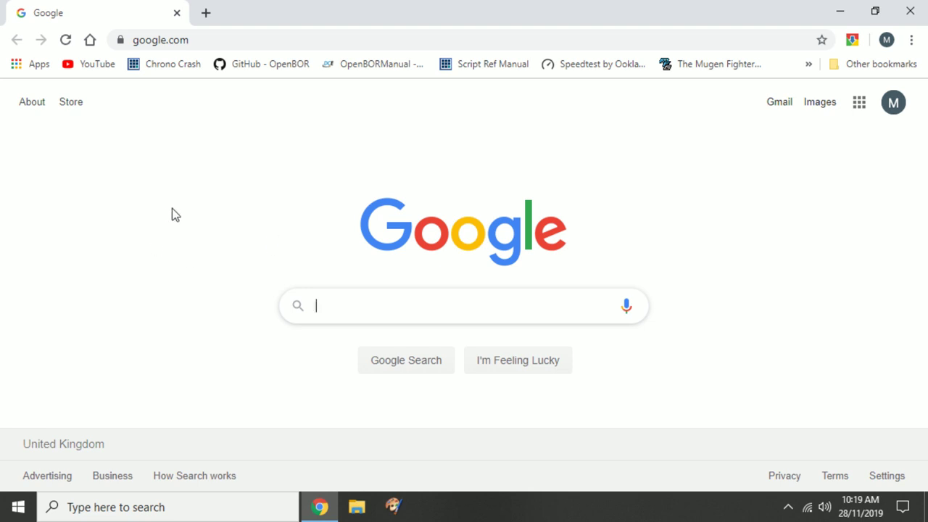
Open the OpenBOR Modules category in the downloads section of the Chrono Crash forum
{"action": "left_click", "coordinate": [168, 65]}
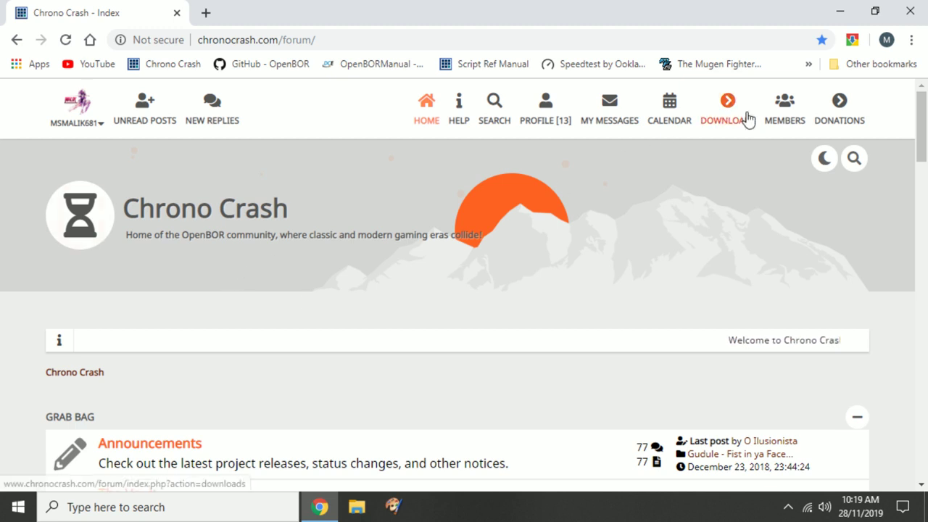
{"action": "left_click", "coordinate": [727, 116]}
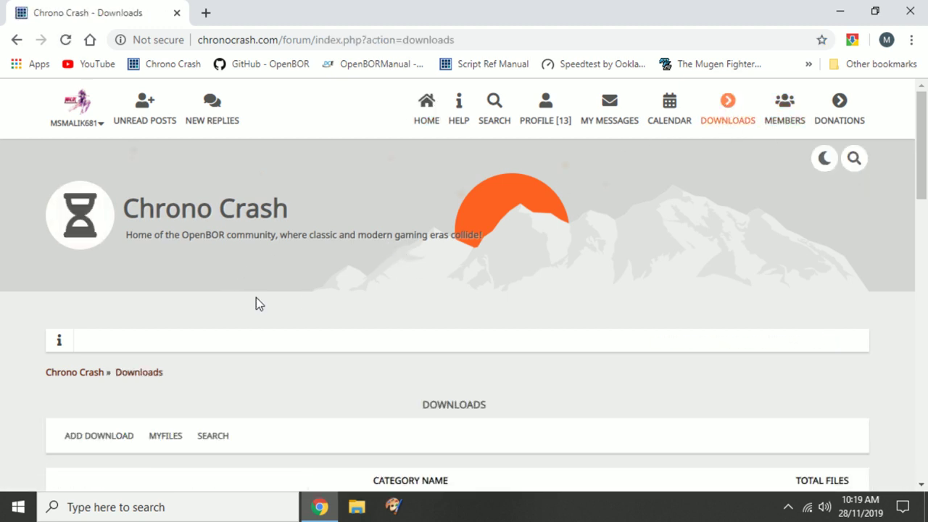
{"action": "scroll", "coordinate": [257, 297], "scroll_direction": "down", "scroll_amount": 6}
{"action": "scroll", "coordinate": [258, 281], "scroll_direction": "up", "scroll_amount": 6}
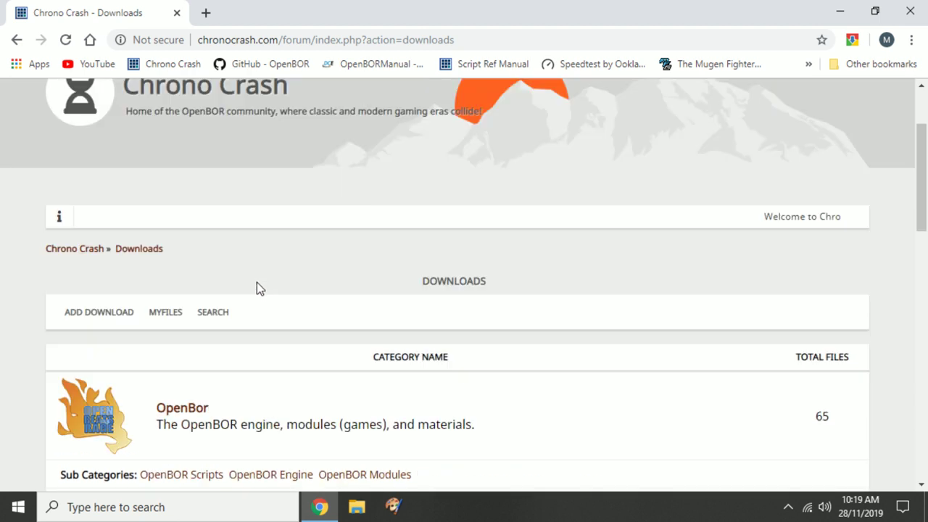
{"action": "scroll", "coordinate": [393, 253], "scroll_direction": "down", "scroll_amount": 5}
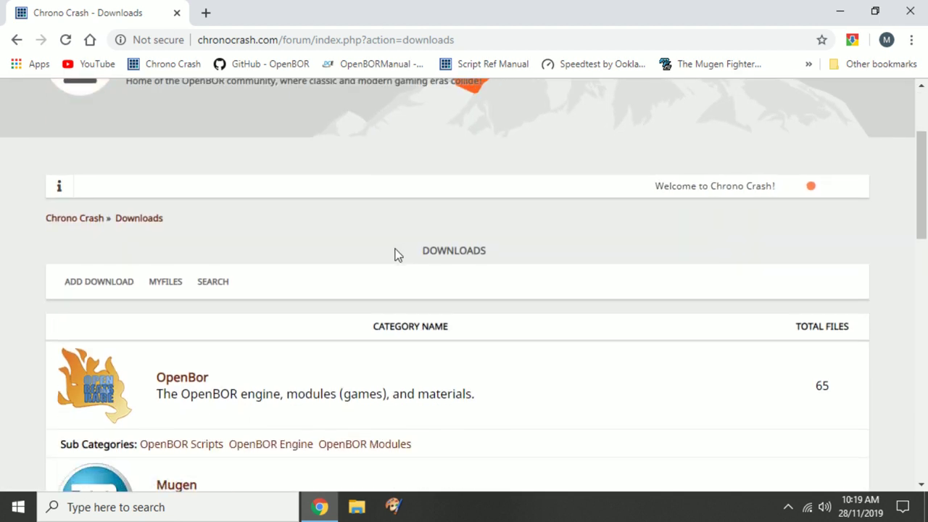
{"action": "left_click", "coordinate": [376, 218]}
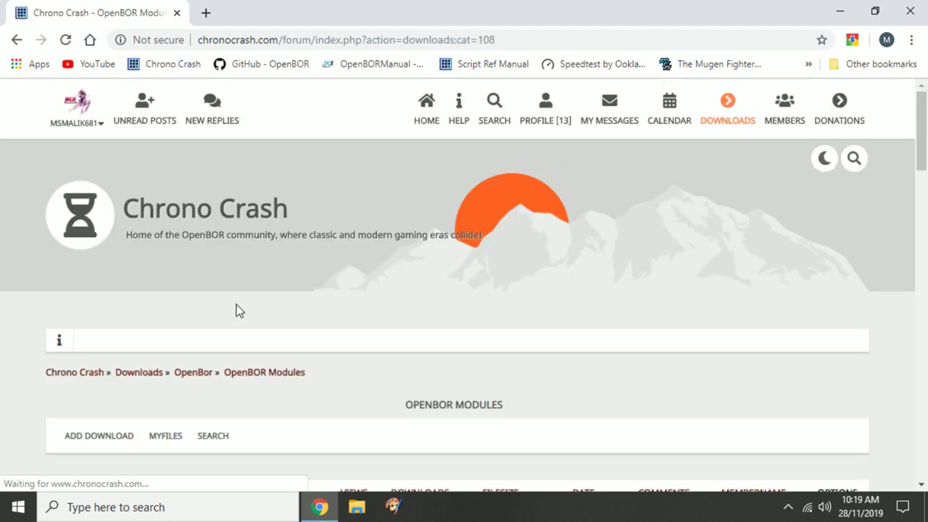
Look through the first two pages of the OpenBOR Modules list for a game to download
{"action": "scroll", "coordinate": [256, 327], "scroll_direction": "down", "scroll_amount": 4}
{"action": "scroll", "coordinate": [258, 331], "scroll_direction": "down", "scroll_amount": 9}
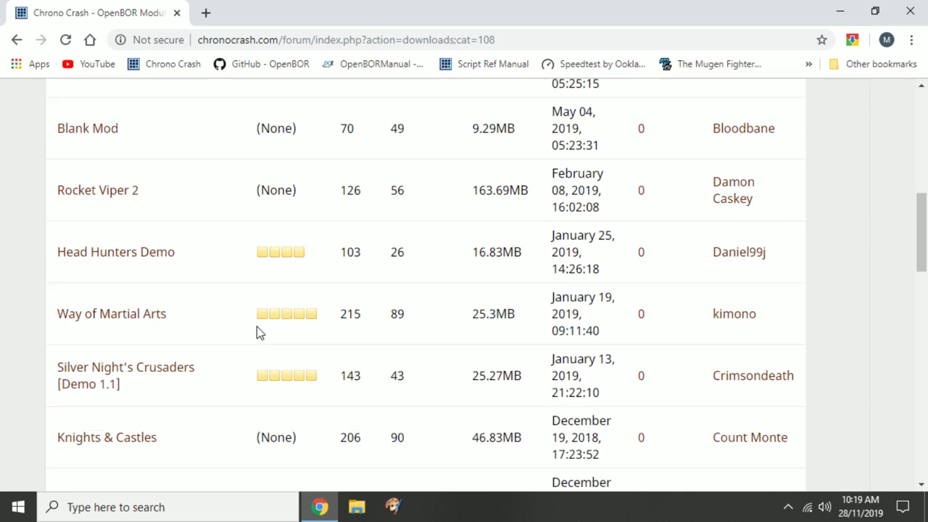
{"action": "scroll", "coordinate": [258, 330], "scroll_direction": "down", "scroll_amount": 10}
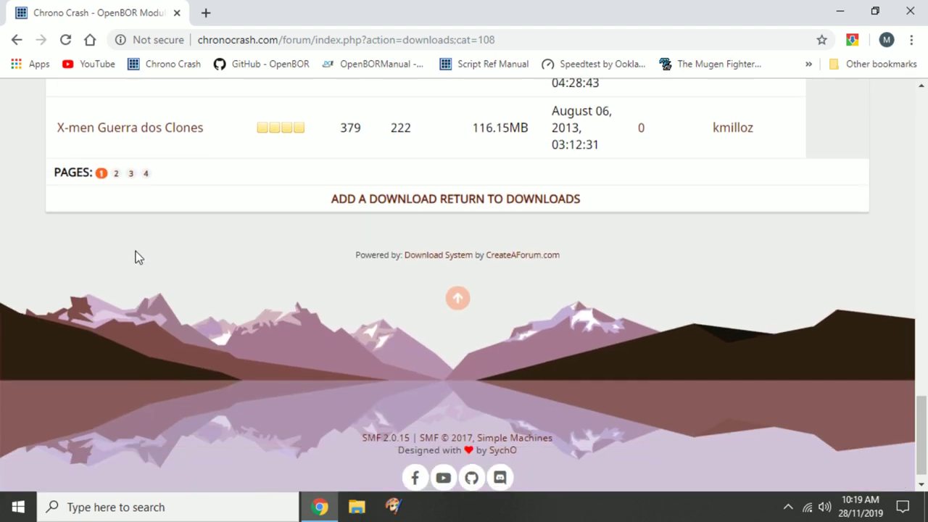
{"action": "left_click", "coordinate": [116, 174]}
{"action": "scroll", "coordinate": [274, 303], "scroll_direction": "down", "scroll_amount": 4}
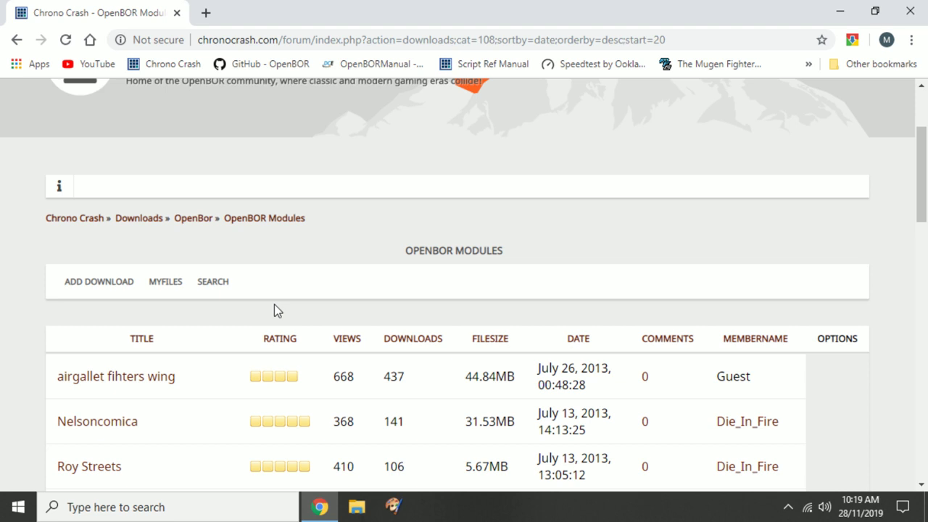
{"action": "scroll", "coordinate": [274, 303], "scroll_direction": "down", "scroll_amount": 5}
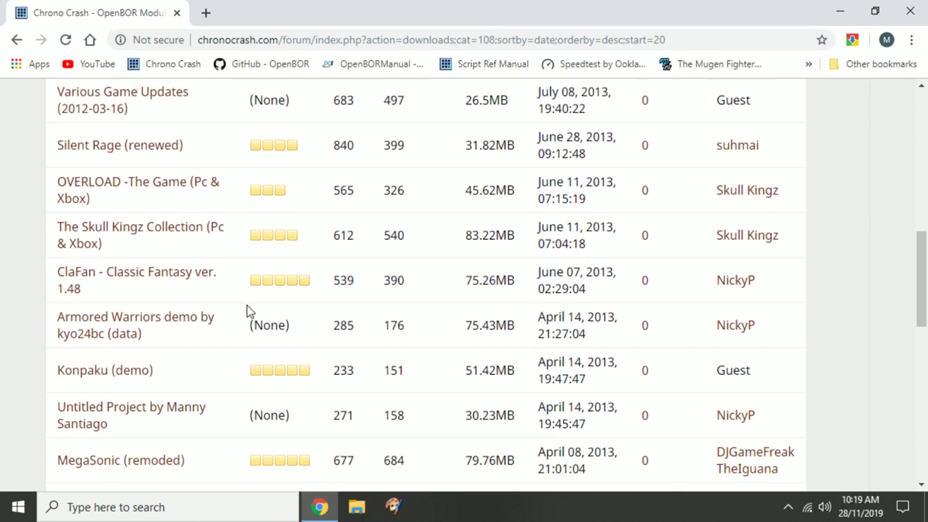
{"action": "scroll", "coordinate": [247, 310], "scroll_direction": "down", "scroll_amount": 3}
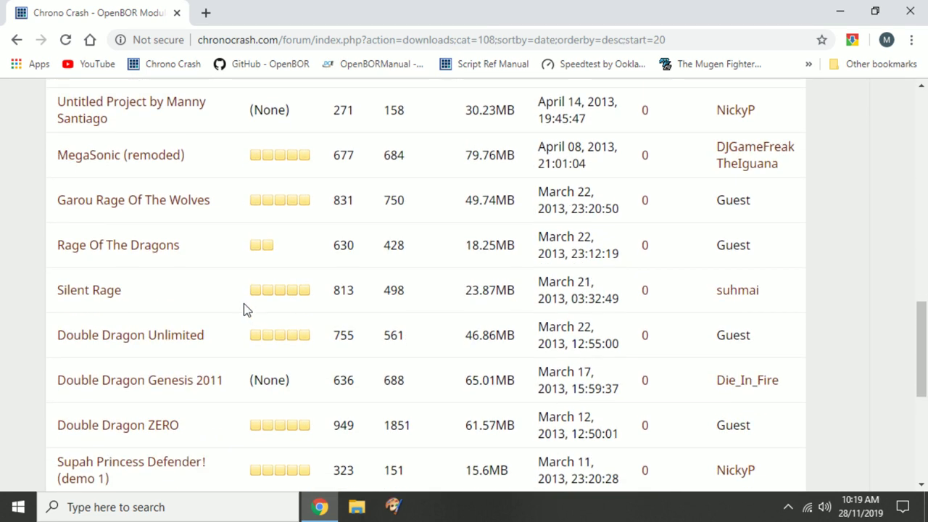
{"action": "scroll", "coordinate": [242, 301], "scroll_direction": "down", "scroll_amount": 1}
{"action": "scroll", "coordinate": [243, 303], "scroll_direction": "up", "scroll_amount": 6}
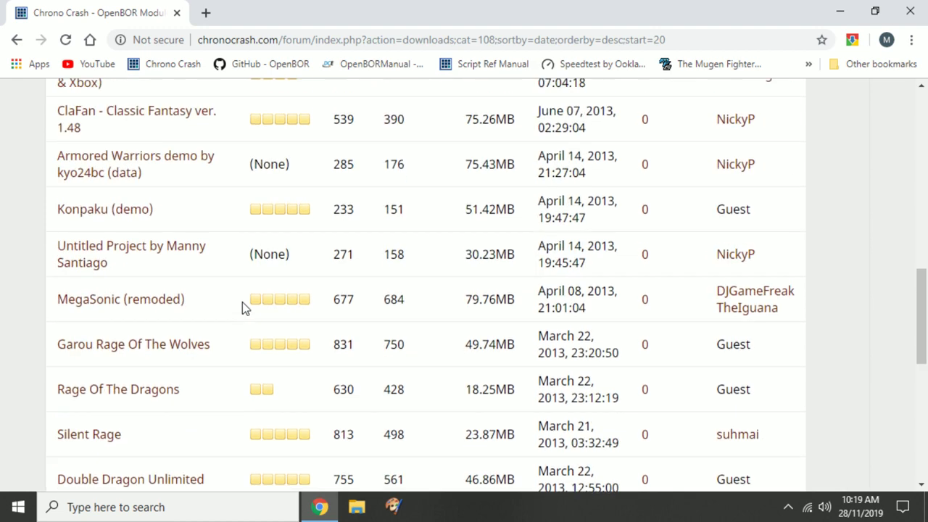
{"action": "scroll", "coordinate": [242, 301], "scroll_direction": "up", "scroll_amount": 1}
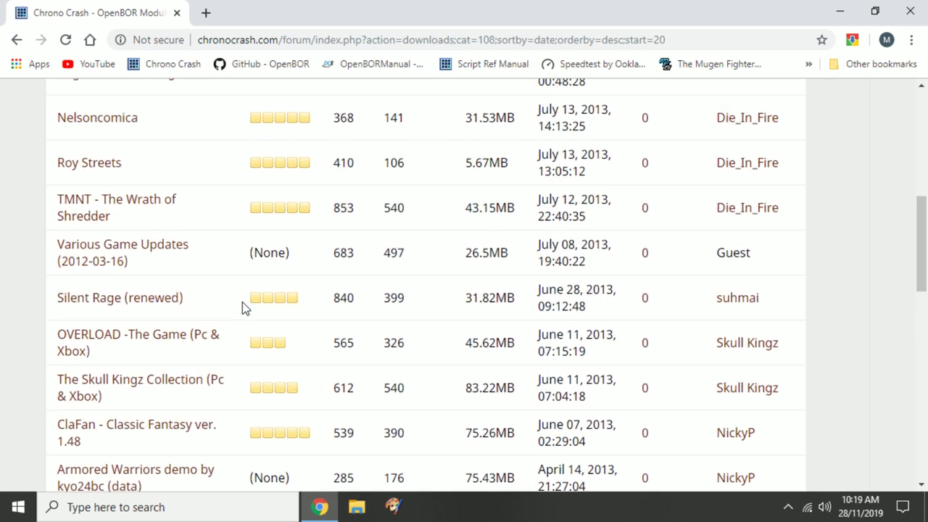
{"action": "scroll", "coordinate": [242, 302], "scroll_direction": "up", "scroll_amount": 3}
{"action": "scroll", "coordinate": [243, 301], "scroll_direction": "down", "scroll_amount": 4}
{"action": "scroll", "coordinate": [232, 315], "scroll_direction": "down", "scroll_amount": 8}
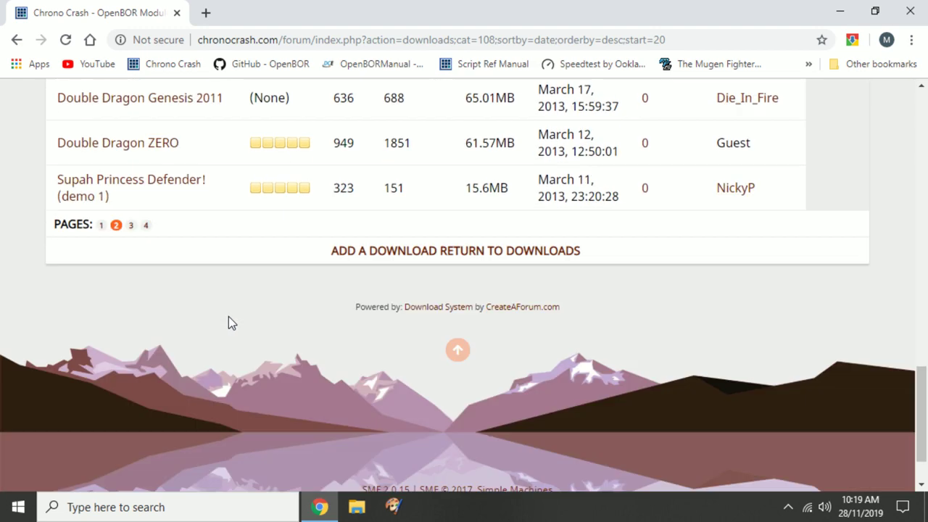
Open the Beats of Rage entry on page 3 of the OpenBOR Modules list
{"action": "left_click", "coordinate": [131, 155]}
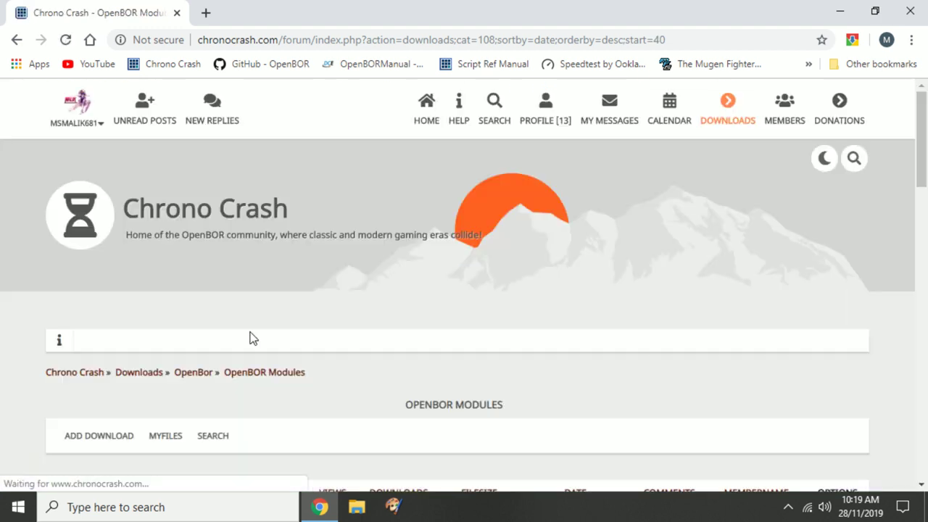
{"action": "scroll", "coordinate": [250, 337], "scroll_direction": "down", "scroll_amount": 7}
{"action": "scroll", "coordinate": [245, 332], "scroll_direction": "down", "scroll_amount": 3}
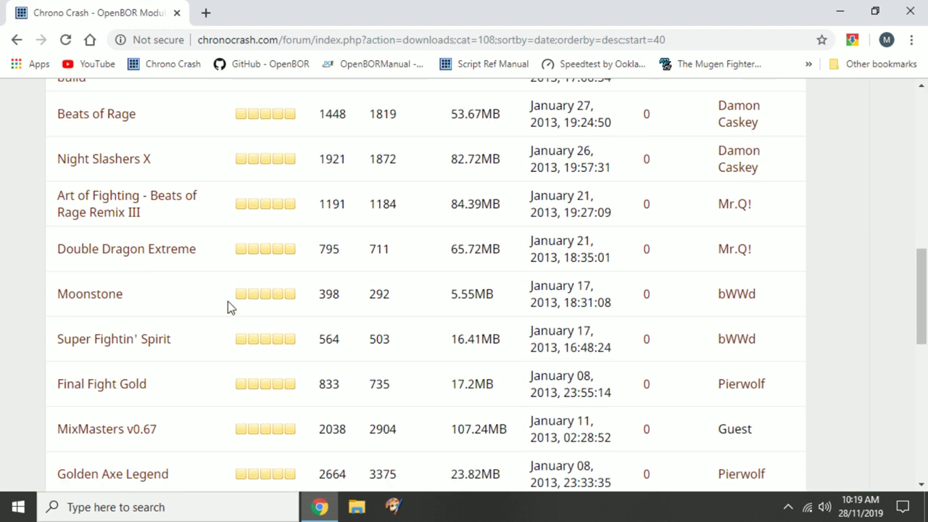
{"action": "scroll", "coordinate": [182, 255], "scroll_direction": "up", "scroll_amount": 2}
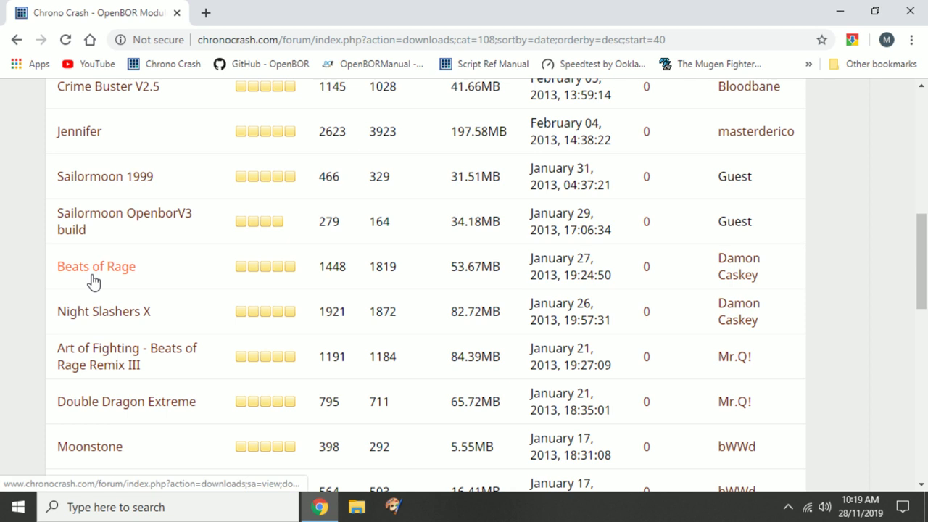
{"action": "left_click", "coordinate": [93, 279]}
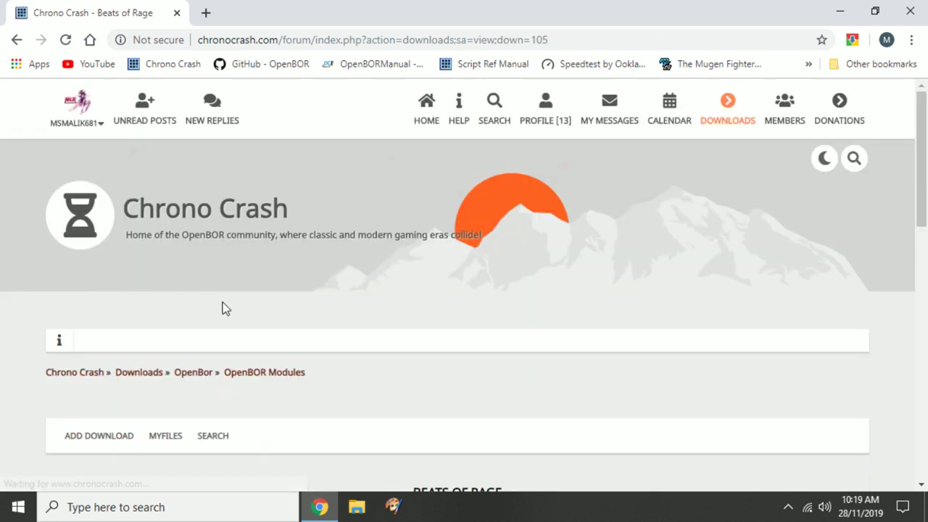
Download mod_openbor_bor.zip and save it to the Desktop
{"action": "scroll", "coordinate": [441, 398], "scroll_direction": "down", "scroll_amount": 6}
{"action": "scroll", "coordinate": [471, 233], "scroll_direction": "up", "scroll_amount": 1}
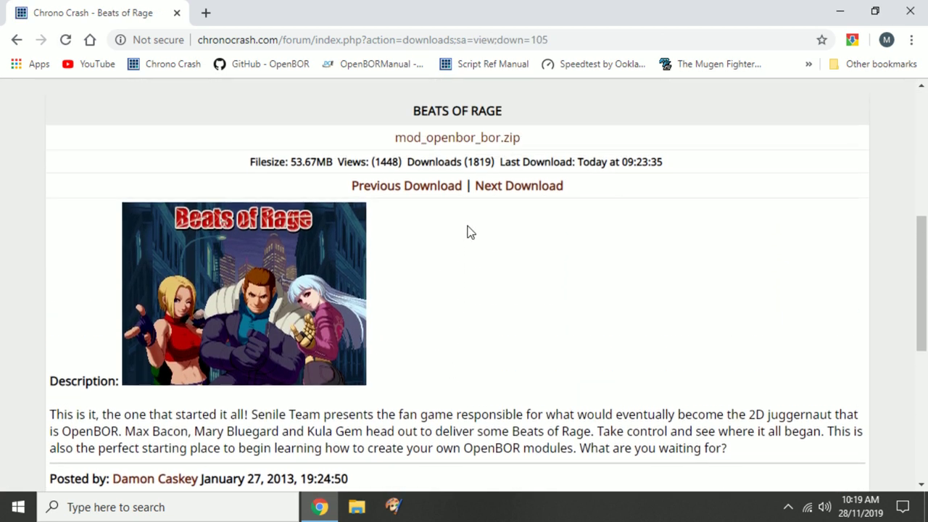
{"action": "left_click", "coordinate": [455, 143]}
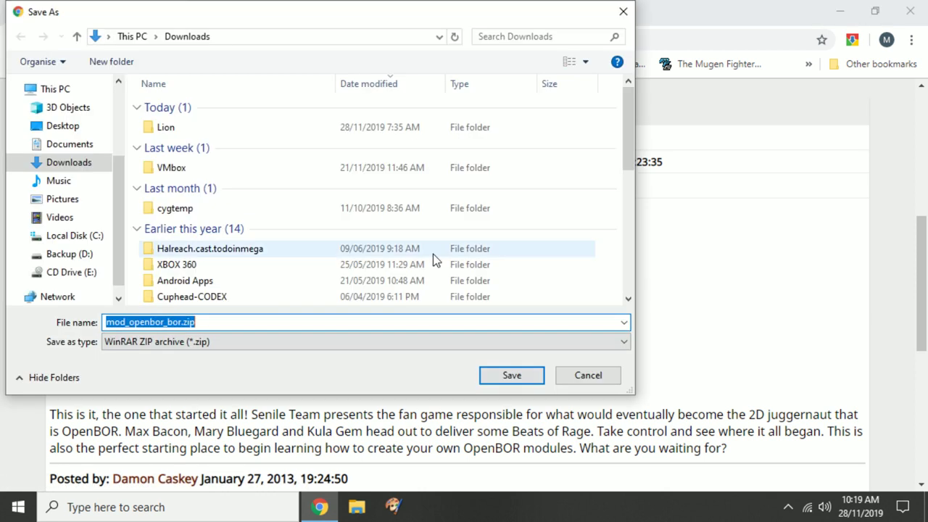
{"action": "left_click", "coordinate": [59, 125]}
{"action": "left_click", "coordinate": [533, 375]}
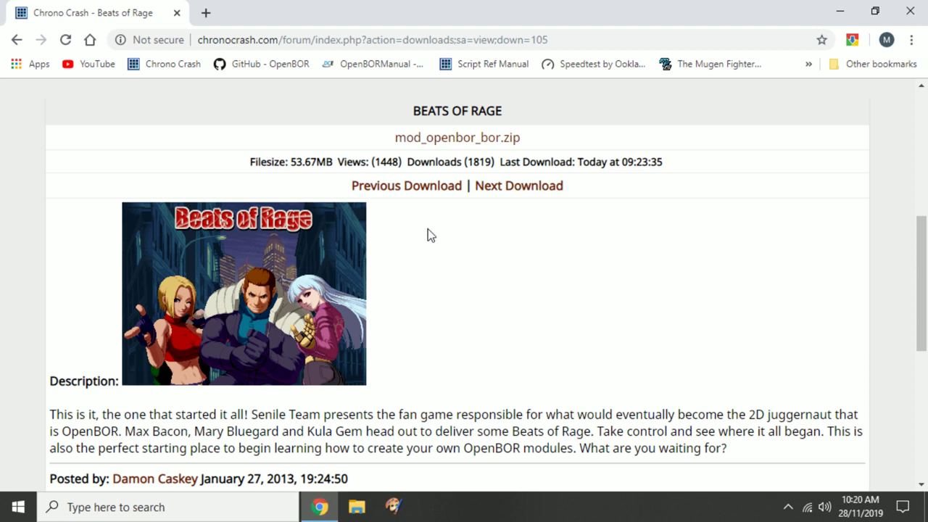
Return to the forum's main downloads page and open the Tools category
{"action": "scroll", "coordinate": [434, 169], "scroll_direction": "up", "scroll_amount": 5}
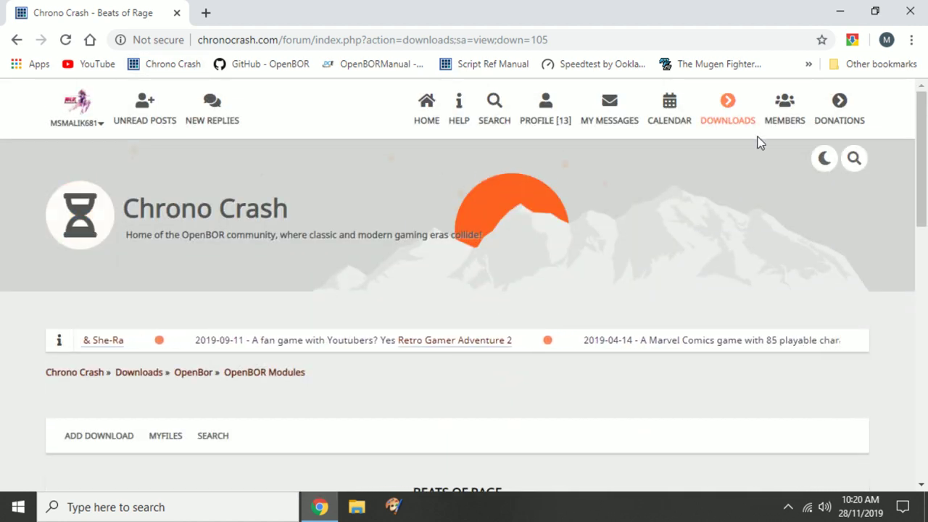
{"action": "left_click", "coordinate": [730, 100]}
{"action": "scroll", "coordinate": [370, 291], "scroll_direction": "down", "scroll_amount": 10}
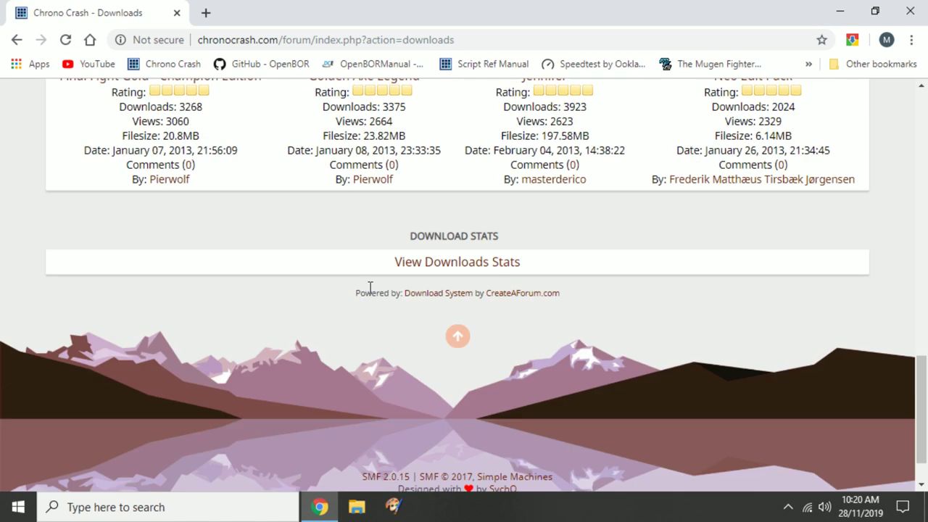
{"action": "scroll", "coordinate": [366, 284], "scroll_direction": "up", "scroll_amount": 3}
{"action": "scroll", "coordinate": [213, 271], "scroll_direction": "up", "scroll_amount": 2}
{"action": "left_click", "coordinate": [174, 276]}
Find the Neo Edit Pack in the Tools list and open its download page
{"action": "scroll", "coordinate": [373, 318], "scroll_direction": "down", "scroll_amount": 6}
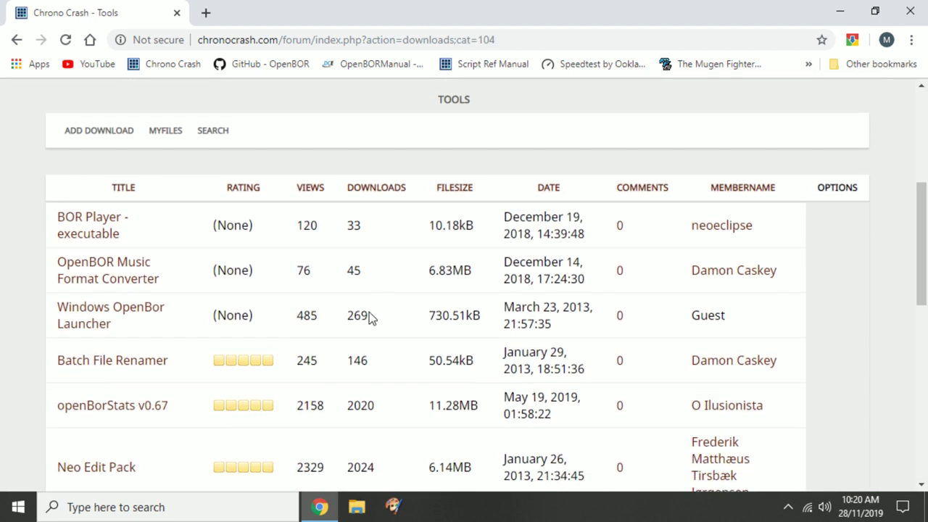
{"action": "scroll", "coordinate": [275, 305], "scroll_direction": "down", "scroll_amount": 2}
{"action": "scroll", "coordinate": [269, 312], "scroll_direction": "up", "scroll_amount": 2}
{"action": "scroll", "coordinate": [269, 312], "scroll_direction": "down", "scroll_amount": 1}
{"action": "scroll", "coordinate": [269, 313], "scroll_direction": "down", "scroll_amount": 2}
{"action": "left_click", "coordinate": [87, 317]}
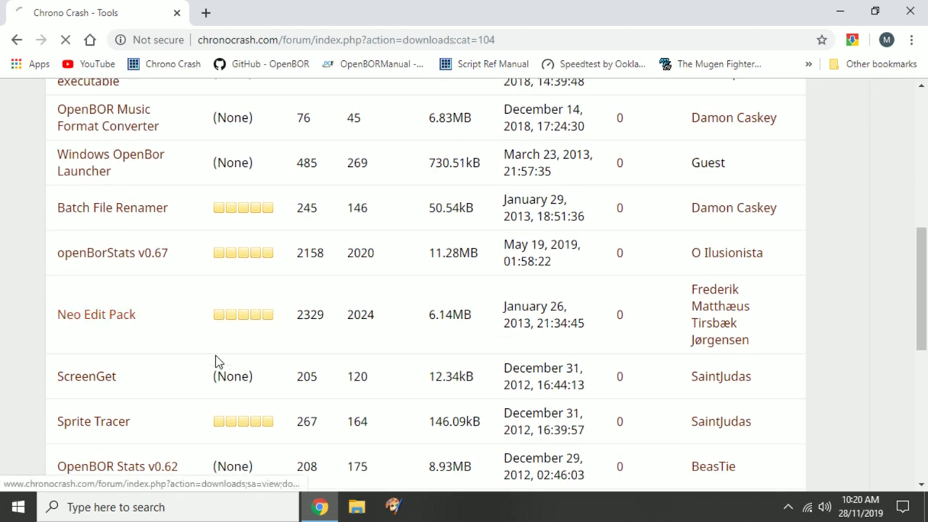
Download tools_openbor_neo_edit_pack.rar to the Desktop, and minimize the browser to show the saved files
{"action": "scroll", "coordinate": [442, 358], "scroll_direction": "down", "scroll_amount": 5}
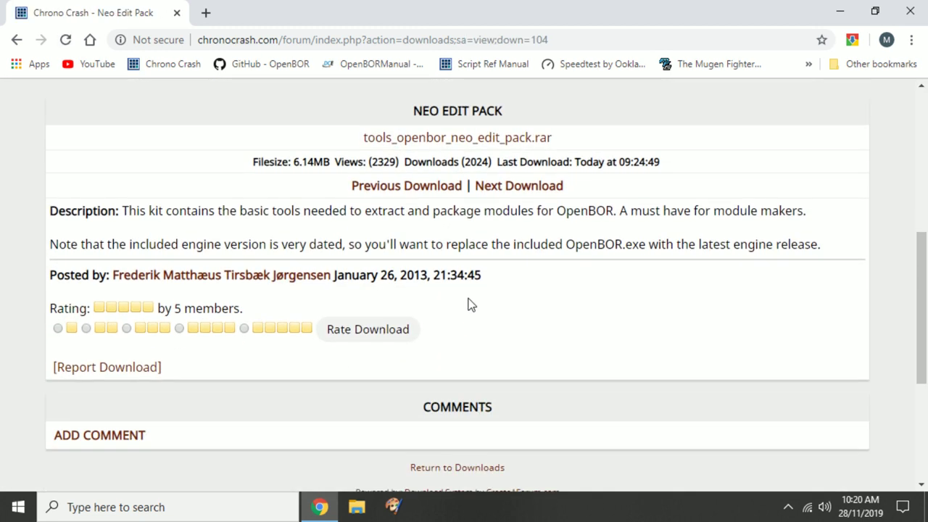
{"action": "left_click", "coordinate": [517, 145]}
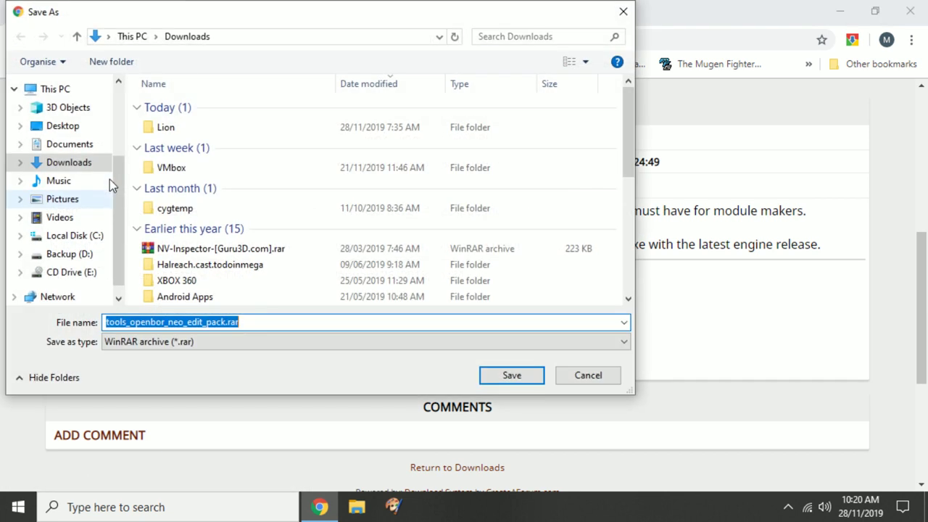
{"action": "left_click", "coordinate": [64, 126]}
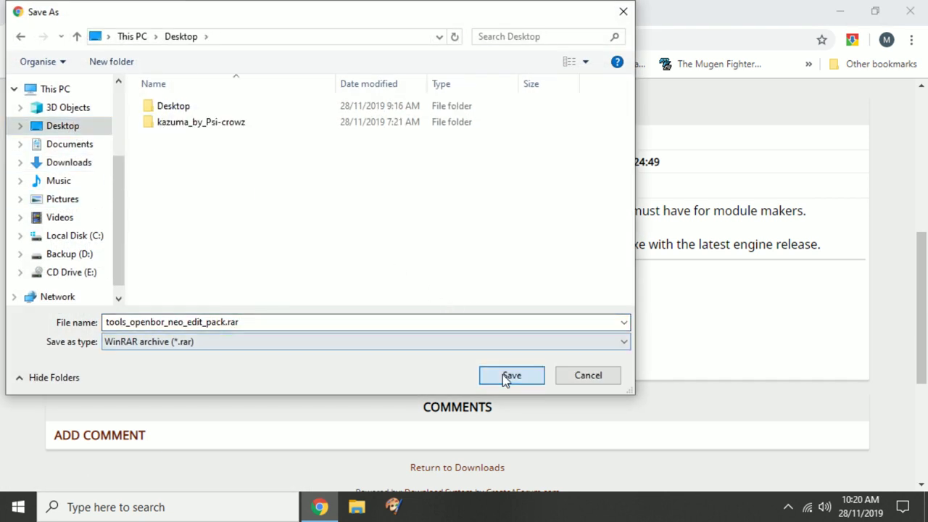
{"action": "left_click", "coordinate": [507, 375]}
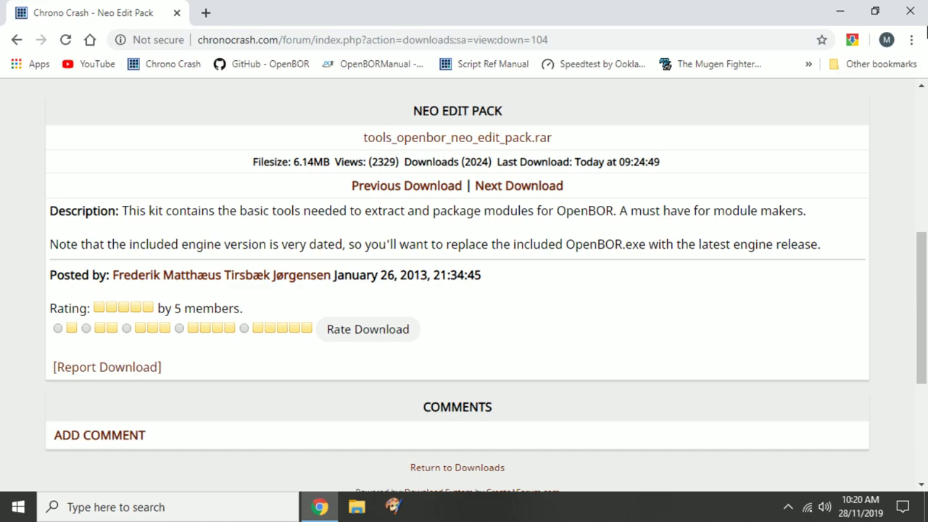
{"action": "left_click", "coordinate": [841, 11]}
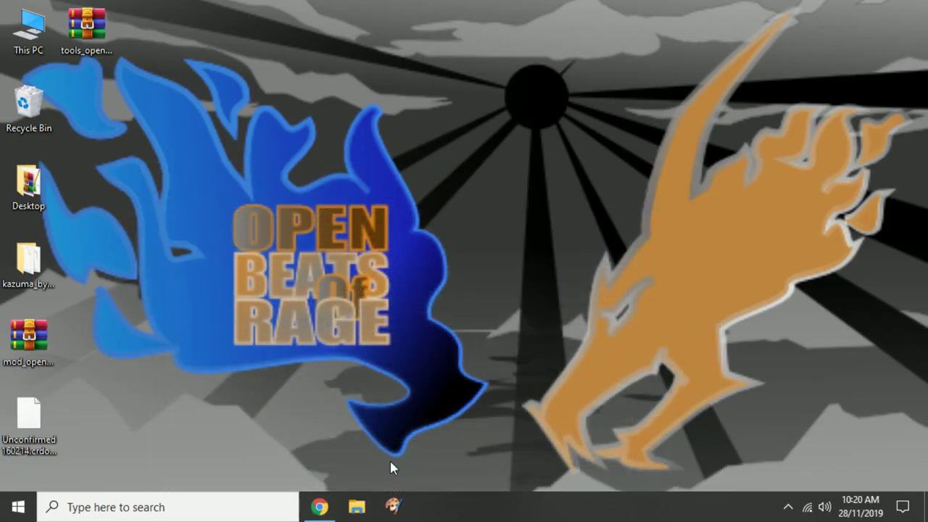
Back in the browser, open the bookmarked OpenBOR GitHub repository's releases and locate OpenBOR v3.0 Build 6391
{"action": "left_click", "coordinate": [319, 506]}
{"action": "scroll", "coordinate": [341, 162], "scroll_direction": "up", "scroll_amount": 5}
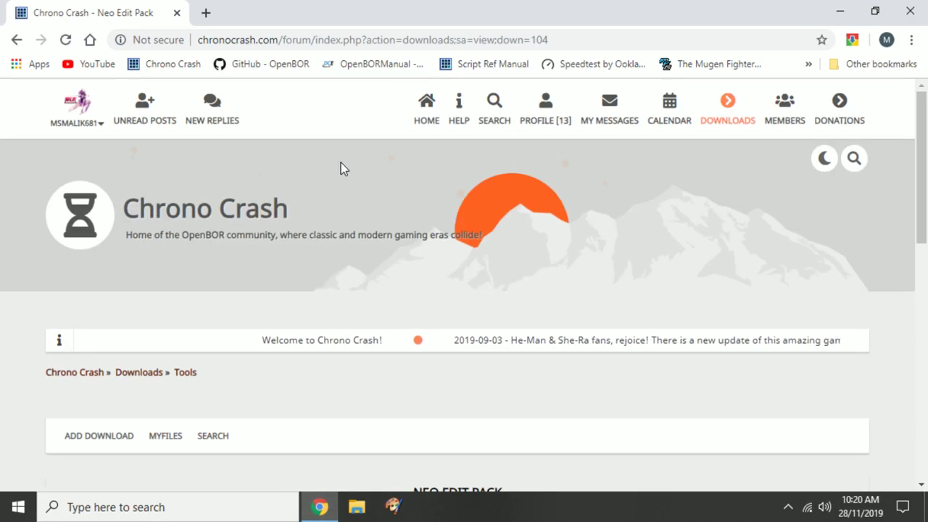
{"action": "left_click", "coordinate": [259, 67]}
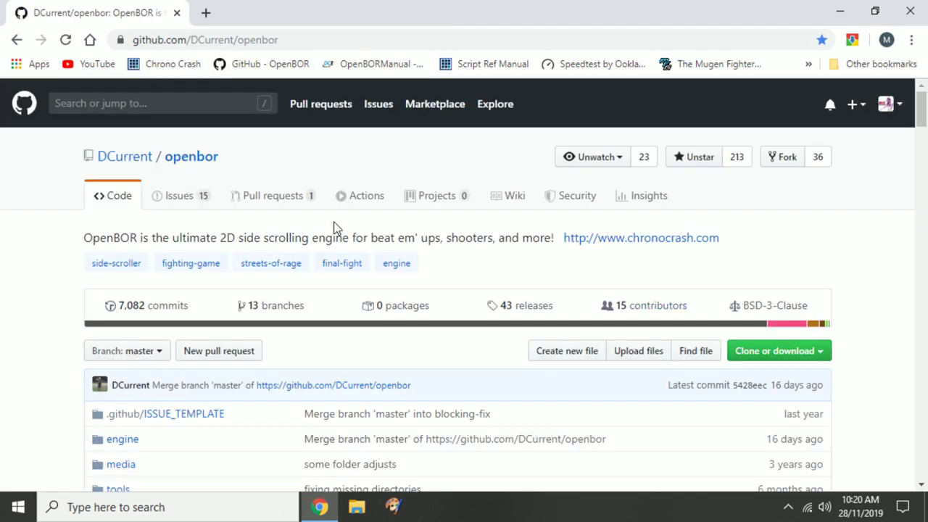
{"action": "scroll", "coordinate": [336, 225], "scroll_direction": "down", "scroll_amount": 1}
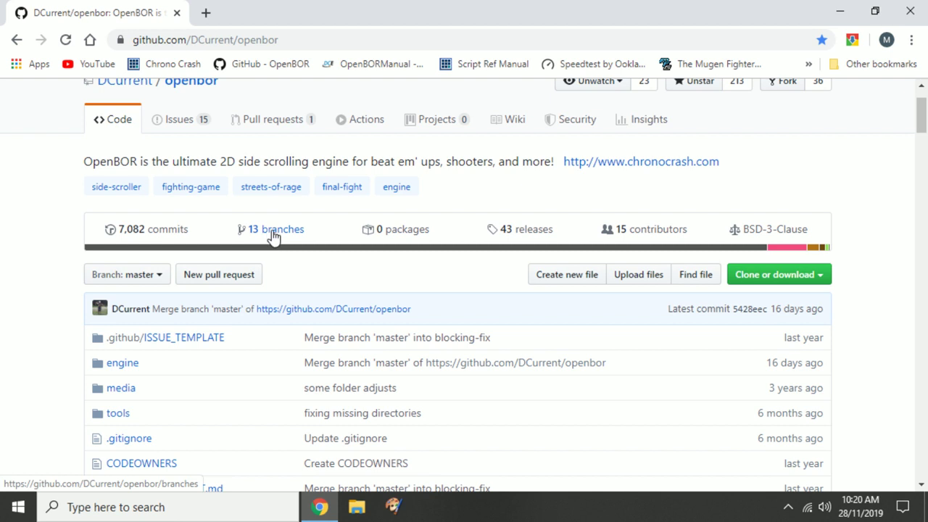
{"action": "scroll", "coordinate": [506, 238], "scroll_direction": "up", "scroll_amount": 1}
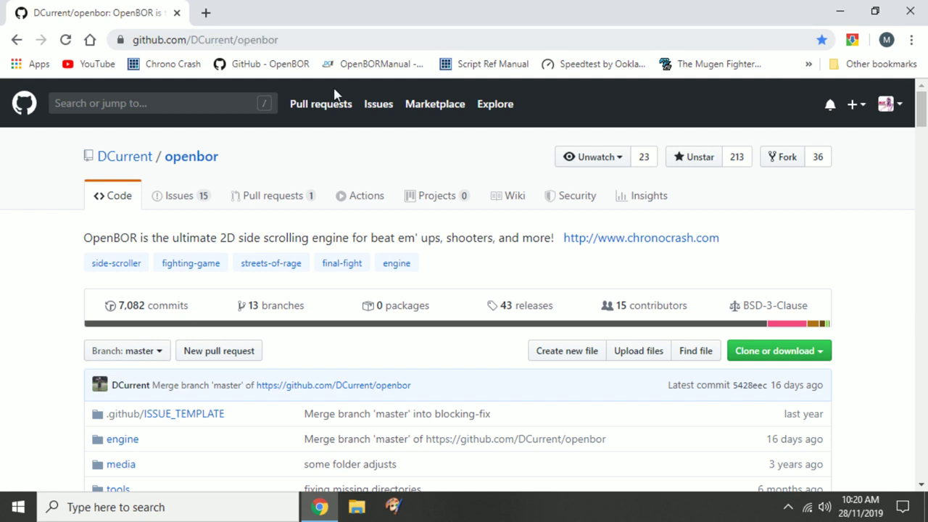
{"action": "left_click", "coordinate": [532, 306]}
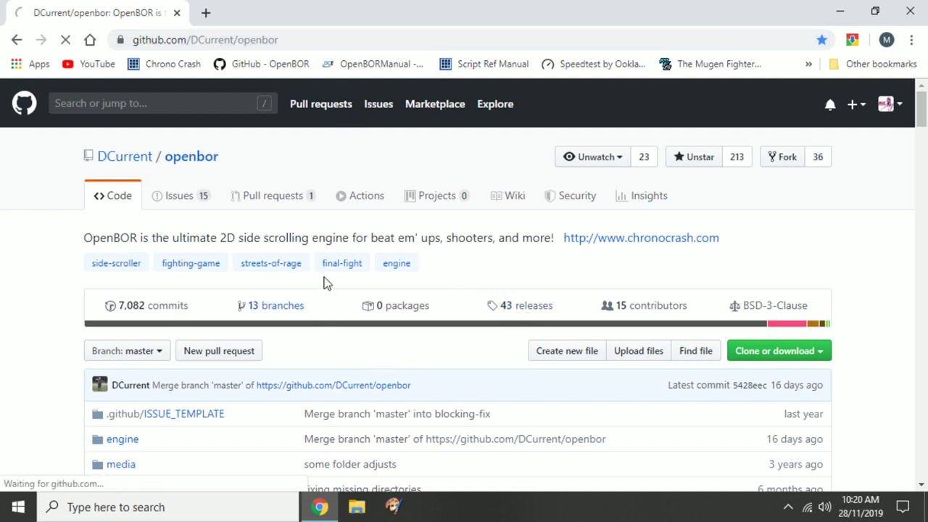
{"action": "scroll", "coordinate": [387, 375], "scroll_direction": "down", "scroll_amount": 3}
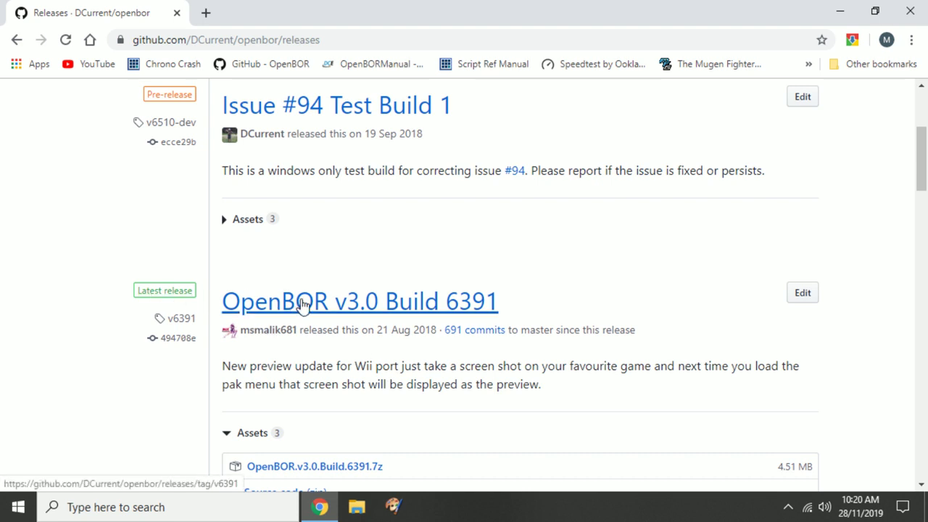
Download OpenBOR.v3.0.Build.6391.7z from the Build 6391 release page to the Desktop, and show the desktop
{"action": "left_click", "coordinate": [403, 306]}
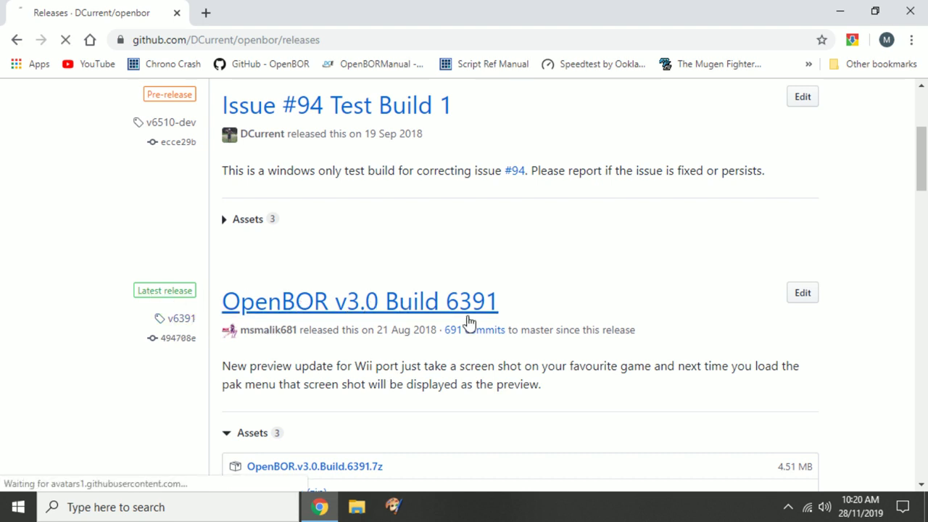
{"action": "scroll", "coordinate": [331, 350], "scroll_direction": "down", "scroll_amount": 3}
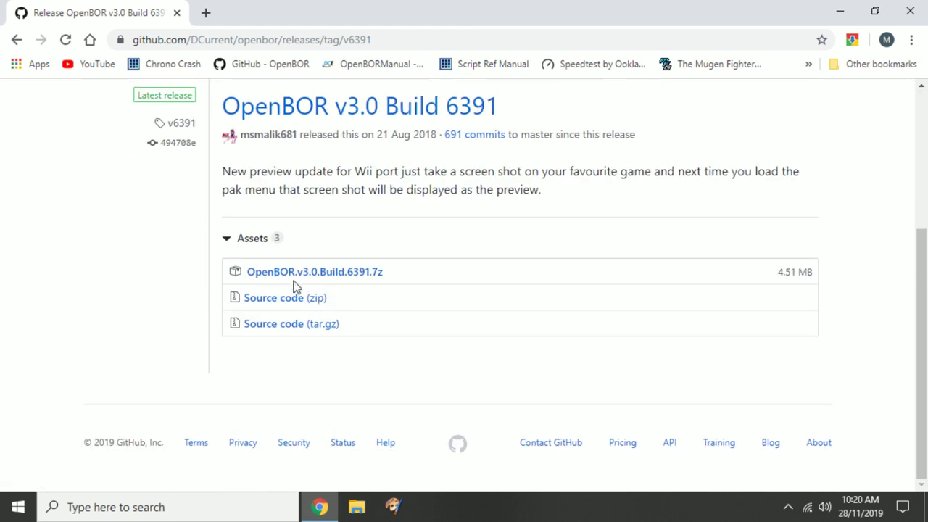
{"action": "left_click", "coordinate": [369, 275]}
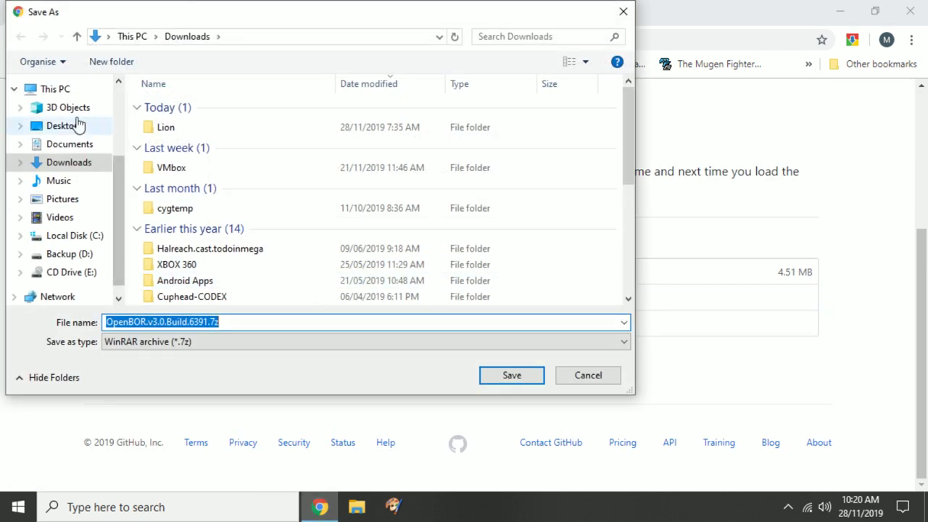
{"action": "left_click", "coordinate": [72, 127]}
{"action": "left_click", "coordinate": [540, 382]}
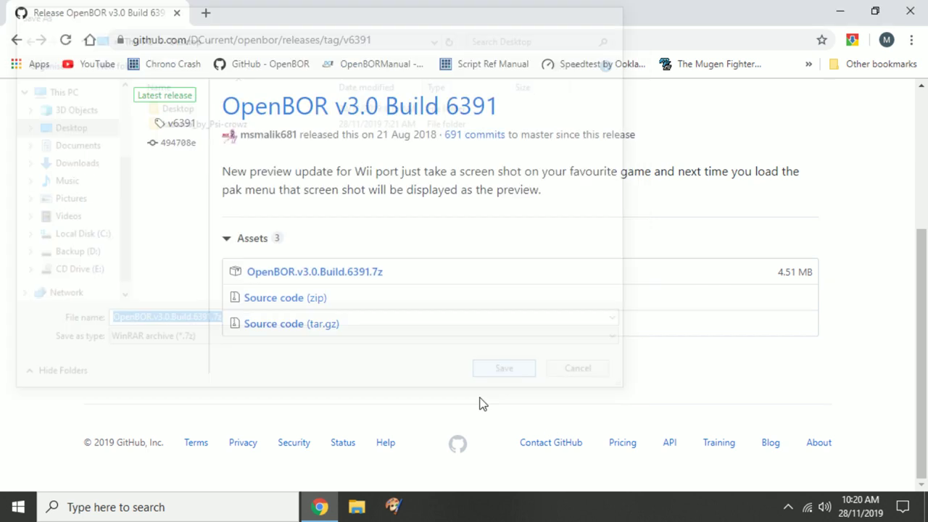
{"action": "right_click", "coordinate": [462, 507]}
{"action": "left_click", "coordinate": [482, 394]}
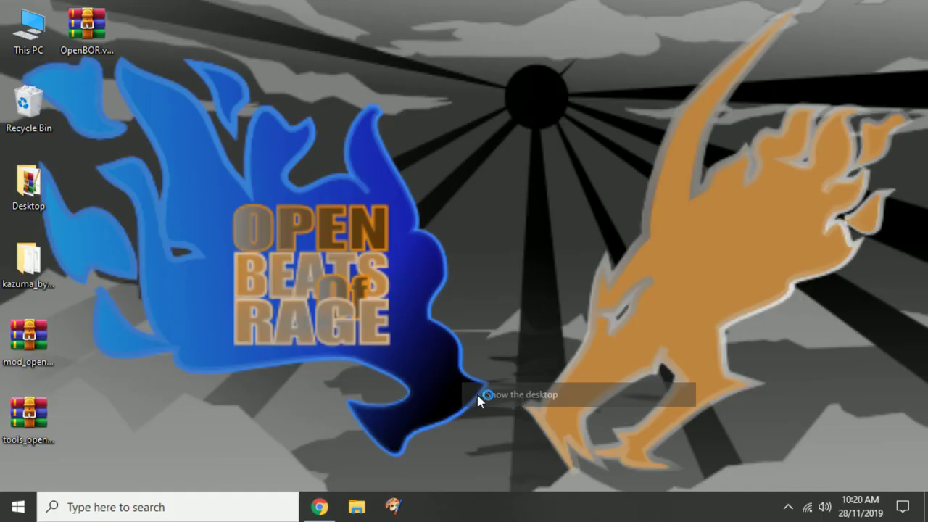
{"action": "left_click", "coordinate": [86, 29]}
{"action": "left_click_drag", "start_coordinate": [84, 26], "coordinate": [200, 124]}
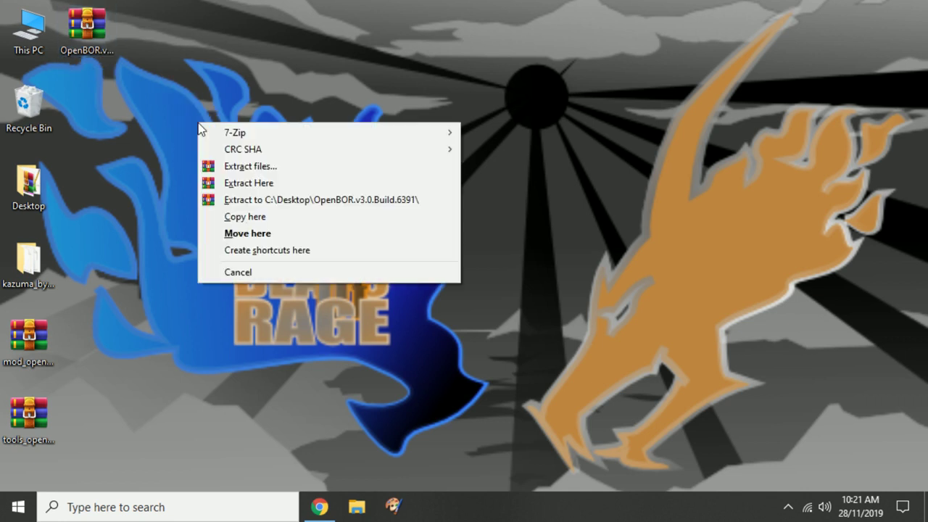
{"action": "left_click", "coordinate": [248, 182]}
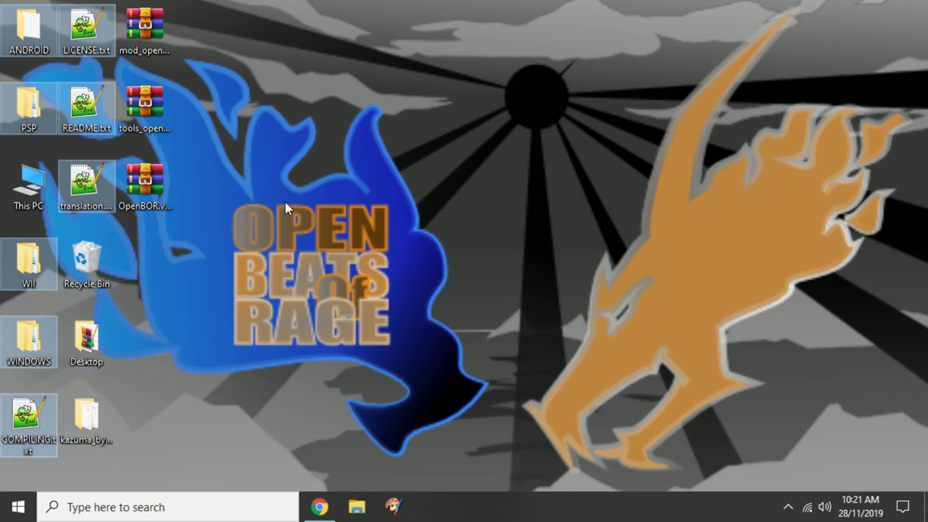
{"action": "key", "text": "Delete"}
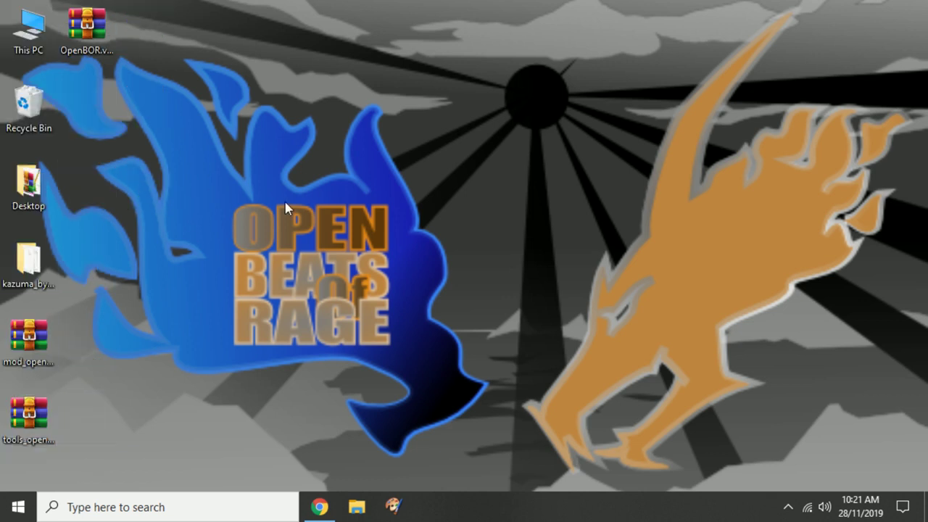
Open the OpenBOR 7z archive with WinRAR and extract the OpenBOR folder inside WINDOWS to the Desktop, closing the archive when done
{"action": "double_click", "coordinate": [87, 27]}
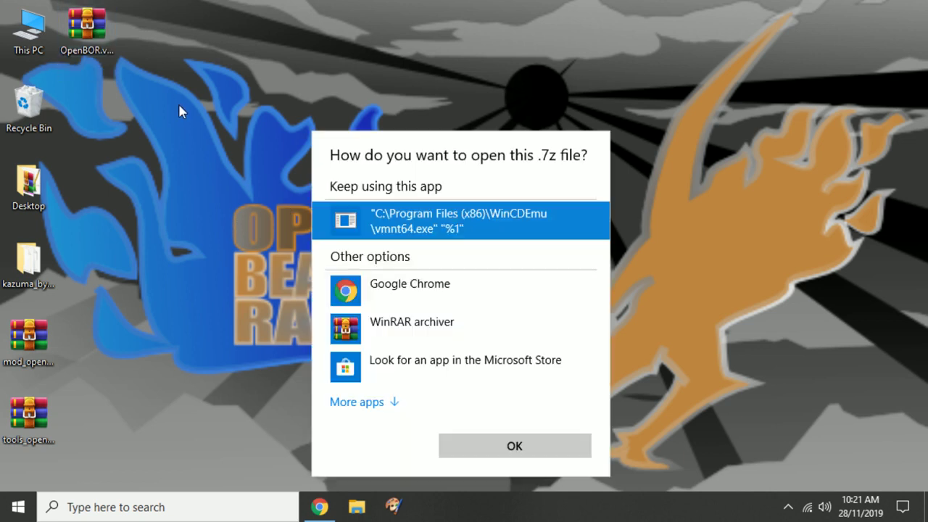
{"action": "left_click", "coordinate": [410, 326]}
{"action": "left_click", "coordinate": [512, 444]}
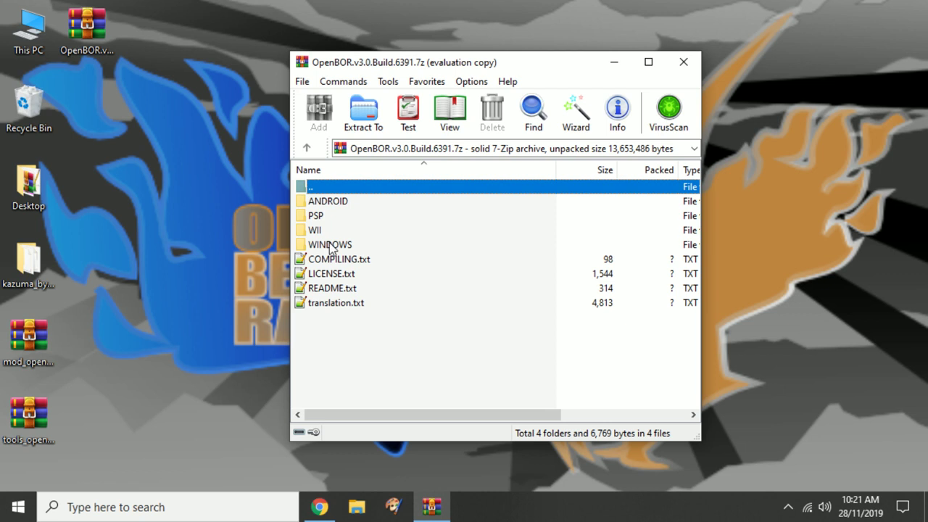
{"action": "left_click", "coordinate": [587, 265]}
{"action": "left_click", "coordinate": [328, 246]}
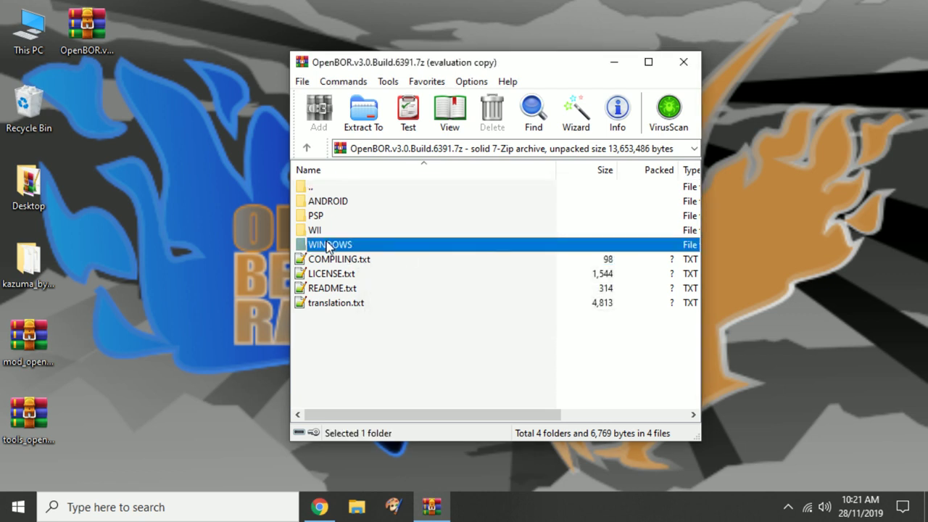
{"action": "double_click", "coordinate": [328, 245]}
{"action": "left_click", "coordinate": [330, 201]}
{"action": "left_click_drag", "start_coordinate": [181, 129], "coordinate": [155, 106]}
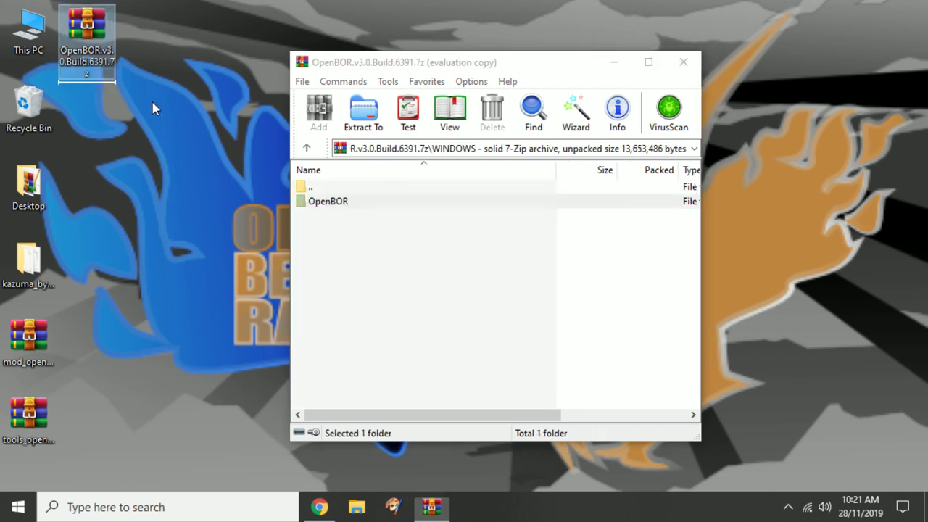
{"action": "left_click", "coordinate": [683, 61]}
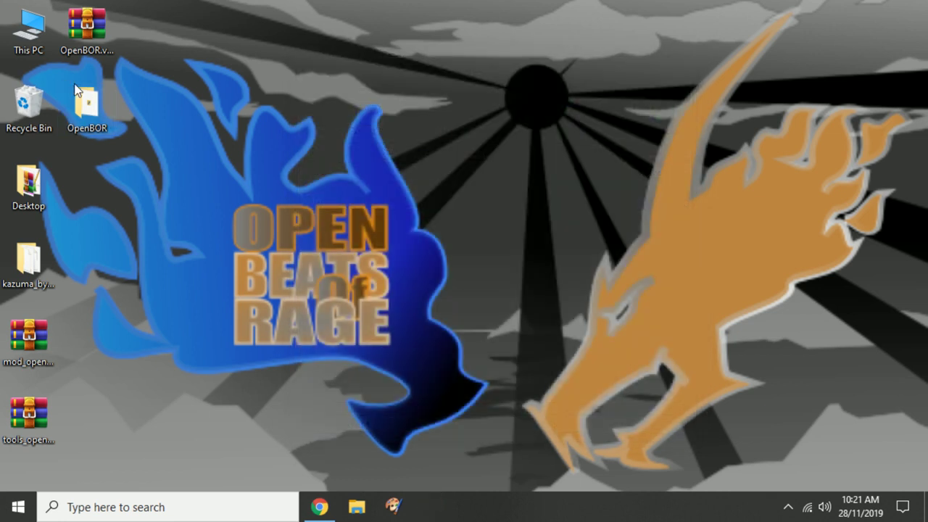
Open the extracted OpenBOR folder and look inside its Paks subfolder, returning to the main folder
{"action": "double_click", "coordinate": [100, 99]}
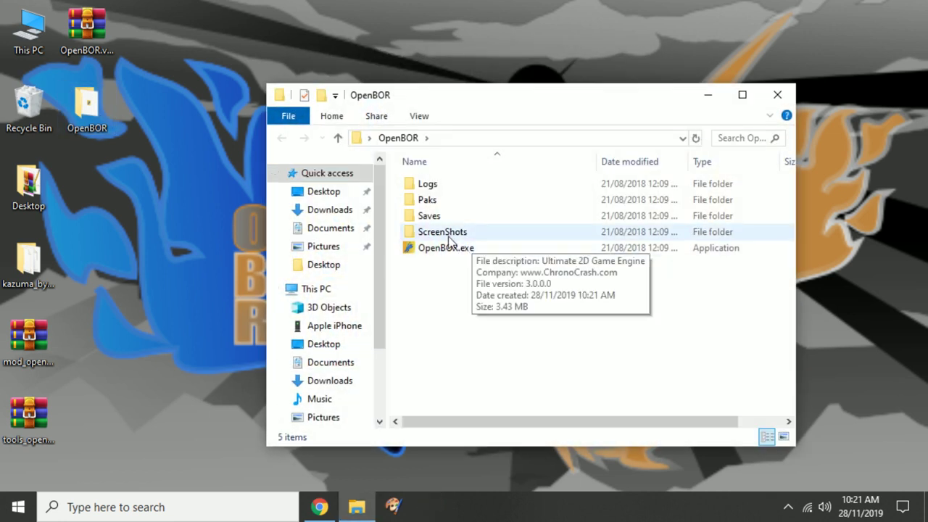
{"action": "double_click", "coordinate": [432, 200]}
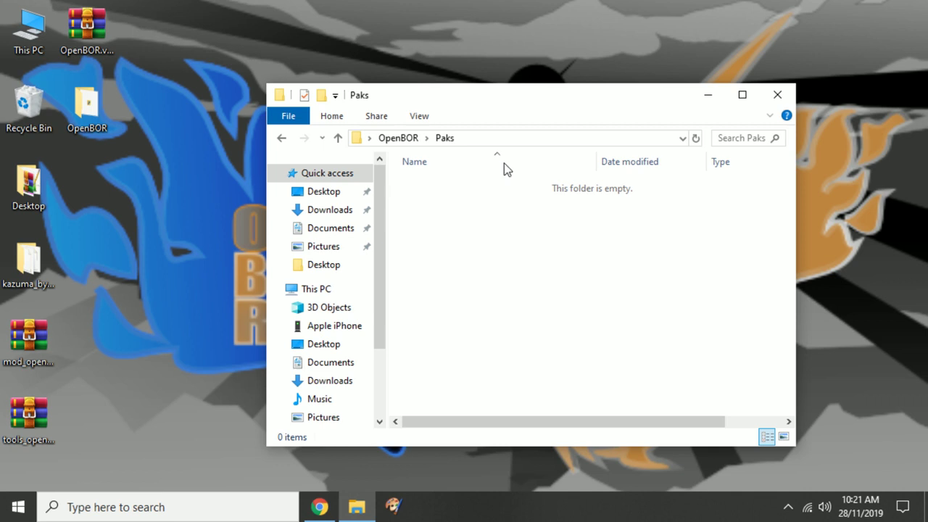
{"action": "left_click", "coordinate": [386, 137]}
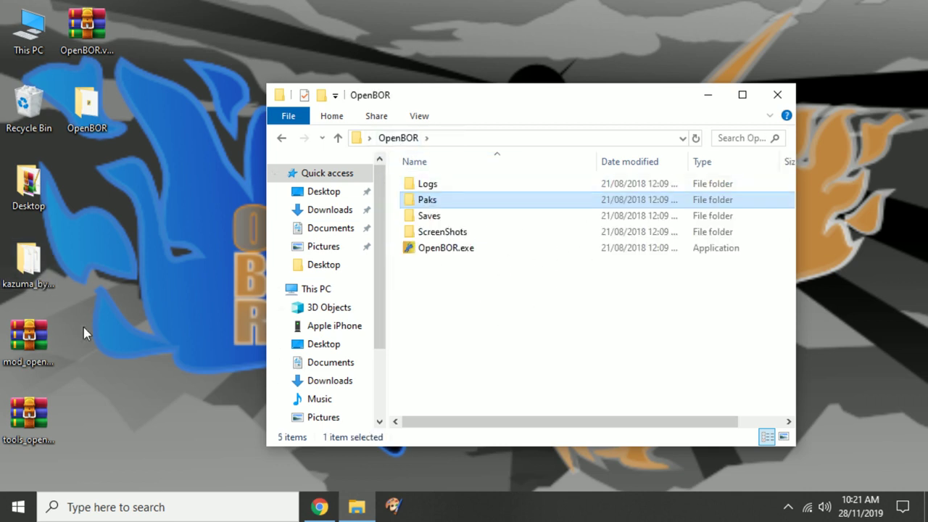
Check the contents of mod_openbor_bor.zip and extract it into its own mod_openbor_bor folder on the Desktop
{"action": "left_click", "coordinate": [20, 365]}
{"action": "left_click", "coordinate": [27, 423]}
{"action": "left_click", "coordinate": [38, 352]}
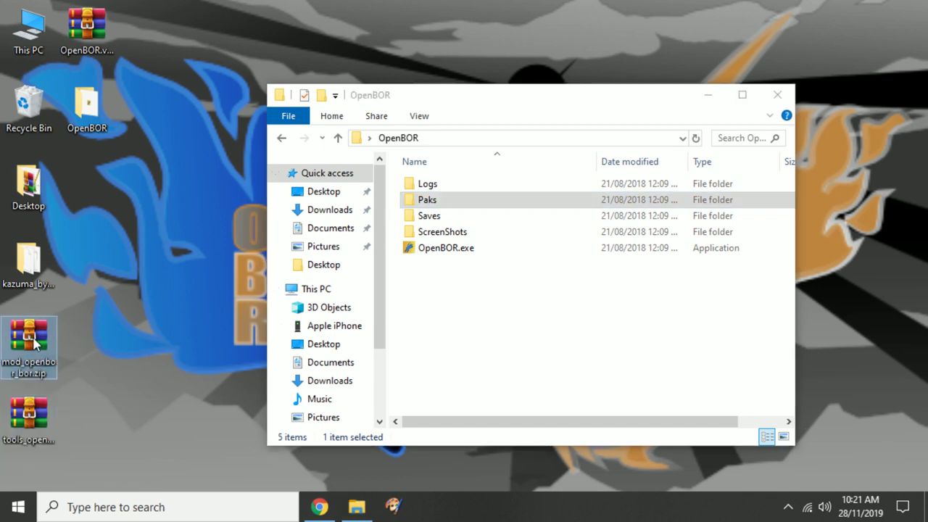
{"action": "double_click", "coordinate": [35, 345]}
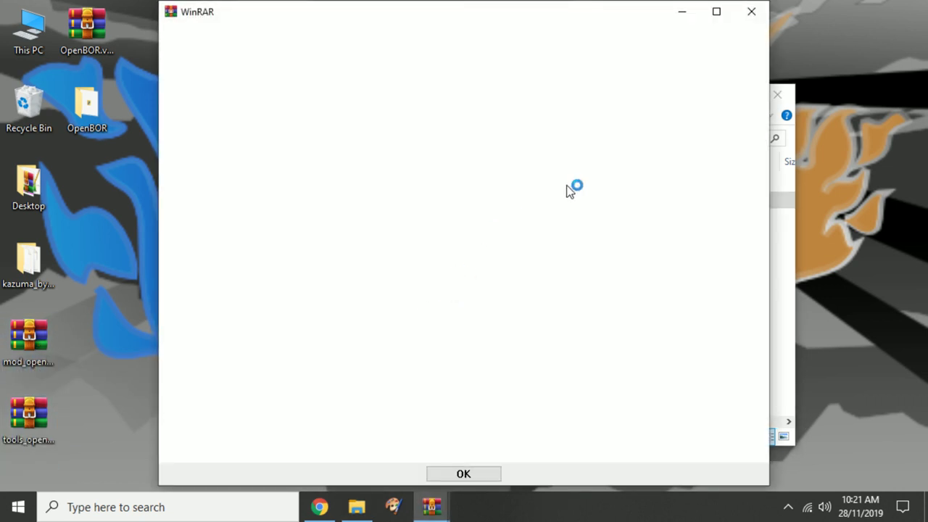
{"action": "left_click", "coordinate": [751, 12]}
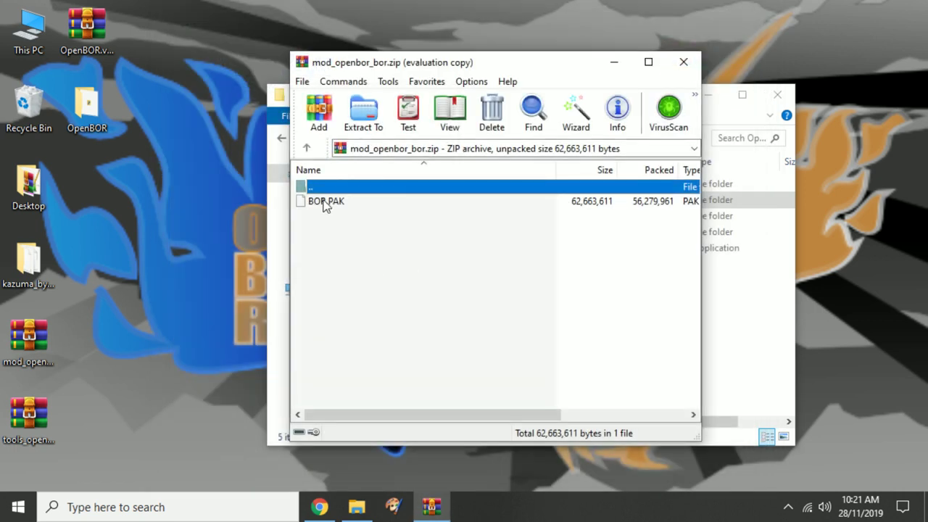
{"action": "left_click", "coordinate": [325, 203]}
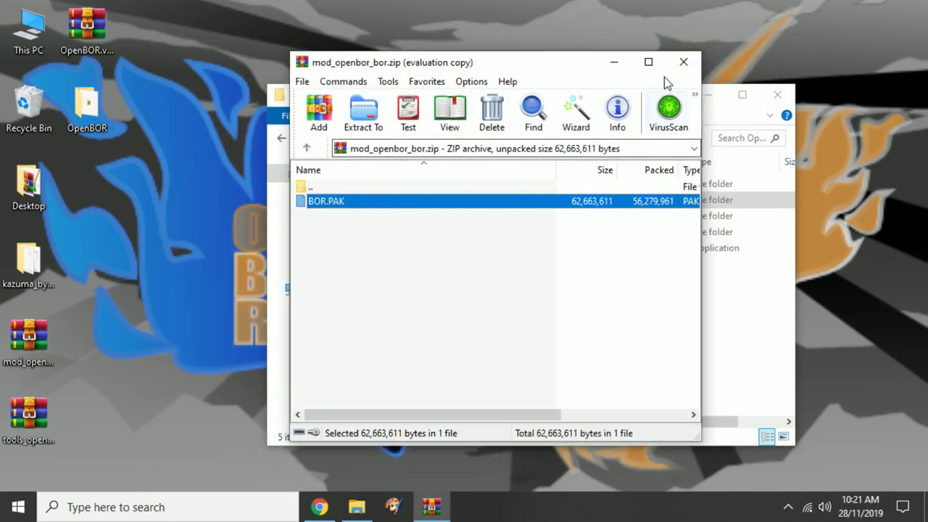
{"action": "left_click", "coordinate": [683, 62]}
{"action": "left_click_drag", "start_coordinate": [27, 340], "coordinate": [148, 341]}
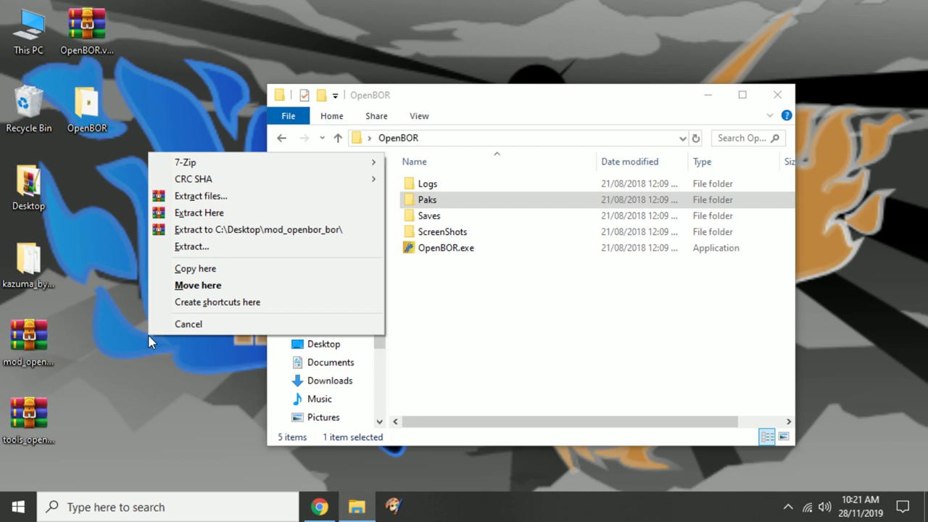
{"action": "left_click", "coordinate": [198, 230]}
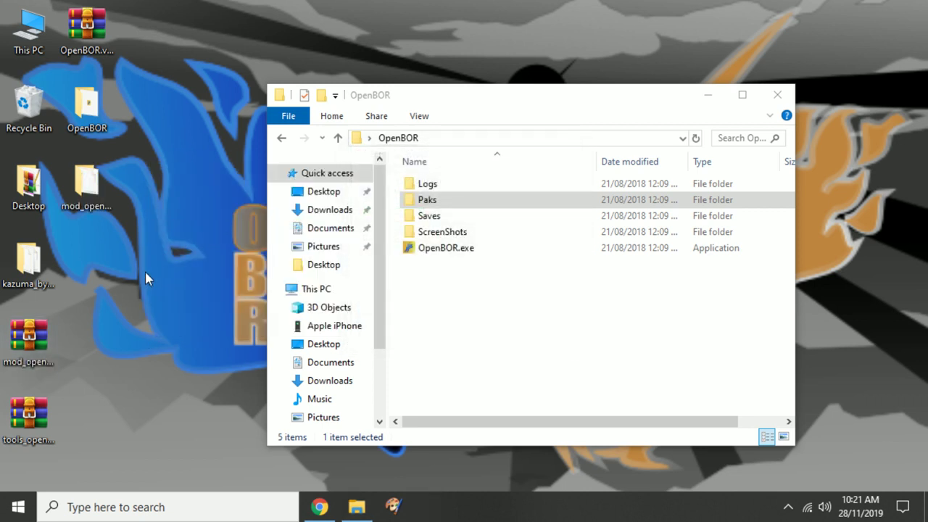
Open tools_openbor_neo_edit_pack.rar and the mod_openbor_bor folder, and arrange their windows side by side
{"action": "left_click", "coordinate": [16, 415]}
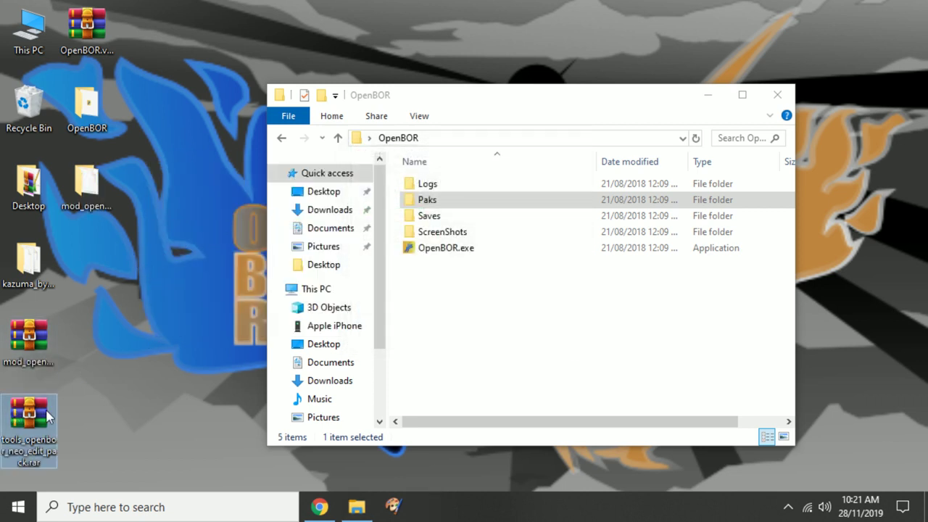
{"action": "left_click", "coordinate": [432, 314]}
{"action": "left_click", "coordinate": [517, 429]}
{"action": "double_click", "coordinate": [86, 187]}
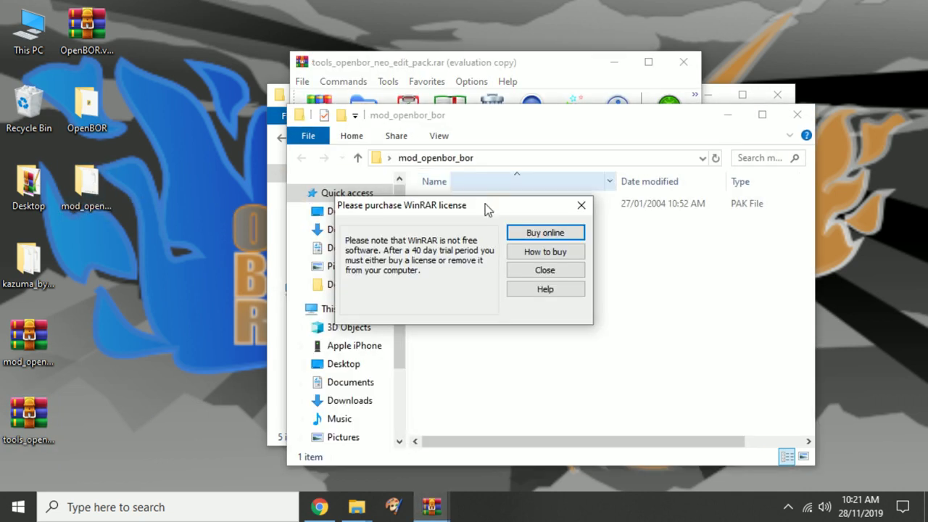
{"action": "left_click", "coordinate": [529, 271]}
{"action": "left_click_drag", "start_coordinate": [536, 119], "coordinate": [321, 167]}
{"action": "left_click", "coordinate": [452, 64]}
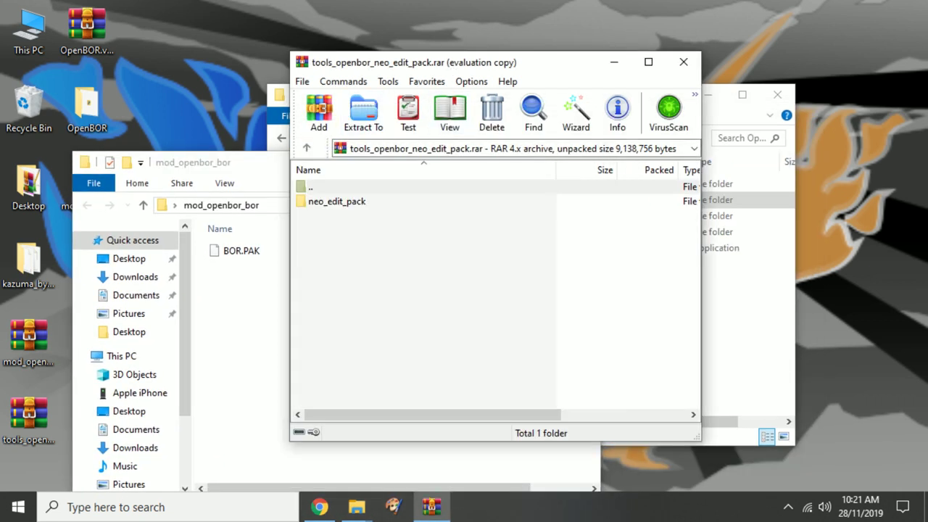
{"action": "left_click_drag", "start_coordinate": [451, 63], "coordinate": [725, 67]}
Copy borpak.exe and makepack.bat from the archive's neo_edit_pack\BOR_MOD folder into mod_openbor_bor, and close the archive
{"action": "double_click", "coordinate": [616, 203]}
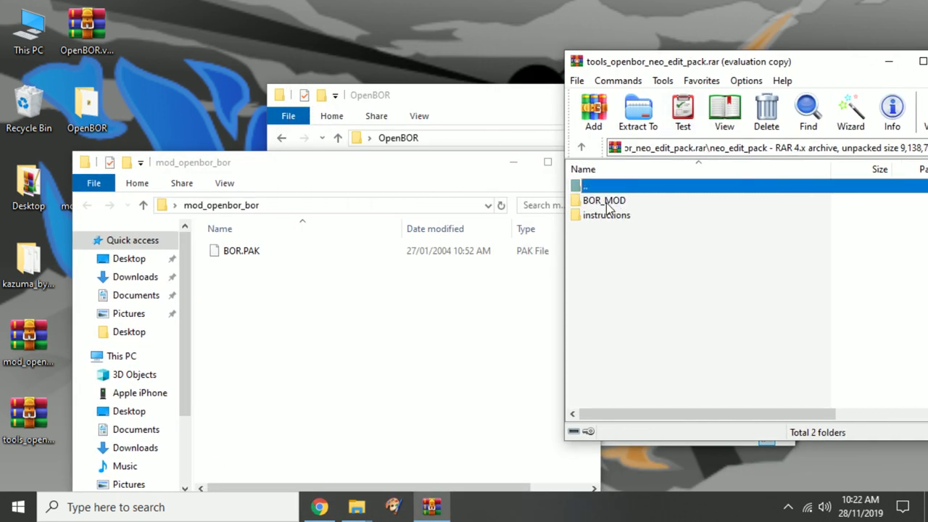
{"action": "double_click", "coordinate": [605, 203]}
{"action": "left_click_drag", "start_coordinate": [588, 288], "coordinate": [310, 297]}
{"action": "left_click", "coordinate": [615, 304]}
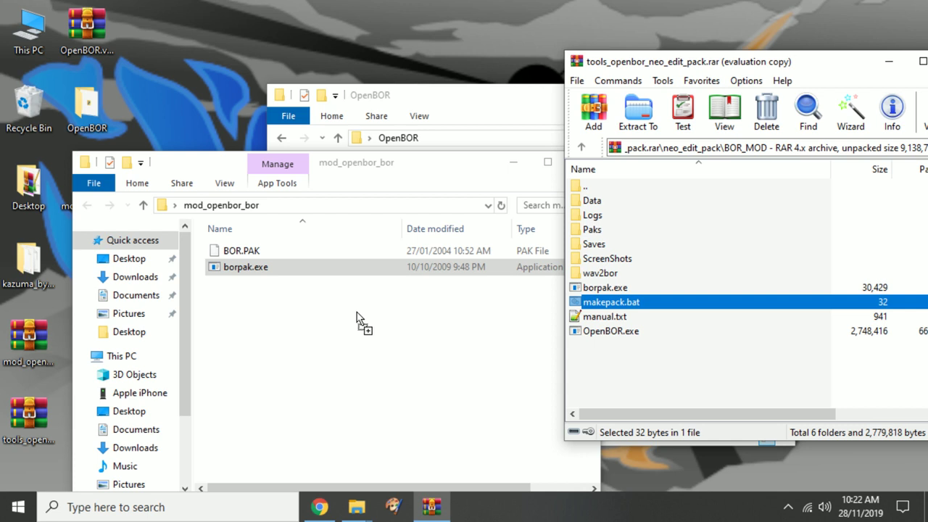
{"action": "left_click_drag", "start_coordinate": [356, 313], "coordinate": [356, 316]}
{"action": "left_click_drag", "start_coordinate": [792, 70], "coordinate": [657, 70]}
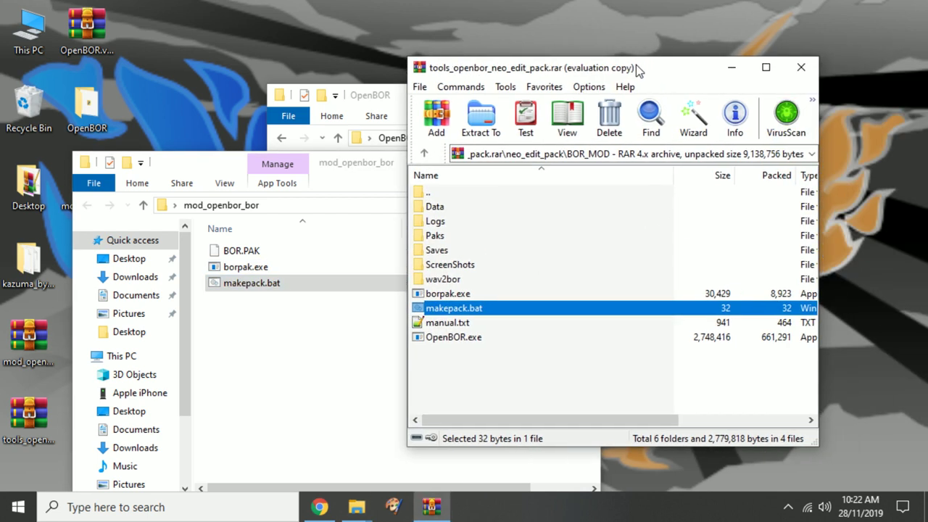
{"action": "left_click", "coordinate": [773, 62]}
Unpack BOR.PAK into a data folder by running it through borpak.exe in the mod_openbor_bor folder
{"action": "left_click_drag", "start_coordinate": [441, 167], "coordinate": [593, 112]}
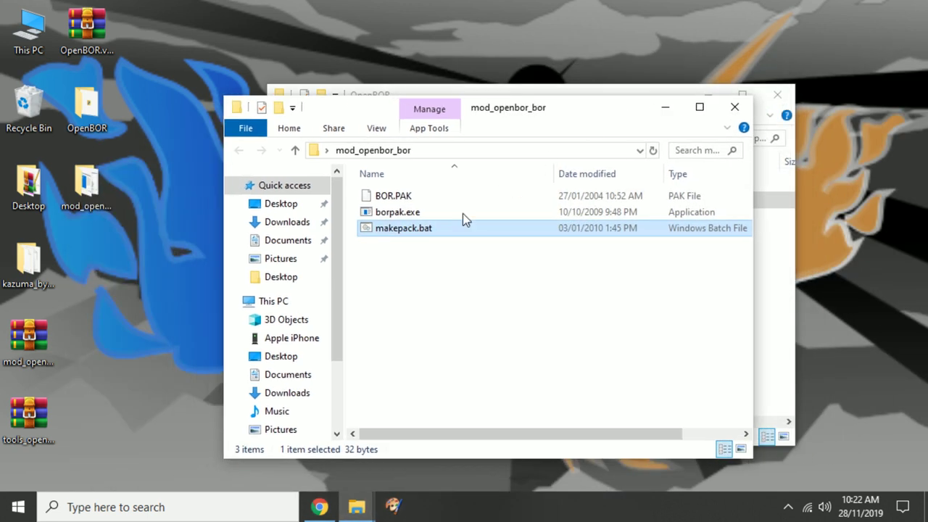
{"action": "left_click", "coordinate": [395, 203]}
{"action": "mouse_move", "coordinate": [395, 202]}
{"action": "left_mouse_down"}
{"action": "mouse_move", "coordinate": [376, 214]}
{"action": "mouse_move", "coordinate": [387, 213]}
{"action": "left_mouse_up"}
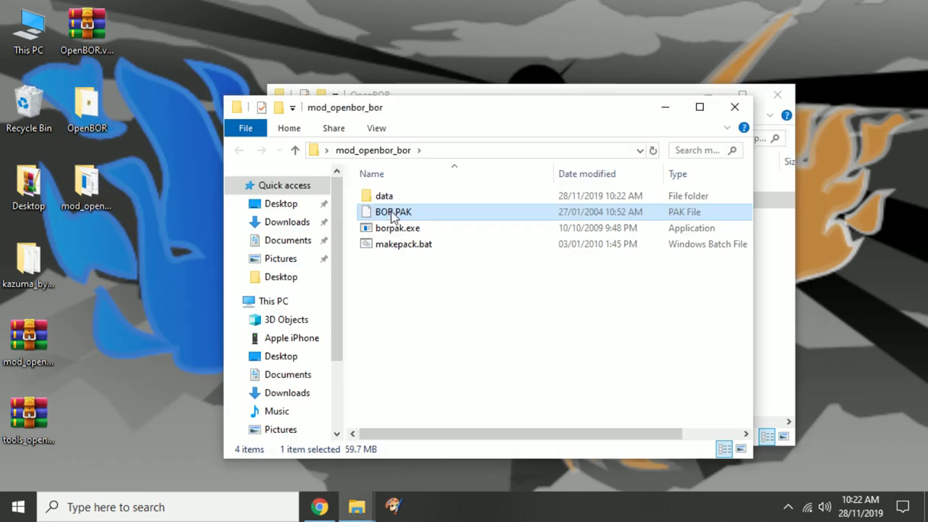
Move the data folder from mod_openbor_bor into the OpenBOR folder beside OpenBOR.exe
{"action": "right_click", "coordinate": [390, 197]}
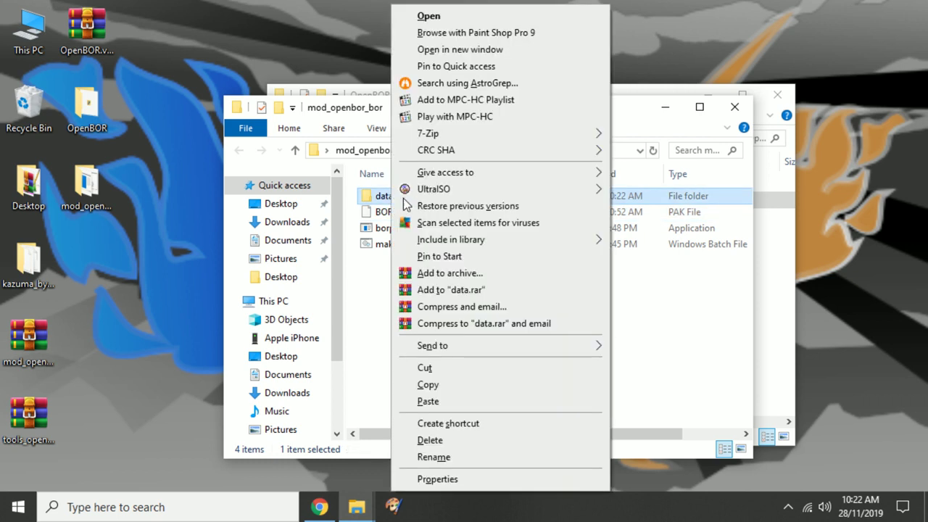
{"action": "left_click", "coordinate": [424, 369]}
{"action": "left_click_drag", "start_coordinate": [456, 119], "coordinate": [275, 169]}
{"action": "left_click", "coordinate": [442, 95]}
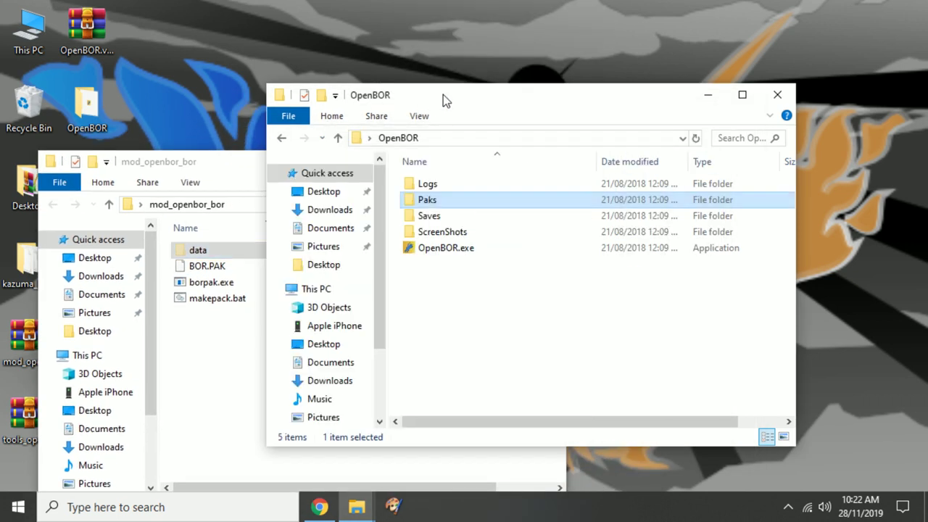
{"action": "left_click", "coordinate": [443, 249]}
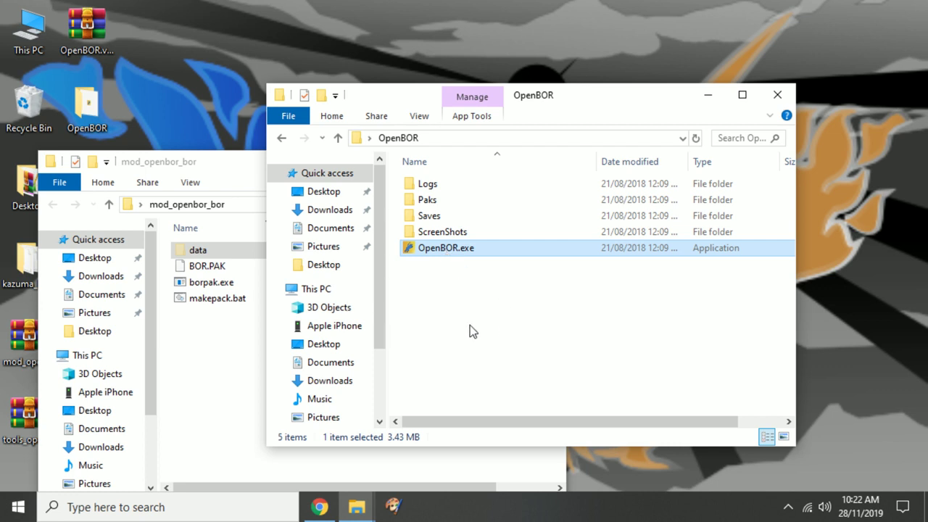
{"action": "right_click", "coordinate": [425, 309]}
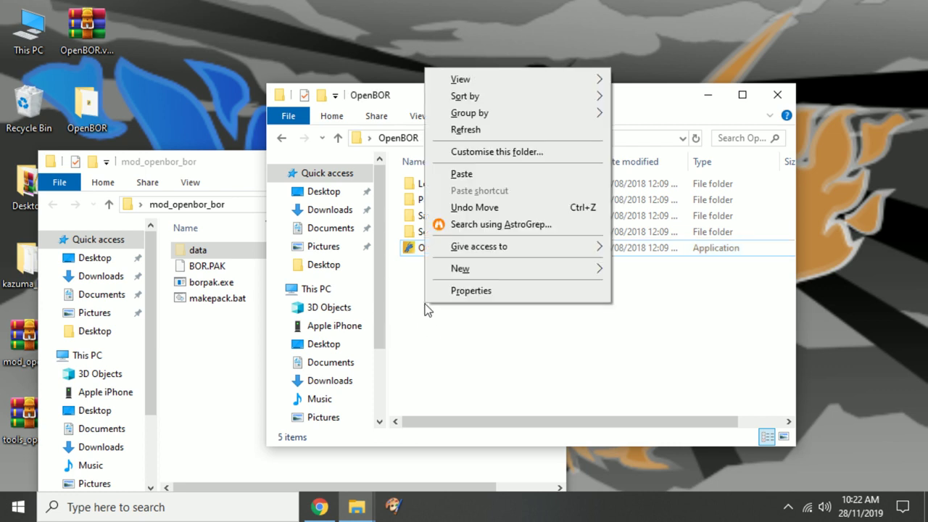
{"action": "left_click", "coordinate": [470, 178]}
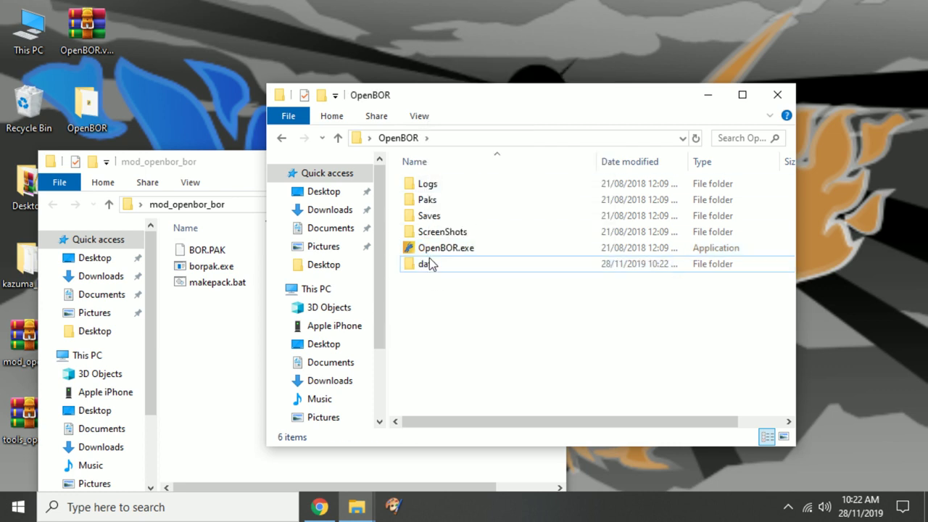
Create an empty text file named bor.pak in OpenBOR's Paks folder, accepting the file extension change
{"action": "double_click", "coordinate": [427, 200]}
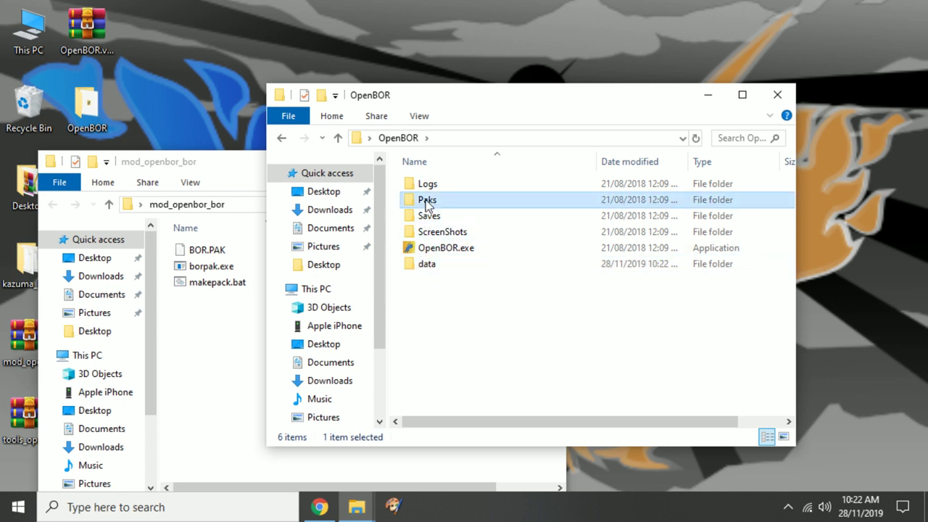
{"action": "right_click", "coordinate": [468, 273]}
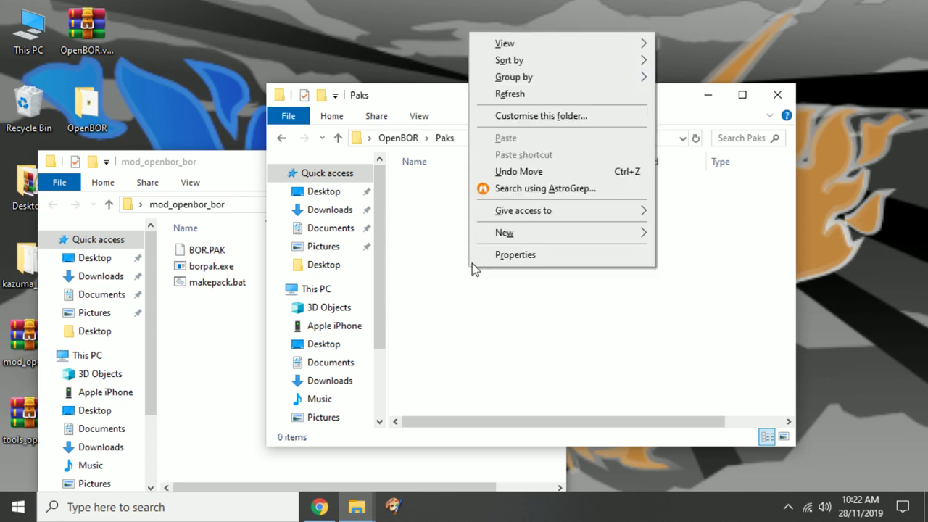
{"action": "mouse_move", "coordinate": [543, 234]}
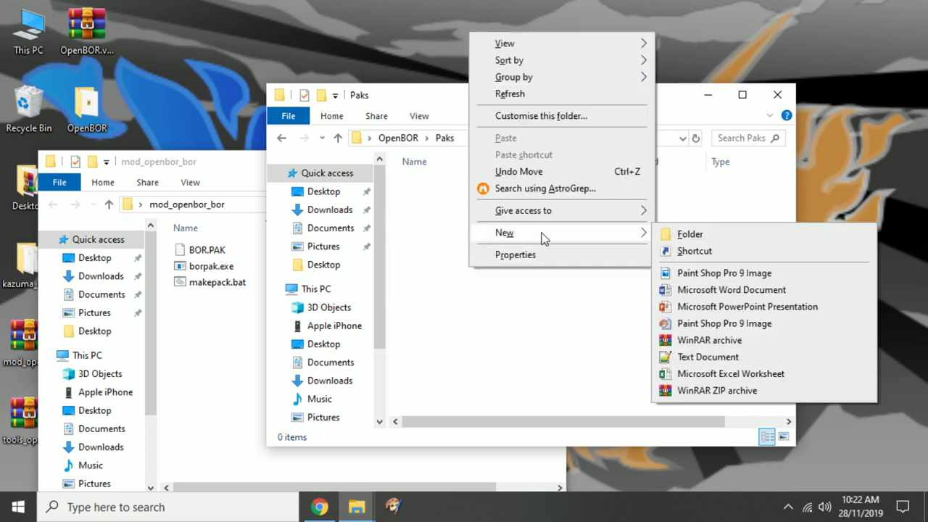
{"action": "left_click", "coordinate": [698, 362]}
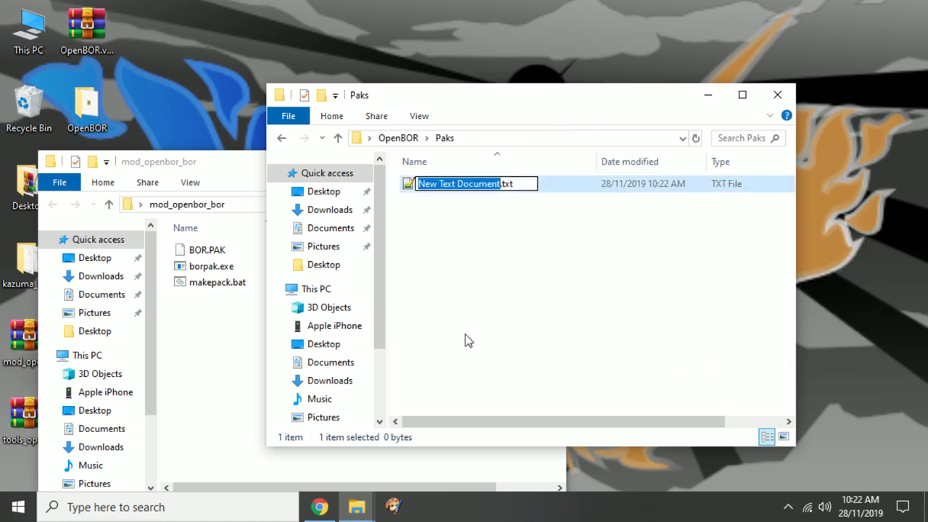
{"action": "type", "text": "bor.o"}
{"action": "key", "text": "BackSpace"}
{"action": "type", "text": "pak"}
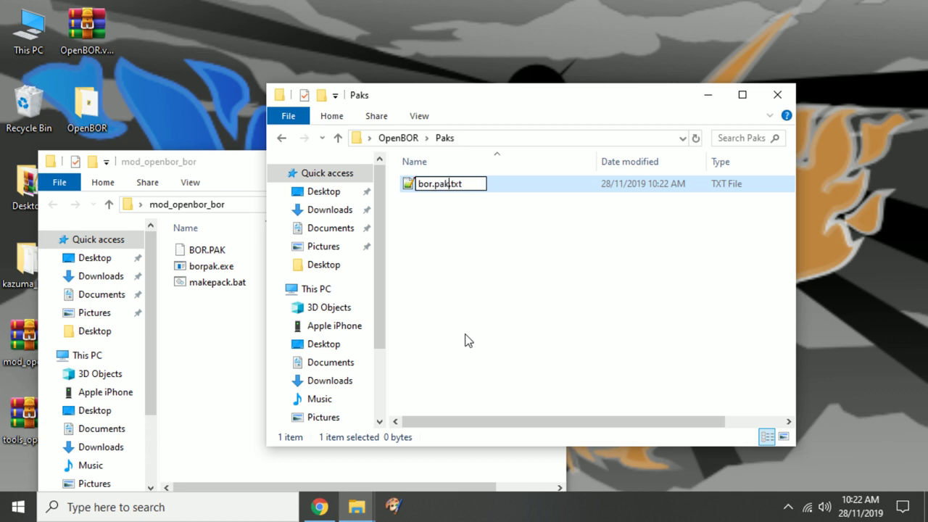
{"action": "key", "text": "Delete"}
{"action": "key", "text": "Delete"}
{"action": "key", "text": "Delete"}
{"action": "key", "text": "Return"}
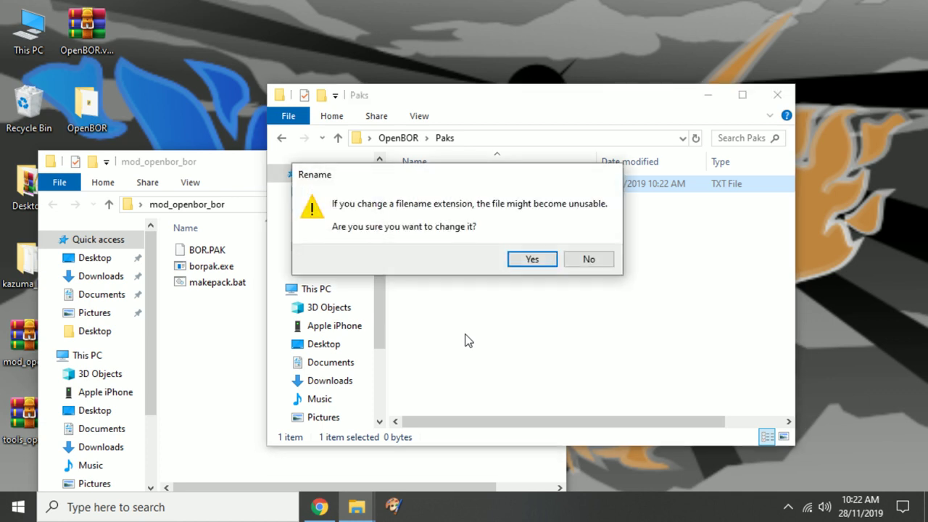
{"action": "left_click", "coordinate": [529, 259]}
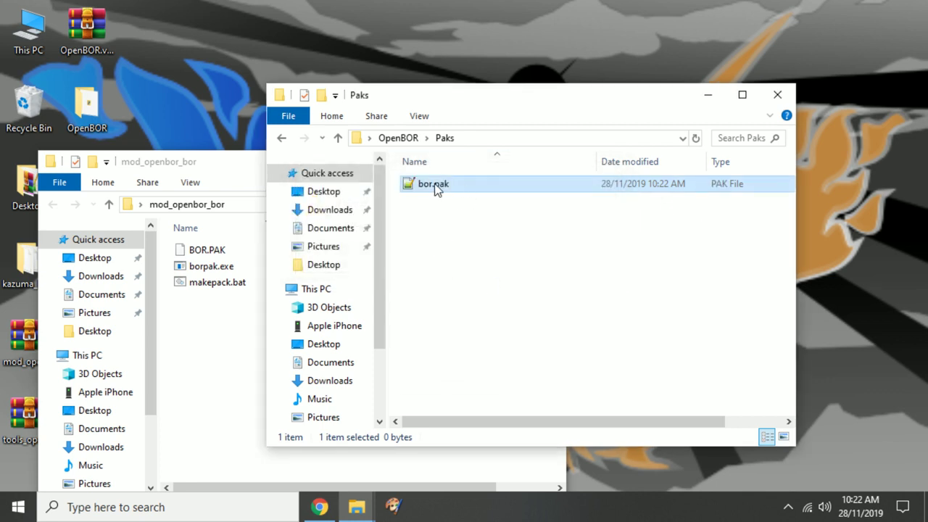
Close the mod_openbor_bor window, go back to the OpenBOR folder and select the data folder
{"action": "left_click", "coordinate": [260, 156]}
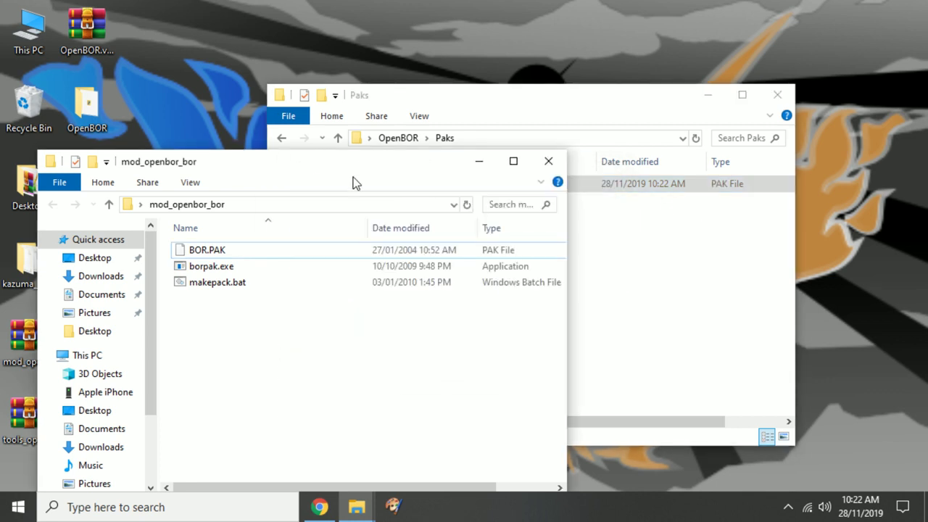
{"action": "left_click", "coordinate": [548, 162]}
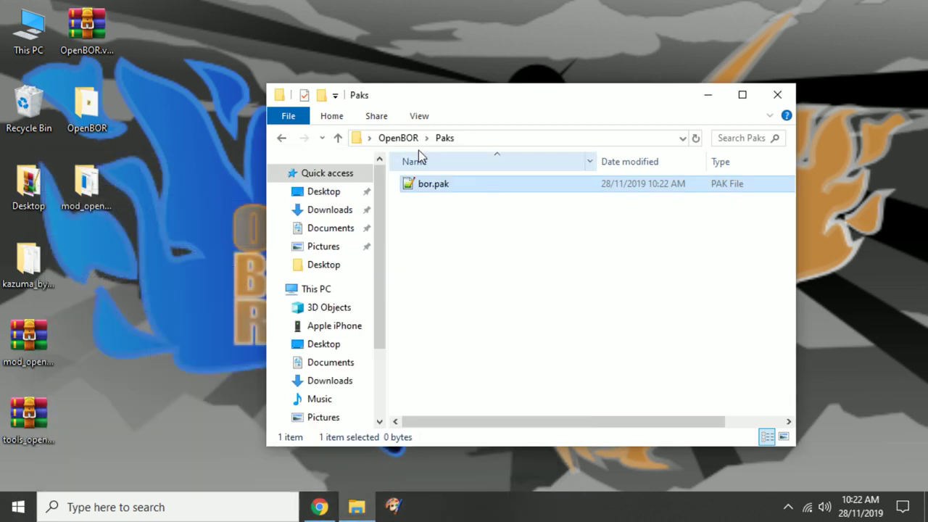
{"action": "left_click", "coordinate": [398, 138]}
{"action": "left_click", "coordinate": [428, 185]}
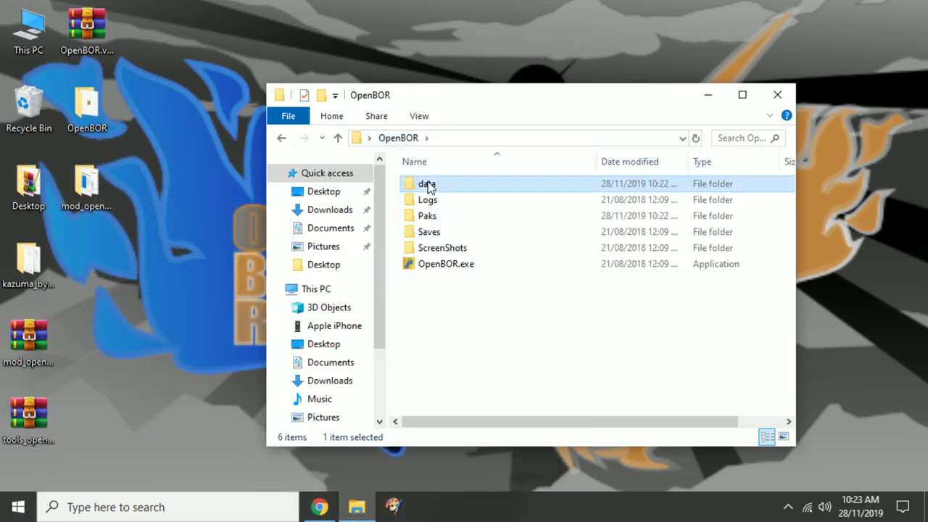
Run OpenBOR.exe and test the unpacked module by starting a new game and choosing Mandy
{"action": "left_click", "coordinate": [411, 266]}
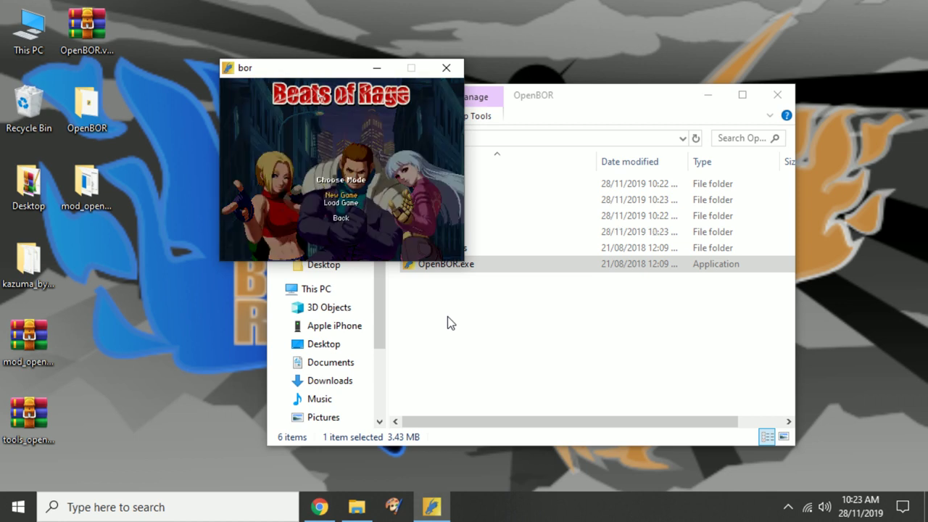
{"action": "key", "text": "Return"}
{"action": "key", "text": "Return"}
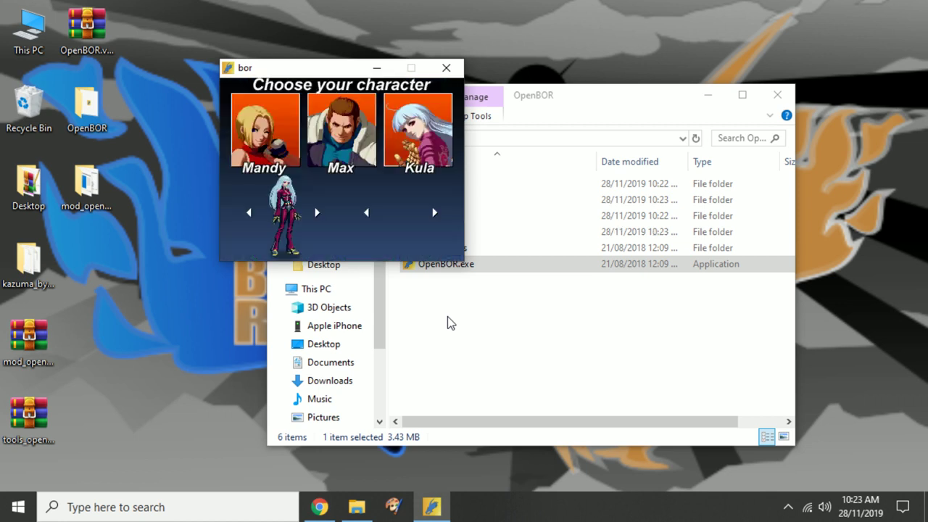
{"action": "key", "text": "Right"}
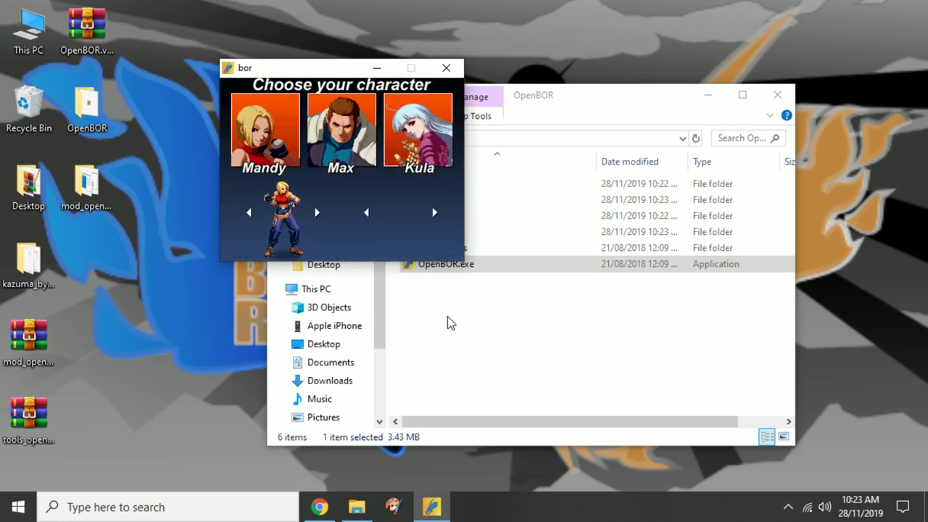
{"action": "key", "text": "Return"}
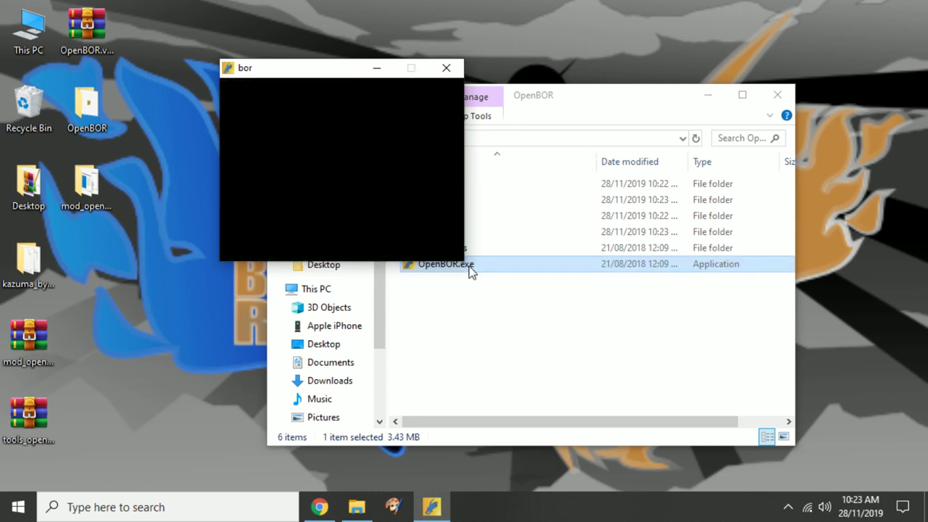
Open the chars folder inside data and locate the mary and kula character folders
{"action": "double_click", "coordinate": [424, 186]}
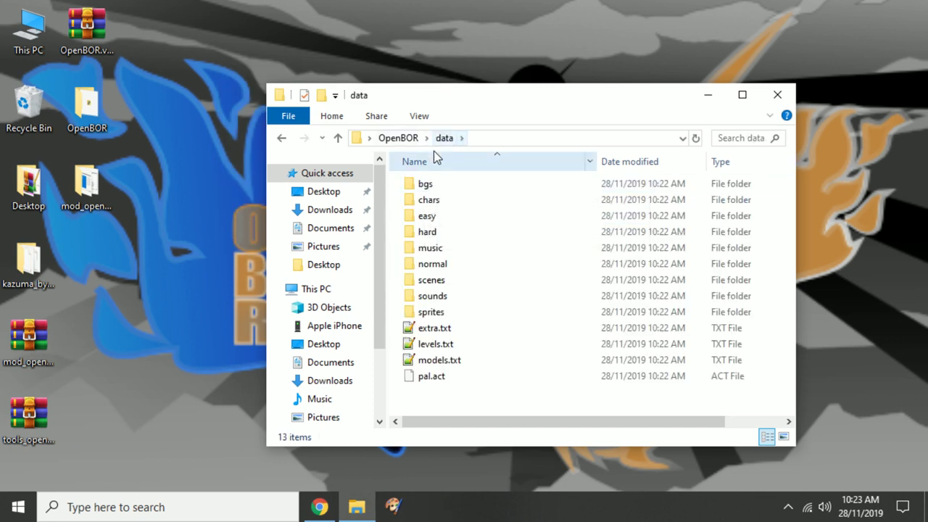
{"action": "left_click", "coordinate": [438, 205]}
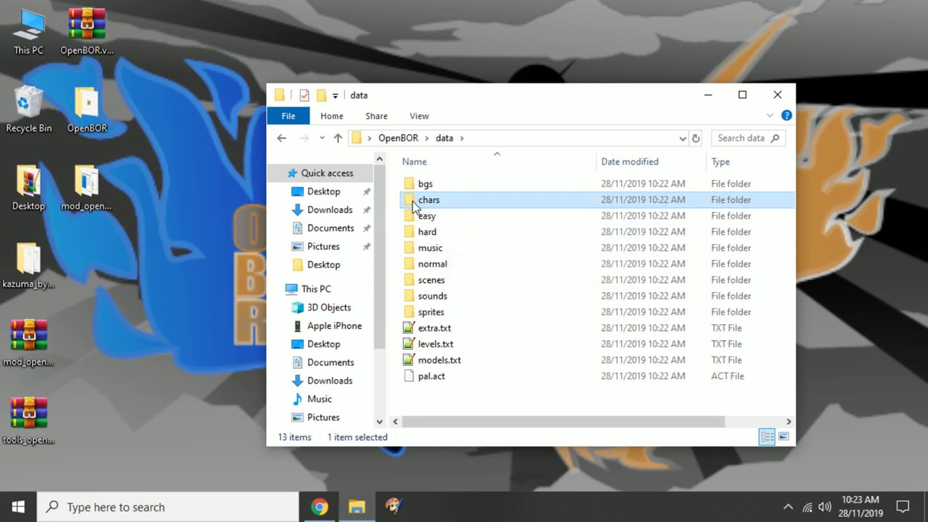
{"action": "double_click", "coordinate": [425, 200]}
{"action": "scroll", "coordinate": [447, 343], "scroll_direction": "down", "scroll_amount": 2}
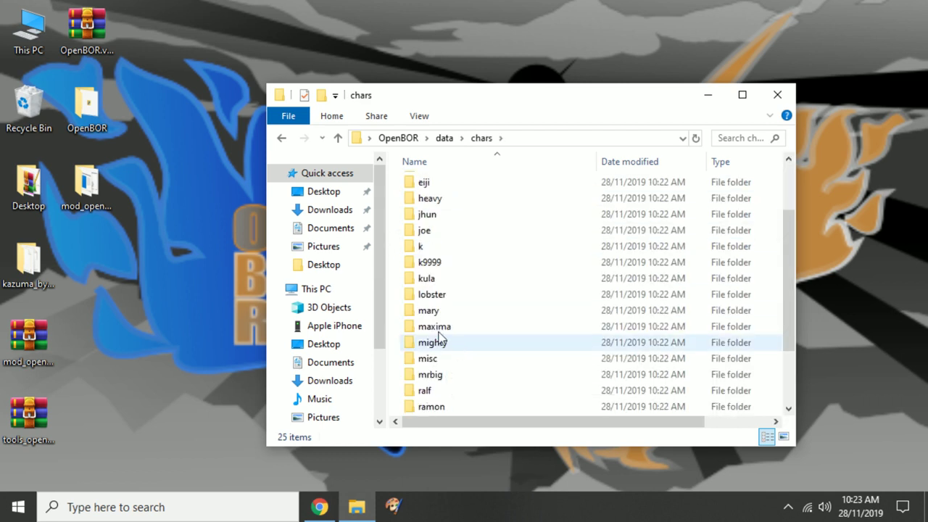
{"action": "left_click", "coordinate": [429, 310]}
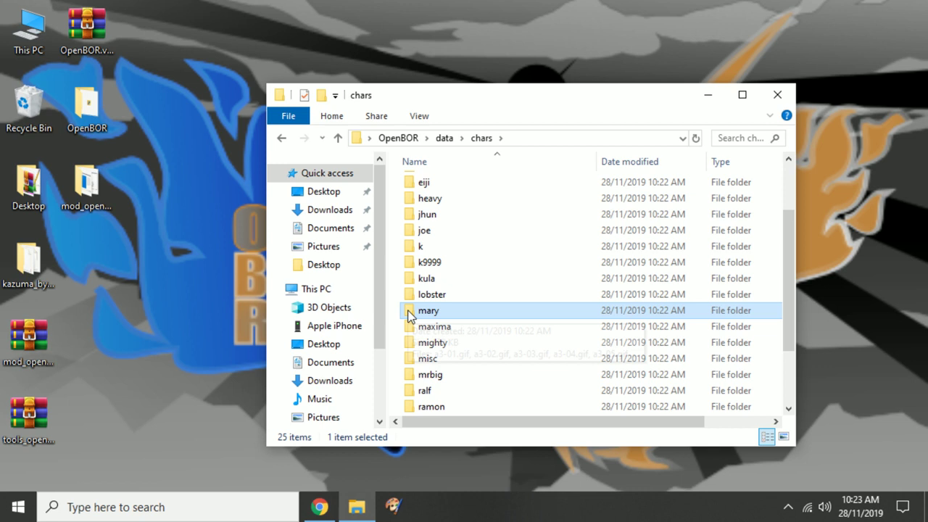
{"action": "left_click", "coordinate": [411, 283]}
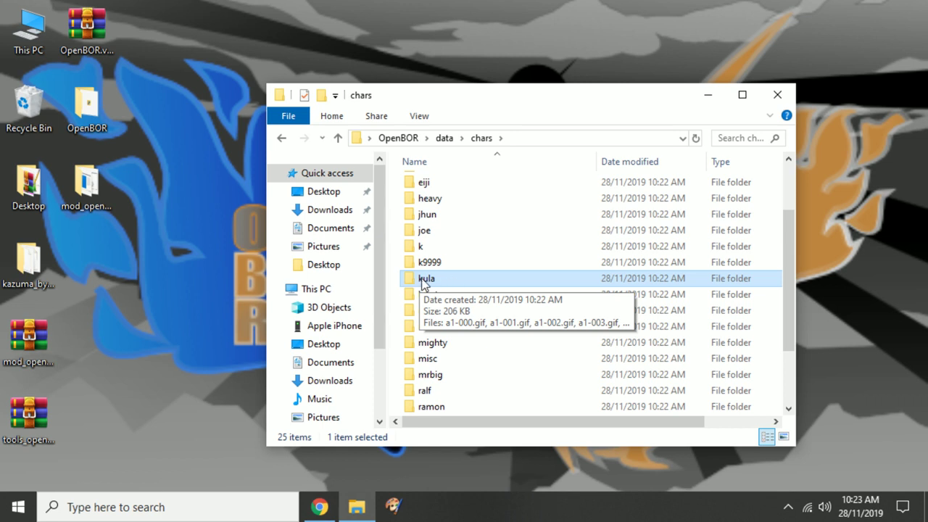
{"action": "left_click", "coordinate": [423, 282]}
{"action": "left_click", "coordinate": [410, 282]}
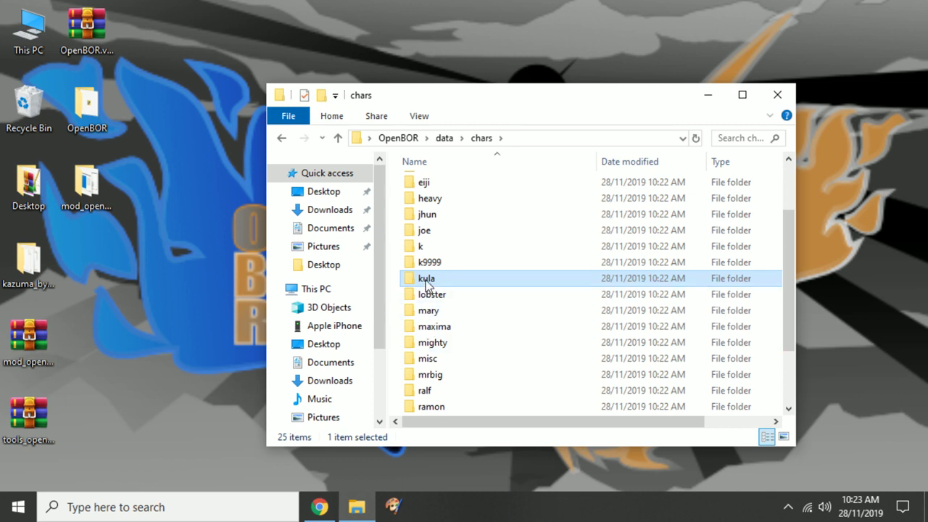
Duplicate the mary folder within the chars folder
{"action": "left_click", "coordinate": [428, 312]}
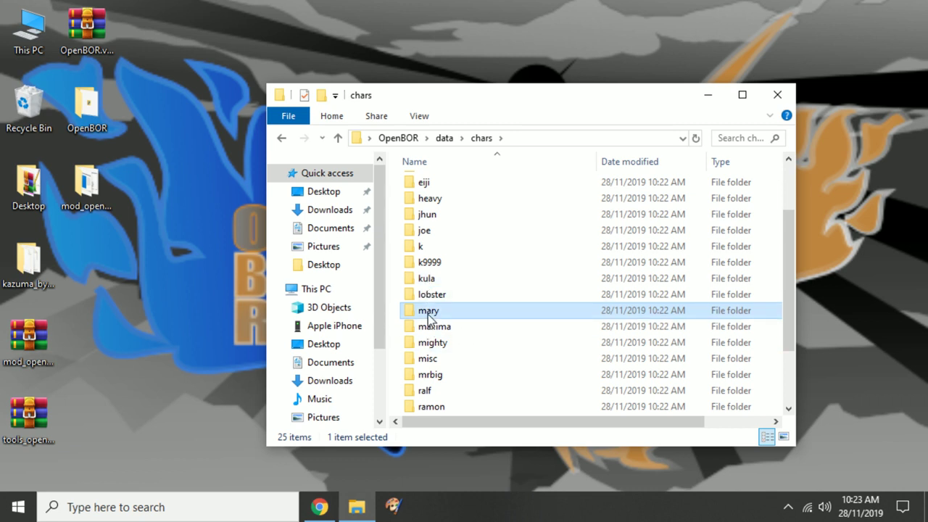
{"action": "right_click", "coordinate": [427, 314]}
{"action": "left_click", "coordinate": [504, 400]}
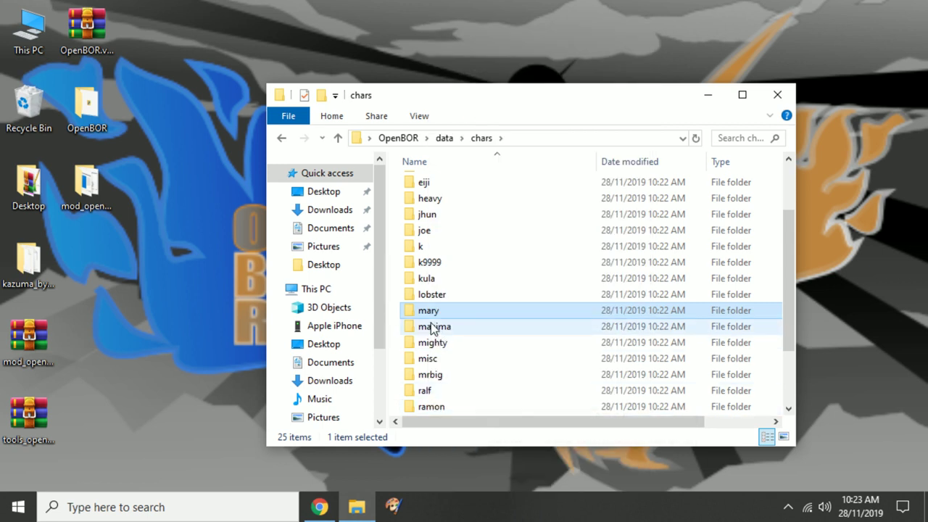
{"action": "right_click", "coordinate": [553, 358]}
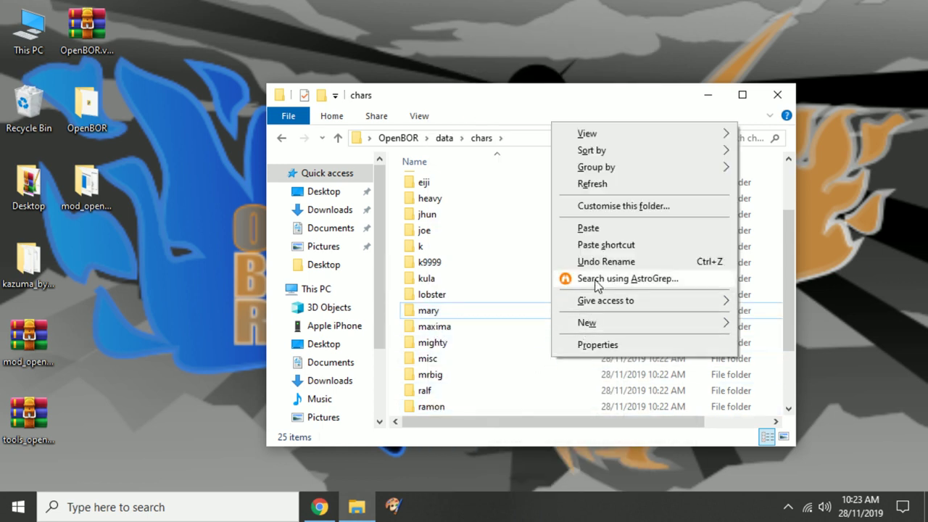
{"action": "left_click", "coordinate": [595, 228]}
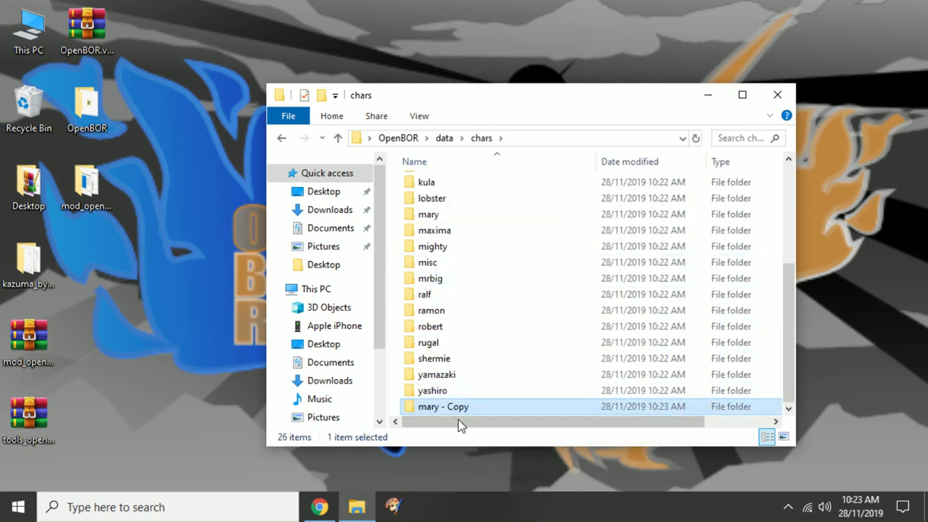
Rename the copied mary folder as kazuma
{"action": "left_click", "coordinate": [449, 407]}
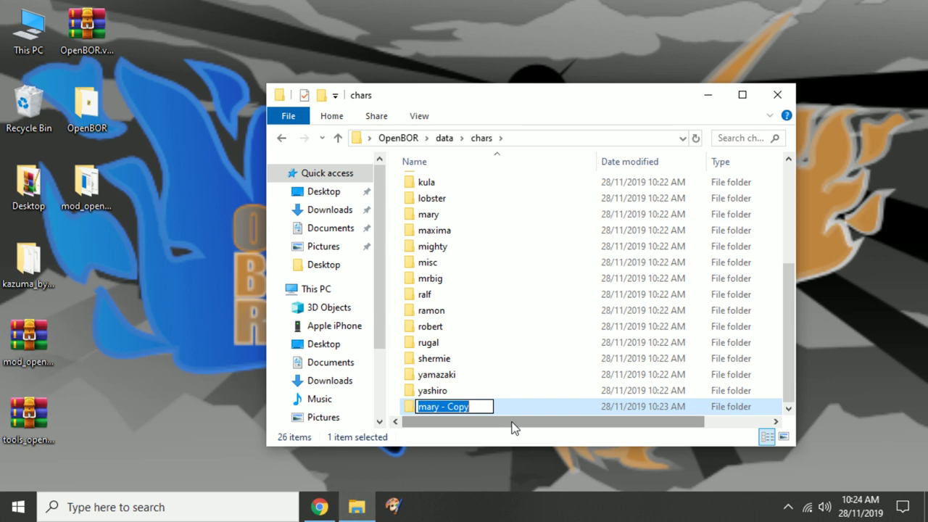
{"action": "key", "text": "End"}
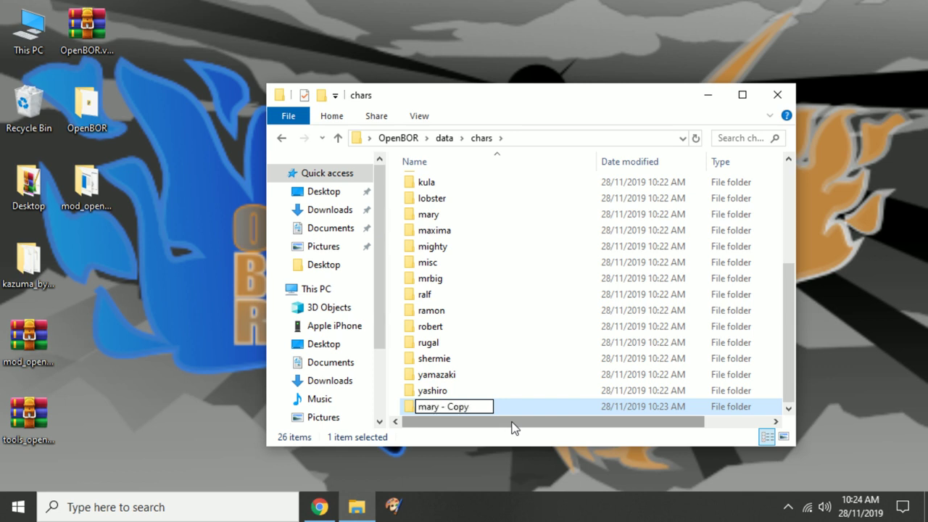
{"action": "key", "text": "BackSpace"}
{"action": "key", "text": "BackSpace"}
{"action": "key", "text": "BackSpace"}
{"action": "key", "text": "BackSpace"}
{"action": "key", "text": "BackSpace"}
{"action": "key", "text": "BackSpace"}
{"action": "key", "text": "BackSpace"}
{"action": "key", "text": "BackSpace"}
{"action": "key", "text": "BackSpace"}
{"action": "key", "text": "BackSpace"}
{"action": "key", "text": "BackSpace"}
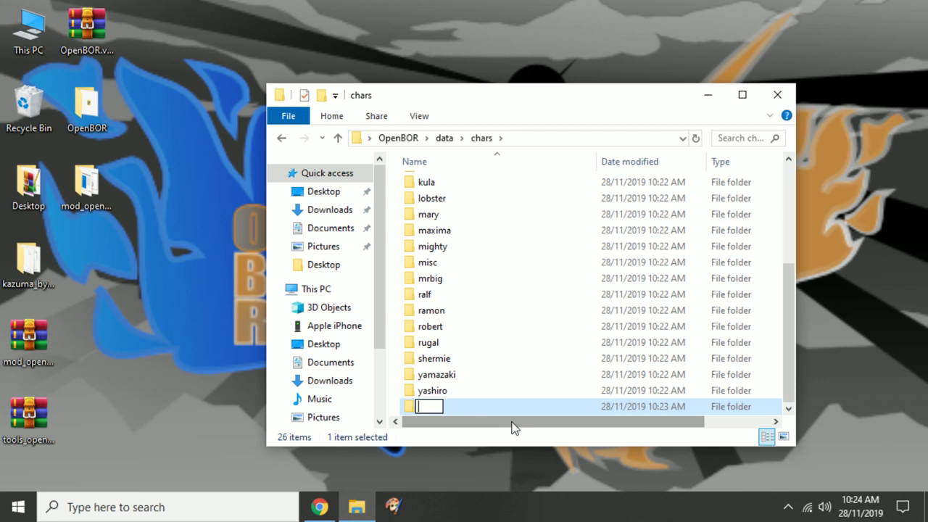
{"action": "type", "text": "kazuma"}
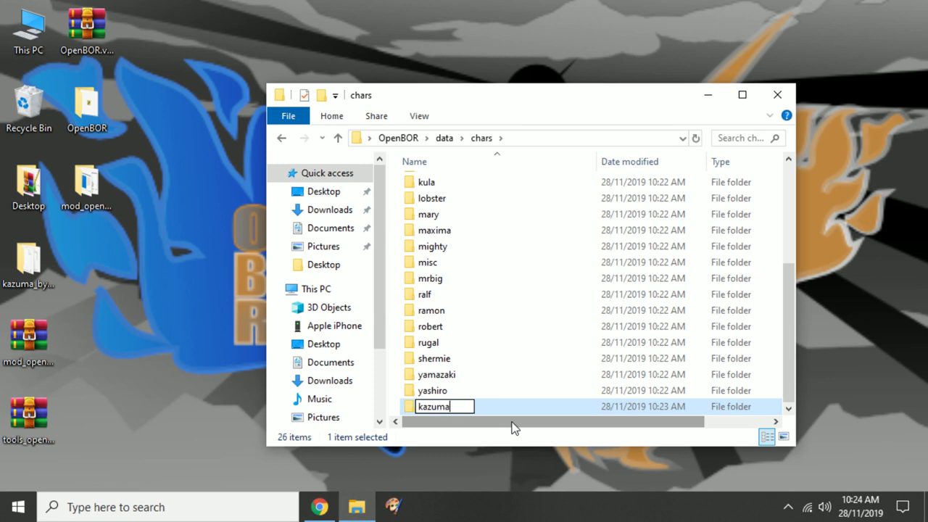
{"action": "key", "text": "Return"}
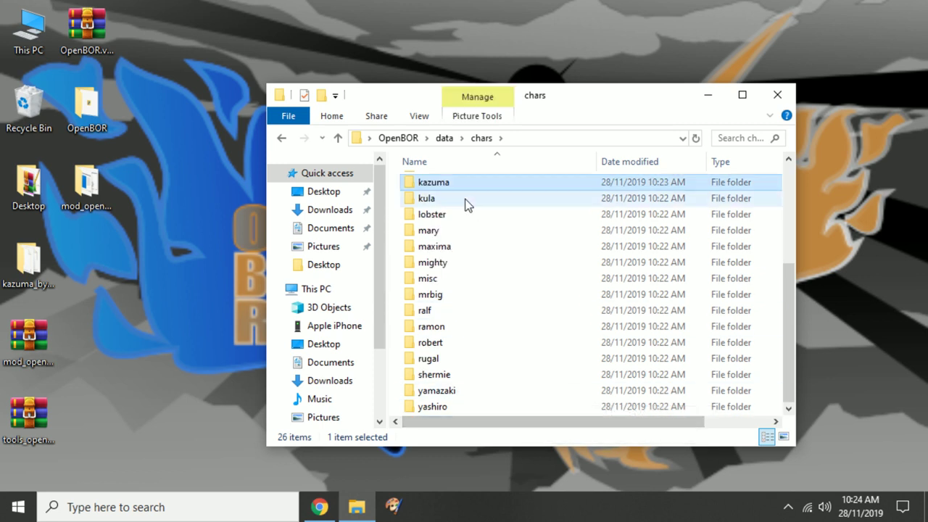
Open the kazuma folder and rename its mary.txt file as kazuma.txt
{"action": "double_click", "coordinate": [436, 185]}
{"action": "scroll", "coordinate": [537, 356], "scroll_direction": "down", "scroll_amount": 5}
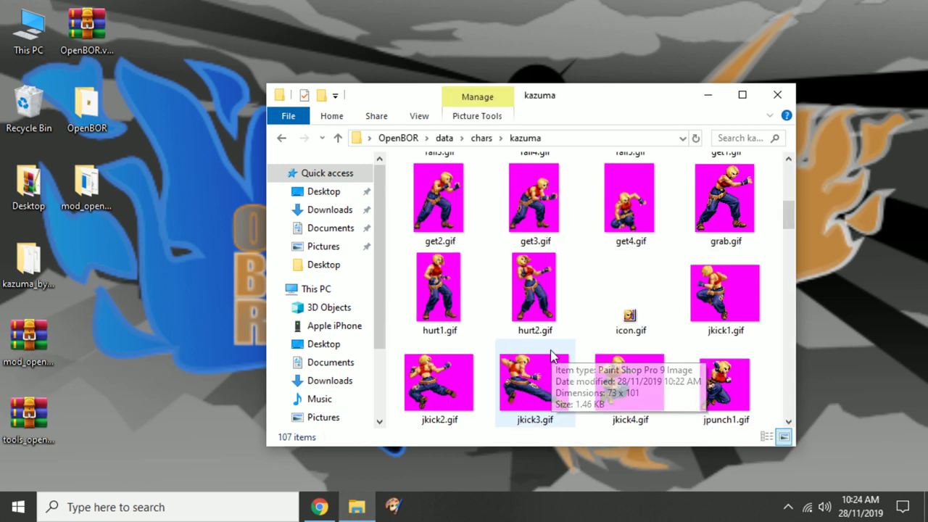
{"action": "scroll", "coordinate": [551, 355], "scroll_direction": "down", "scroll_amount": 2}
{"action": "left_click", "coordinate": [630, 406]}
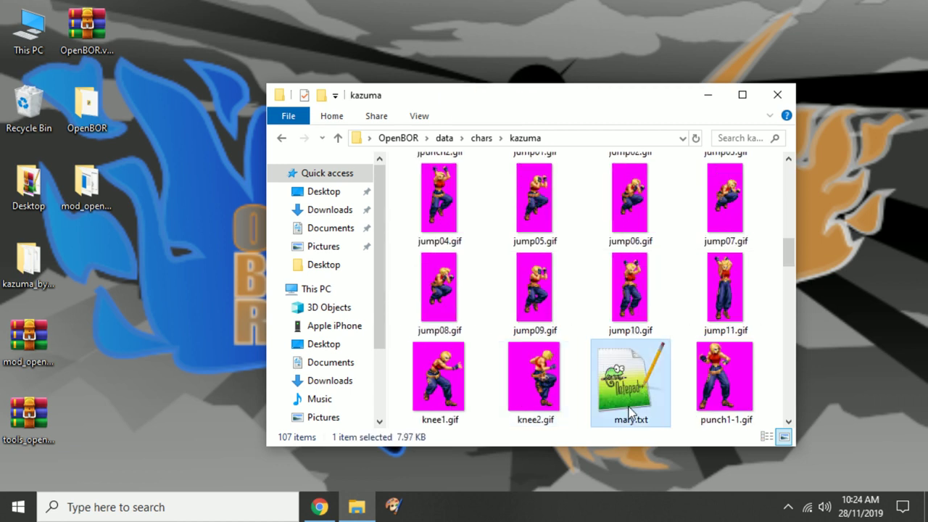
{"action": "left_click", "coordinate": [631, 424]}
{"action": "type", "text": "kazuma.txt"}
{"action": "key", "text": "Return"}
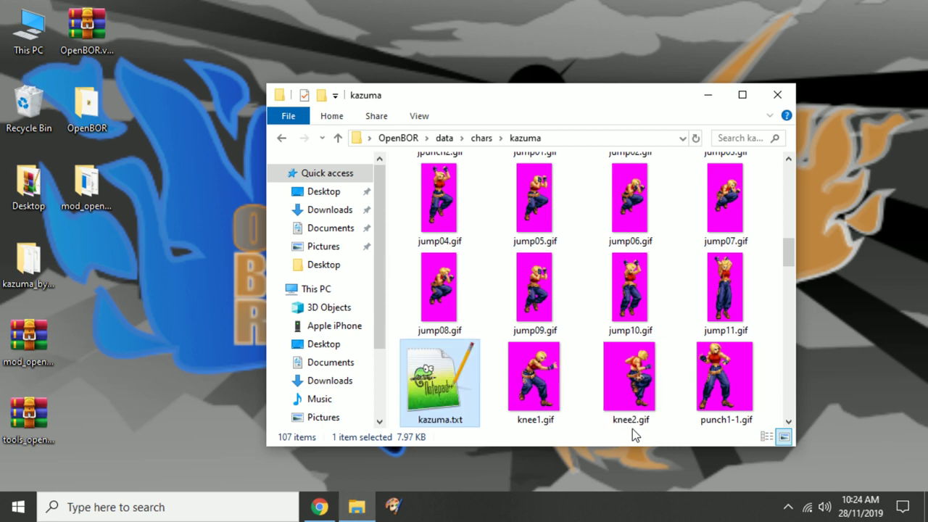
Open kazuma.txt in Notepad++ and change the character's name on line 4 to Kazuma
{"action": "key", "text": "Return"}
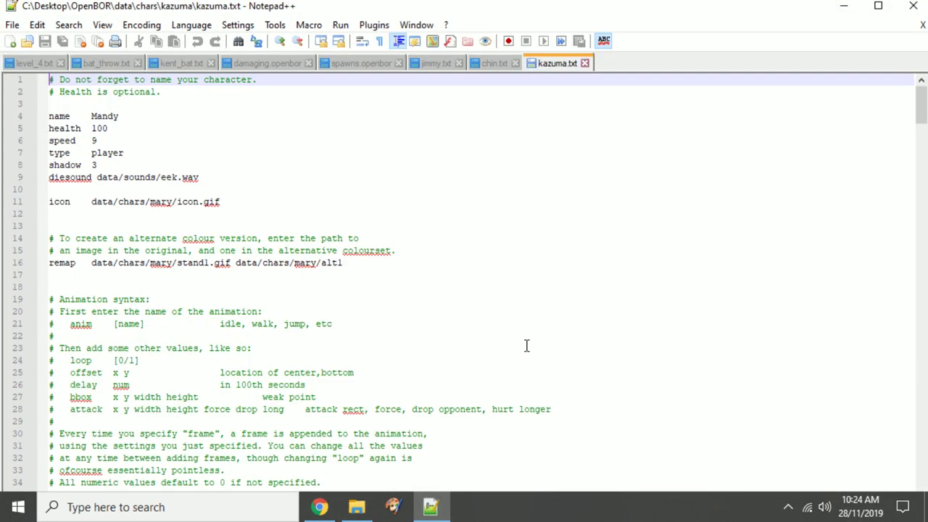
{"action": "left_click_drag", "start_coordinate": [91, 116], "coordinate": [123, 116]}
{"action": "type", "text": "Kazuma"}
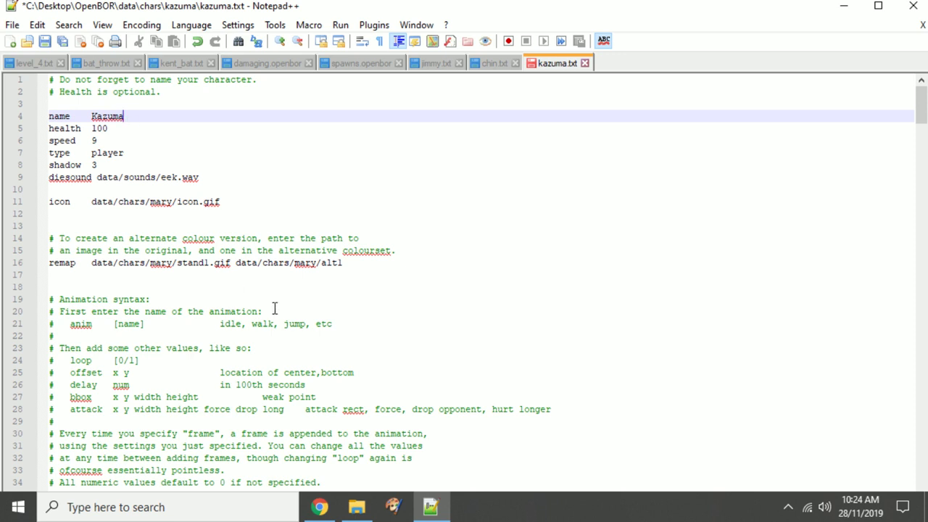
{"action": "scroll", "coordinate": [274, 309], "scroll_direction": "down", "scroll_amount": 1}
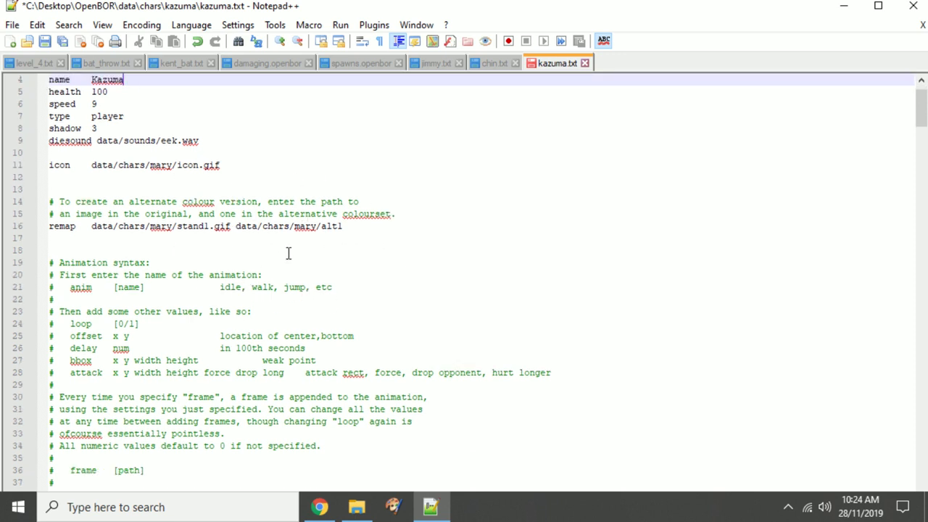
Replace every "mary/" with "kazuma/" throughout kazuma.txt, and save and close the file
{"action": "scroll", "coordinate": [246, 379], "scroll_direction": "down", "scroll_amount": 7}
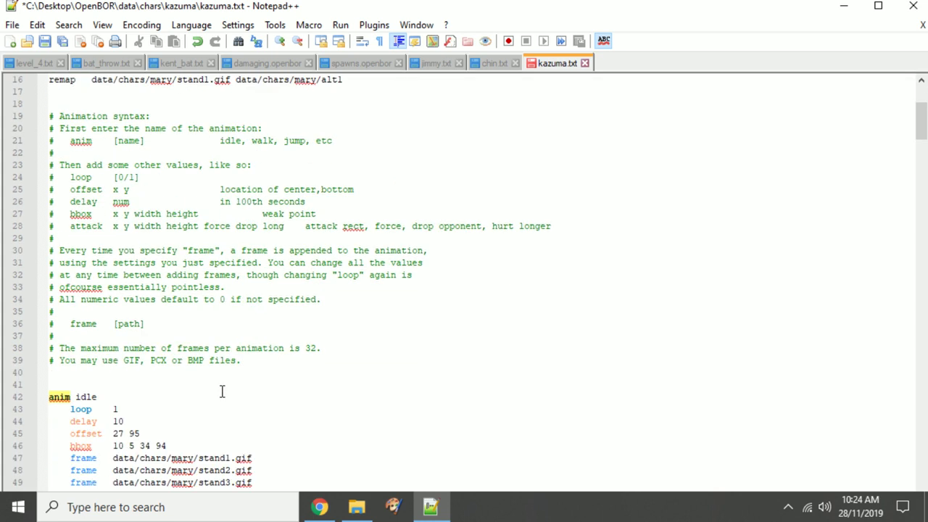
{"action": "left_click_drag", "start_coordinate": [200, 348], "coordinate": [173, 349]}
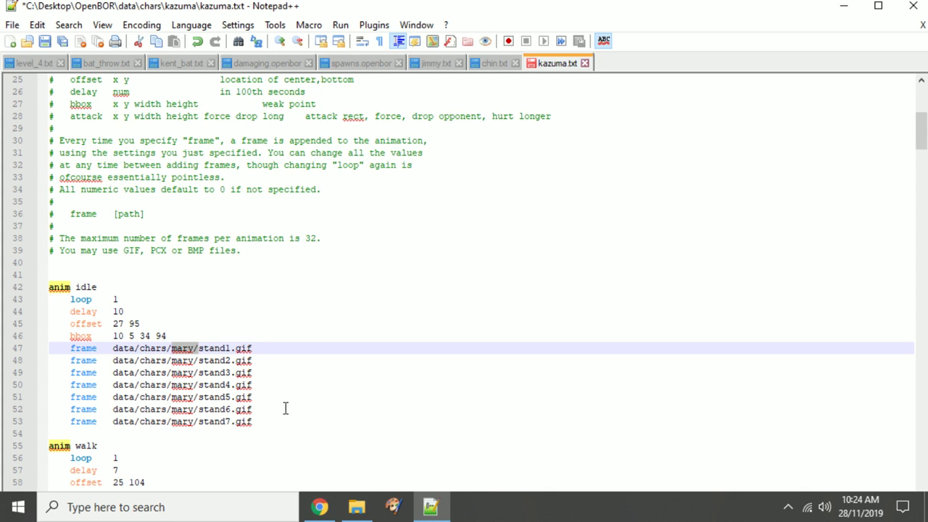
{"action": "key", "text": "ctrl+h"}
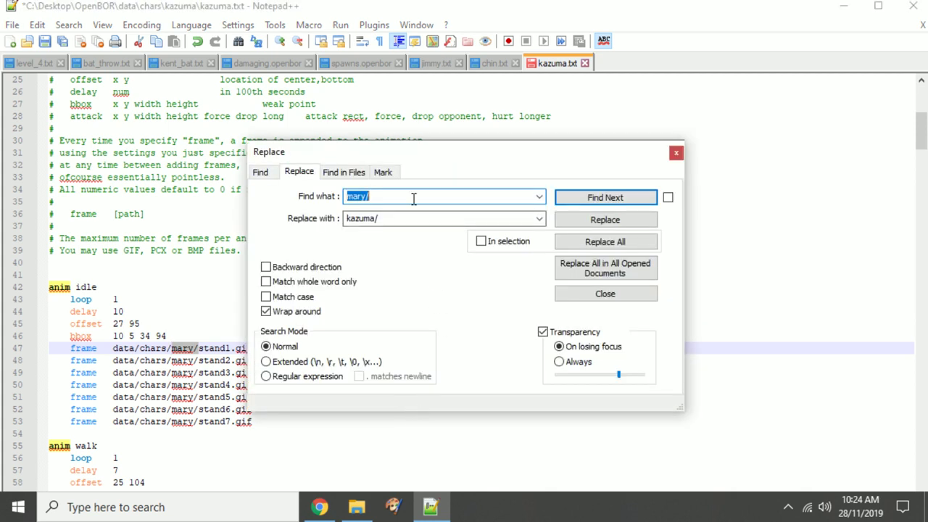
{"action": "left_click", "coordinate": [393, 220]}
{"action": "left_click_drag", "start_coordinate": [378, 197], "coordinate": [351, 198]}
{"action": "left_click", "coordinate": [380, 199]}
{"action": "left_click", "coordinate": [398, 218]}
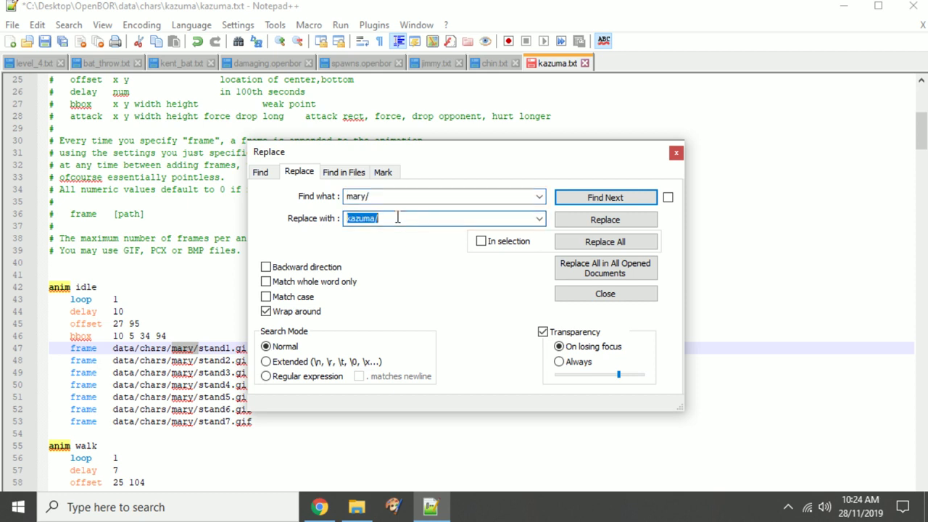
{"action": "left_click", "coordinate": [588, 244]}
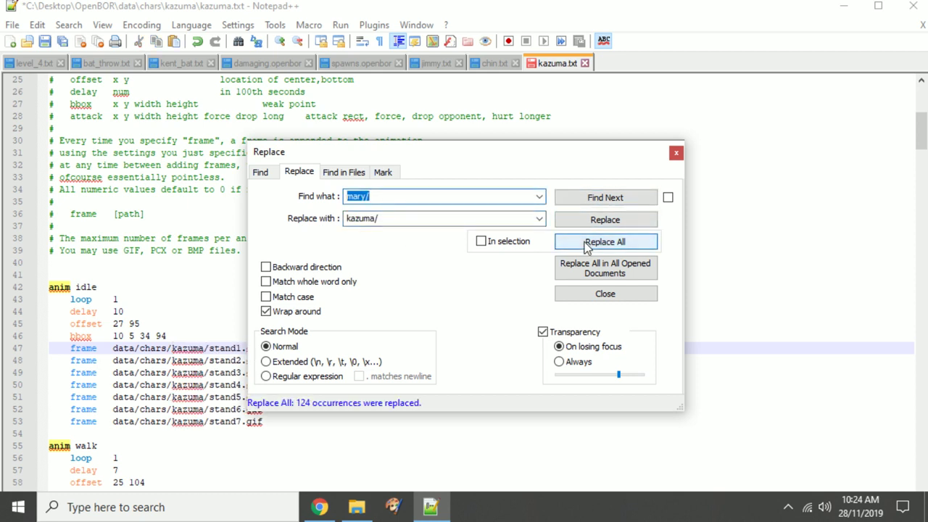
{"action": "left_click", "coordinate": [675, 153]}
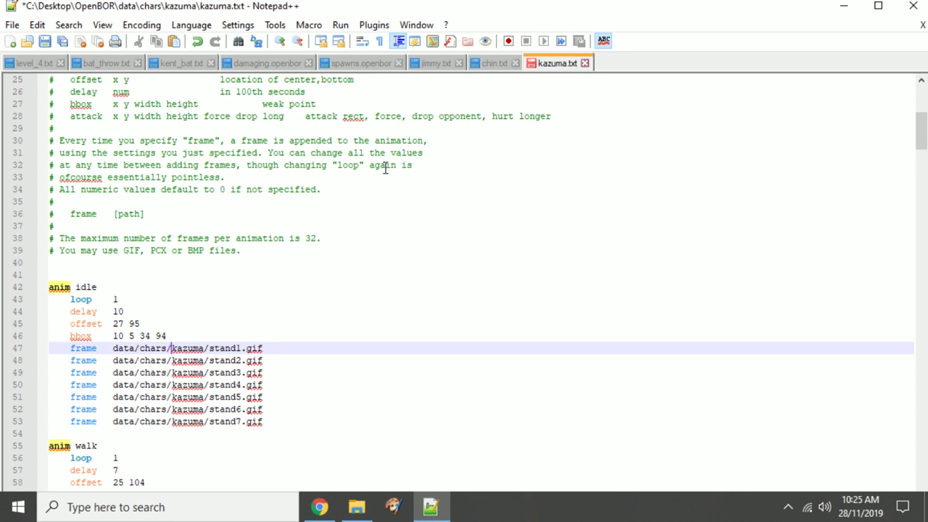
{"action": "left_click", "coordinate": [44, 42]}
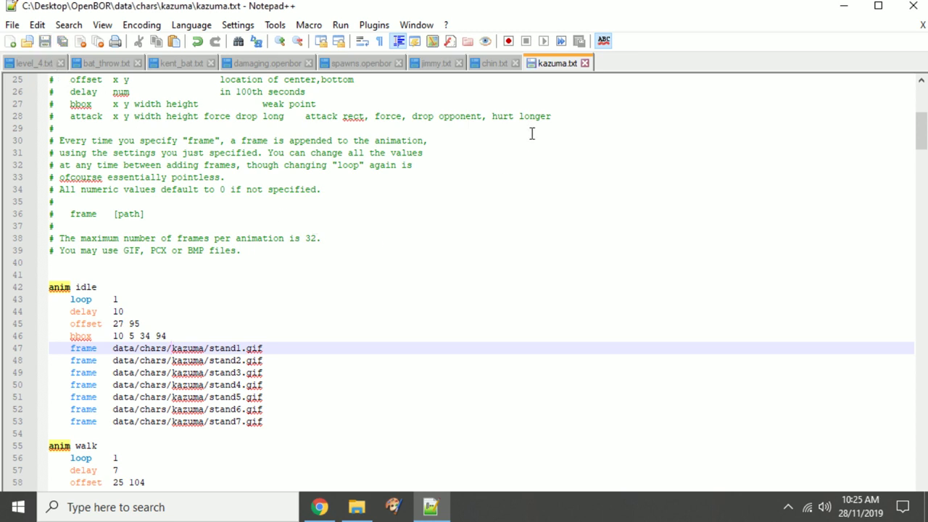
{"action": "left_click", "coordinate": [586, 63]}
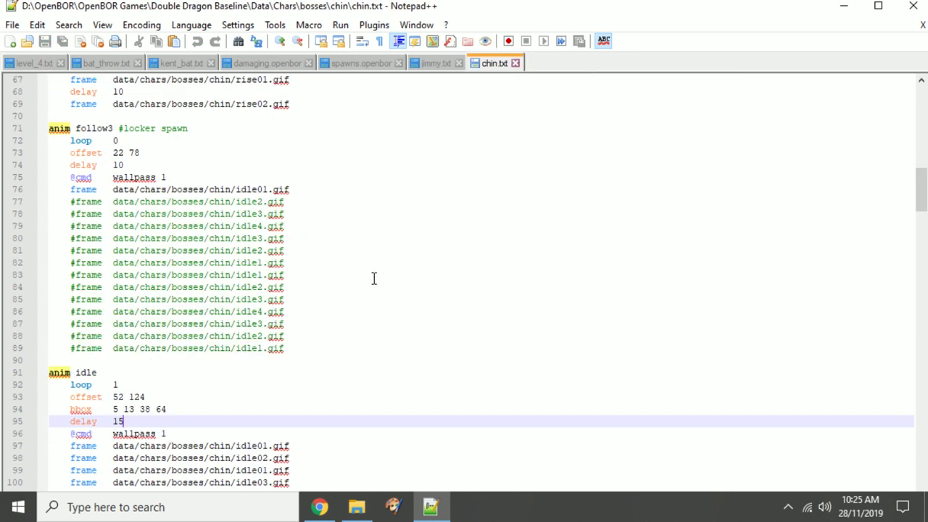
Find stand1.gif in the kazuma folder and open it with Paint Shop Pro 9
{"action": "left_click", "coordinate": [356, 506]}
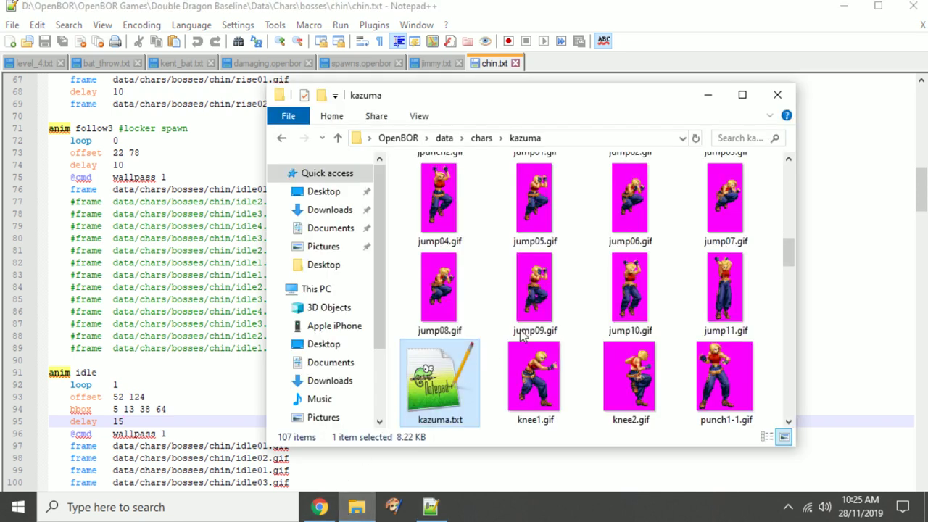
{"action": "scroll", "coordinate": [634, 296], "scroll_direction": "up", "scroll_amount": 10}
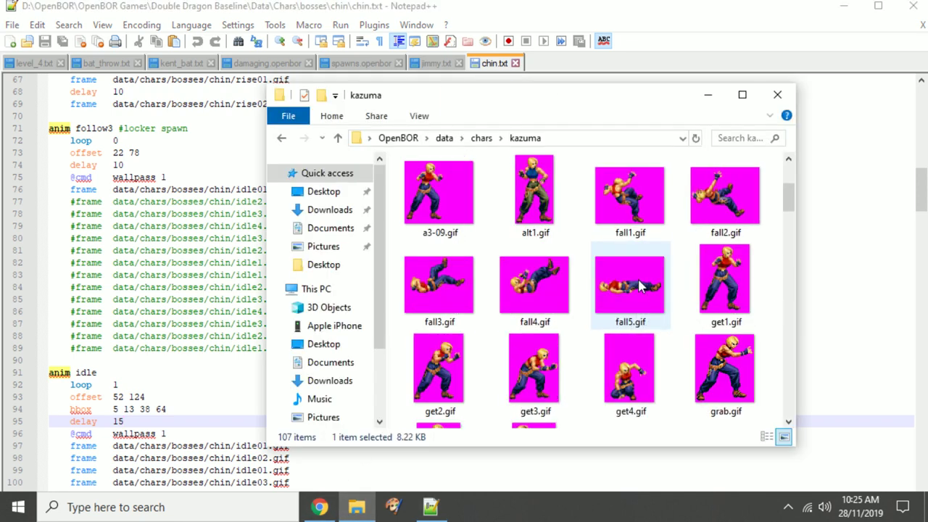
{"action": "left_click", "coordinate": [621, 297]}
{"action": "key", "text": "s"}
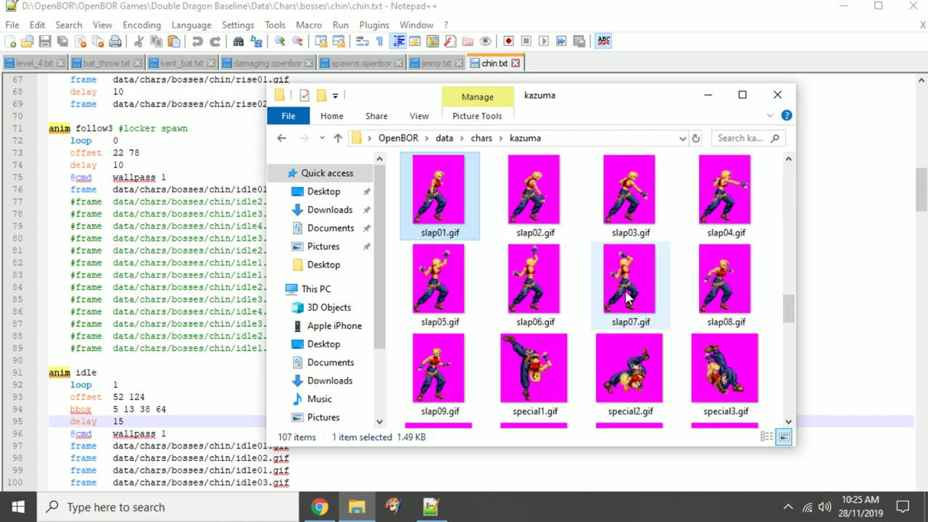
{"action": "key", "text": "s"}
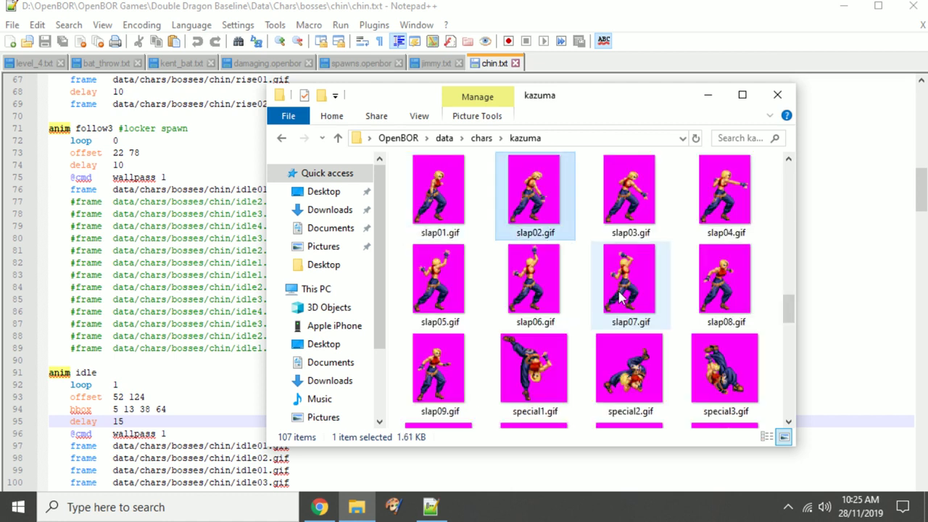
{"action": "key", "text": "t"}
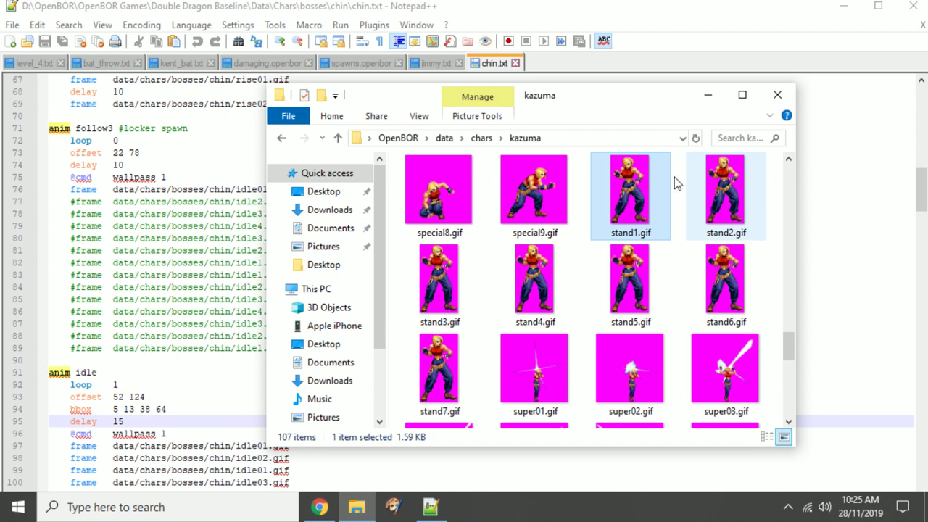
{"action": "right_click", "coordinate": [631, 209]}
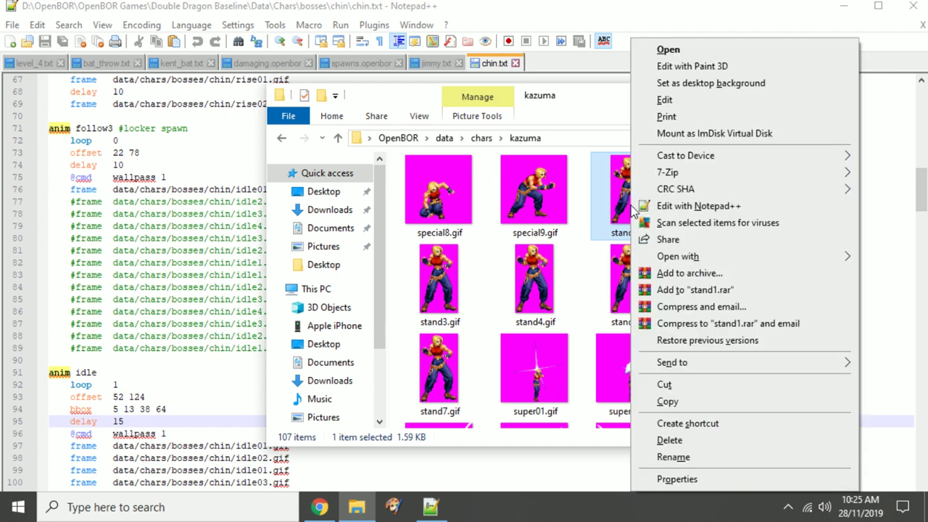
{"action": "mouse_move", "coordinate": [692, 257]}
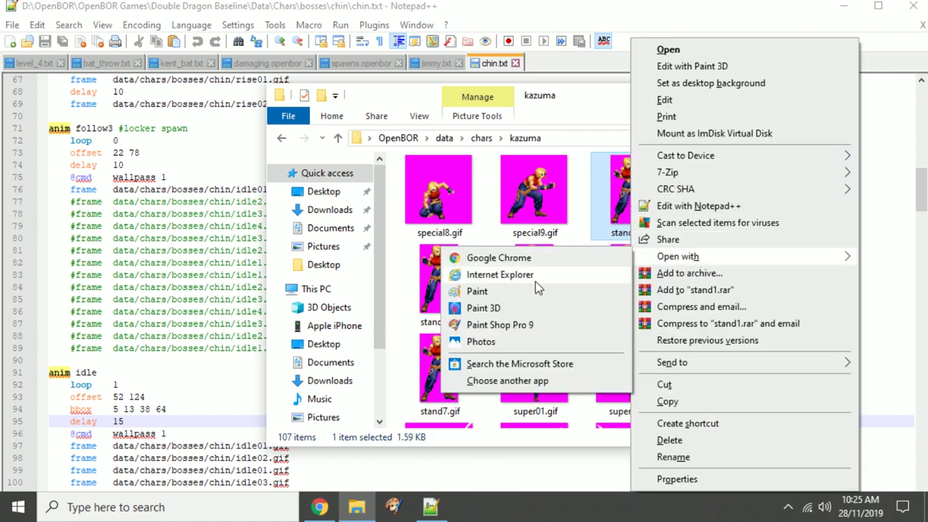
{"action": "left_click", "coordinate": [500, 325]}
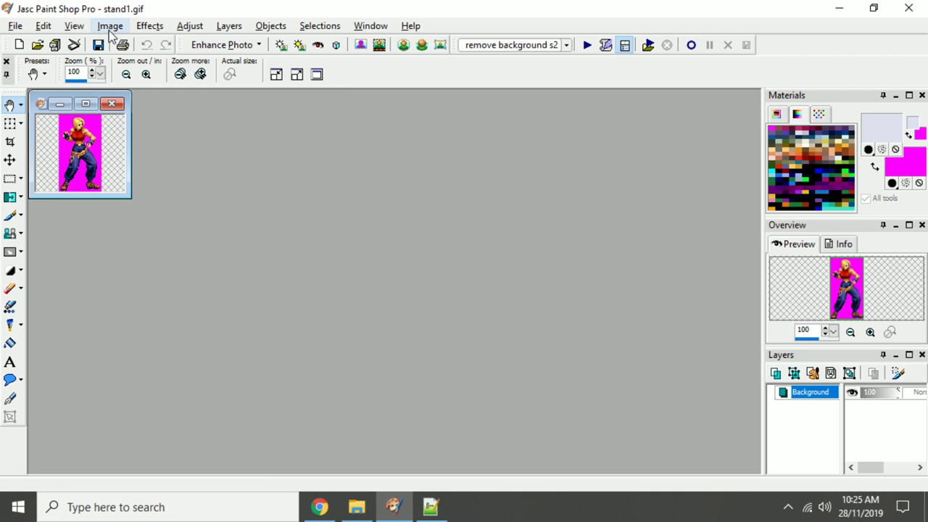
Flip the stand1.gif sprite upside down, and save and close the image
{"action": "left_click", "coordinate": [109, 26]}
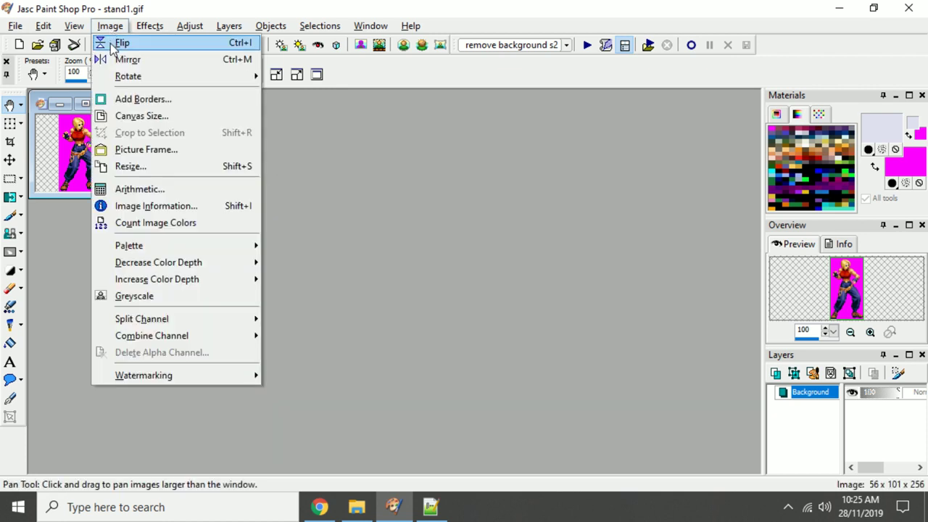
{"action": "left_click", "coordinate": [116, 44]}
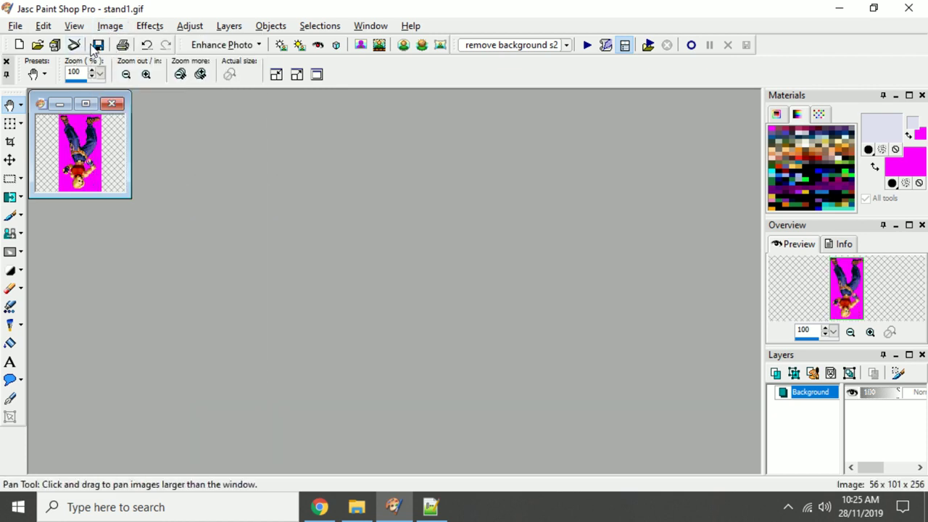
{"action": "left_click", "coordinate": [112, 103]}
Go back to the data folder in File Explorer and open models.txt in Notepad++
{"action": "left_click", "coordinate": [356, 507]}
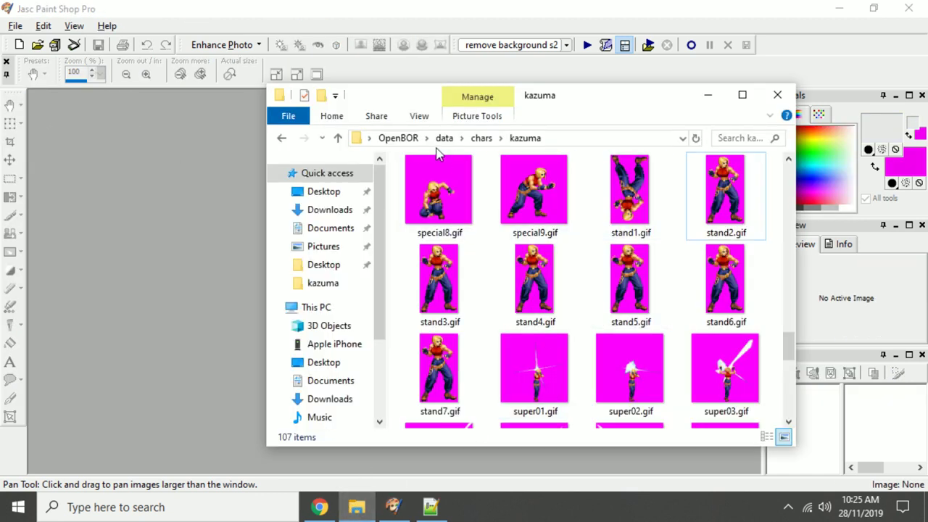
{"action": "left_click", "coordinate": [481, 138]}
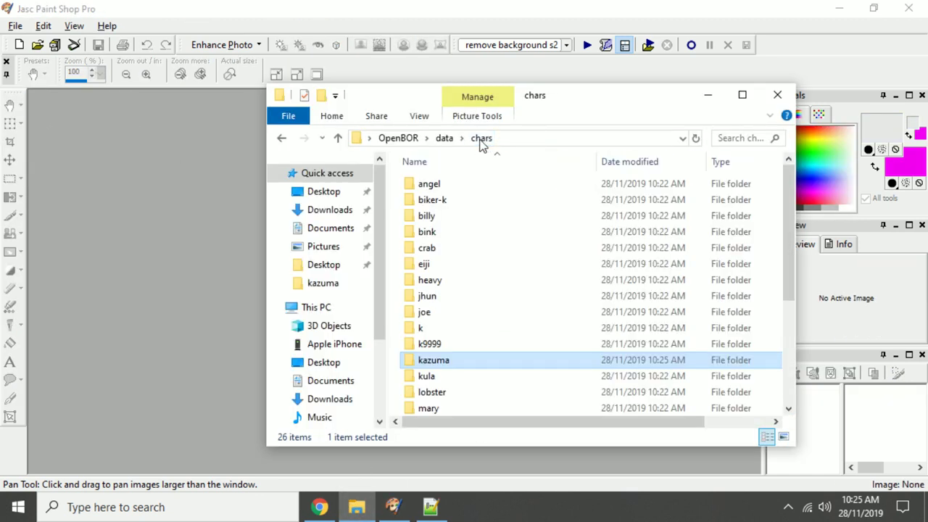
{"action": "left_click", "coordinate": [443, 139]}
{"action": "left_click", "coordinate": [413, 365]}
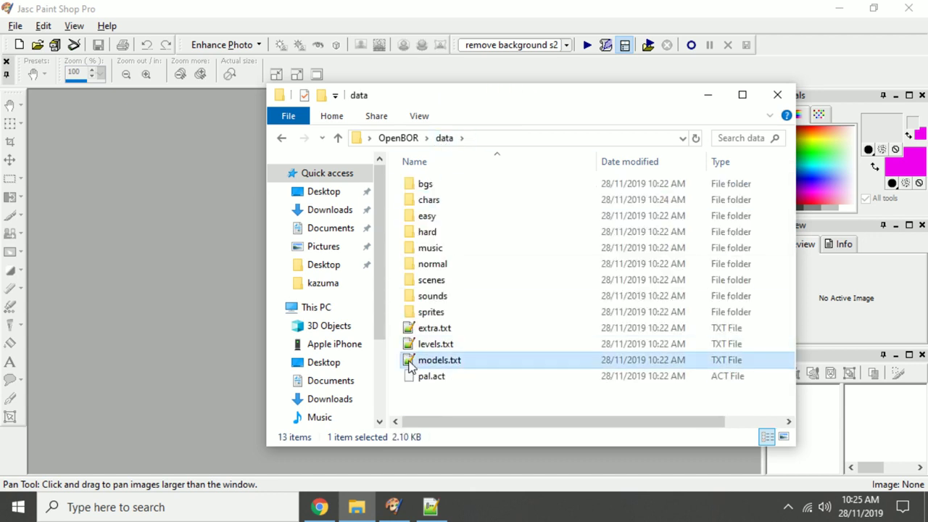
{"action": "double_click", "coordinate": [410, 363]}
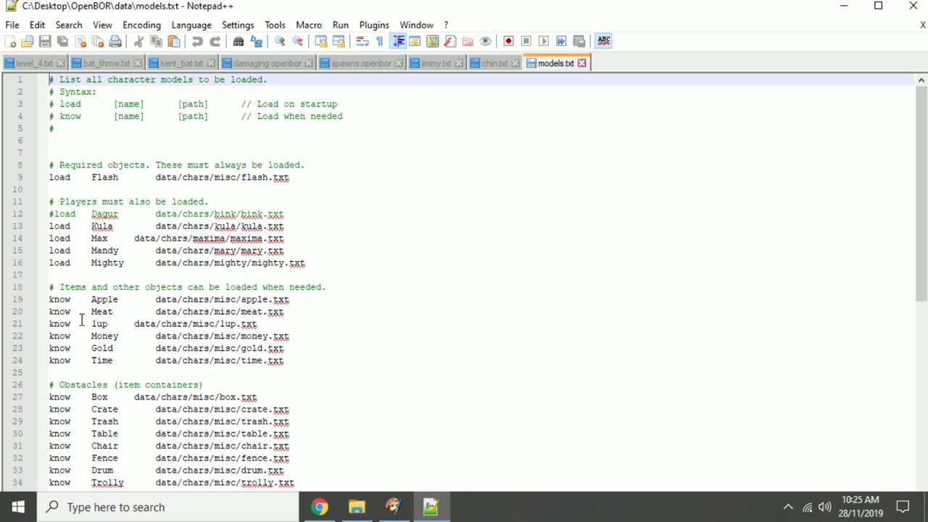
Duplicate the Mandy load line directly below itself in the players section of models.txt
{"action": "left_click_drag", "start_coordinate": [164, 249], "coordinate": [13, 248]}
{"action": "key", "text": "ctrl+c"}
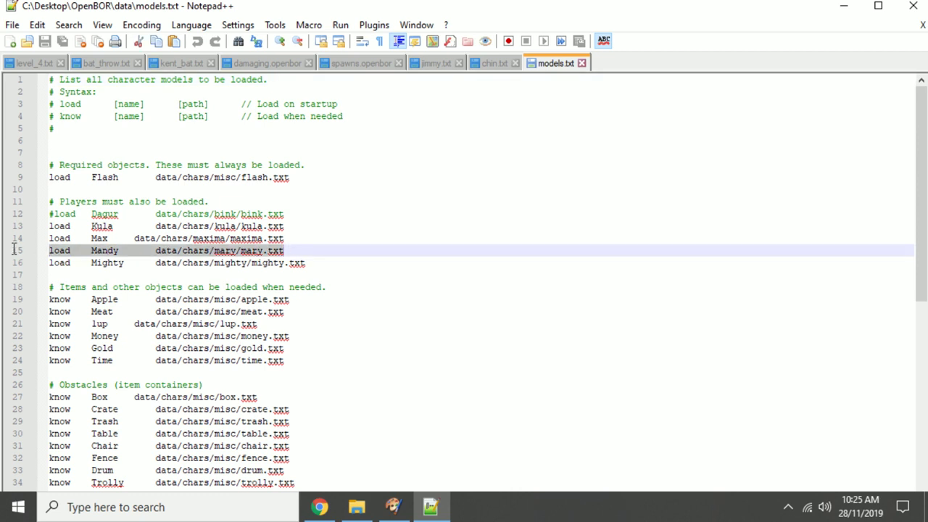
{"action": "left_click", "coordinate": [295, 249]}
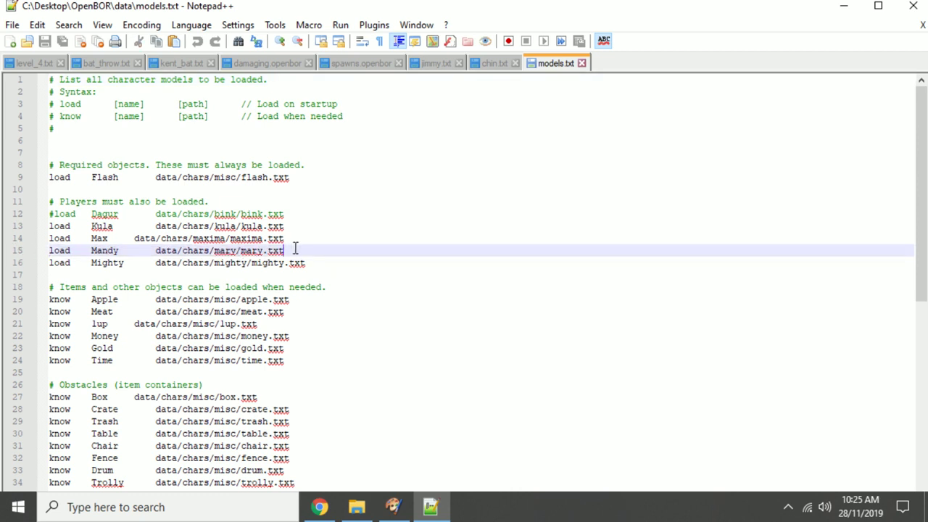
{"action": "key", "text": "Return"}
{"action": "key", "text": "ctrl+v"}
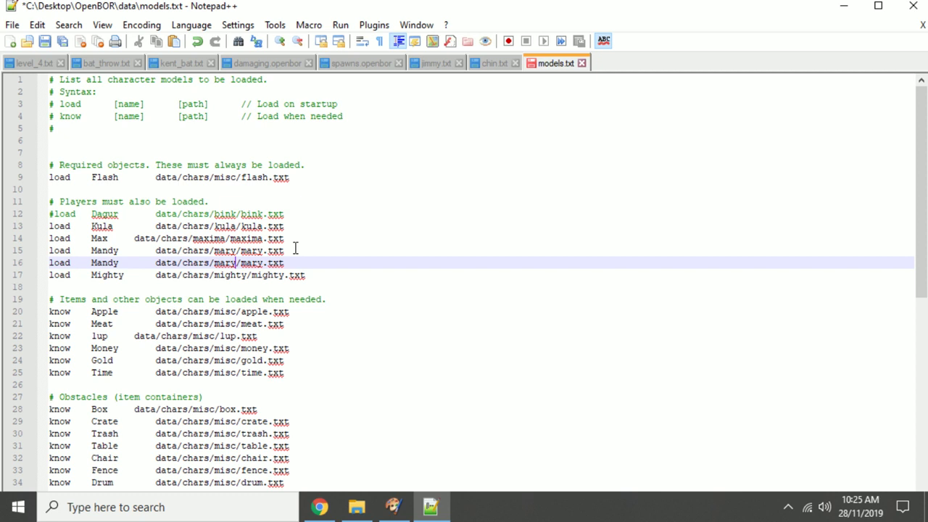
Change the duplicated load line to Kazuma with the path data/chars/kazuma/kazuma.txt, and save and close models.txt
{"action": "key", "text": "Delete"}
{"action": "key", "text": "Delete"}
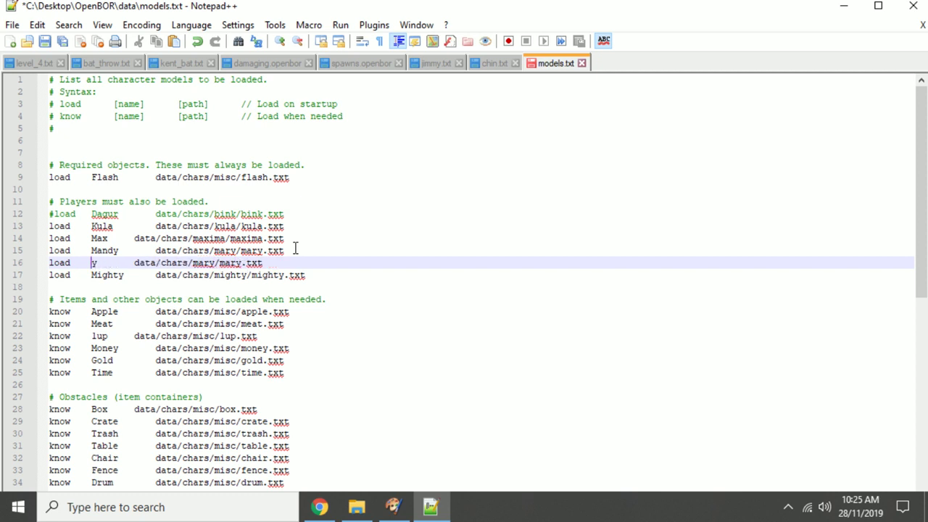
{"action": "type", "text": "Kazuma"}
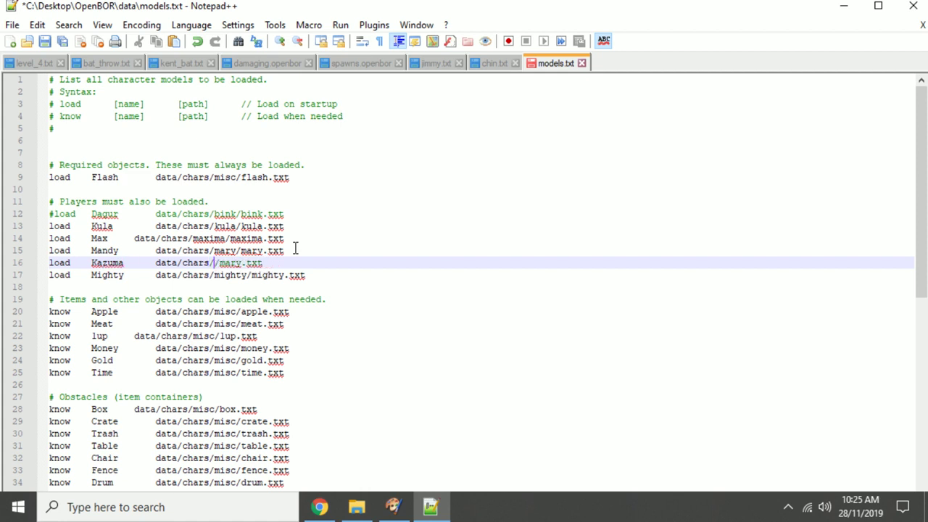
{"action": "type", "text": "kazuma/ka"}
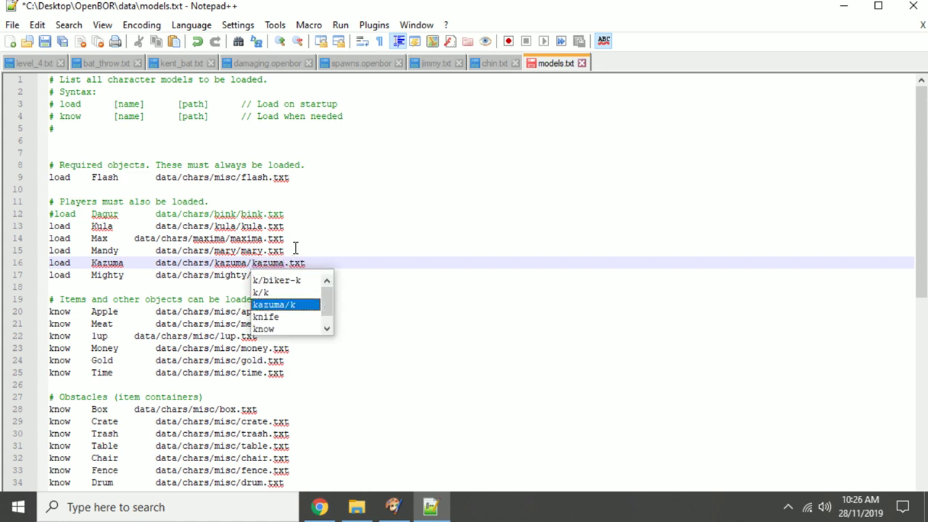
{"action": "left_click", "coordinate": [44, 41]}
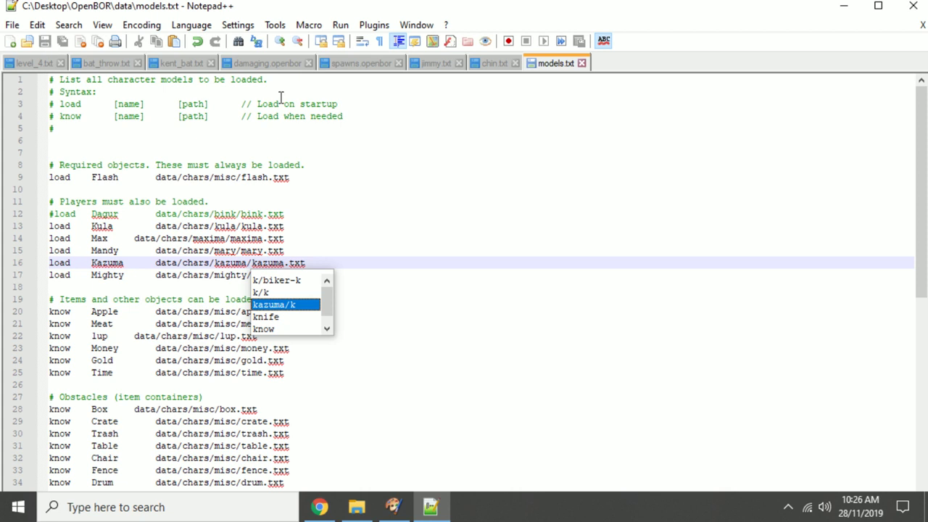
{"action": "left_click", "coordinate": [581, 63]}
Launch OpenBOR.exe from the main OpenBOR folder and advance to the Beats of Rage title menu
{"action": "left_click", "coordinate": [356, 507]}
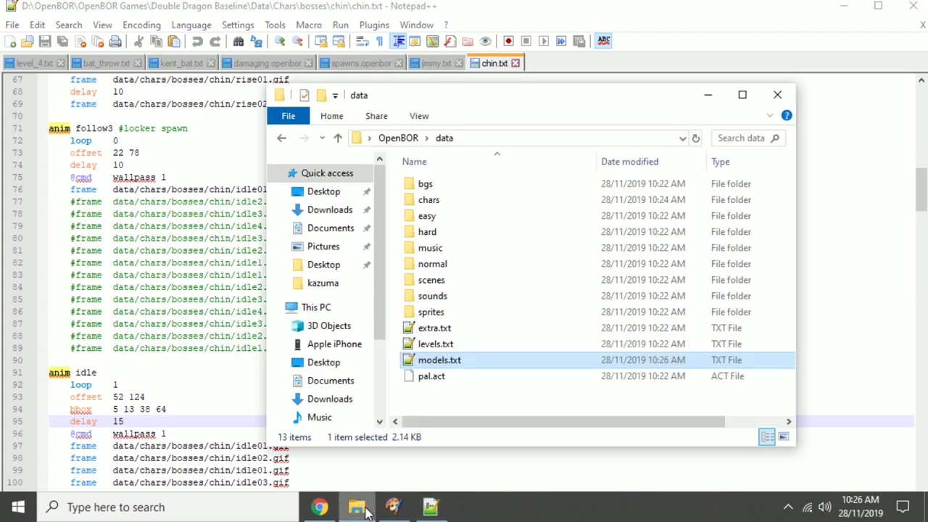
{"action": "left_click", "coordinate": [398, 137]}
{"action": "left_click", "coordinate": [438, 265]}
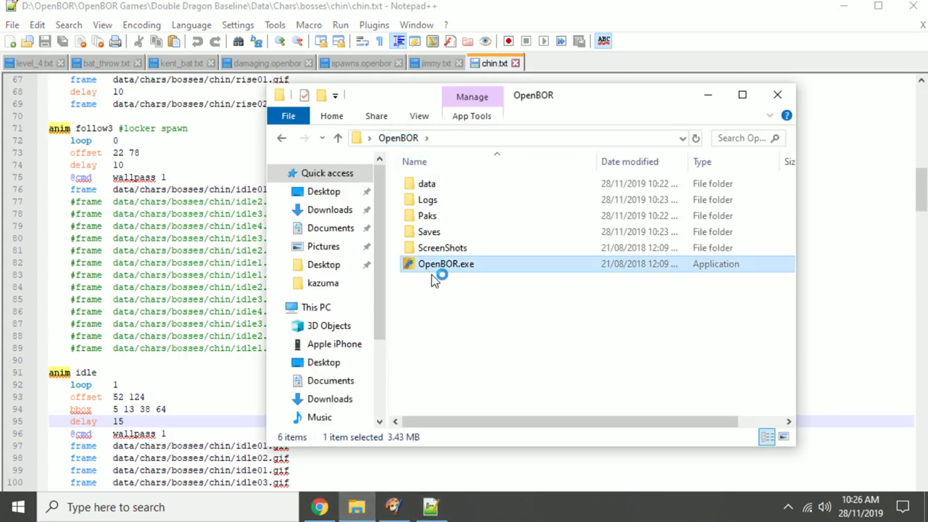
{"action": "key", "text": "Return"}
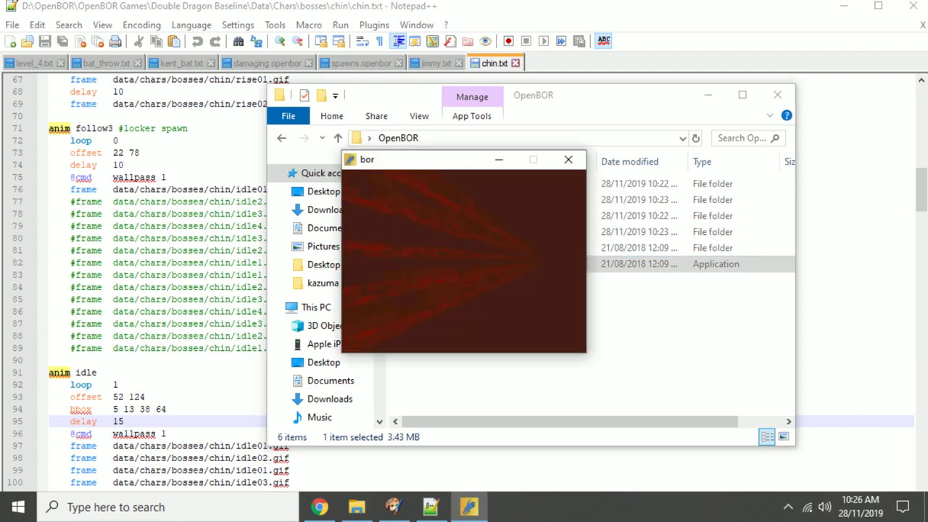
{"action": "key", "text": "Return"}
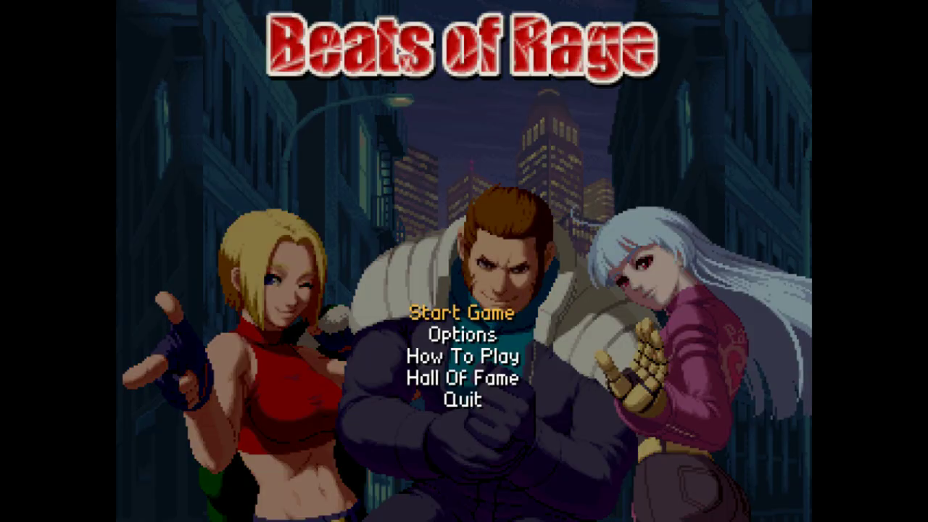
Start a new game and cycle through the selectable characters to check for Kazuma
{"action": "key", "text": "Return"}
{"action": "key", "text": "Return"}
{"action": "key", "text": "Right"}
{"action": "key", "text": "Right"}
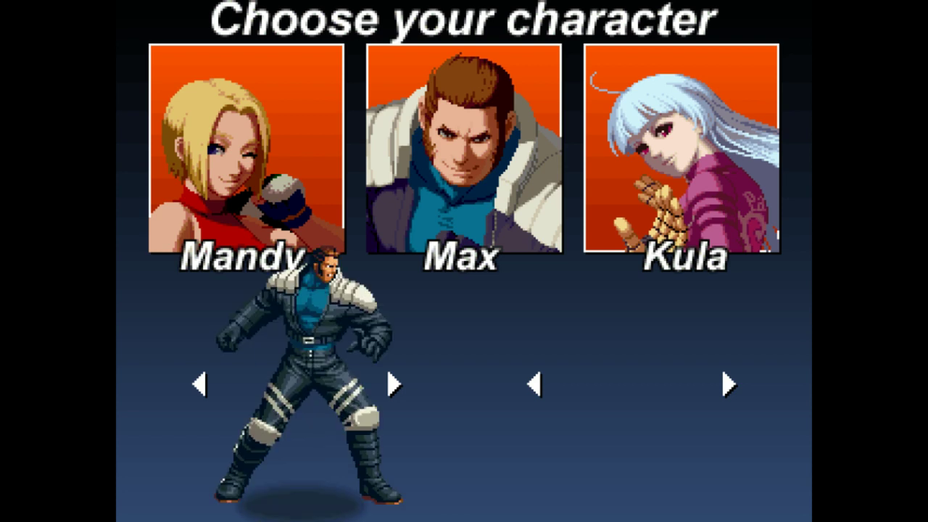
{"action": "key", "text": "Return"}
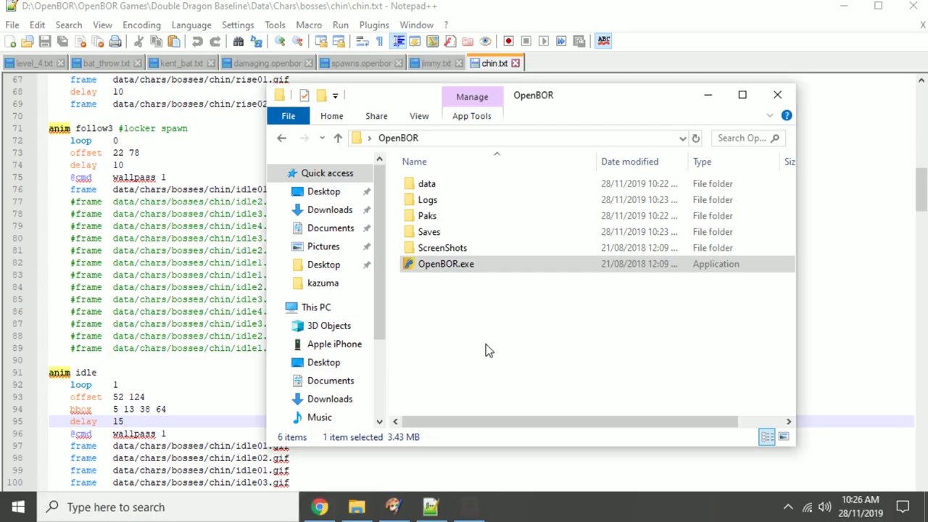
Open the data/chars folder inside the OpenBOR folder and look through the character folders, including kula and mary
{"action": "double_click", "coordinate": [432, 184]}
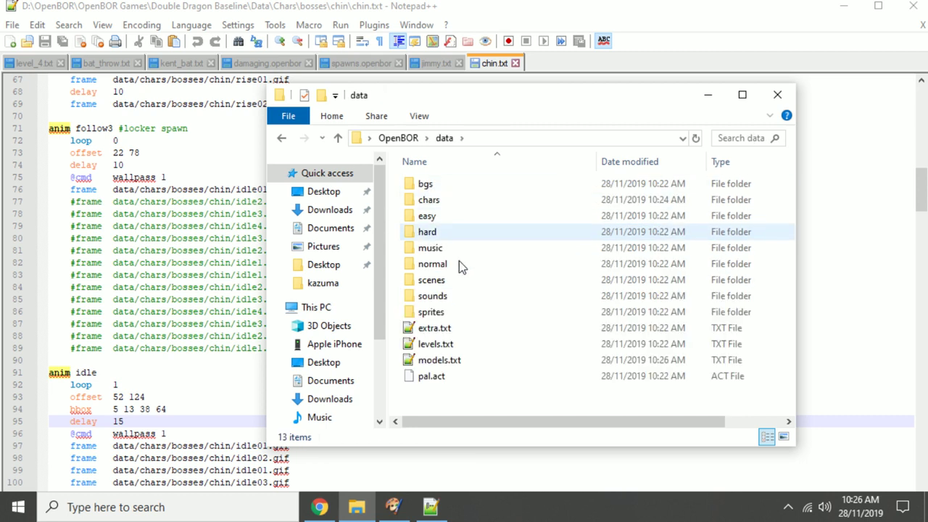
{"action": "left_click", "coordinate": [423, 189]}
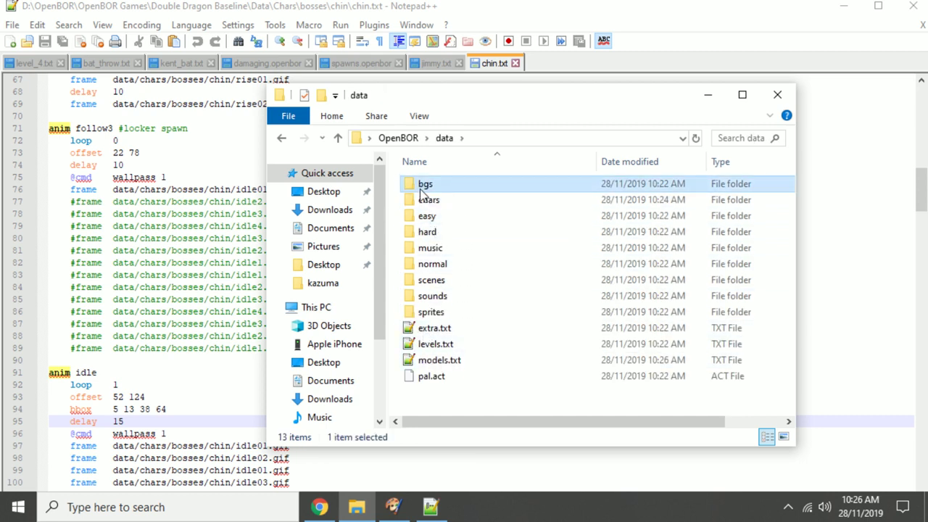
{"action": "left_click", "coordinate": [422, 203]}
{"action": "double_click", "coordinate": [407, 205]}
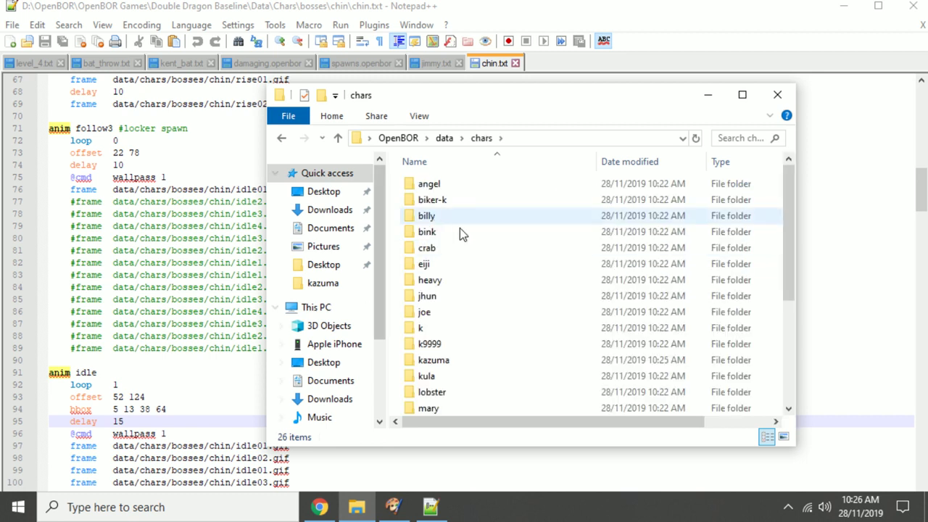
{"action": "scroll", "coordinate": [441, 359], "scroll_direction": "down", "scroll_amount": 1}
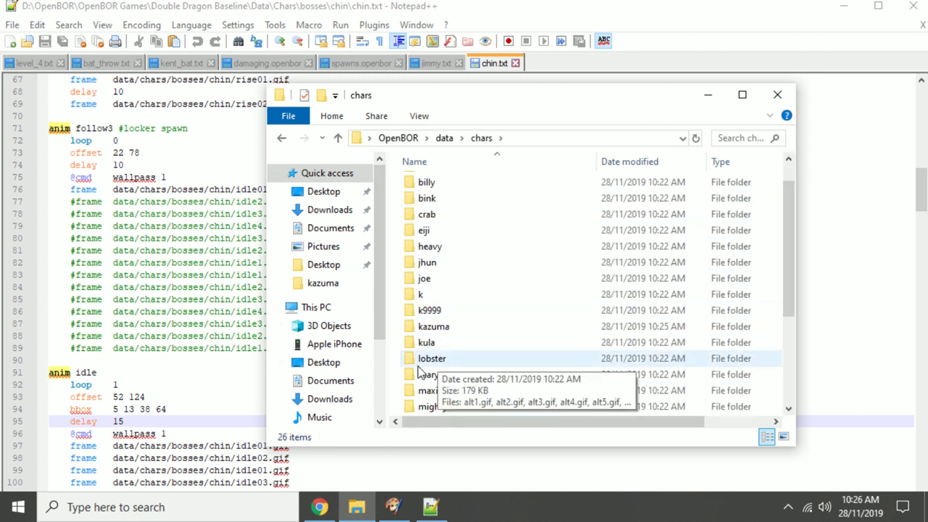
{"action": "left_click", "coordinate": [428, 343]}
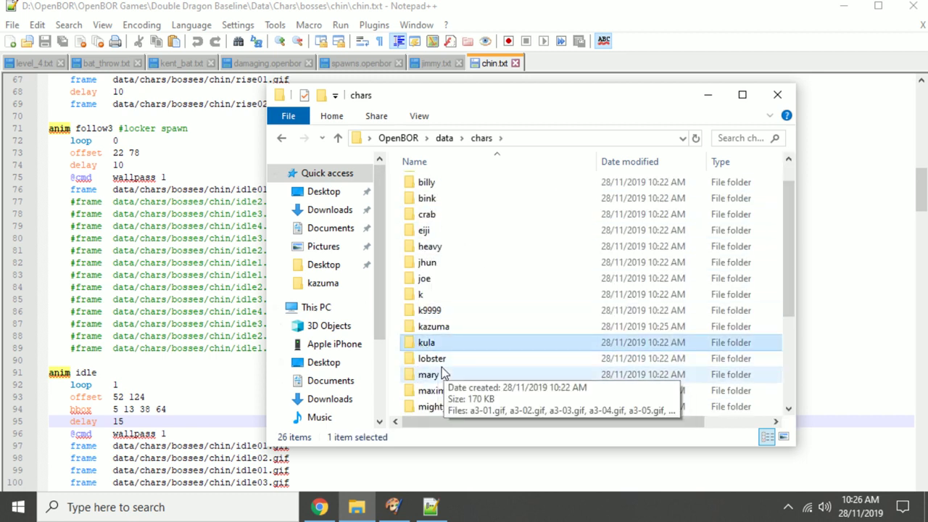
{"action": "scroll", "coordinate": [455, 365], "scroll_direction": "down", "scroll_amount": 1}
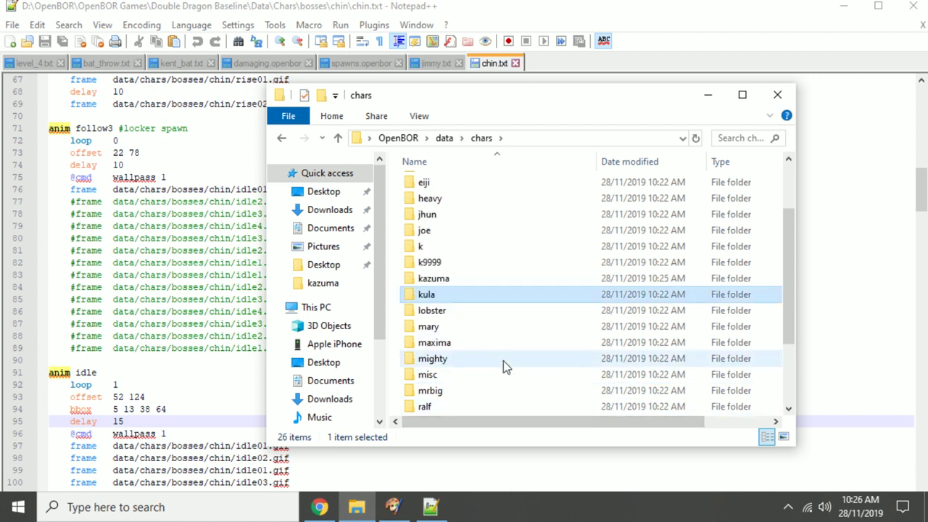
{"action": "left_click", "coordinate": [429, 327]}
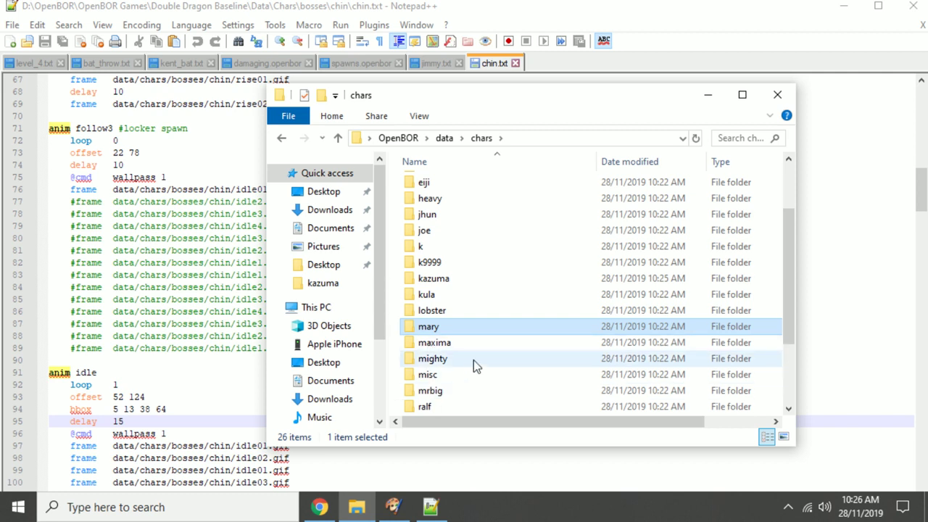
{"action": "scroll", "coordinate": [432, 401], "scroll_direction": "down", "scroll_amount": 2}
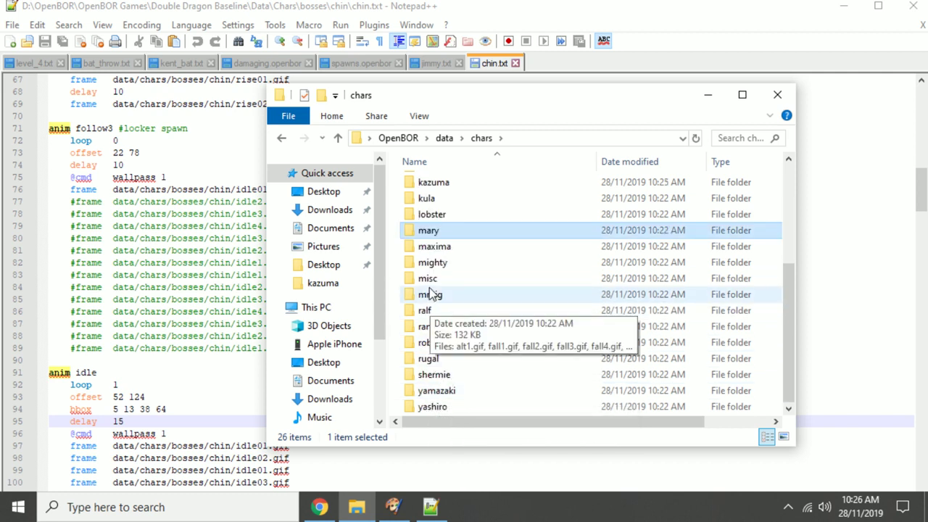
{"action": "scroll", "coordinate": [458, 347], "scroll_direction": "up", "scroll_amount": 2}
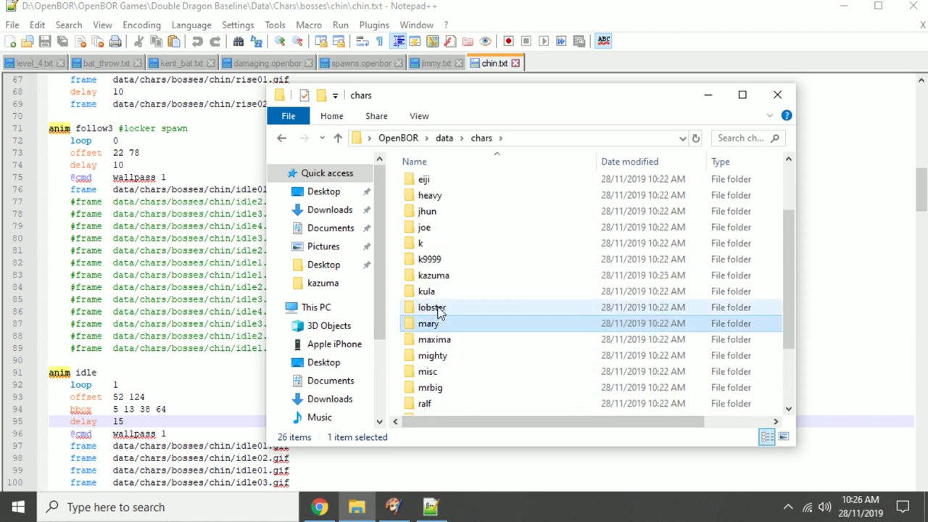
{"action": "left_click", "coordinate": [437, 293]}
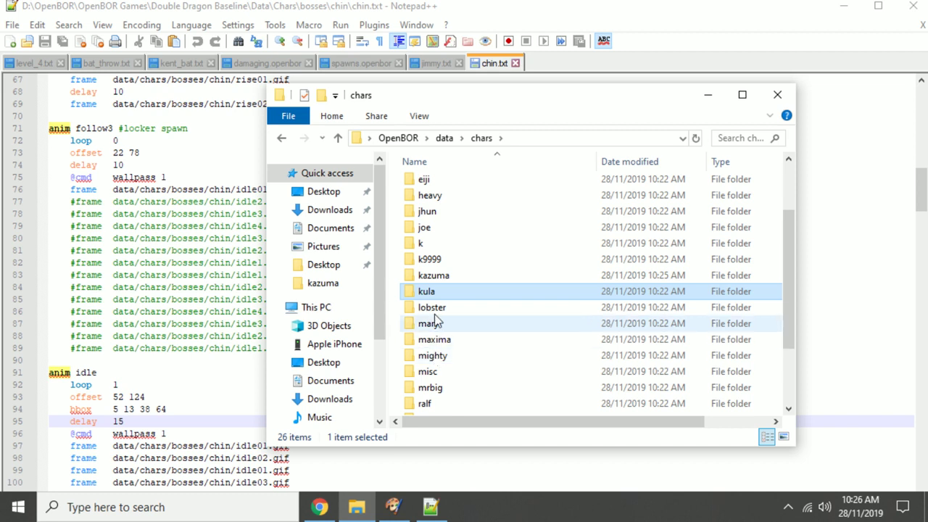
Open the kazuma character folder and look through its copied sprite images
{"action": "left_click", "coordinate": [437, 277]}
{"action": "double_click", "coordinate": [415, 281]}
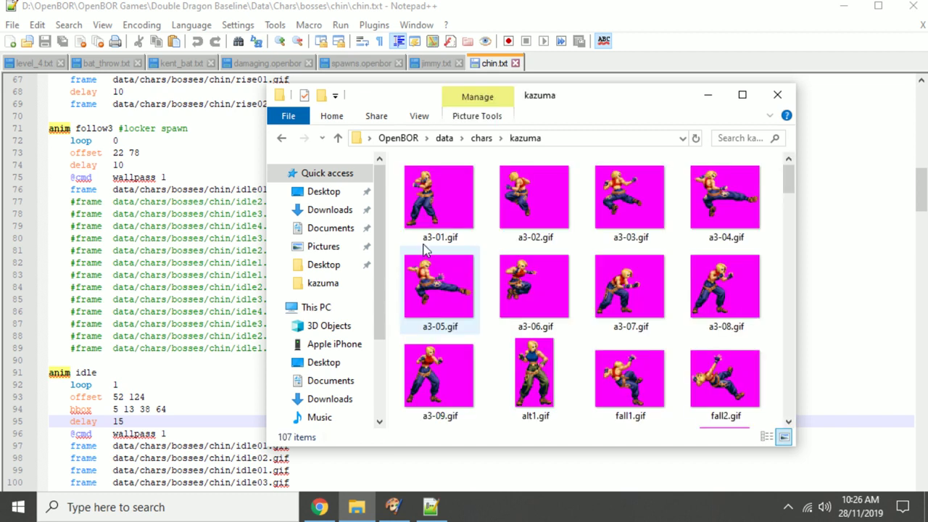
{"action": "scroll", "coordinate": [534, 305], "scroll_direction": "down", "scroll_amount": 3}
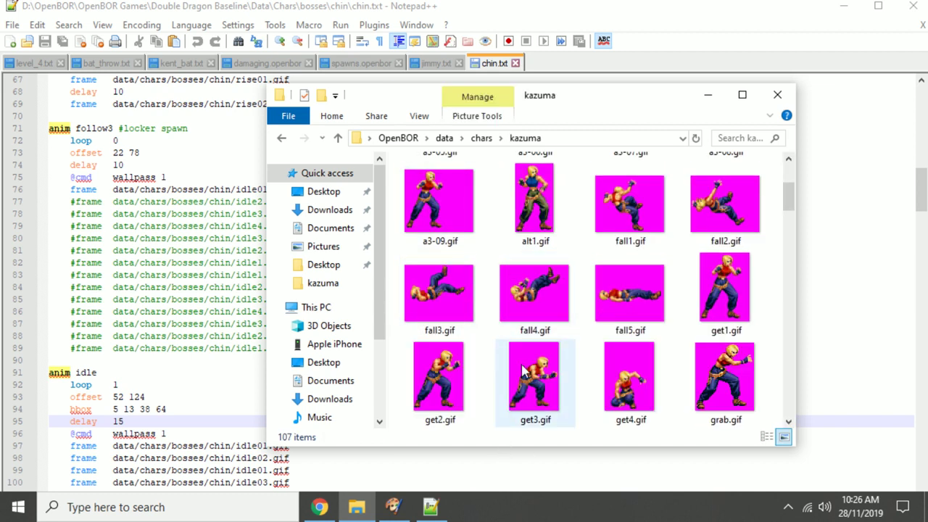
{"action": "scroll", "coordinate": [525, 370], "scroll_direction": "down", "scroll_amount": 3}
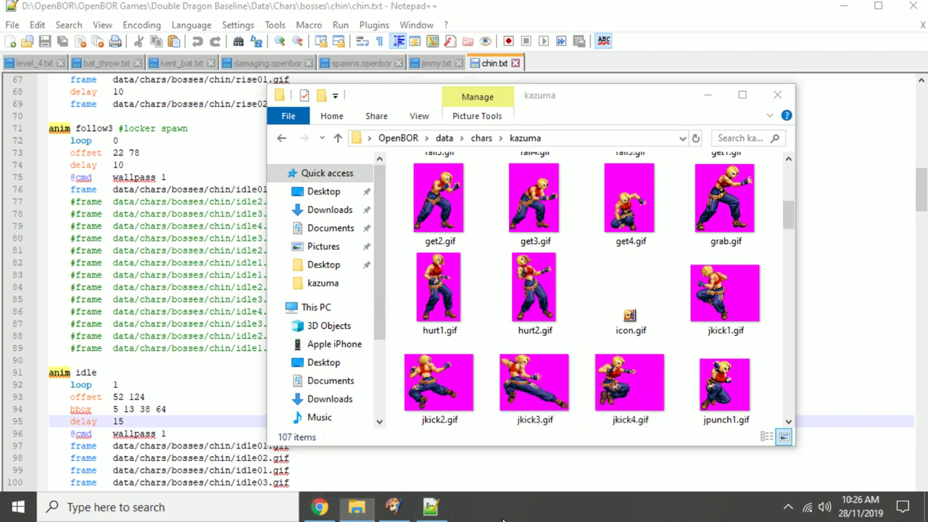
Show the desktop, check the contents of the Recycle Bin, and close it again
{"action": "right_click", "coordinate": [509, 508]}
{"action": "left_click", "coordinate": [529, 410]}
{"action": "left_click", "coordinate": [29, 337]}
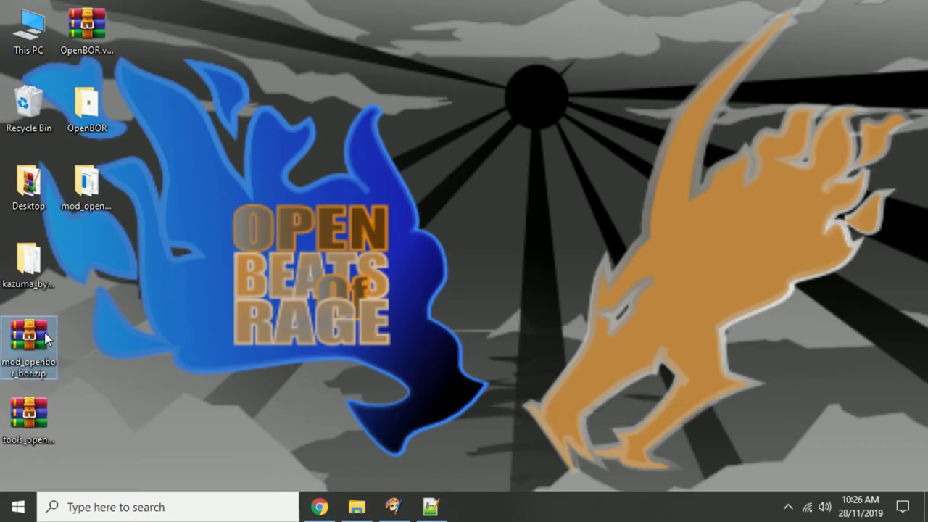
{"action": "left_click", "coordinate": [29, 265]}
{"action": "double_click", "coordinate": [29, 105]}
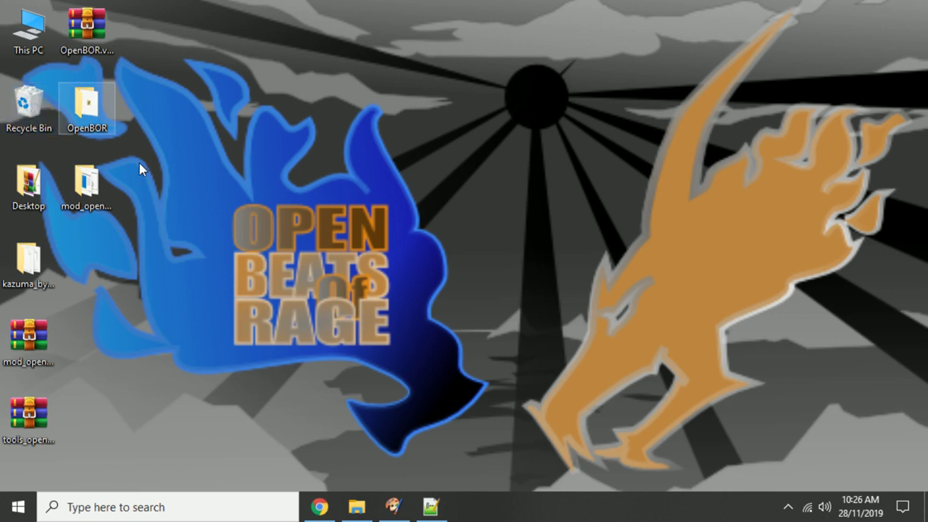
{"action": "left_click_drag", "start_coordinate": [366, 136], "coordinate": [622, 136]}
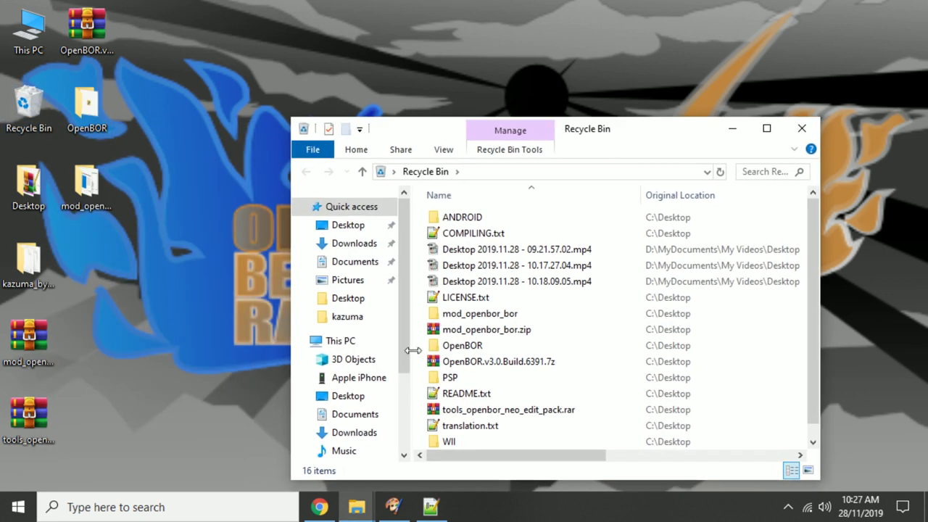
{"action": "scroll", "coordinate": [458, 410], "scroll_direction": "down", "scroll_amount": 1}
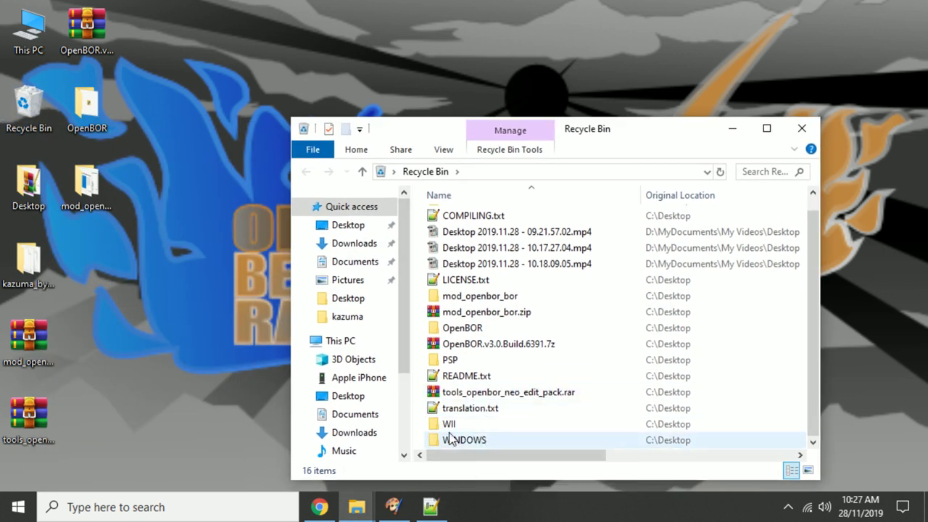
{"action": "left_click", "coordinate": [802, 128]}
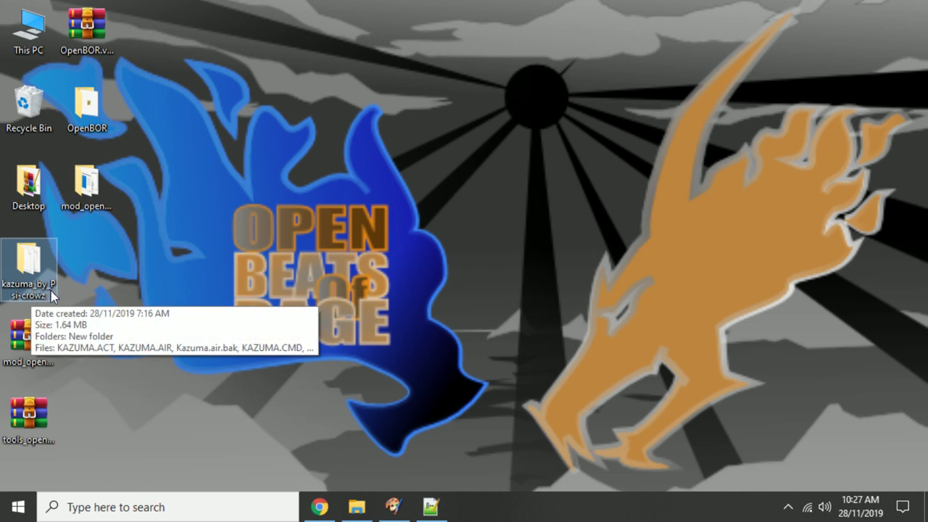
Open New folder inside the desktop folder kazuma_by_Psi-crowz and look through the Kazuma sprite GIFs
{"action": "double_click", "coordinate": [38, 279]}
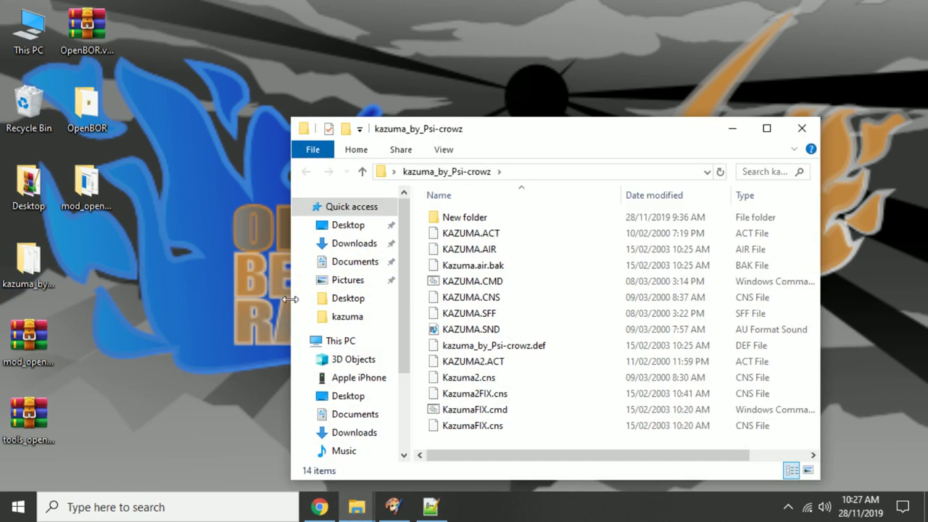
{"action": "double_click", "coordinate": [477, 216]}
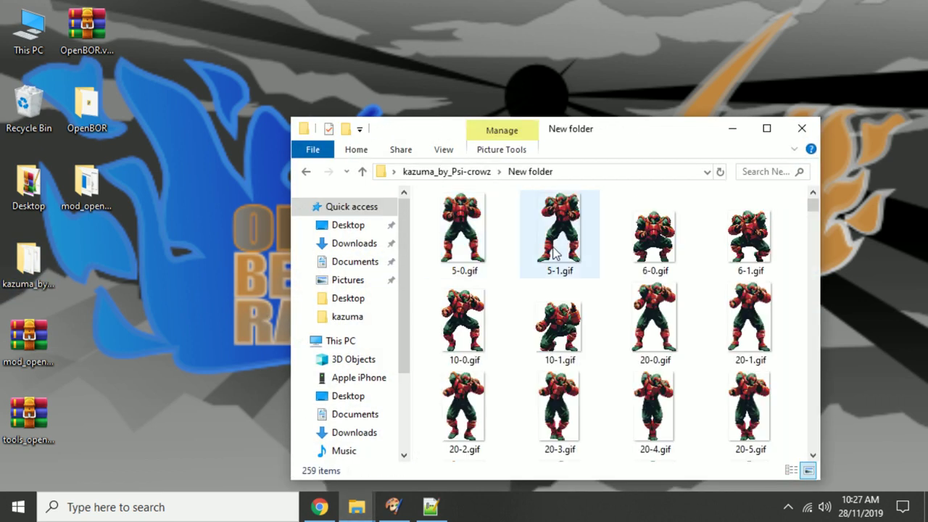
{"action": "scroll", "coordinate": [525, 362], "scroll_direction": "down", "scroll_amount": 20}
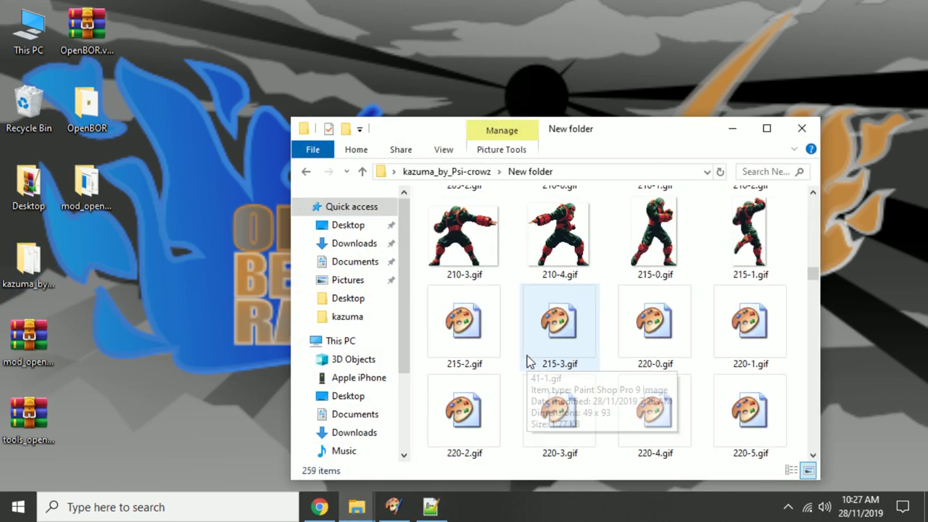
{"action": "scroll", "coordinate": [525, 361], "scroll_direction": "down", "scroll_amount": 20}
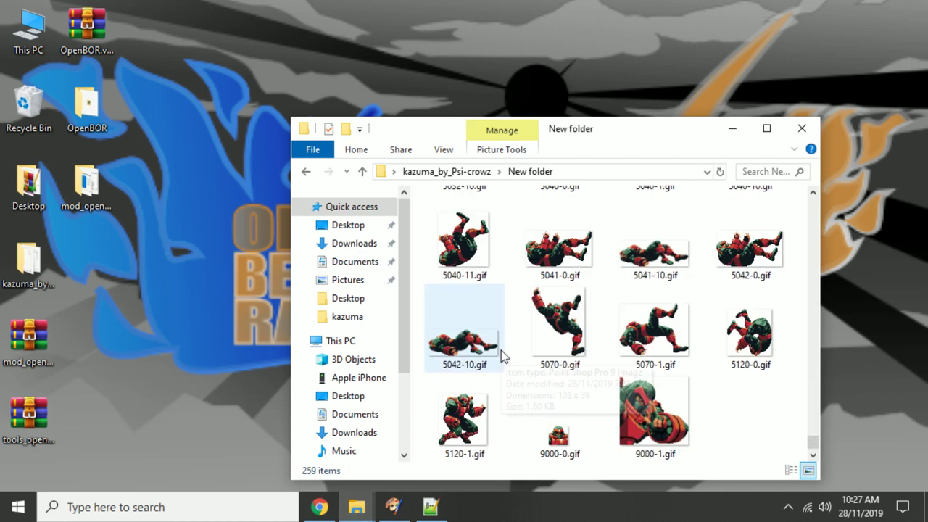
{"action": "scroll", "coordinate": [699, 316], "scroll_direction": "up", "scroll_amount": 20}
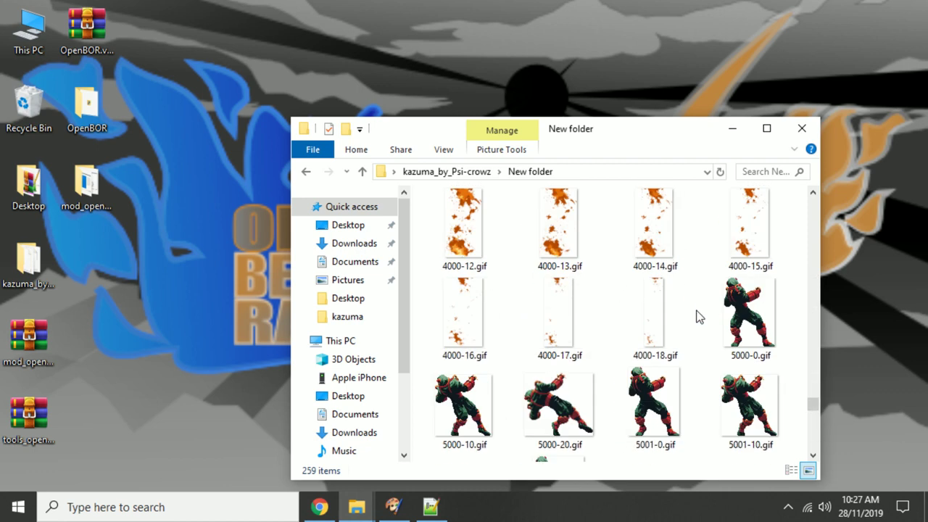
{"action": "scroll", "coordinate": [640, 326], "scroll_direction": "up", "scroll_amount": 15}
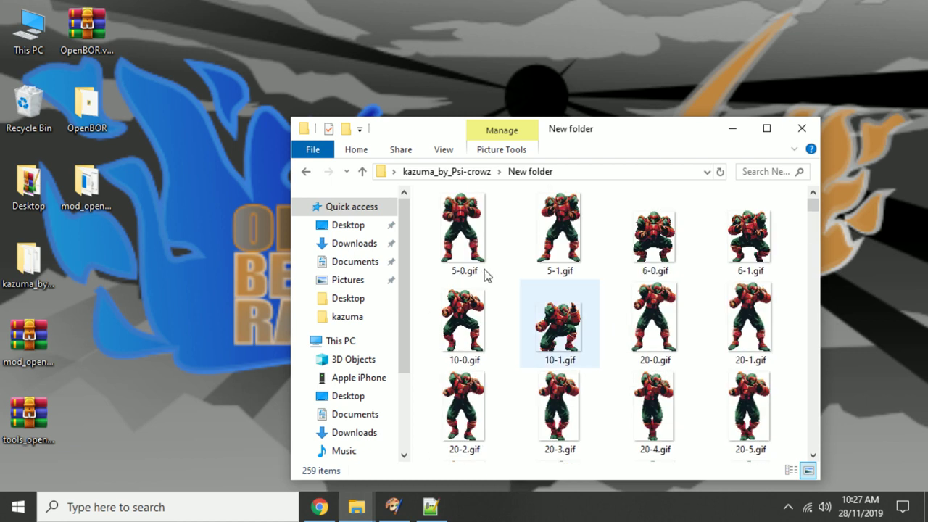
Permanently delete all the sprite GIFs in New folder inside kazuma_by_Psi-crowz
{"action": "left_click", "coordinate": [470, 175]}
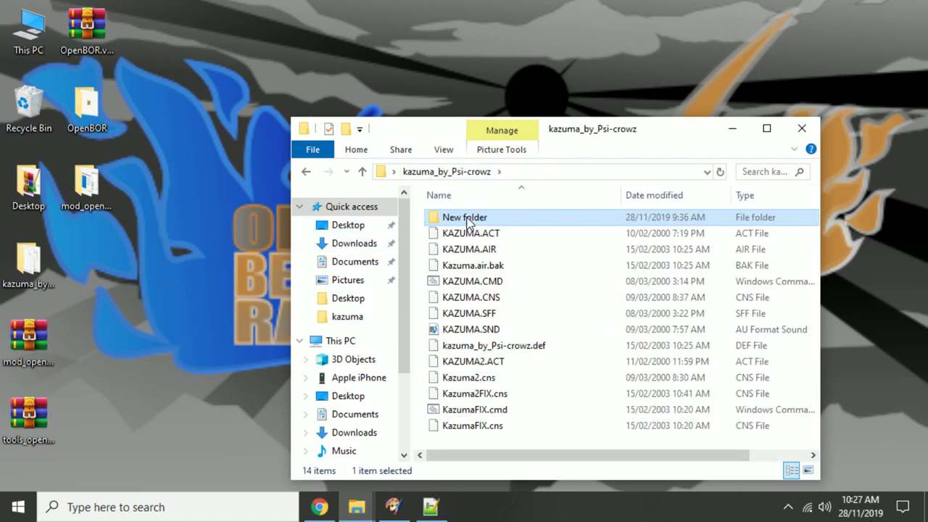
{"action": "double_click", "coordinate": [469, 218]}
{"action": "left_click", "coordinate": [452, 222]}
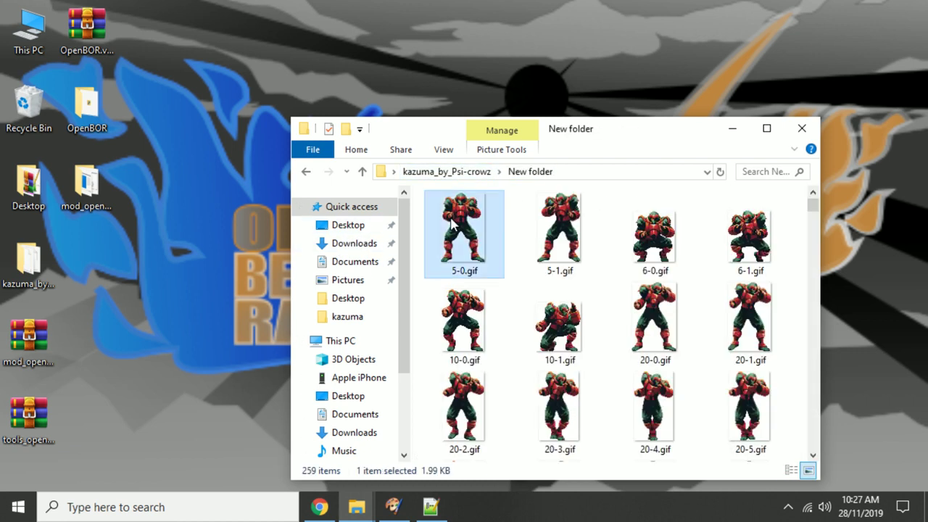
{"action": "key", "text": "ctrl+a"}
{"action": "key", "text": "shift+Delete"}
{"action": "key", "text": "Return"}
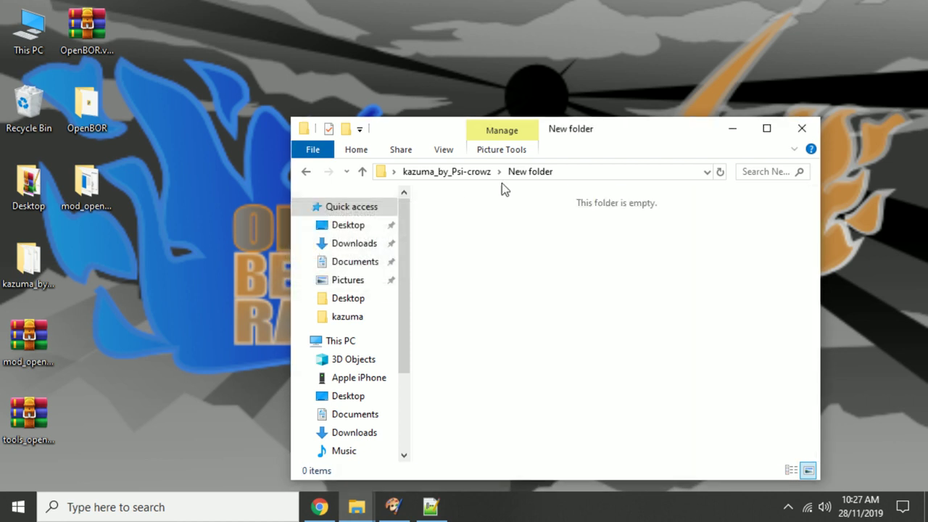
Launch Fighter Factory Studio by running ffsx.exe from the fighter factory 353_windows_x64 folder under OpenBOR/Tools on the Backup (D:) drive
{"action": "double_click", "coordinate": [28, 32]}
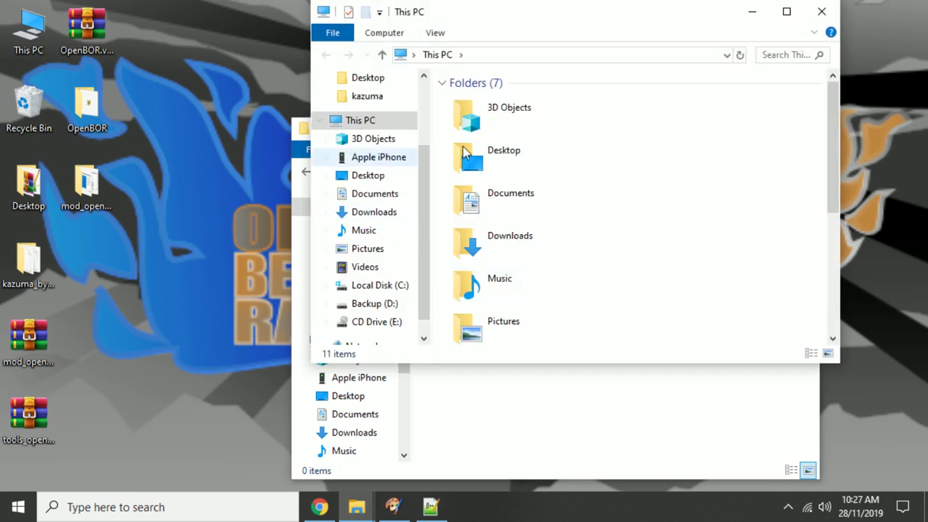
{"action": "scroll", "coordinate": [503, 292], "scroll_direction": "down", "scroll_amount": 5}
{"action": "scroll", "coordinate": [564, 327], "scroll_direction": "down", "scroll_amount": 1}
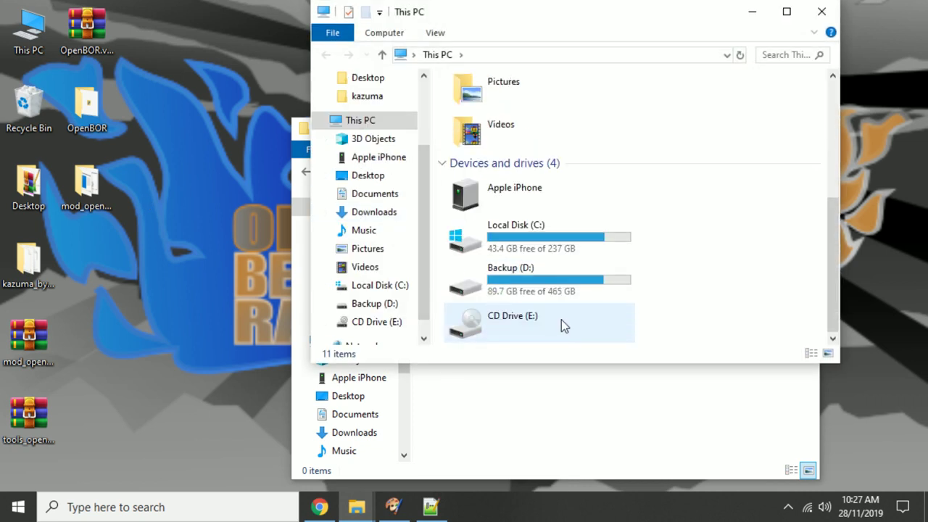
{"action": "double_click", "coordinate": [523, 274]}
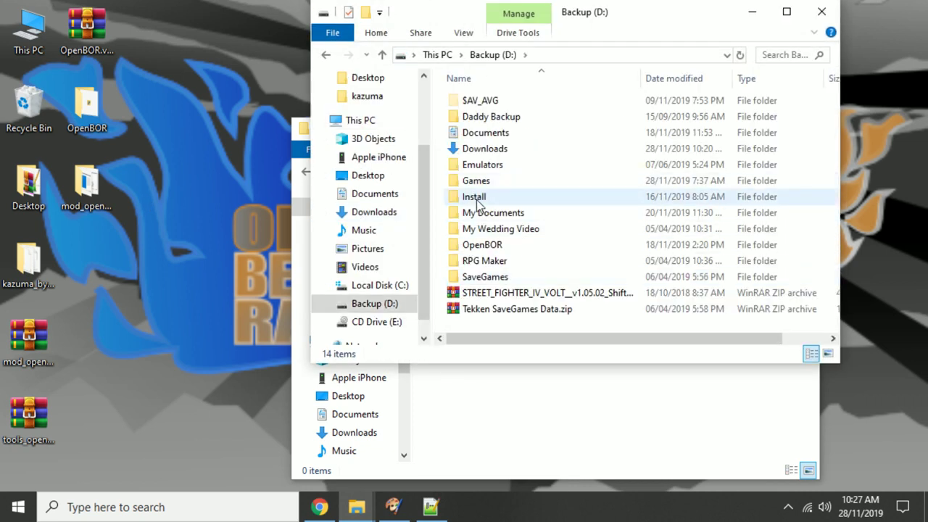
{"action": "double_click", "coordinate": [480, 245]}
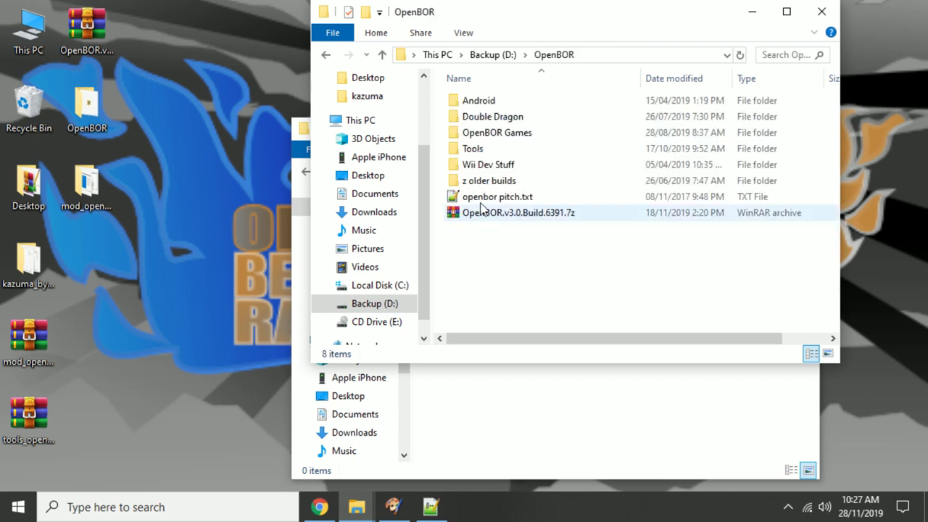
{"action": "double_click", "coordinate": [476, 149]}
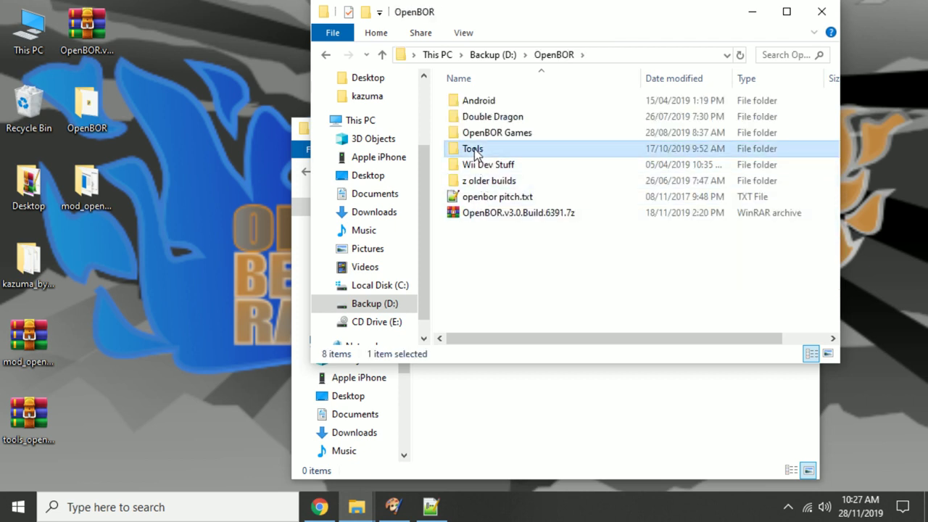
{"action": "left_click", "coordinate": [476, 103]}
{"action": "double_click", "coordinate": [476, 103]}
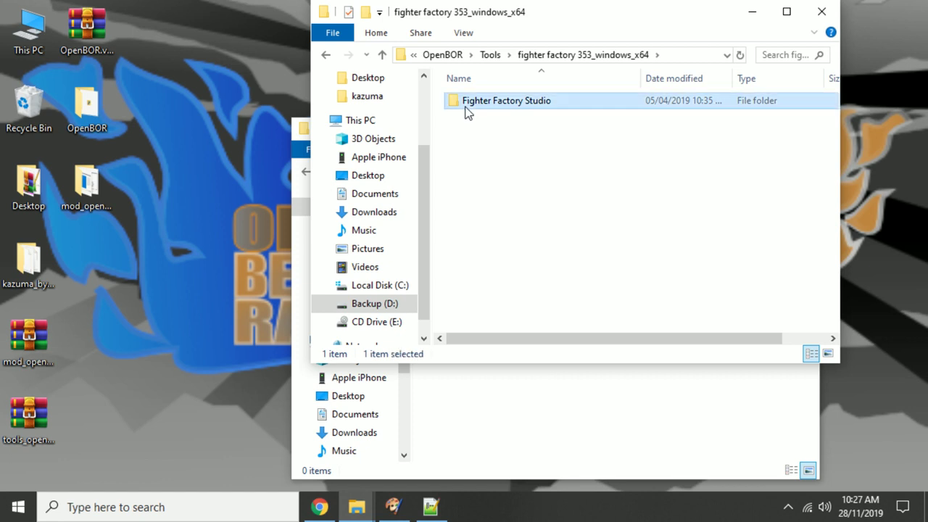
{"action": "double_click", "coordinate": [466, 108]}
{"action": "left_click", "coordinate": [458, 293]}
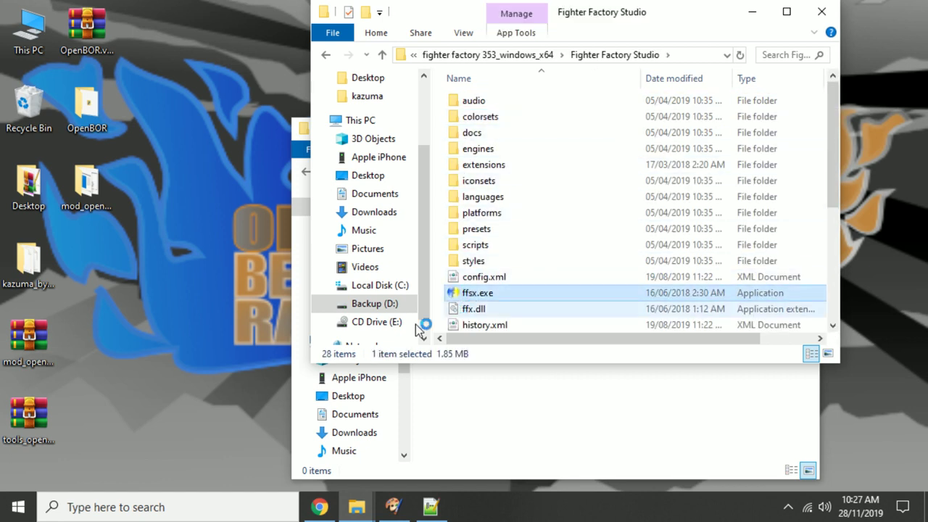
{"action": "key", "text": "Return"}
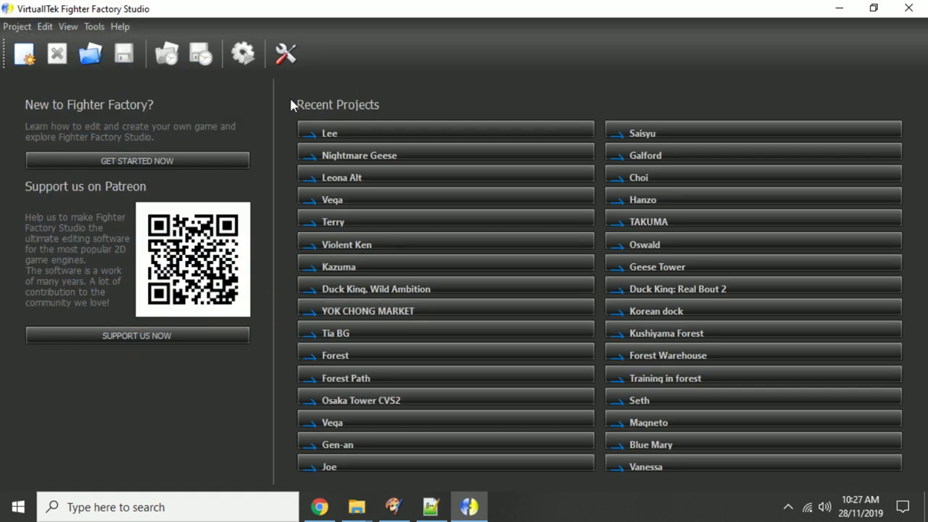
Open the project kazuma_by_Psi-crowz.def from the kazuma_by_Psi-crowz folder on the desktop
{"action": "left_click", "coordinate": [23, 27]}
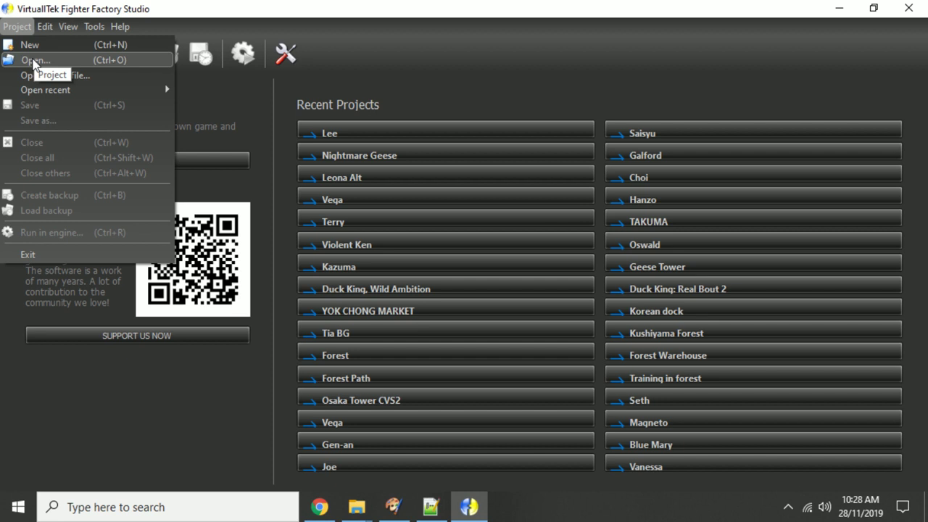
{"action": "left_click", "coordinate": [32, 60]}
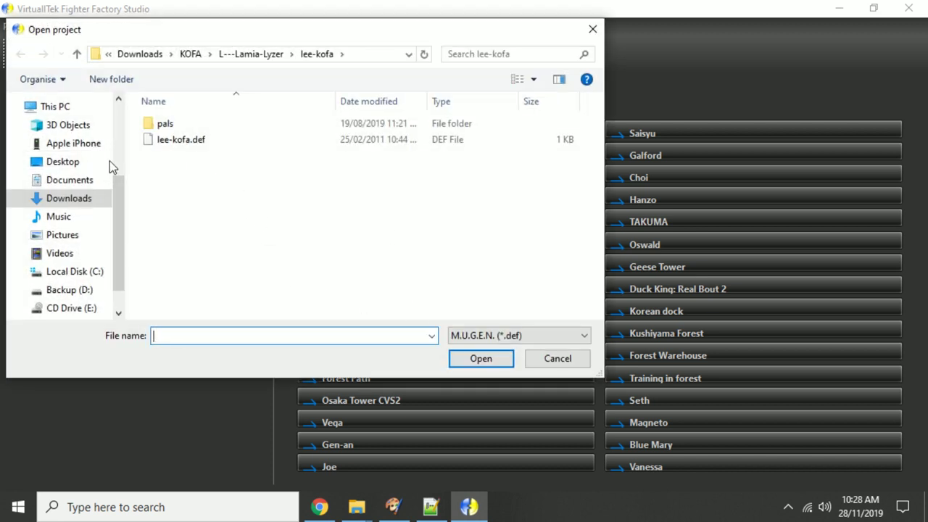
{"action": "left_click", "coordinate": [68, 163]}
{"action": "double_click", "coordinate": [195, 140]}
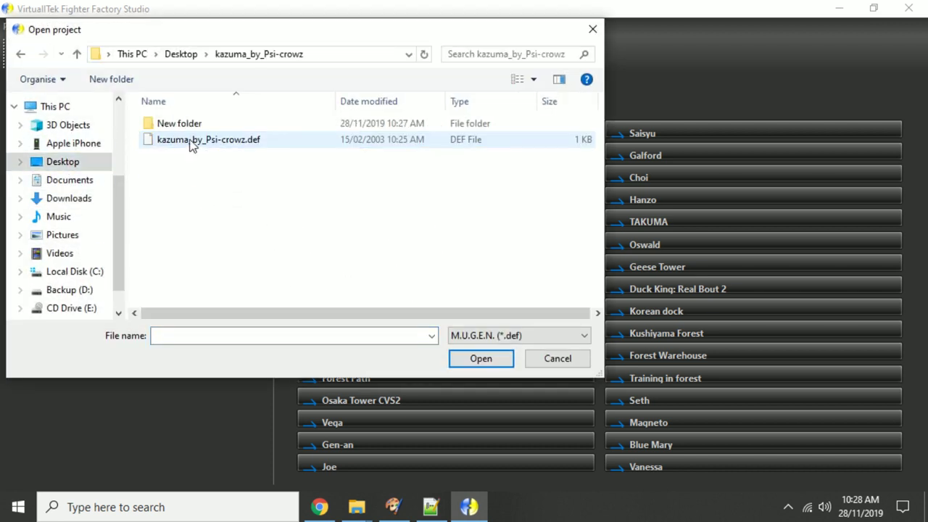
{"action": "left_click", "coordinate": [184, 143]}
{"action": "left_click", "coordinate": [468, 363]}
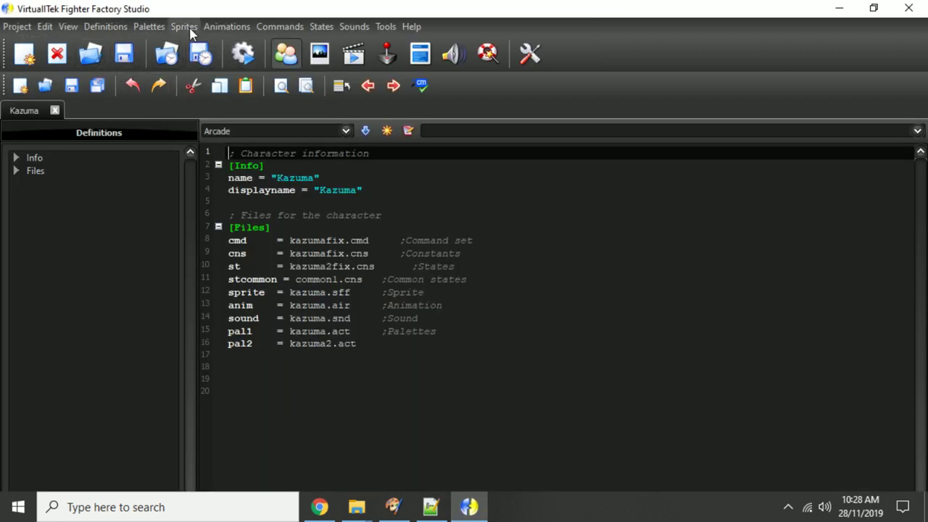
Try to export all sprites of the Kazuma project straight from the definitions view
{"action": "left_click", "coordinate": [184, 26]}
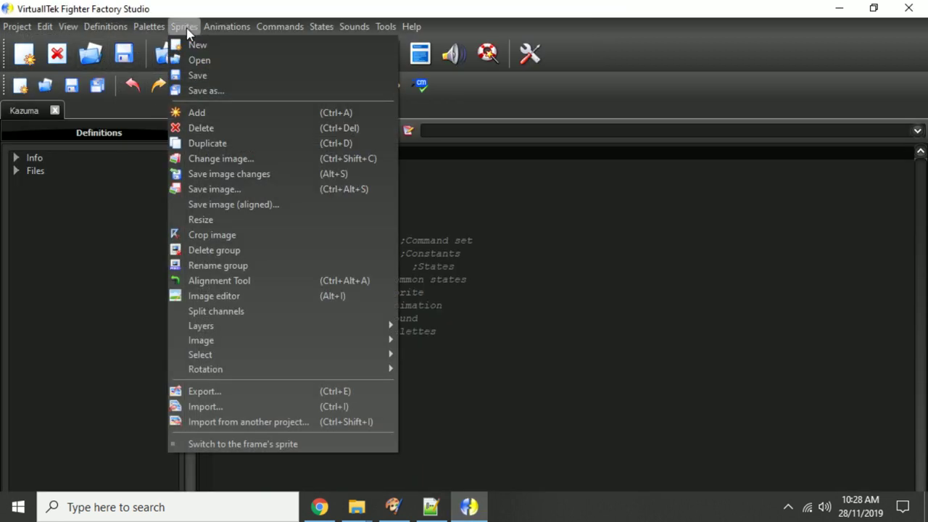
{"action": "left_click", "coordinate": [217, 392]}
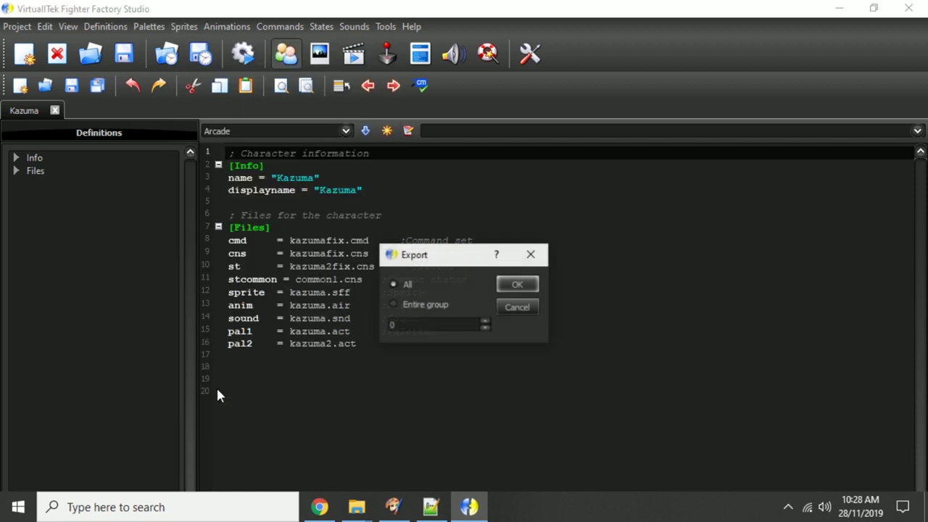
{"action": "left_click", "coordinate": [519, 284]}
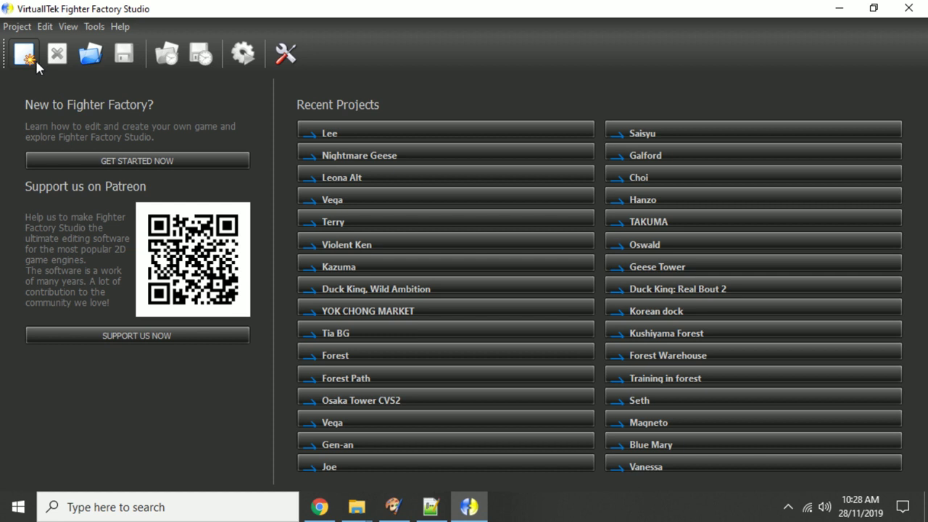
Load kazuma_by_Psi-crowz.def again from the desktop folder kazuma_by_Psi-crowz
{"action": "left_click", "coordinate": [17, 26]}
{"action": "left_click", "coordinate": [31, 60]}
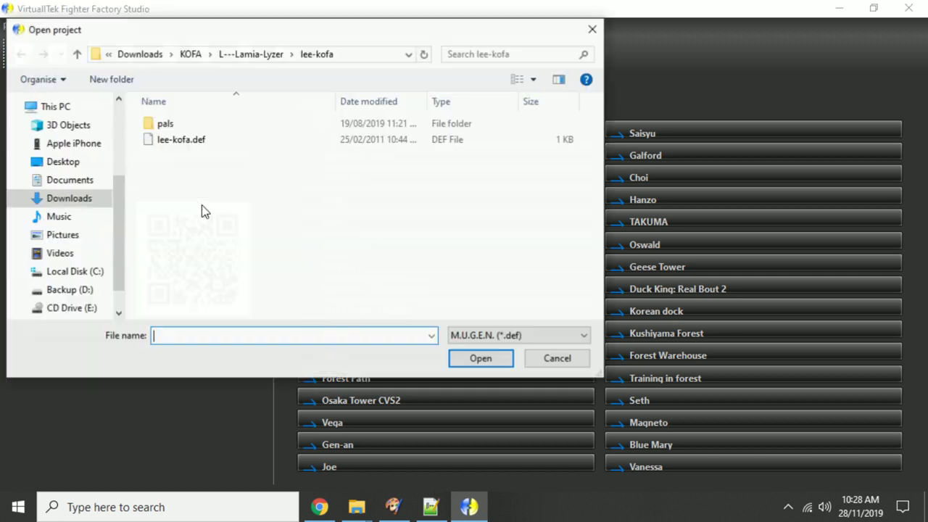
{"action": "left_click", "coordinate": [62, 162]}
{"action": "double_click", "coordinate": [174, 139]}
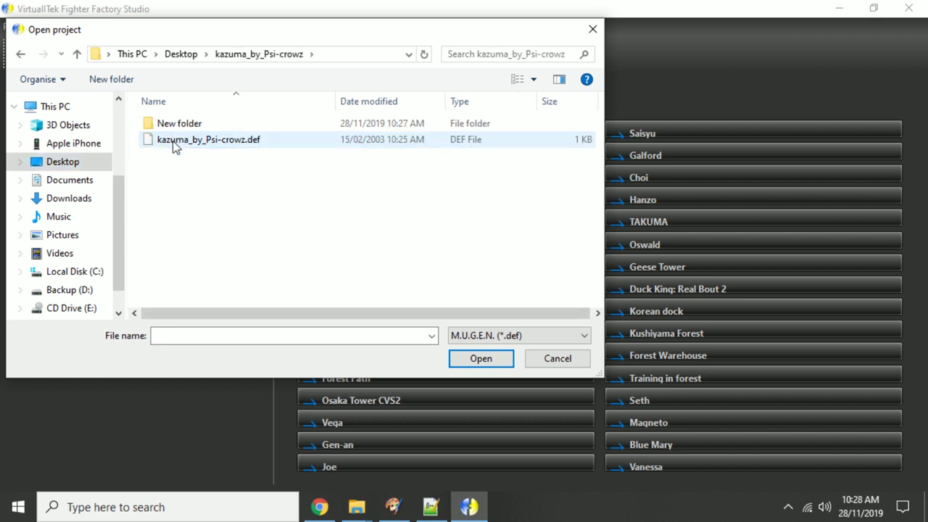
{"action": "left_click", "coordinate": [172, 141]}
{"action": "left_click", "coordinate": [459, 360]}
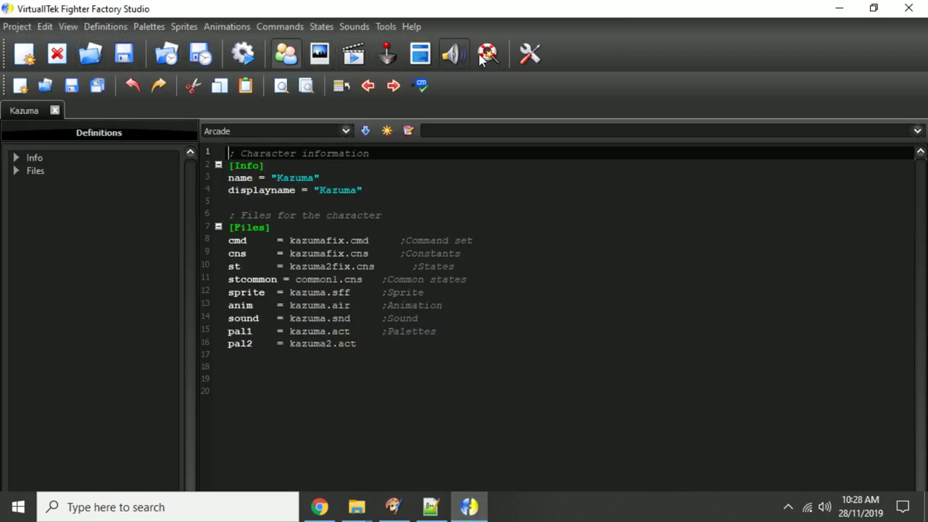
Display the Kazuma sprites and export all of them under the file name 1 into New folder inside kazuma_by_Psi-crowz
{"action": "left_click", "coordinate": [297, 61]}
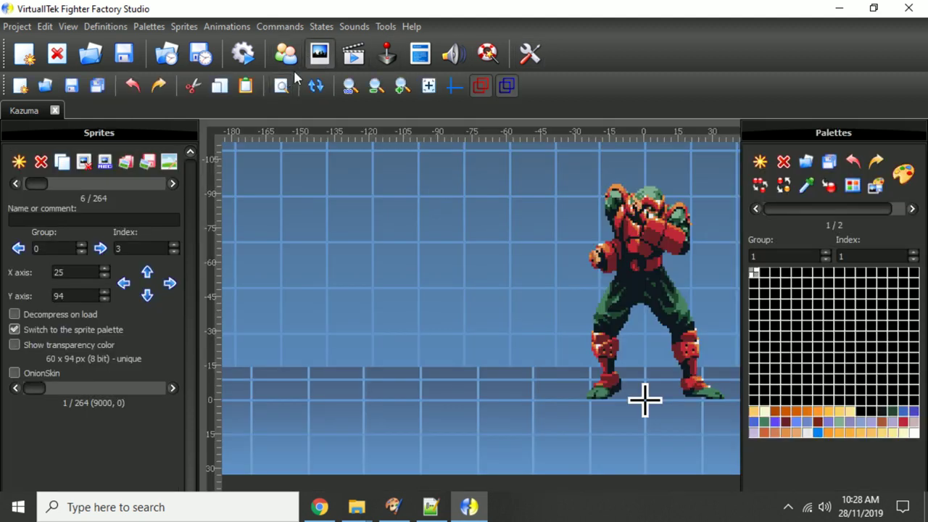
{"action": "left_click", "coordinate": [185, 28]}
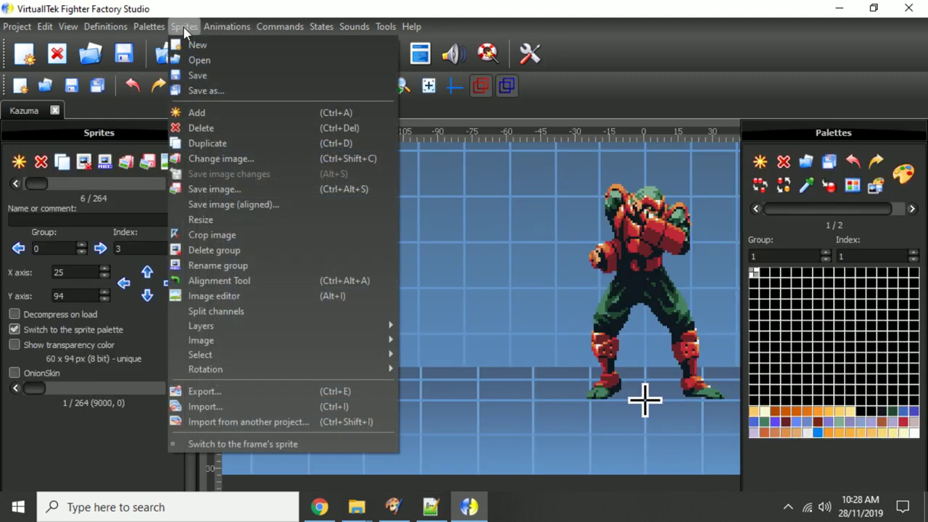
{"action": "left_click", "coordinate": [213, 394]}
{"action": "left_click", "coordinate": [516, 285]}
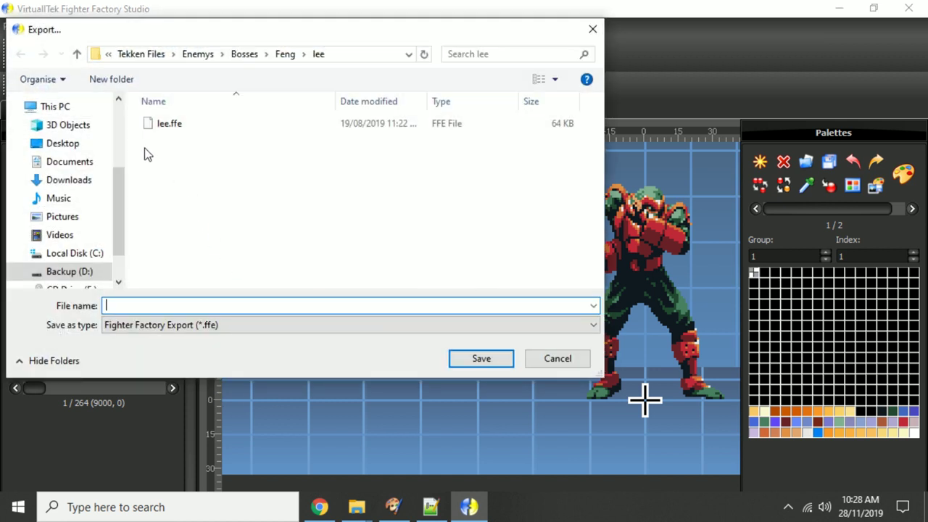
{"action": "left_click", "coordinate": [63, 142]}
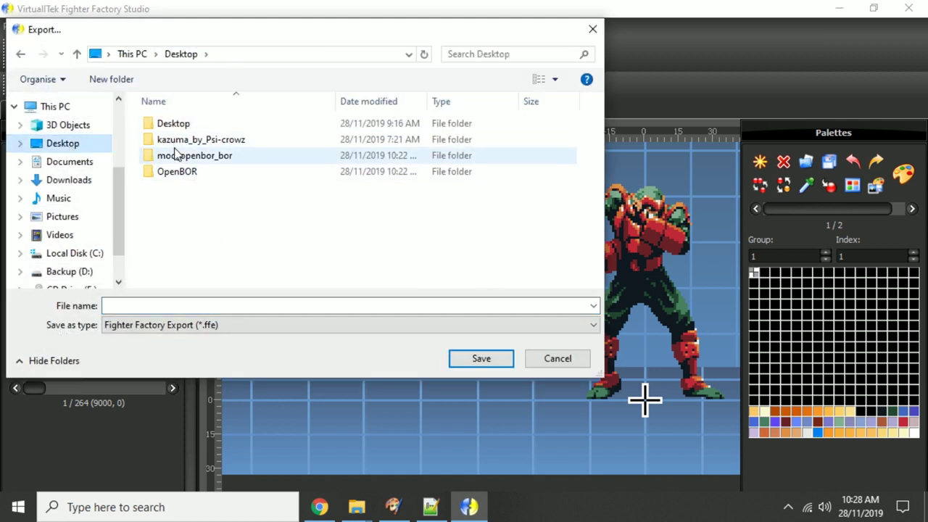
{"action": "double_click", "coordinate": [178, 140]}
{"action": "double_click", "coordinate": [168, 123]}
{"action": "left_click", "coordinate": [221, 305]}
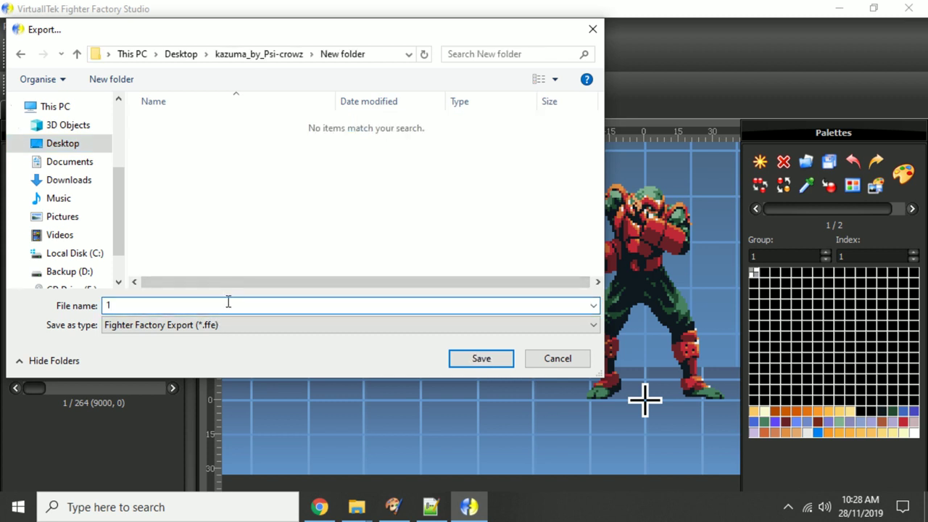
{"action": "left_click", "coordinate": [480, 358]}
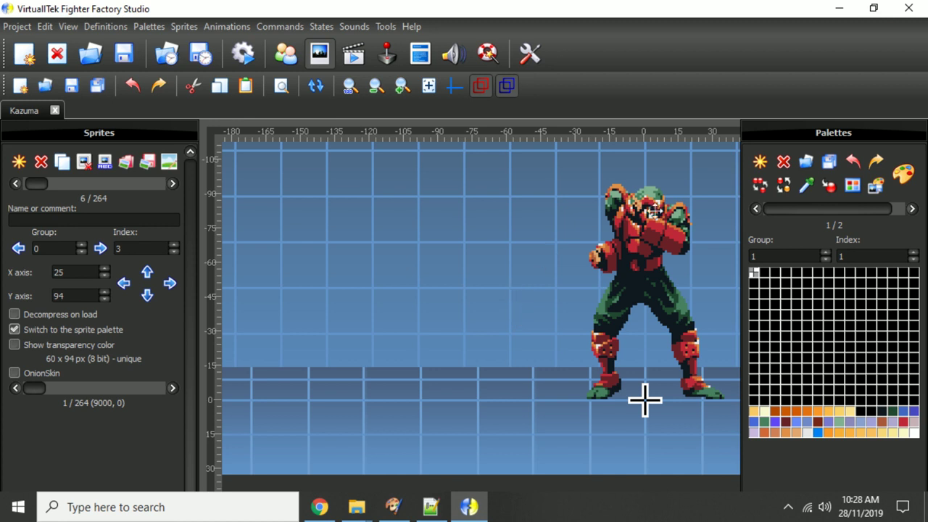
Close Fighter Factory Studio, check the exported PNG sprites in New folder, and minimize the Fighter Factory Studio folder window
{"action": "left_click", "coordinate": [907, 9]}
{"action": "left_click", "coordinate": [447, 319]}
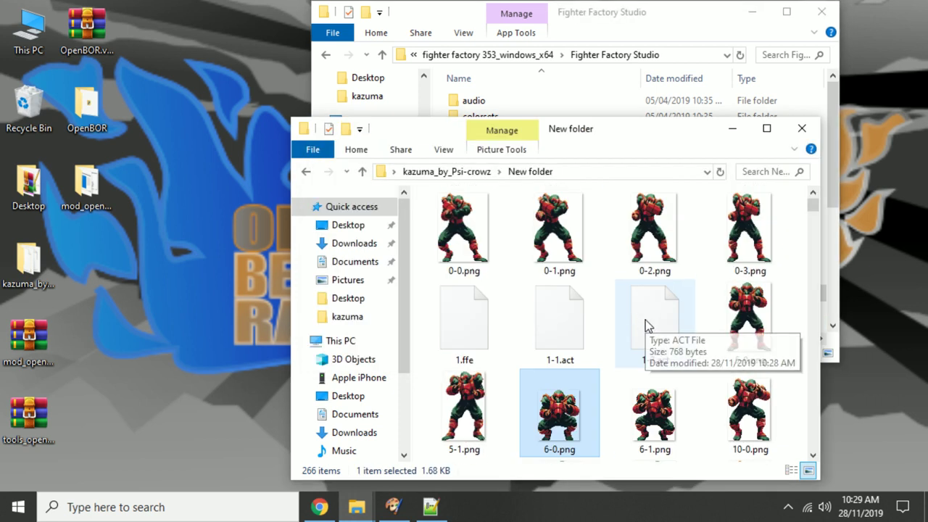
{"action": "left_click", "coordinate": [471, 231]}
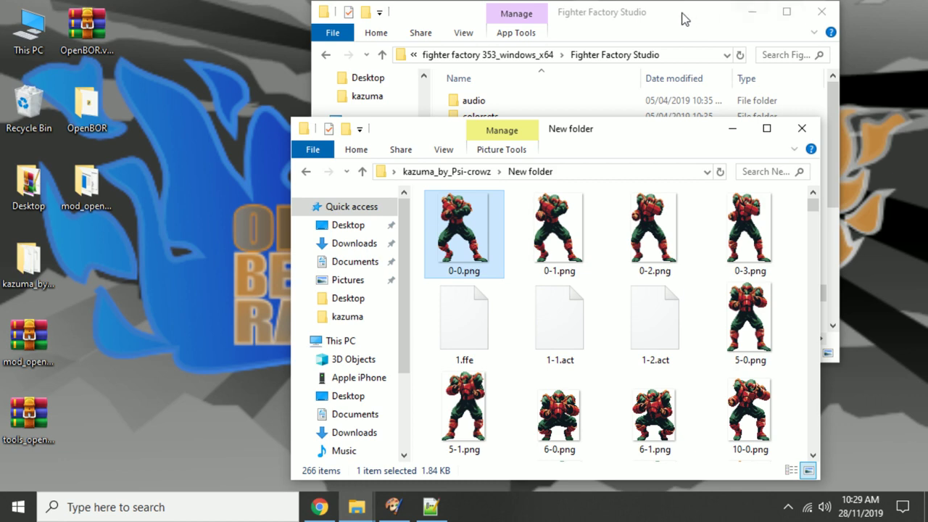
{"action": "left_click_drag", "start_coordinate": [684, 17], "coordinate": [491, 19]}
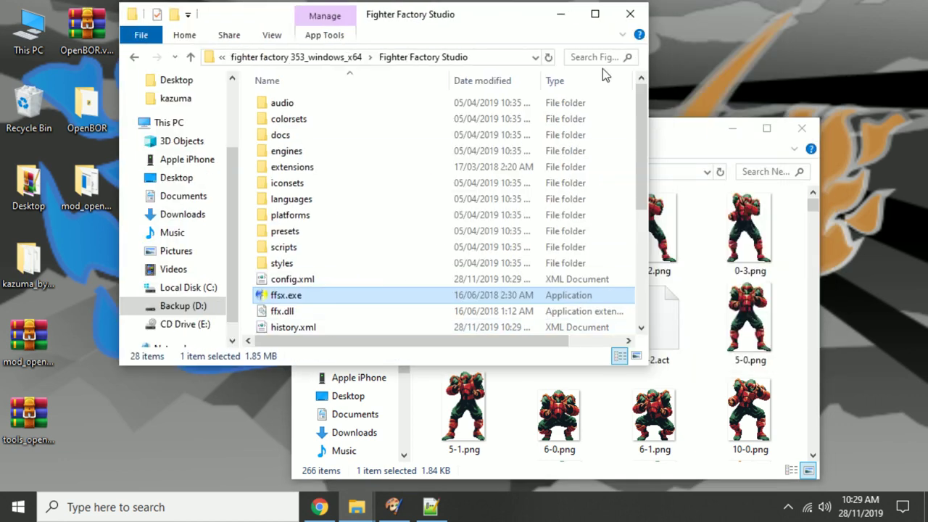
{"action": "left_click", "coordinate": [560, 14]}
Bring up the OpenBOR/data/chars/kazuma folder beside New folder and find the stand GIFs starting at stand1.gif
{"action": "mouse_move", "coordinate": [360, 513]}
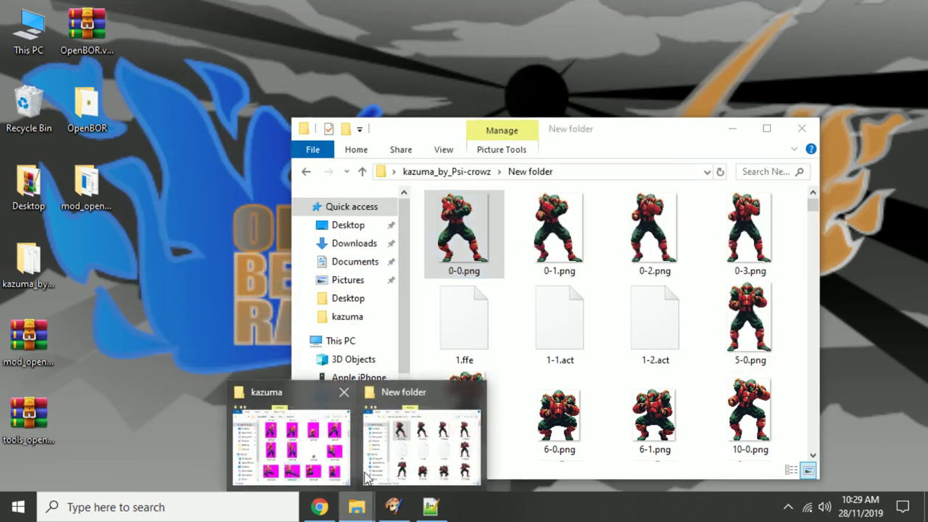
{"action": "left_click", "coordinate": [319, 406]}
{"action": "left_click_drag", "start_coordinate": [591, 96], "coordinate": [421, 93]}
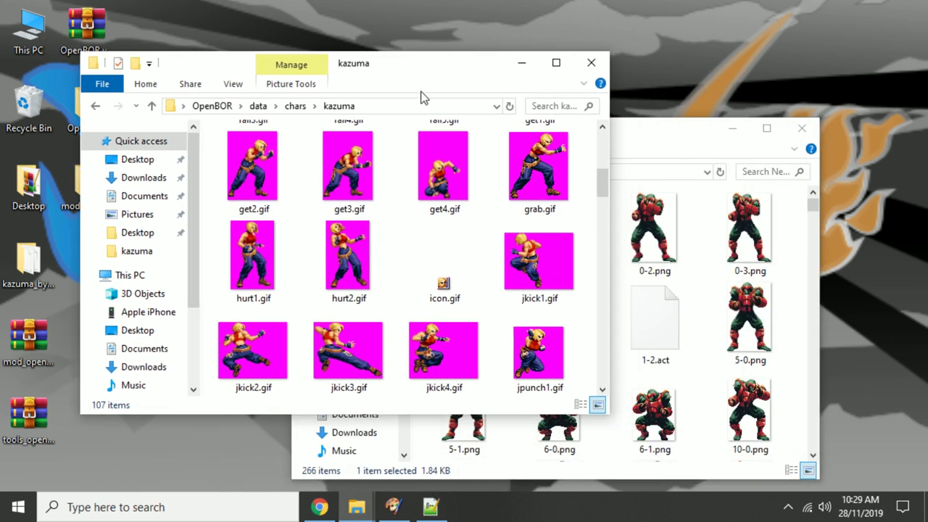
{"action": "scroll", "coordinate": [553, 275], "scroll_direction": "down", "scroll_amount": 2}
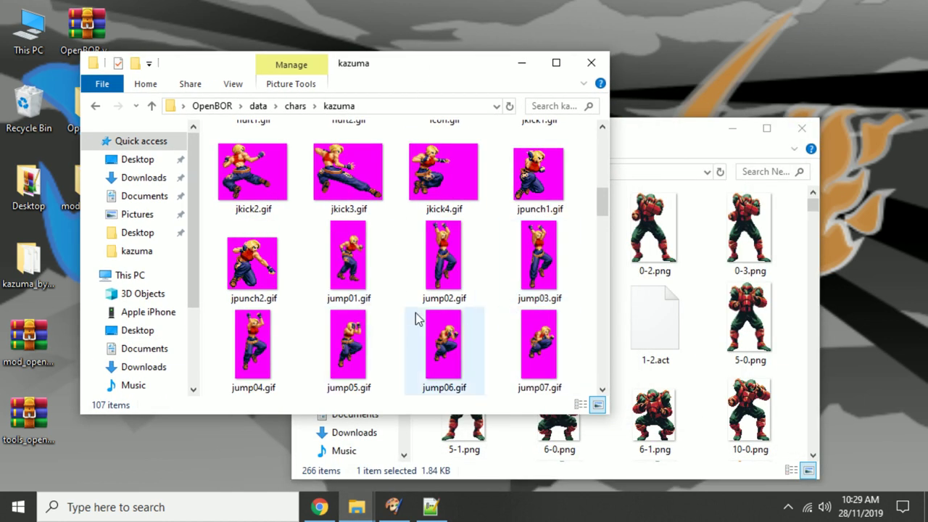
{"action": "scroll", "coordinate": [384, 325], "scroll_direction": "down", "scroll_amount": 2}
{"action": "scroll", "coordinate": [383, 325], "scroll_direction": "up", "scroll_amount": 2}
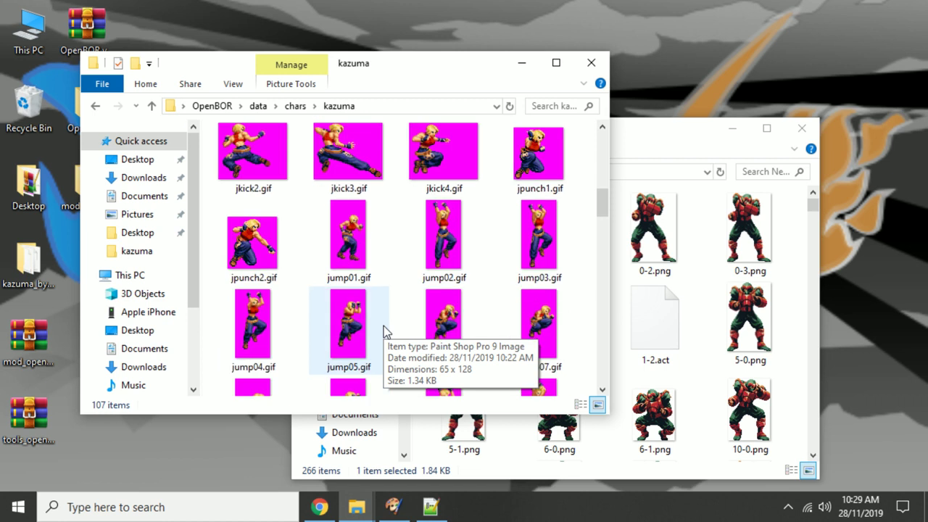
{"action": "scroll", "coordinate": [383, 325], "scroll_direction": "up", "scroll_amount": 5}
{"action": "left_click", "coordinate": [440, 263]}
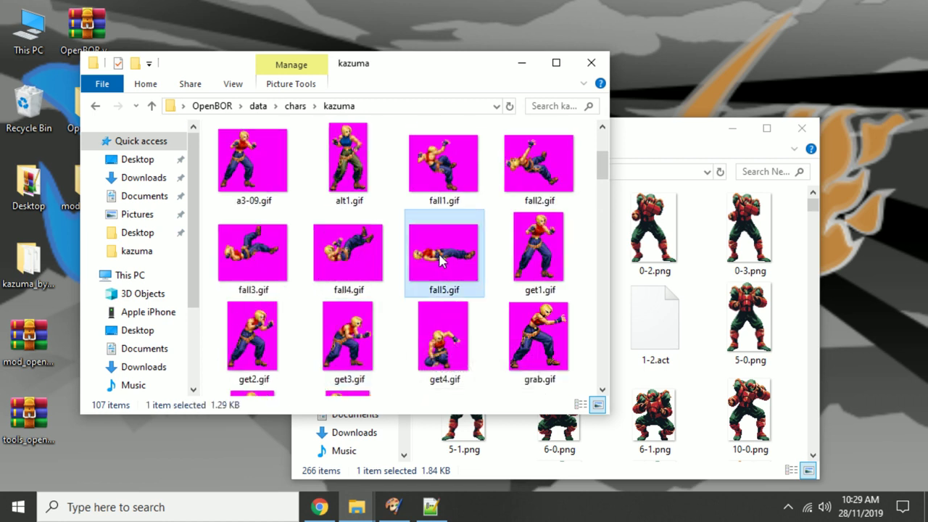
{"action": "type", "text": "st"}
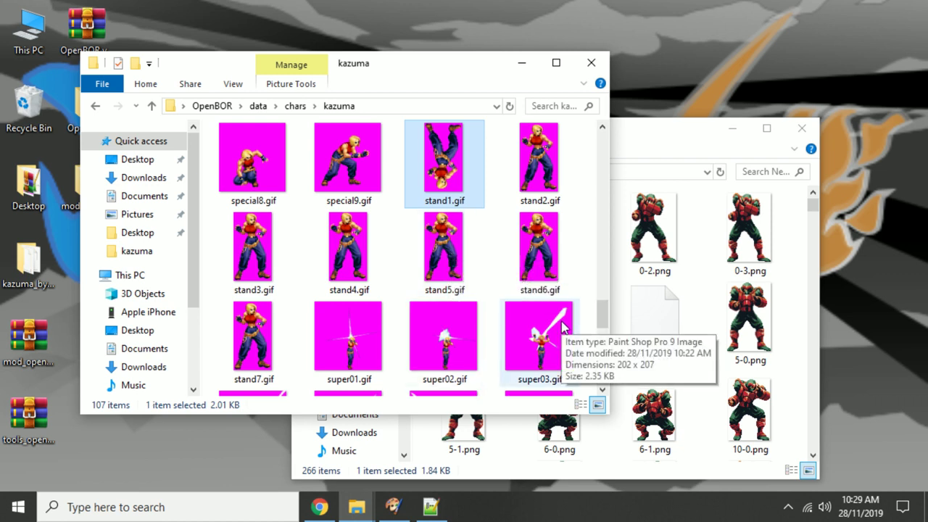
Open the standing sprites 0-0.png to 0-3.png from New folder in Jasc Paint Shop Pro
{"action": "left_click", "coordinate": [663, 128]}
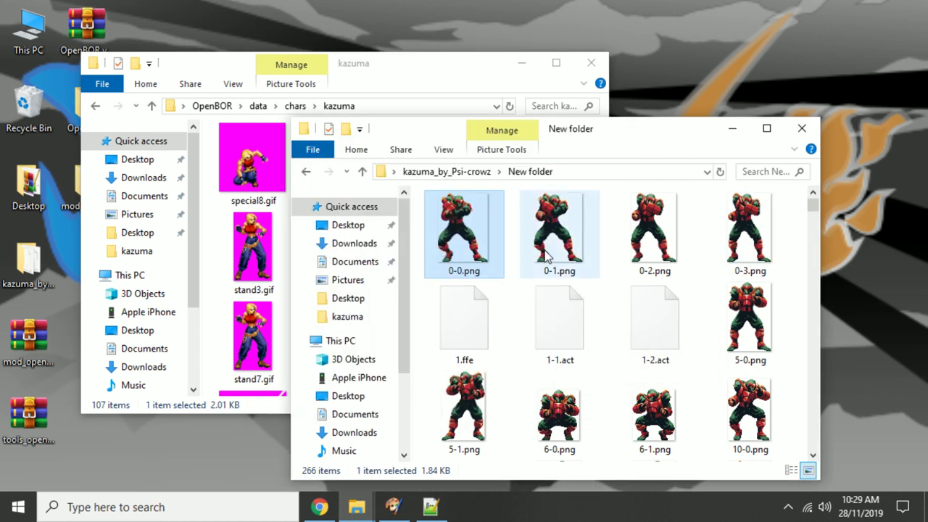
{"action": "left_click", "coordinate": [756, 250]}
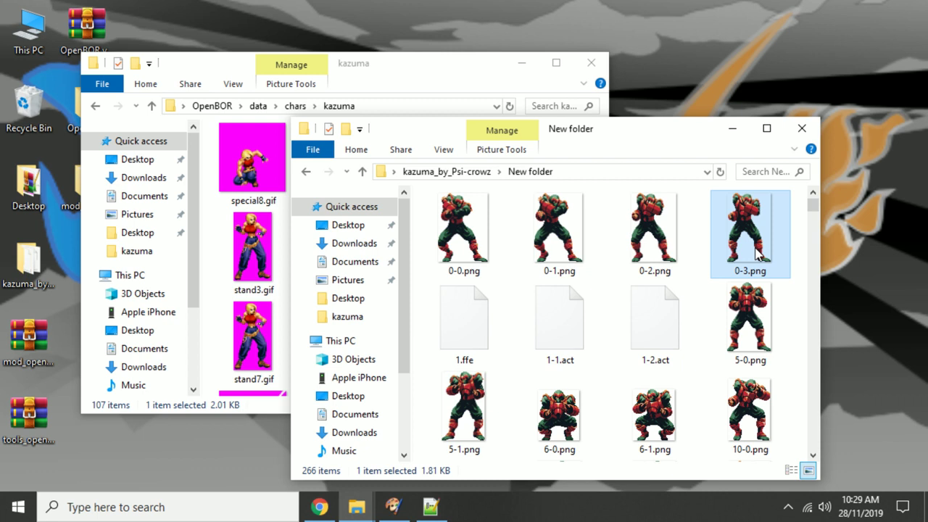
{"action": "left_click", "coordinate": [464, 244]}
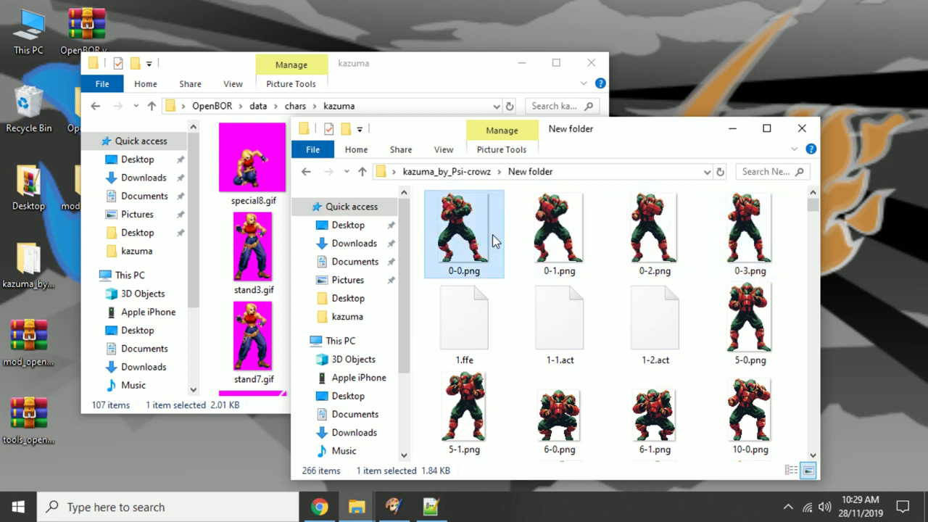
{"action": "left_click", "coordinate": [752, 234], "text": "shift"}
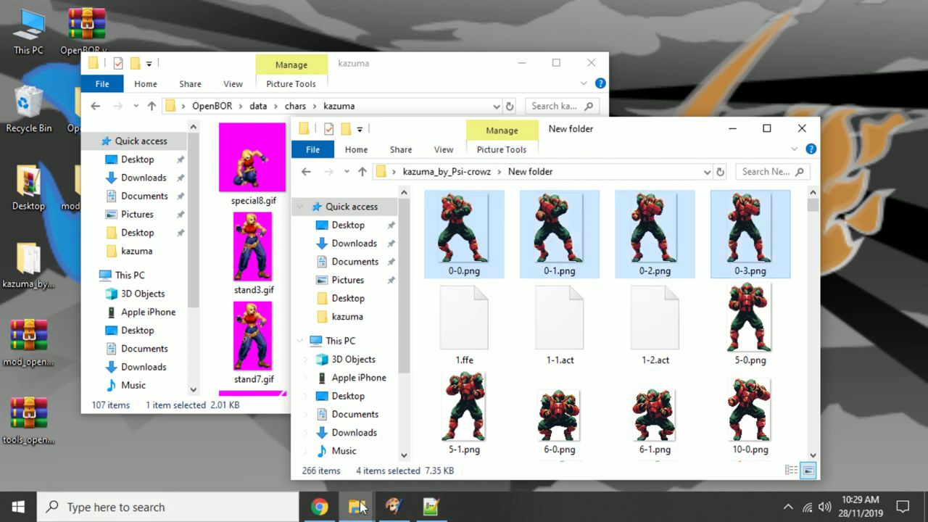
{"action": "left_click", "coordinate": [392, 506]}
{"action": "mouse_move", "coordinate": [356, 506]}
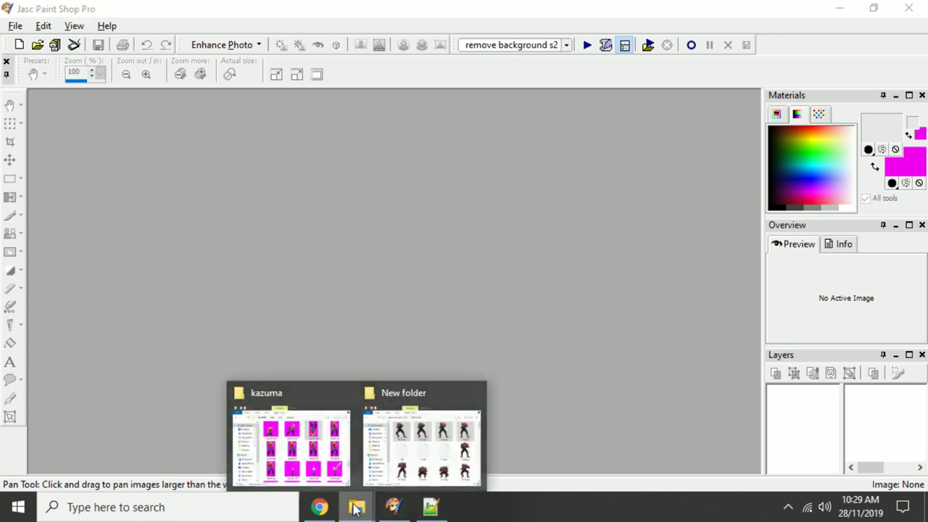
{"action": "left_click", "coordinate": [406, 453]}
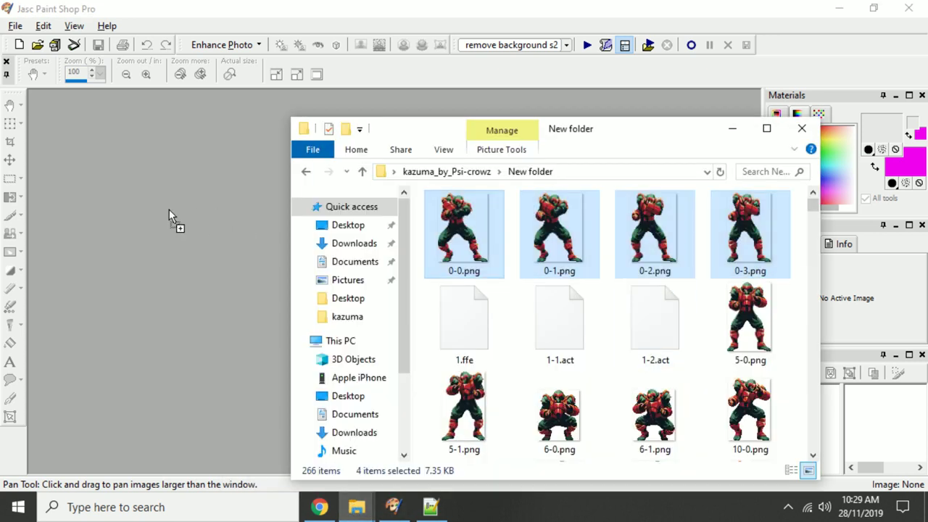
{"action": "left_click_drag", "start_coordinate": [169, 209], "coordinate": [166, 211]}
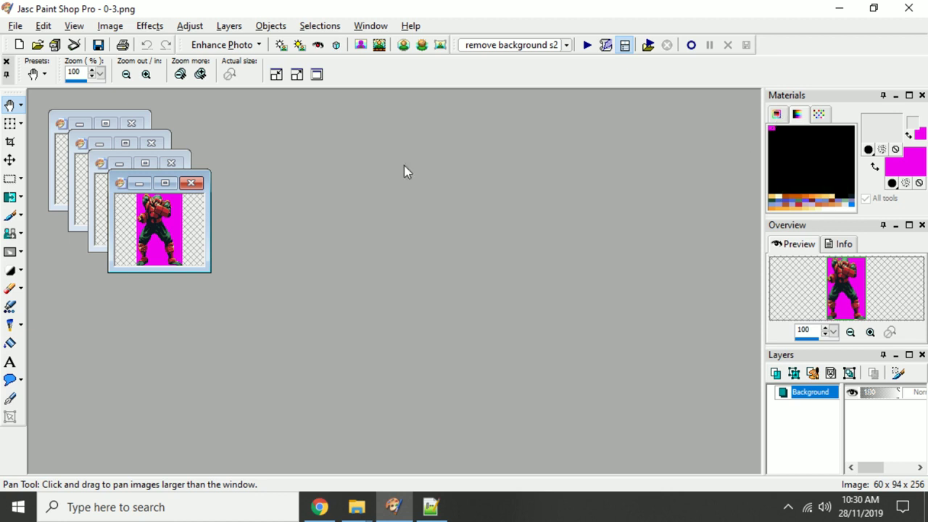
Enlarge sprites 0-1, 0-2 and 0-3 to 400% and 0-0 to 500%, spreading their windows across the workspace
{"action": "scroll", "coordinate": [196, 223], "scroll_direction": "up", "scroll_amount": 6}
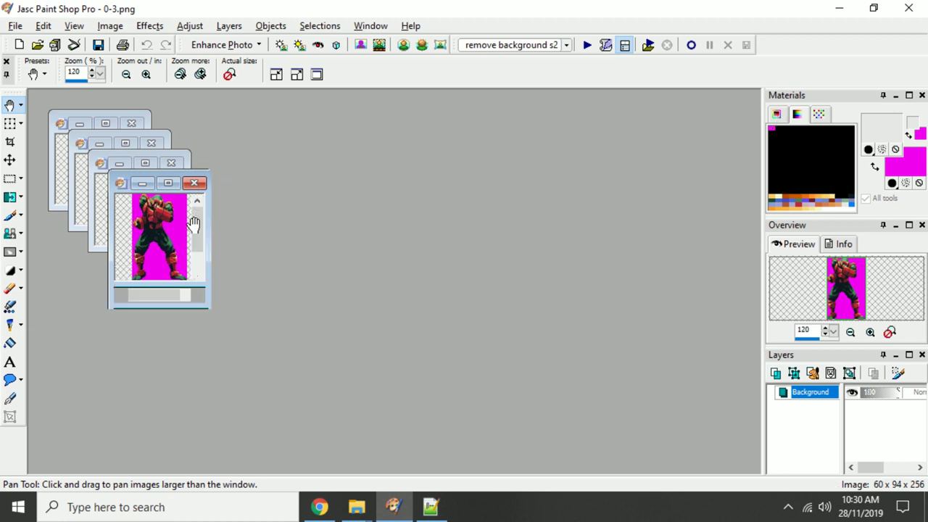
{"action": "left_click_drag", "start_coordinate": [186, 172], "coordinate": [452, 163]}
{"action": "scroll", "coordinate": [187, 211], "scroll_direction": "up", "scroll_amount": 6}
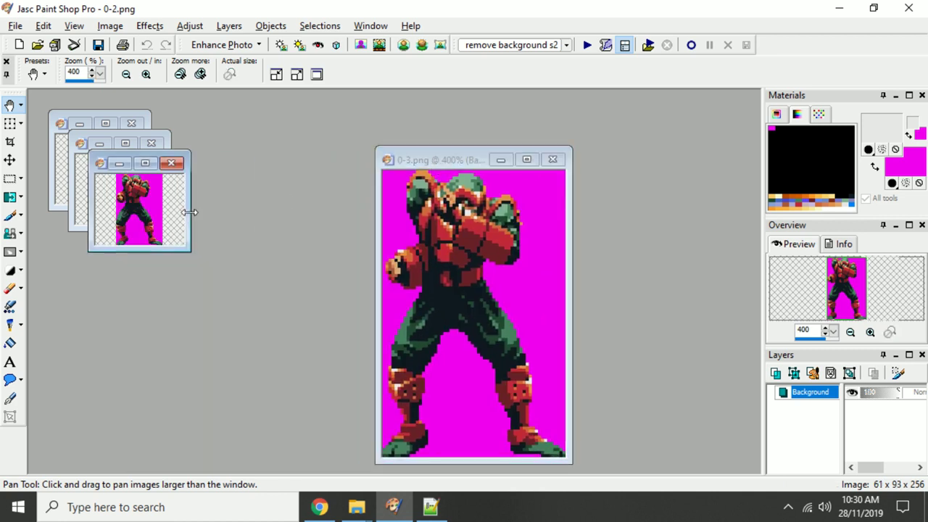
{"action": "left_click_drag", "start_coordinate": [86, 171], "coordinate": [260, 168]}
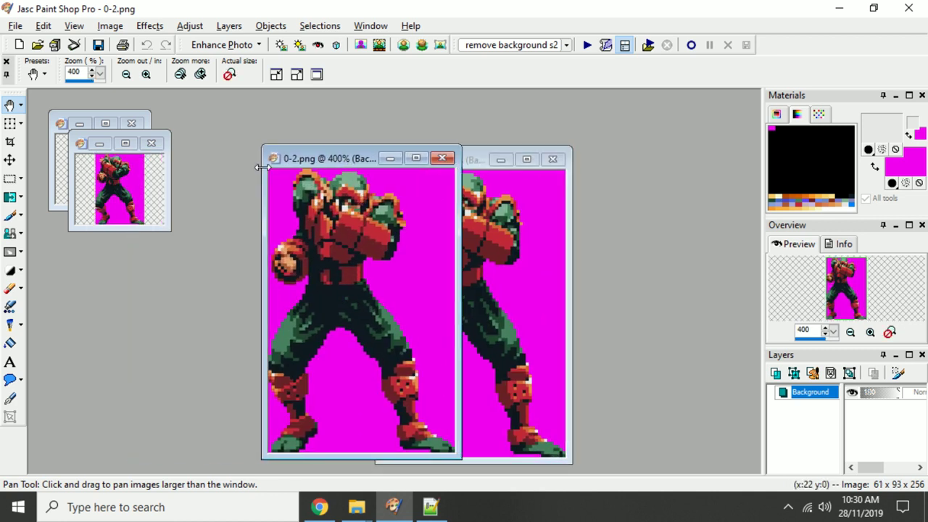
{"action": "left_click", "coordinate": [160, 178]}
{"action": "scroll", "coordinate": [161, 180], "scroll_direction": "up", "scroll_amount": 6}
{"action": "left_click_drag", "start_coordinate": [138, 158], "coordinate": [295, 156]}
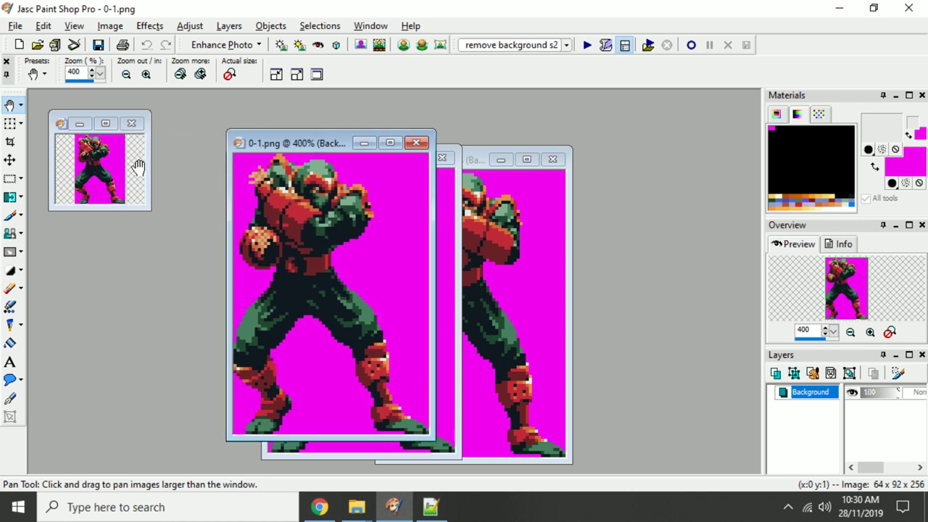
{"action": "left_click", "coordinate": [152, 176]}
{"action": "scroll", "coordinate": [157, 174], "scroll_direction": "up", "scroll_amount": 7}
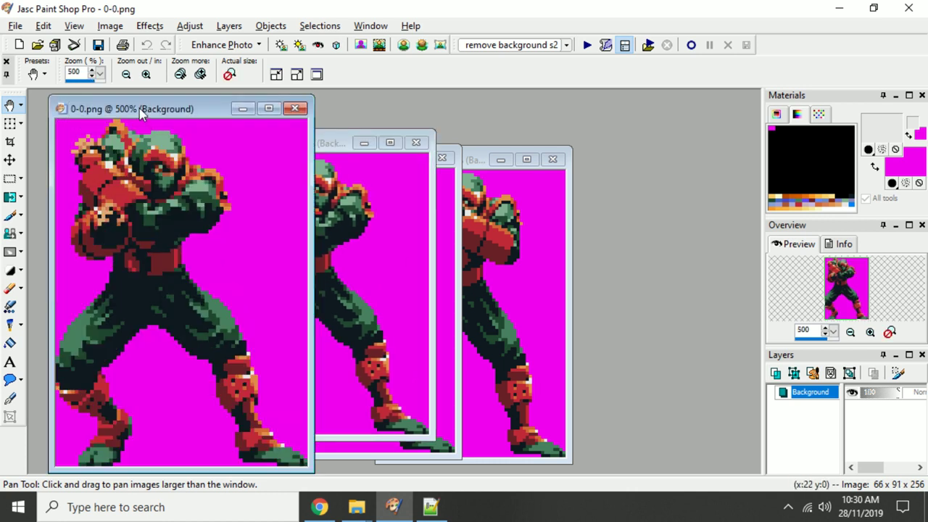
{"action": "left_click_drag", "start_coordinate": [141, 109], "coordinate": [405, 113]}
Copy the 0-0.png sprite into a new image, enlarge the copy to 300%, and set the original aside
{"action": "right_click", "coordinate": [406, 115]}
{"action": "left_click", "coordinate": [222, 197]}
{"action": "right_click", "coordinate": [66, 206]}
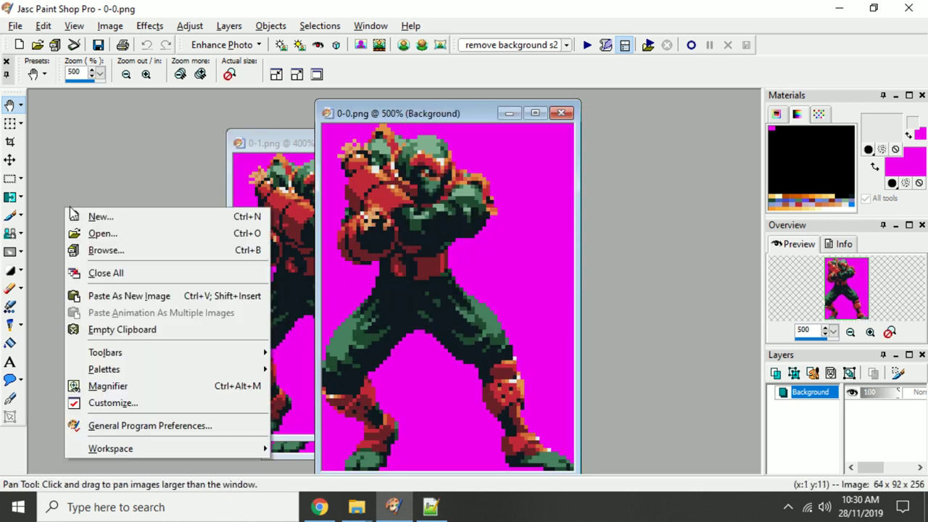
{"action": "left_click", "coordinate": [137, 295]}
{"action": "scroll", "coordinate": [154, 232], "scroll_direction": "up", "scroll_amount": 3}
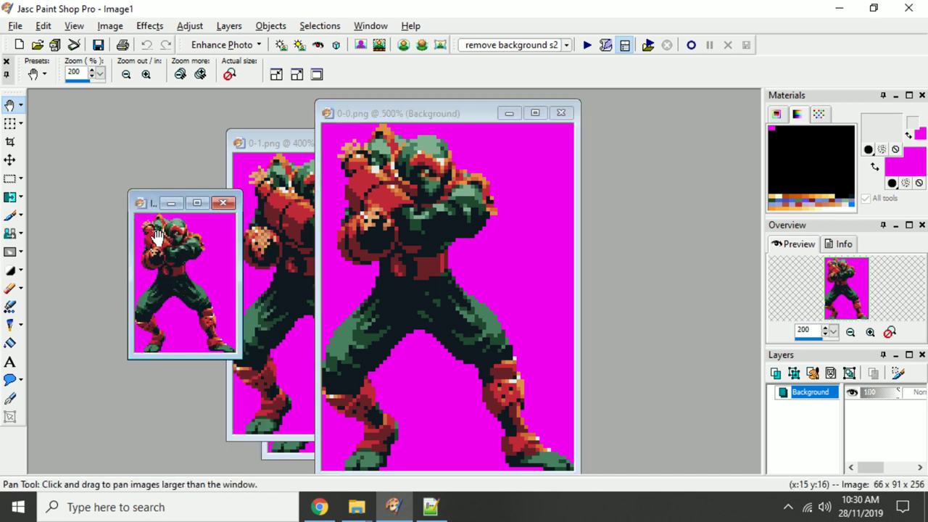
{"action": "left_click_drag", "start_coordinate": [190, 211], "coordinate": [149, 202]}
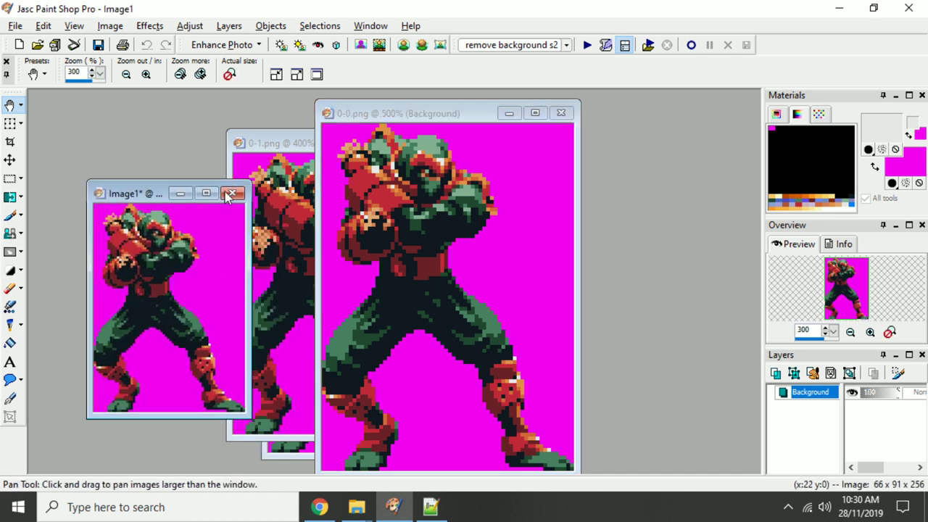
{"action": "left_click_drag", "start_coordinate": [385, 123], "coordinate": [584, 121]}
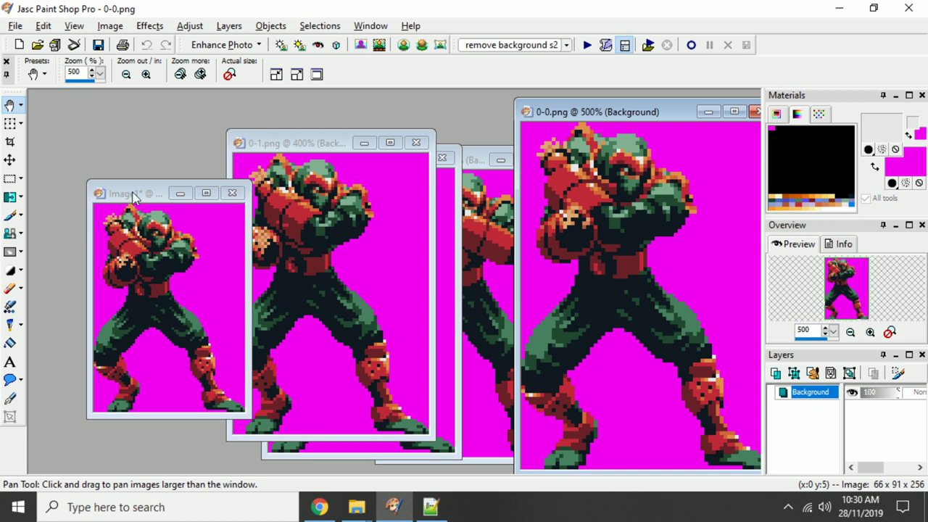
Enlarge the new image's canvas to 200 x 150 pixels with the sprite placed at the bottom centre
{"action": "left_click_drag", "start_coordinate": [133, 197], "coordinate": [105, 180]}
{"action": "left_click", "coordinate": [111, 25]}
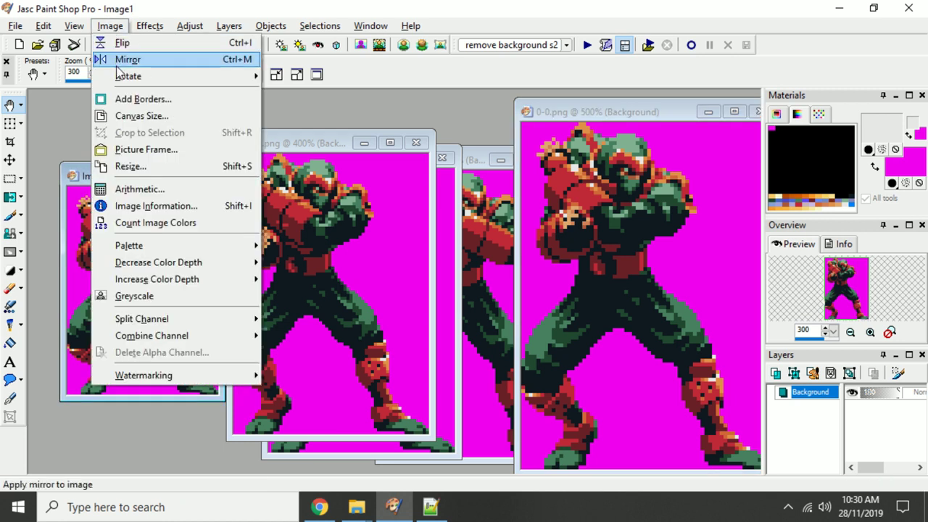
{"action": "left_click", "coordinate": [128, 115]}
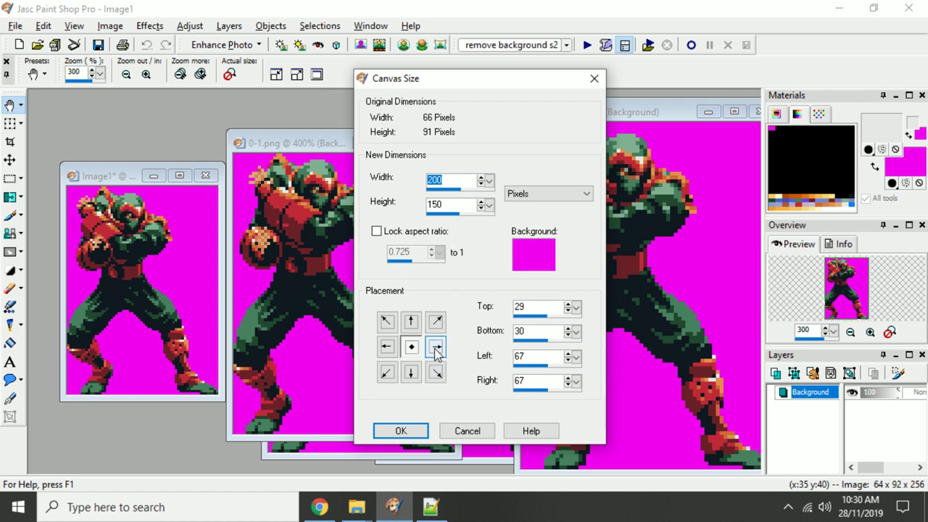
{"action": "left_click", "coordinate": [411, 373]}
{"action": "left_click", "coordinate": [401, 430]}
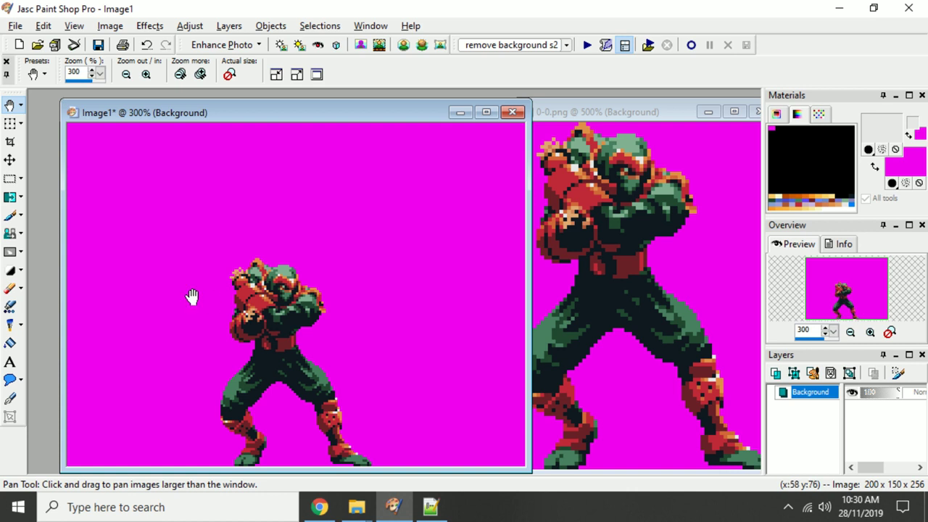
Select the area around the sprite in the new image, move it slightly up from the canvas's lower edge, and deselect it
{"action": "left_click", "coordinate": [9, 180]}
{"action": "left_click_drag", "start_coordinate": [424, 211], "coordinate": [123, 466]}
{"action": "left_click_drag", "start_coordinate": [264, 389], "coordinate": [265, 365]}
{"action": "left_click", "coordinate": [367, 145]}
{"action": "left_click_drag", "start_coordinate": [347, 113], "coordinate": [297, 112]}
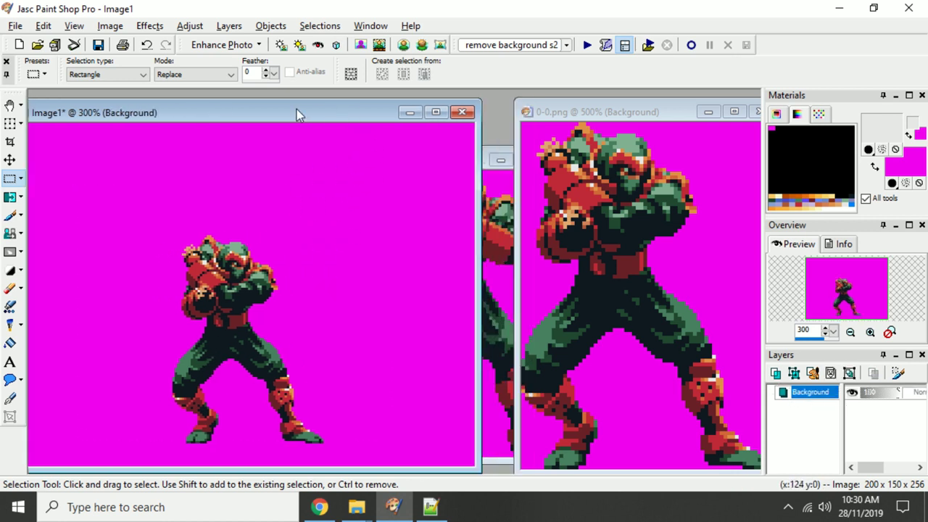
Save the color palette of 0-0.png to a file and close that sprite image
{"action": "left_click_drag", "start_coordinate": [632, 112], "coordinate": [411, 129]}
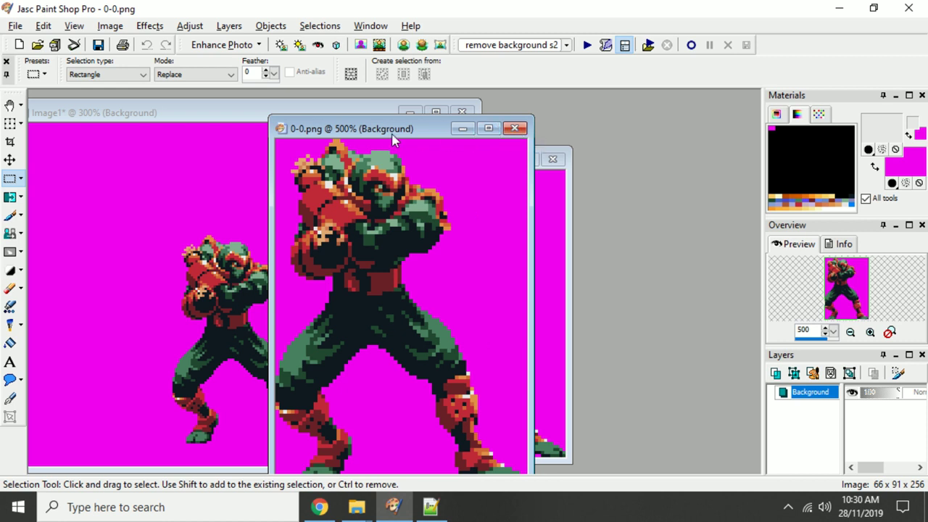
{"action": "left_click_drag", "start_coordinate": [391, 130], "coordinate": [354, 123]}
{"action": "left_click", "coordinate": [110, 25]}
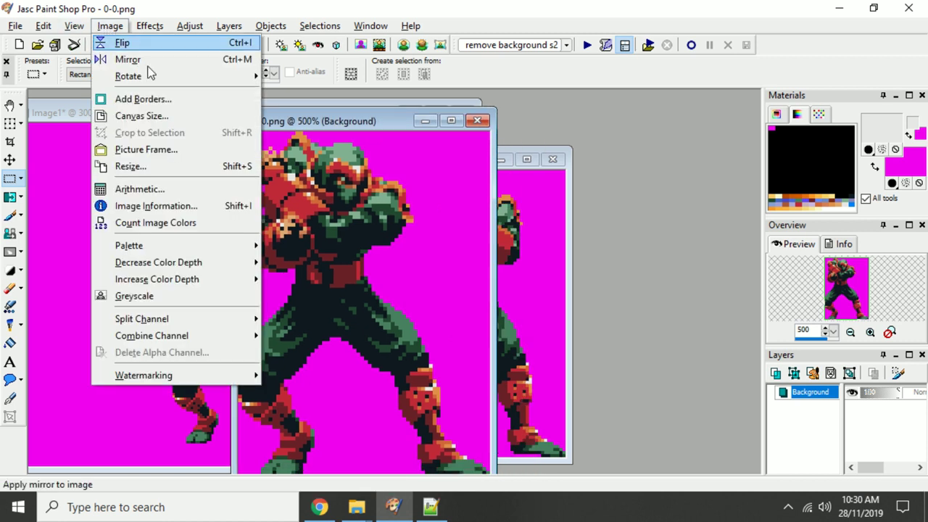
{"action": "mouse_move", "coordinate": [138, 245]}
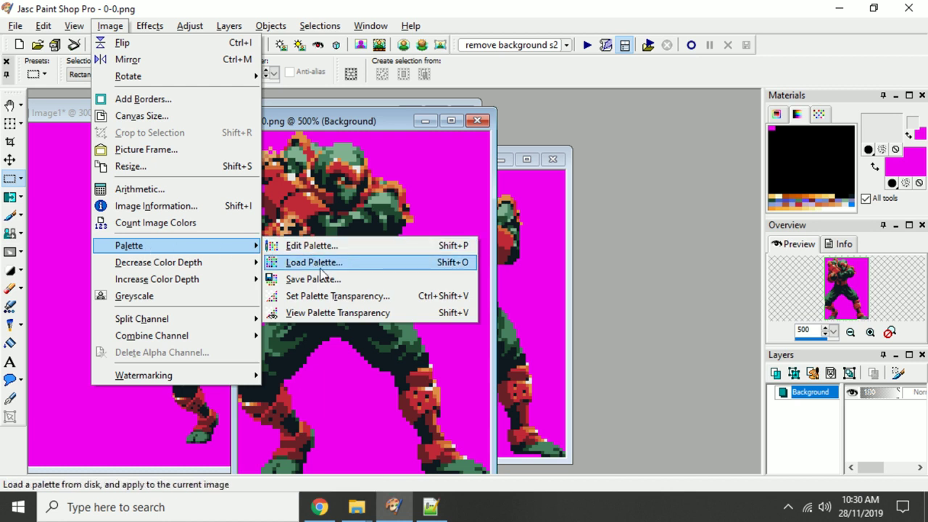
{"action": "left_click", "coordinate": [290, 279]}
{"action": "left_click_drag", "start_coordinate": [650, 289], "coordinate": [587, 201]}
{"action": "left_click", "coordinate": [513, 399]}
{"action": "left_click", "coordinate": [505, 305]}
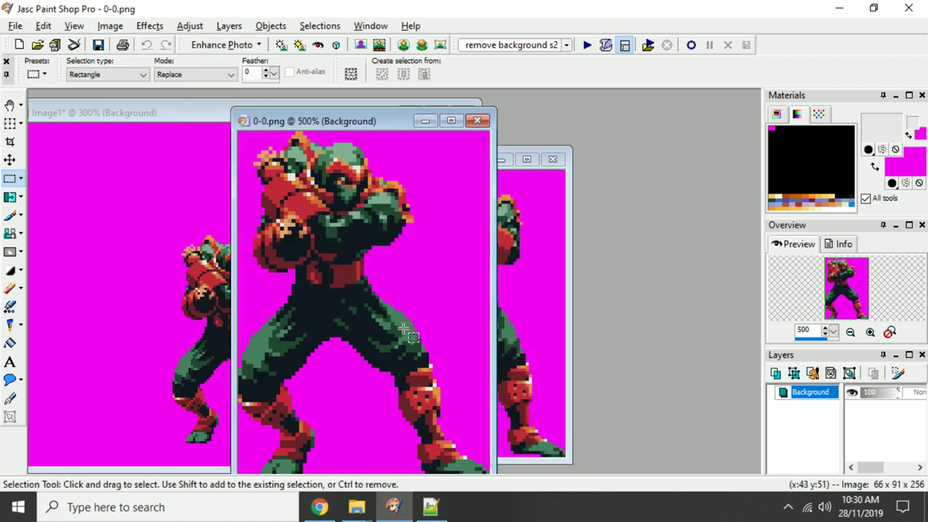
{"action": "left_click", "coordinate": [477, 121]}
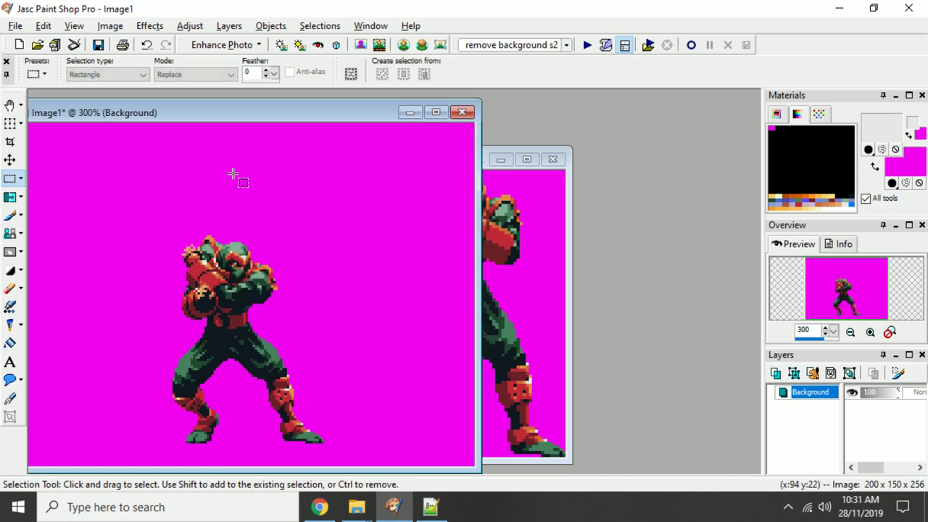
Copy the 0-1.png sprite and paste it as a new layer in Image1, allowing promotion to 16 million colors
{"action": "left_click_drag", "start_coordinate": [283, 105], "coordinate": [346, 214]}
{"action": "left_click_drag", "start_coordinate": [310, 145], "coordinate": [671, 190]}
{"action": "right_click", "coordinate": [665, 189]}
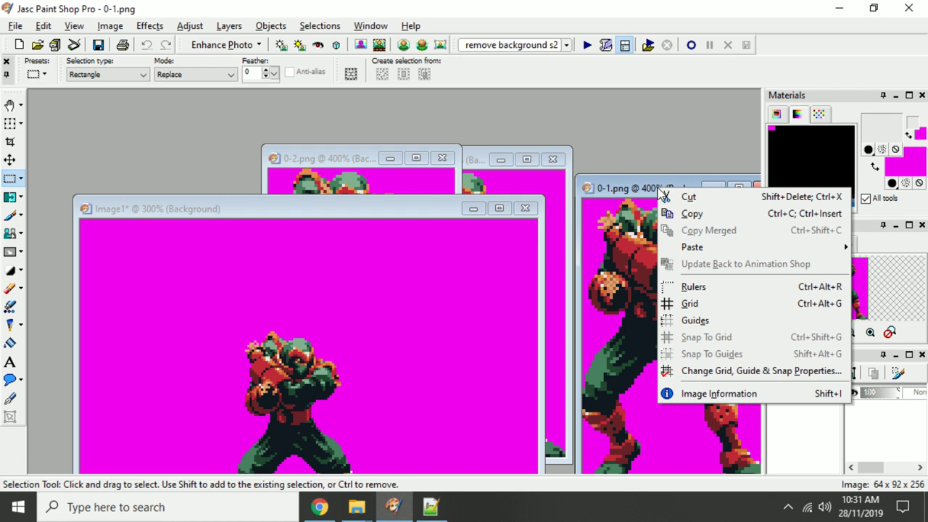
{"action": "left_click", "coordinate": [703, 213]}
{"action": "left_click_drag", "start_coordinate": [372, 203], "coordinate": [297, 119]}
{"action": "right_click", "coordinate": [298, 119]}
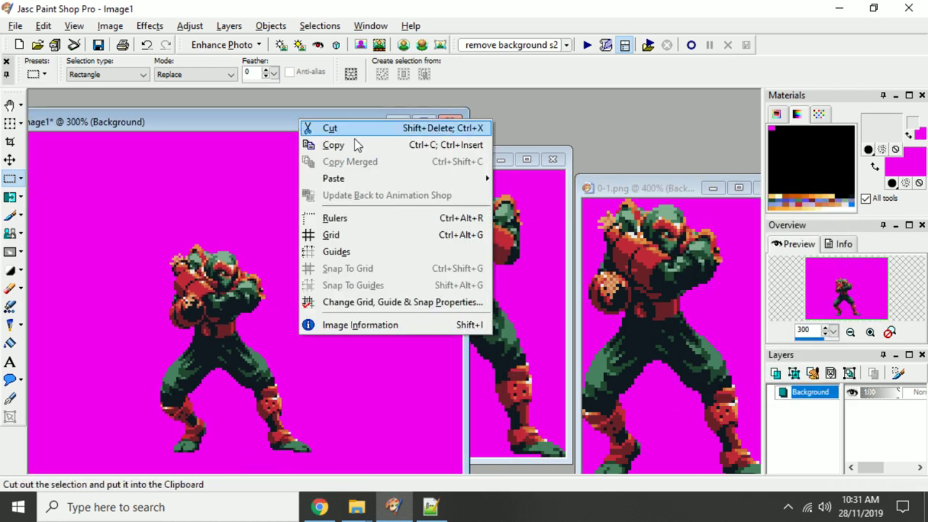
{"action": "mouse_move", "coordinate": [370, 181]}
{"action": "left_click", "coordinate": [555, 196]}
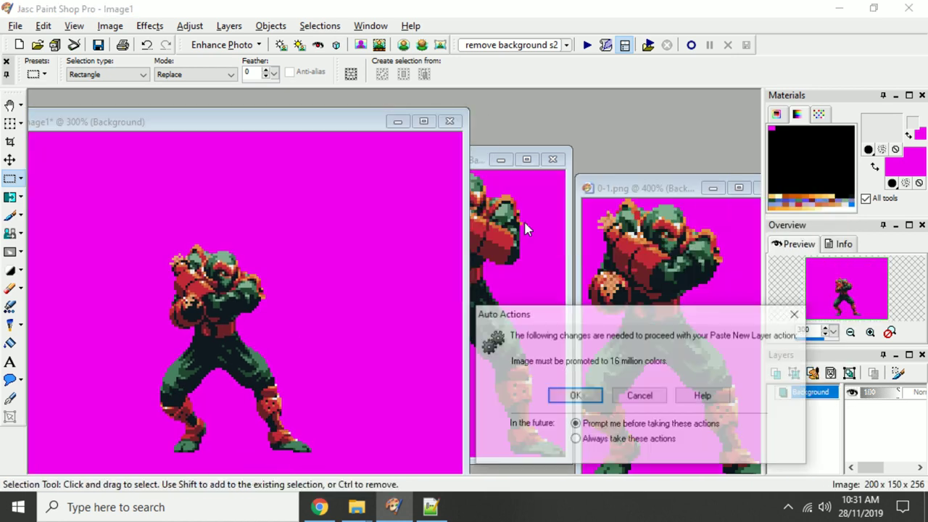
{"action": "left_click", "coordinate": [573, 396]}
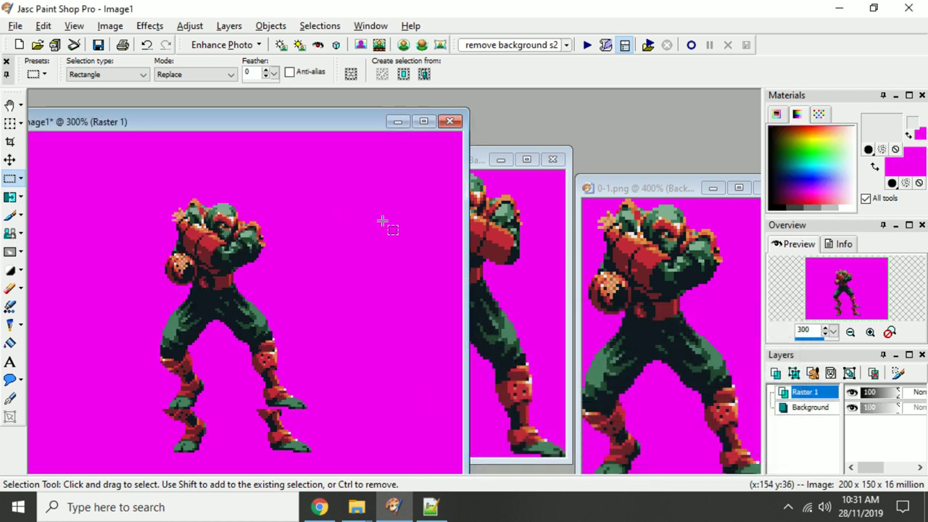
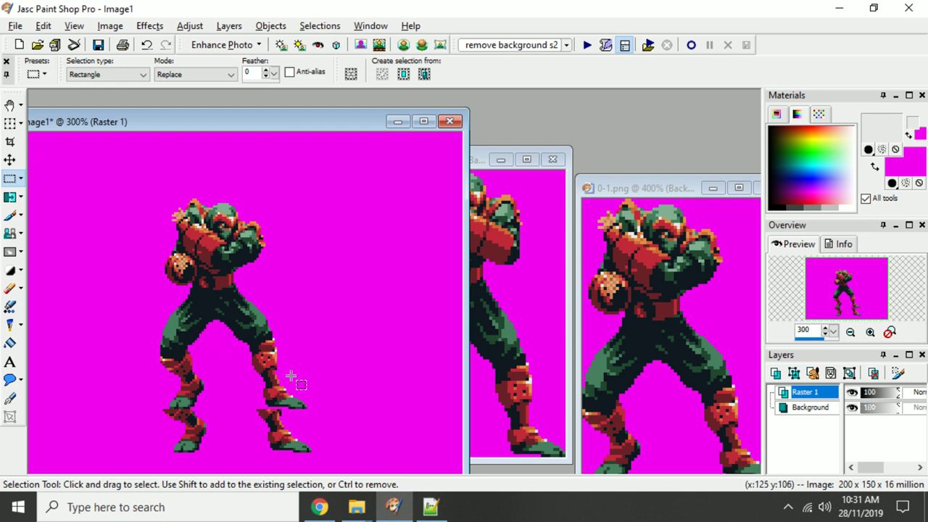
Clear the contents of the Raster 1 layer and paste the copied 0-1 sprite there as a transparent selection
{"action": "key", "text": "ctrl+a"}
{"action": "right_click", "coordinate": [203, 126]}
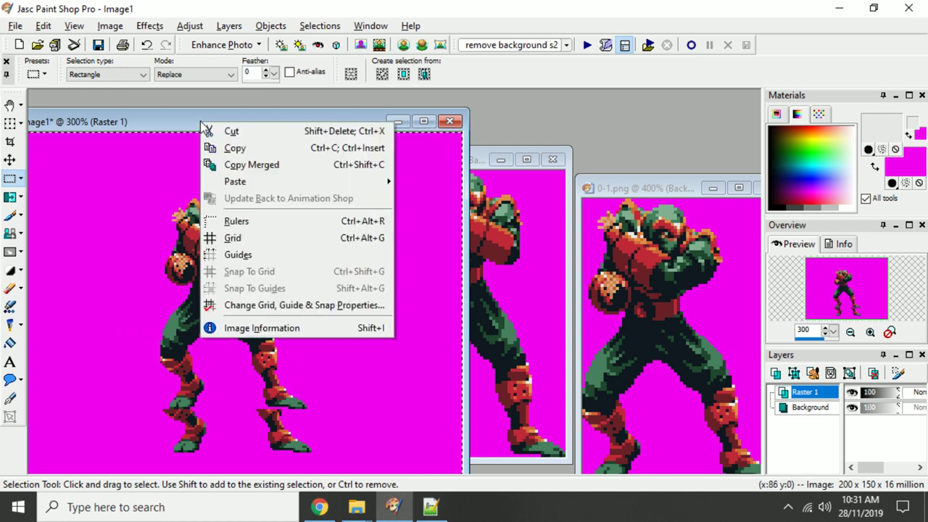
{"action": "key", "text": "Escape"}
{"action": "right_click", "coordinate": [199, 119]}
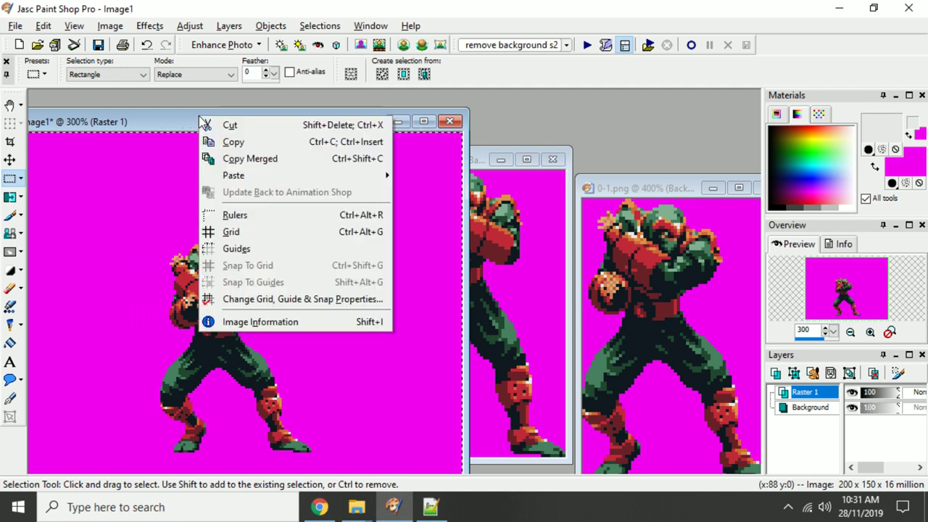
{"action": "mouse_move", "coordinate": [270, 183]}
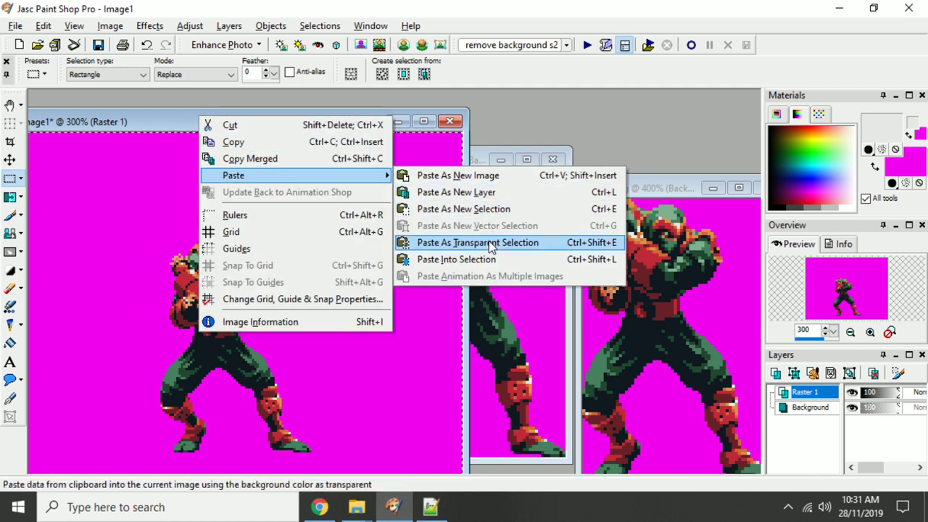
{"action": "left_click", "coordinate": [464, 300]}
{"action": "left_click", "coordinate": [246, 334]}
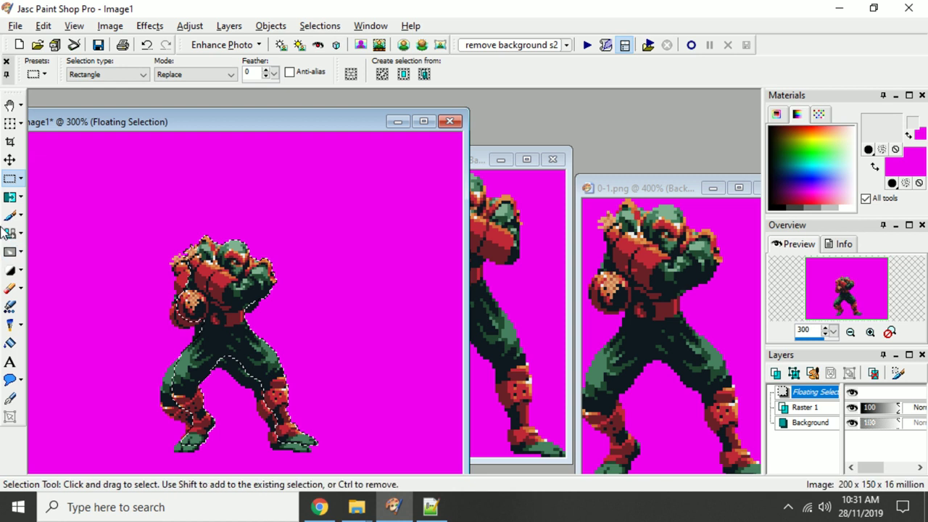
Align the floating sprite's feet with those of the stand sprite on the Background layer
{"action": "scroll", "coordinate": [172, 337], "scroll_direction": "up", "scroll_amount": 4}
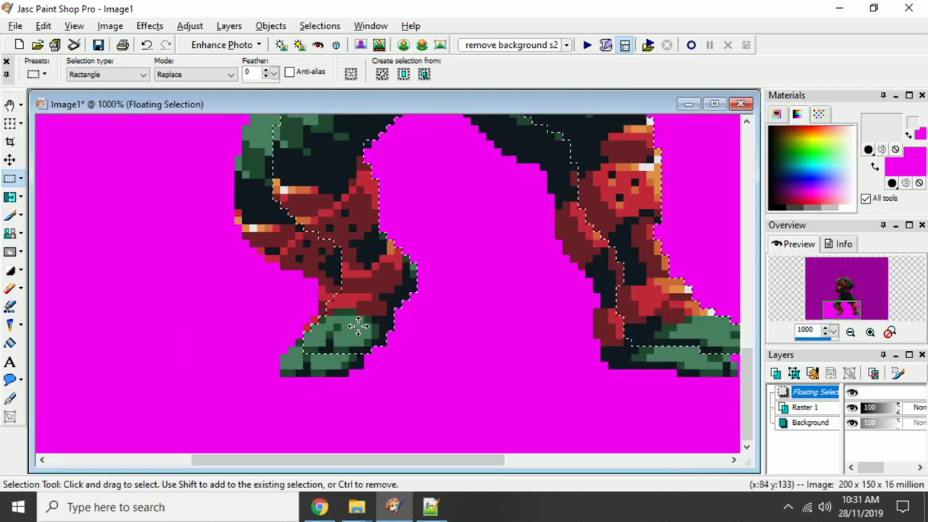
{"action": "left_click_drag", "start_coordinate": [385, 308], "coordinate": [364, 317]}
{"action": "scroll", "coordinate": [372, 290], "scroll_direction": "down", "scroll_amount": 3}
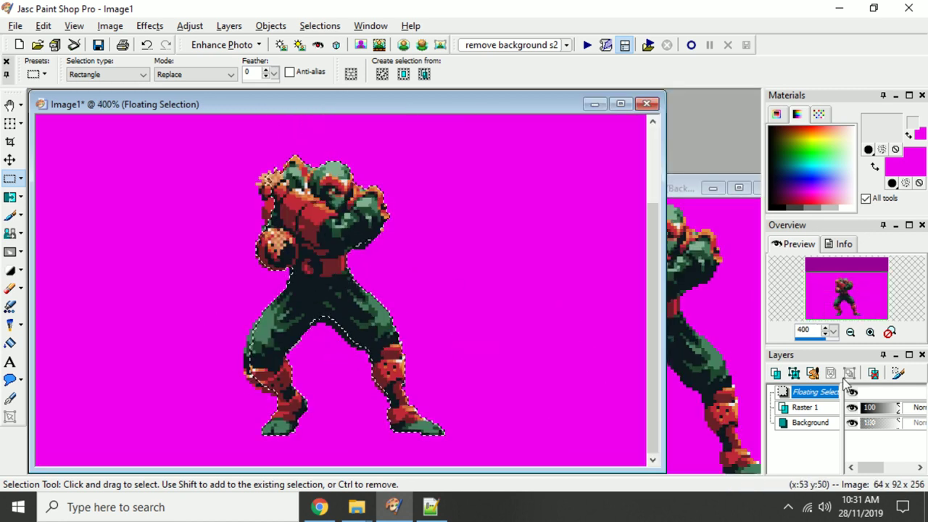
Invert and defloat the selection, fill the area around the sprite on Raster 1 with magenta, and deselect
{"action": "left_click", "coordinate": [320, 26]}
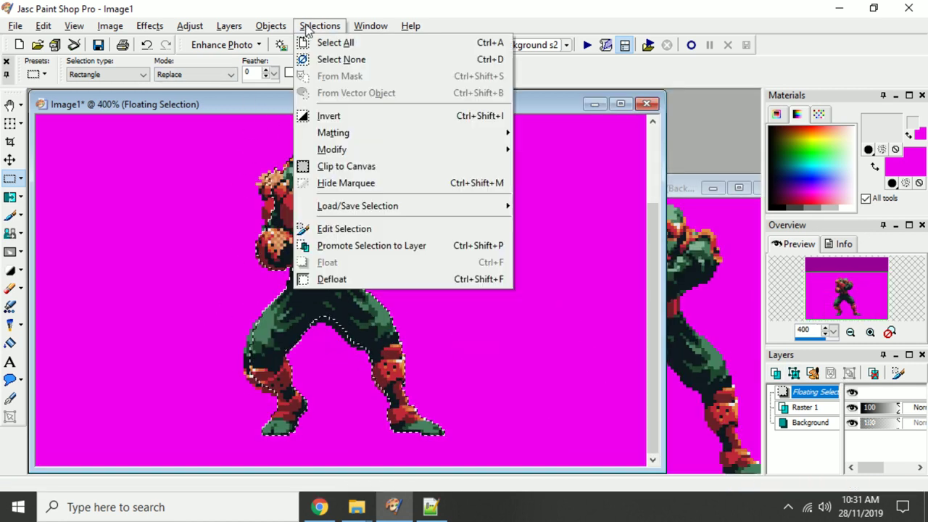
{"action": "left_click", "coordinate": [328, 116]}
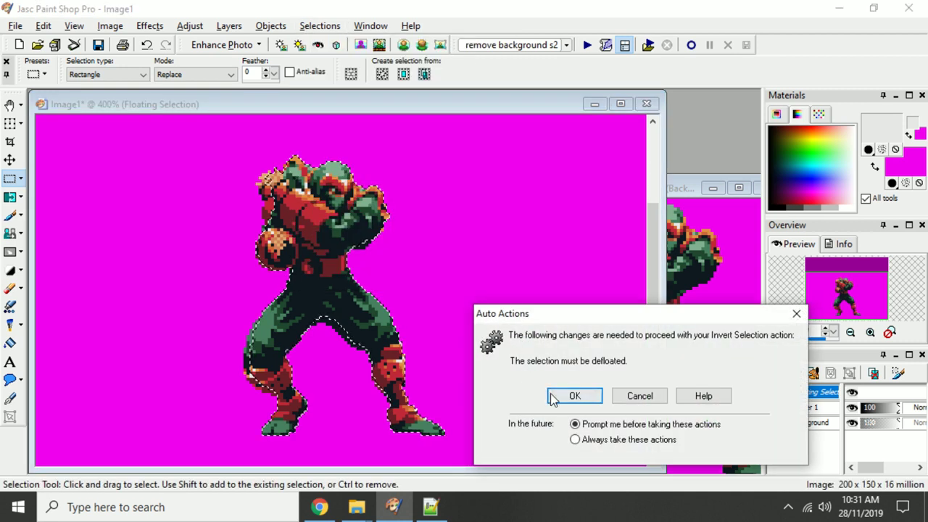
{"action": "left_click", "coordinate": [572, 393]}
{"action": "left_click", "coordinate": [10, 343]}
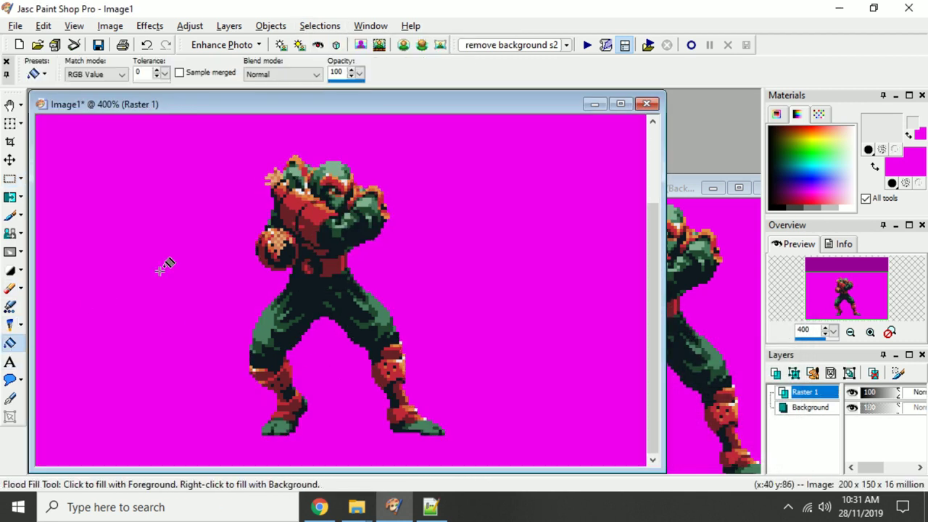
{"action": "left_click", "coordinate": [9, 180]}
{"action": "left_click", "coordinate": [135, 250]}
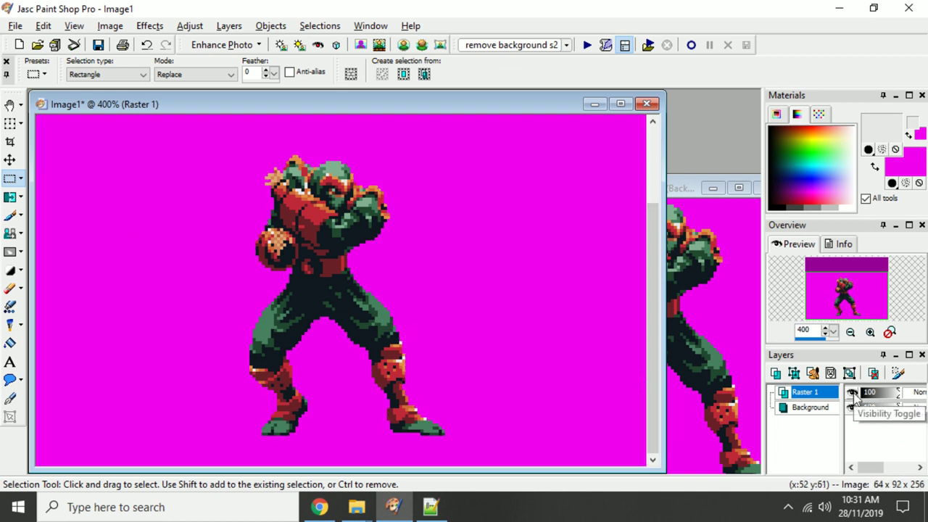
Toggle the Raster 1 layer's visibility repeatedly to compare the alignment of the two stand frames
{"action": "left_click", "coordinate": [853, 392]}
{"action": "left_click", "coordinate": [853, 393]}
{"action": "left_click", "coordinate": [852, 393]}
{"action": "left_click", "coordinate": [853, 392]}
{"action": "left_click", "coordinate": [852, 393]}
{"action": "left_click", "coordinate": [853, 392]}
{"action": "left_click", "coordinate": [852, 392]}
{"action": "left_click", "coordinate": [852, 392]}
{"action": "left_click", "coordinate": [852, 392]}
{"action": "left_click", "coordinate": [853, 392]}
{"action": "left_click", "coordinate": [852, 392]}
{"action": "left_click", "coordinate": [852, 392]}
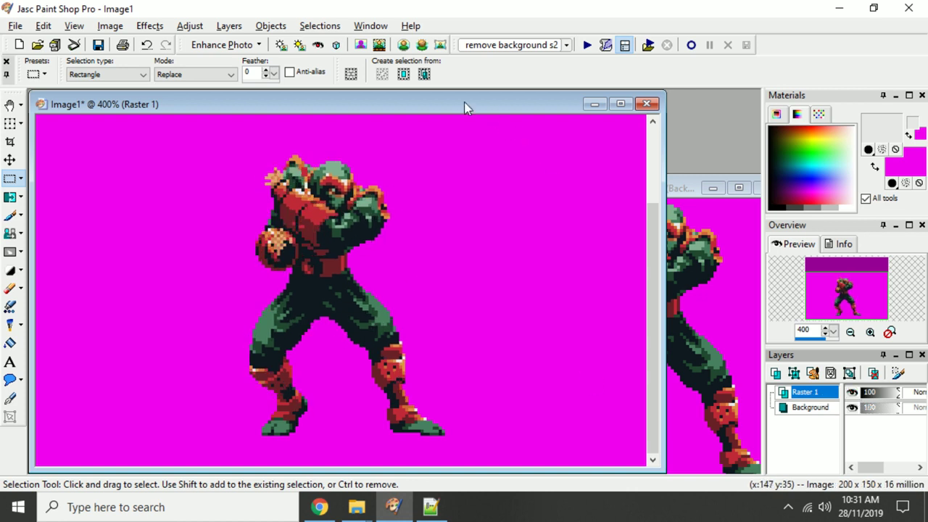
Close 0-1.png, move Image1 lower in the workspace, and bring 0-2.png in front of it
{"action": "left_click_drag", "start_coordinate": [667, 194], "coordinate": [485, 194]}
{"action": "left_click", "coordinate": [579, 187]}
{"action": "left_click_drag", "start_coordinate": [480, 107], "coordinate": [480, 273]}
{"action": "left_click_drag", "start_coordinate": [325, 158], "coordinate": [234, 143]}
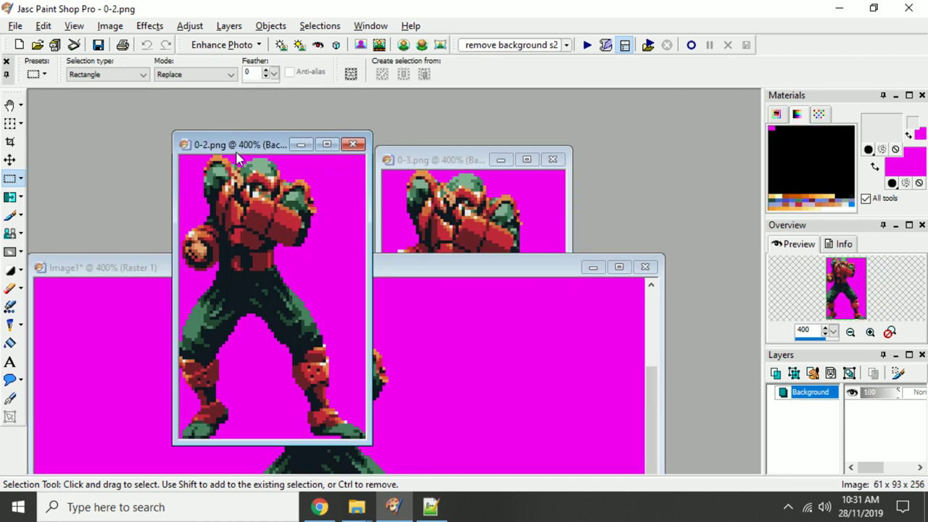
Copy the 0-2.png sprite and add a visible raster layer with default settings above Raster 1 in Image1
{"action": "right_click", "coordinate": [236, 148]}
{"action": "left_click", "coordinate": [295, 172]}
{"action": "left_click_drag", "start_coordinate": [385, 263], "coordinate": [444, 137]}
{"action": "right_click", "coordinate": [445, 137]}
{"action": "left_click", "coordinate": [395, 139]}
{"action": "left_click", "coordinate": [236, 25]}
{"action": "left_click", "coordinate": [245, 41]}
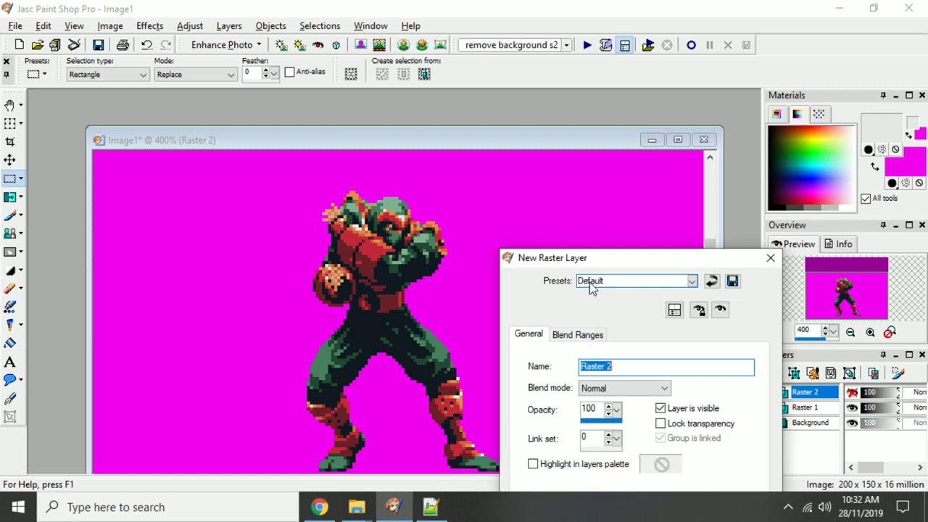
{"action": "left_click_drag", "start_coordinate": [595, 260], "coordinate": [540, 149]}
{"action": "left_click", "coordinate": [532, 396]}
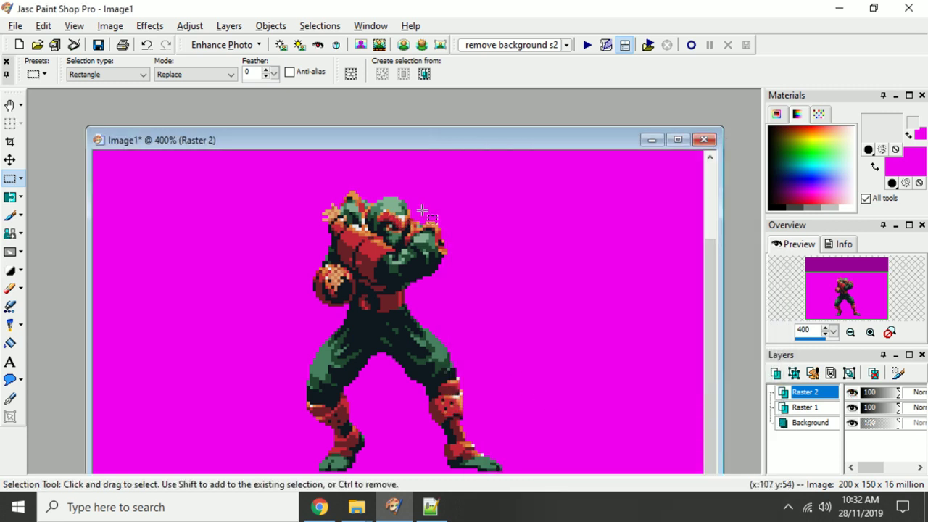
Paste the copied sprite as a transparent selection on Raster 2, aligning its feet with the previous stand frame
{"action": "scroll", "coordinate": [404, 165], "scroll_direction": "down", "scroll_amount": 3}
{"action": "scroll", "coordinate": [323, 276], "scroll_direction": "up", "scroll_amount": 3}
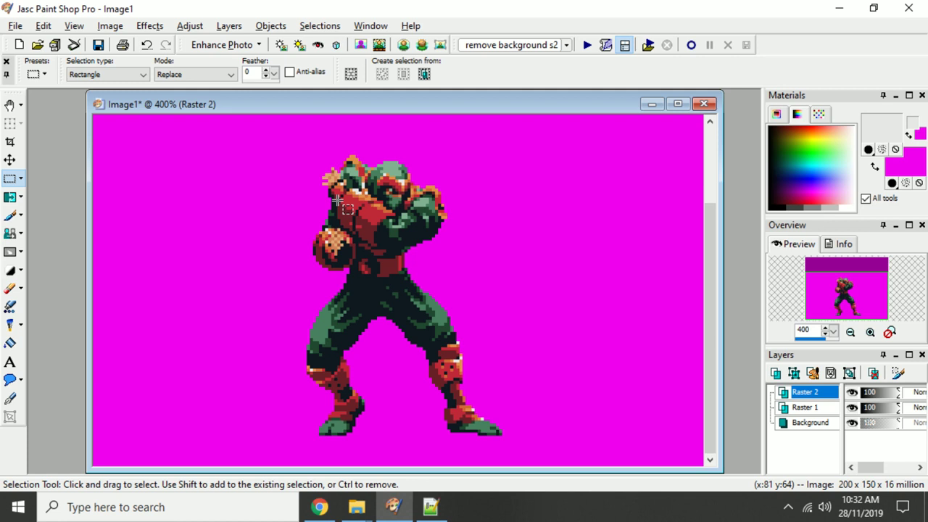
{"action": "right_click", "coordinate": [281, 103]}
{"action": "mouse_move", "coordinate": [311, 159]}
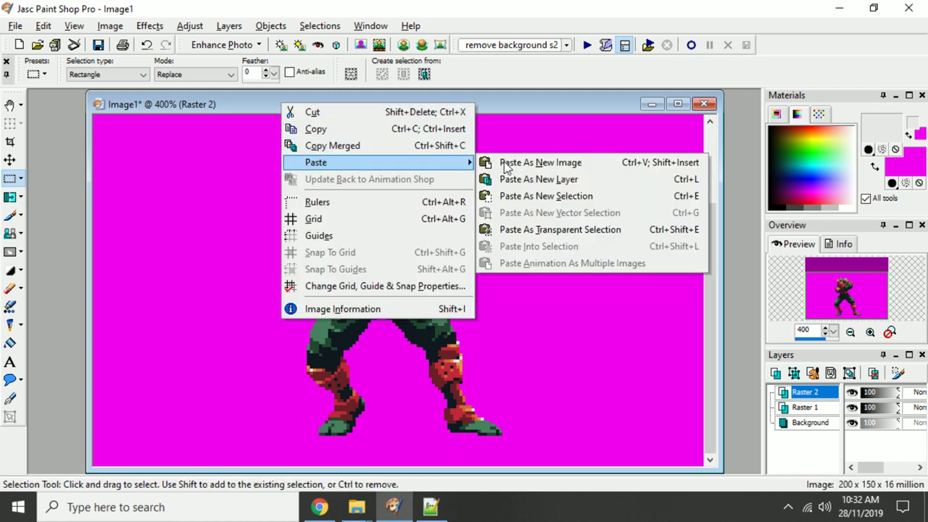
{"action": "left_click", "coordinate": [558, 230]}
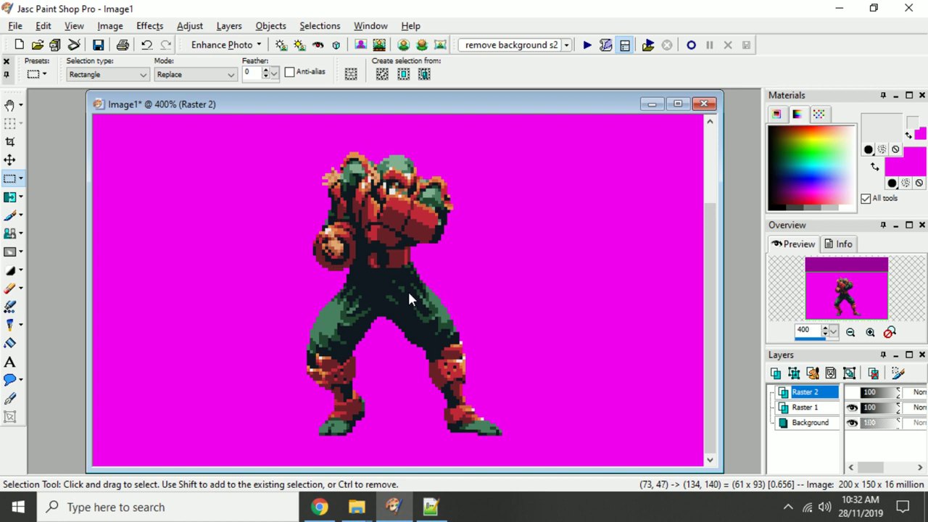
{"action": "left_click", "coordinate": [408, 291]}
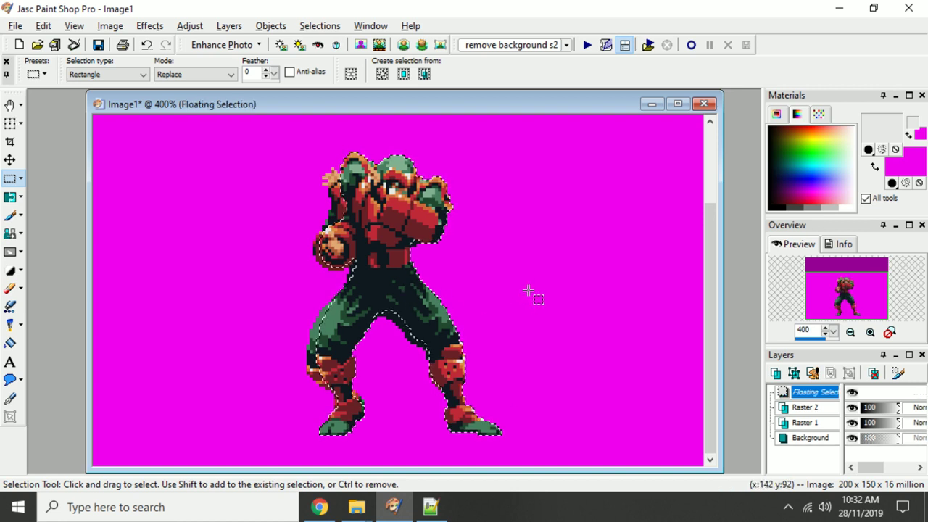
Invert and defloat the selection, fill the area around the sprite on Raster 2 with magenta, and deselect
{"action": "left_click", "coordinate": [320, 26]}
{"action": "left_click", "coordinate": [351, 116]}
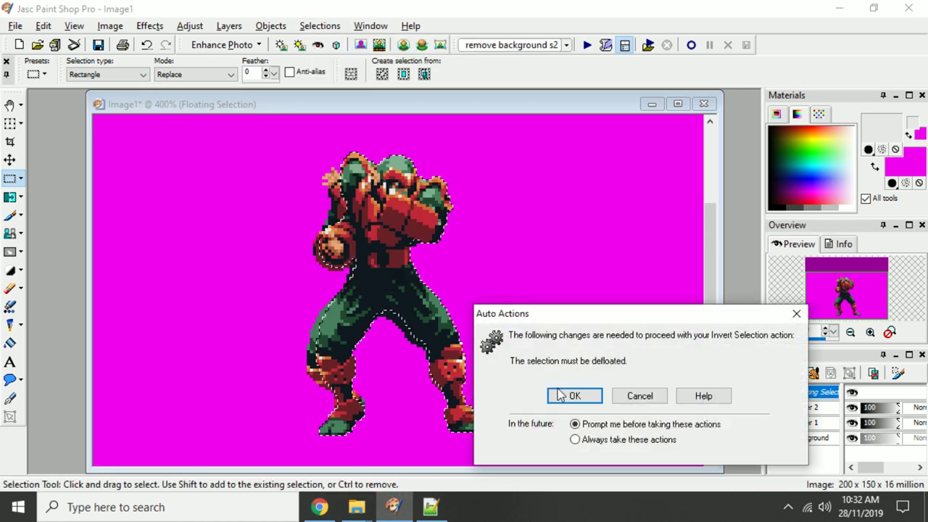
{"action": "left_click", "coordinate": [570, 394]}
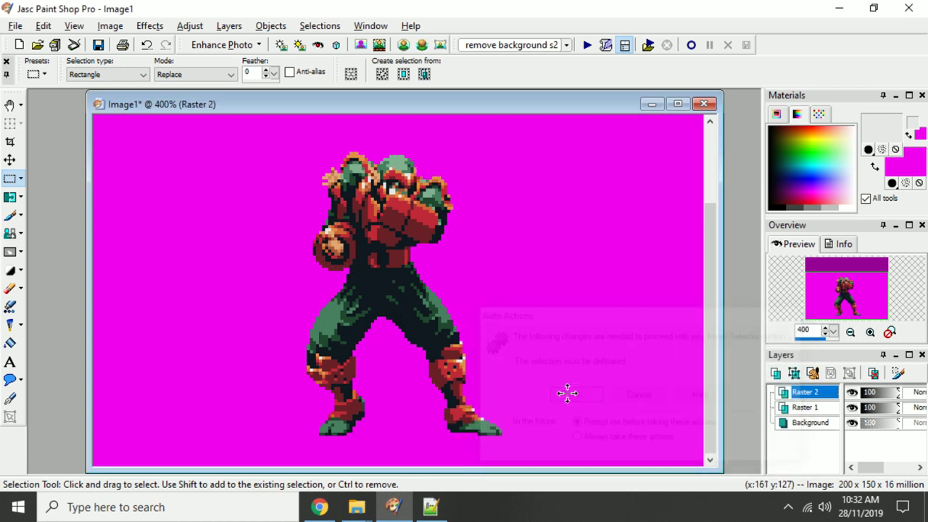
{"action": "left_click", "coordinate": [10, 343]}
{"action": "left_click", "coordinate": [151, 278]}
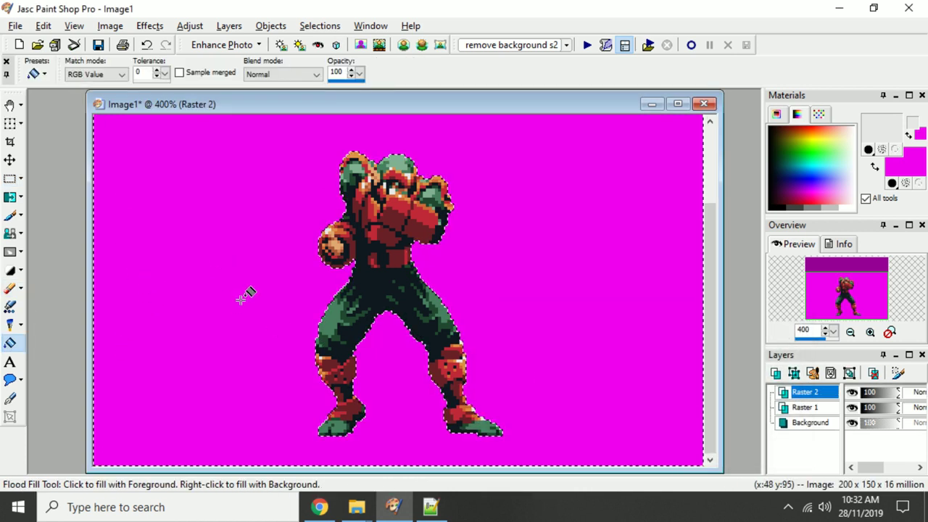
{"action": "left_click", "coordinate": [9, 178]}
{"action": "left_click", "coordinate": [351, 249]}
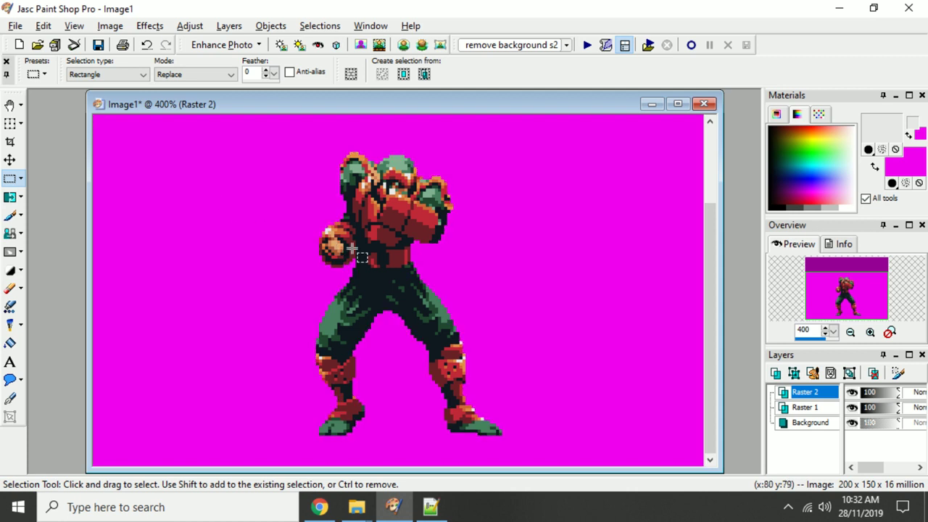
Toggle the Raster 2 layer's visibility repeatedly to compare its stand frame with the one below
{"action": "left_click", "coordinate": [852, 392]}
{"action": "left_click", "coordinate": [853, 392]}
{"action": "left_click", "coordinate": [852, 392]}
{"action": "left_click", "coordinate": [853, 392]}
{"action": "left_click", "coordinate": [854, 392]}
{"action": "left_click", "coordinate": [853, 392]}
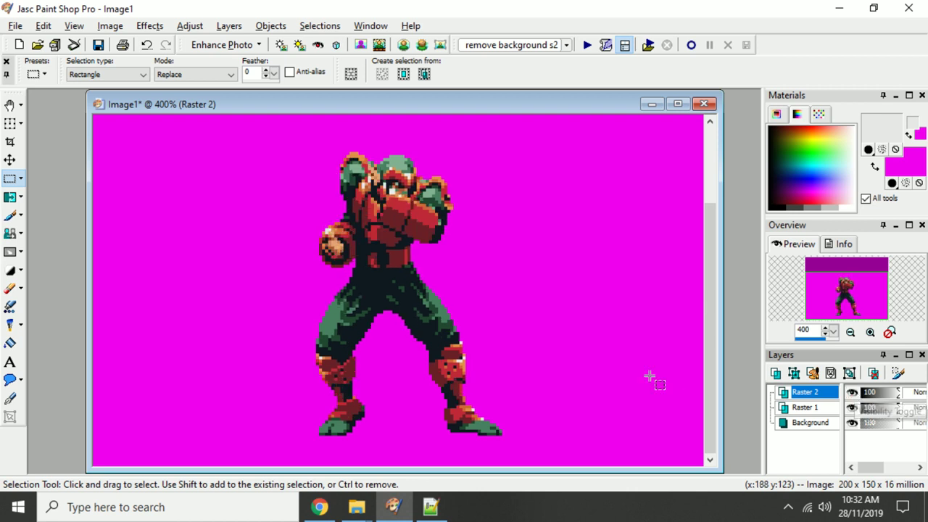
Add another raster layer with default settings above Raster 2 in Image1
{"action": "left_click_drag", "start_coordinate": [510, 110], "coordinate": [516, 136]}
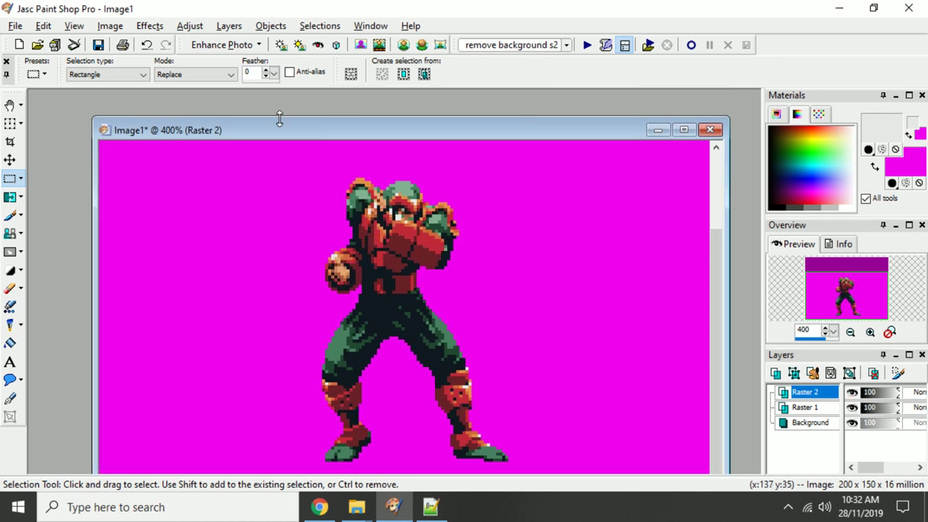
{"action": "left_click", "coordinate": [229, 26]}
{"action": "left_click", "coordinate": [270, 43]}
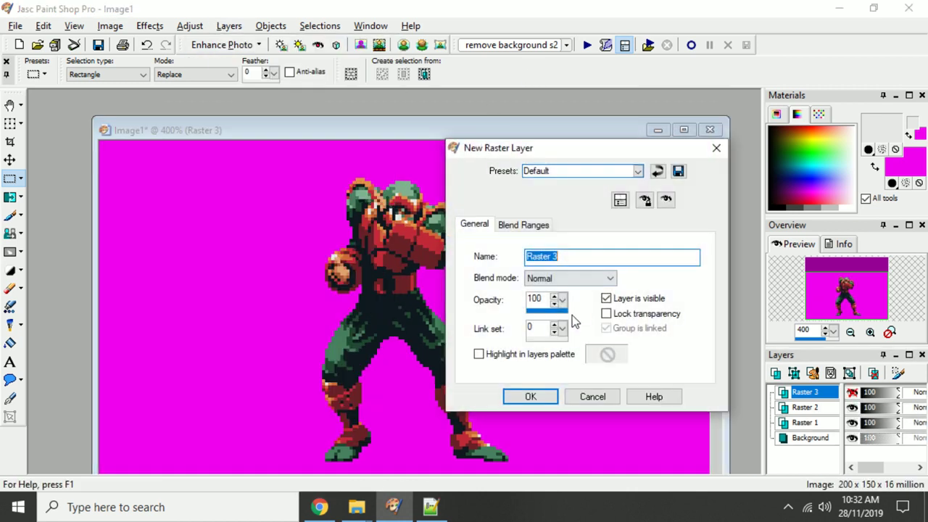
{"action": "left_click", "coordinate": [537, 396]}
Close 0-2.png, copy the 0-3.png sprite, and bring Image1 back to the front
{"action": "left_click_drag", "start_coordinate": [510, 131], "coordinate": [519, 266]}
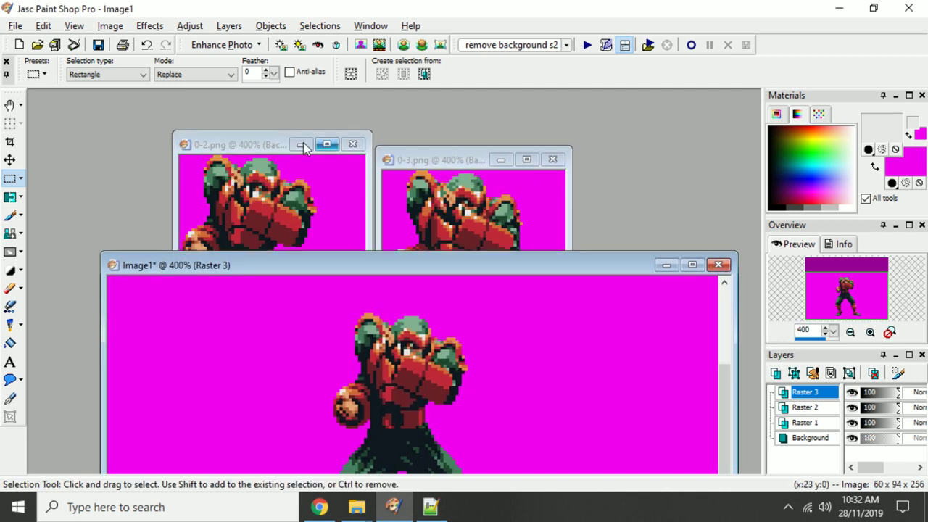
{"action": "left_click", "coordinate": [353, 144]}
{"action": "right_click", "coordinate": [455, 161]}
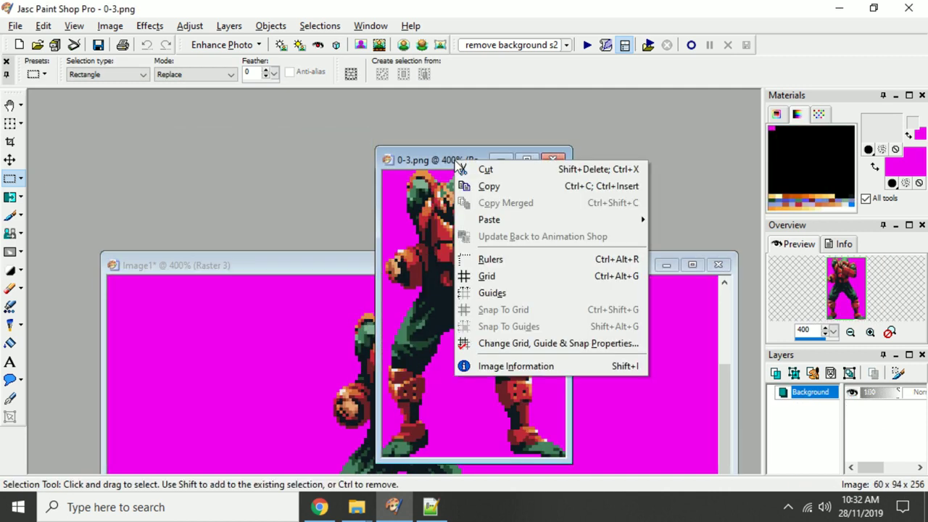
{"action": "left_click", "coordinate": [500, 186]}
{"action": "left_click_drag", "start_coordinate": [329, 266], "coordinate": [298, 123]}
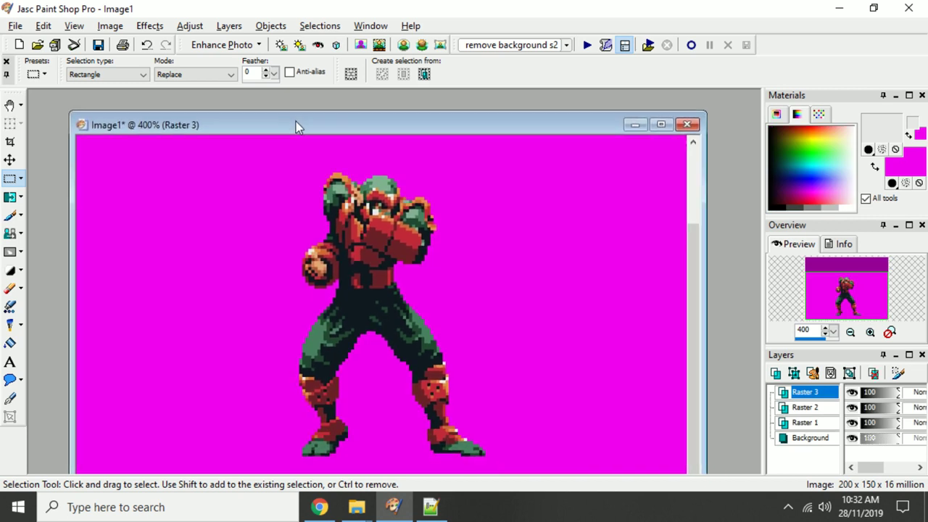
{"action": "left_click", "coordinate": [229, 25]}
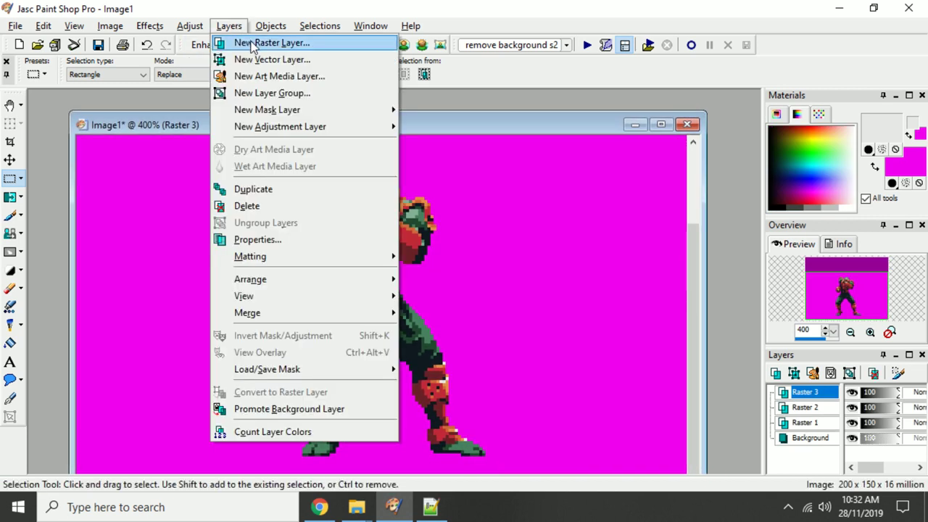
{"action": "left_click", "coordinate": [255, 42]}
{"action": "left_click", "coordinate": [592, 396]}
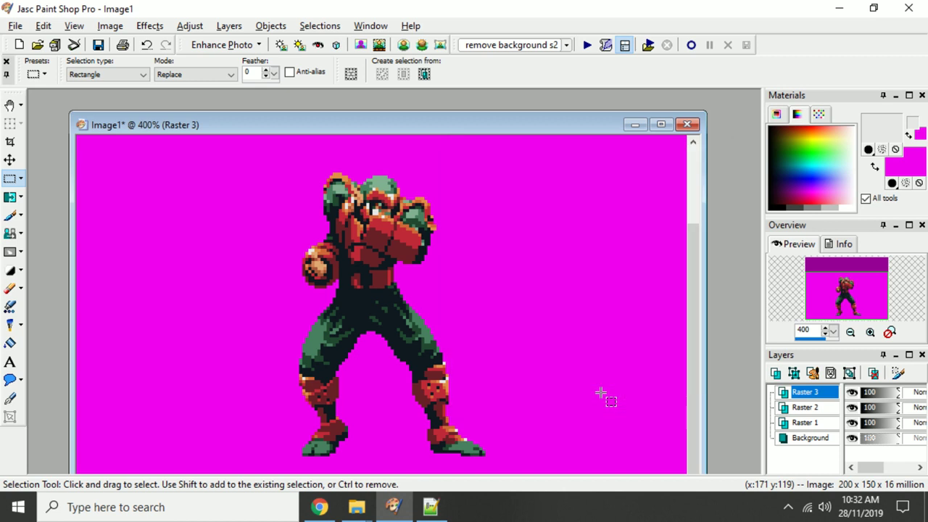
{"action": "left_click", "coordinate": [852, 394]}
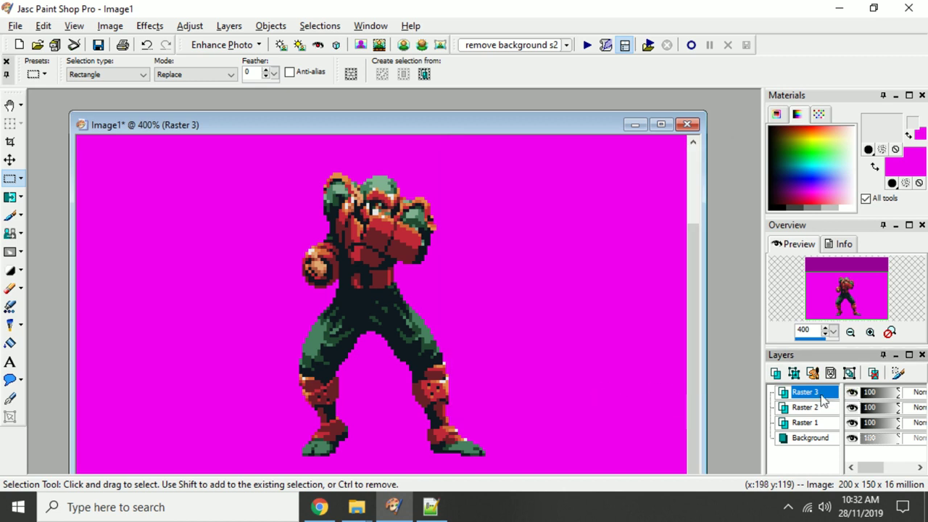
Paste the 0-3.png sprite as a transparent selection on Raster 3, aligning its feet with the Raster 2 frame
{"action": "left_click_drag", "start_coordinate": [267, 125], "coordinate": [243, 110]}
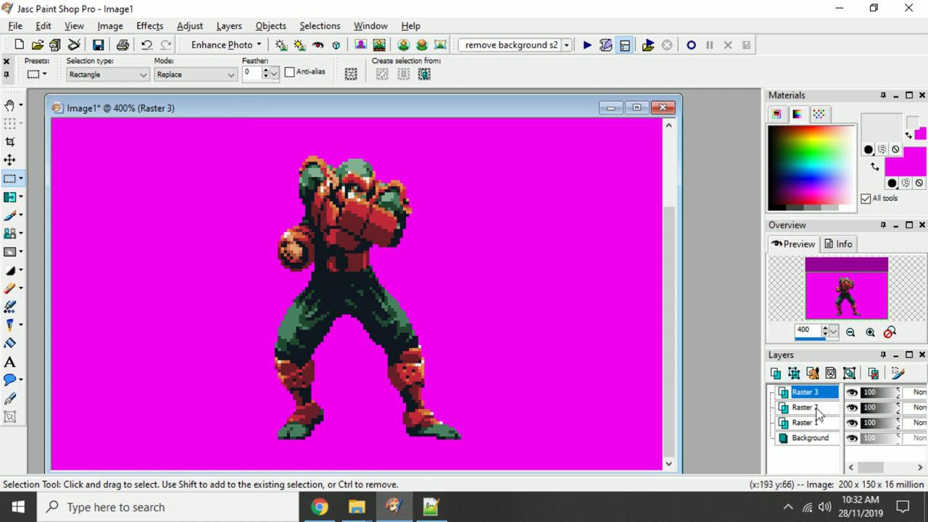
{"action": "left_click_drag", "start_coordinate": [232, 105], "coordinate": [245, 107]}
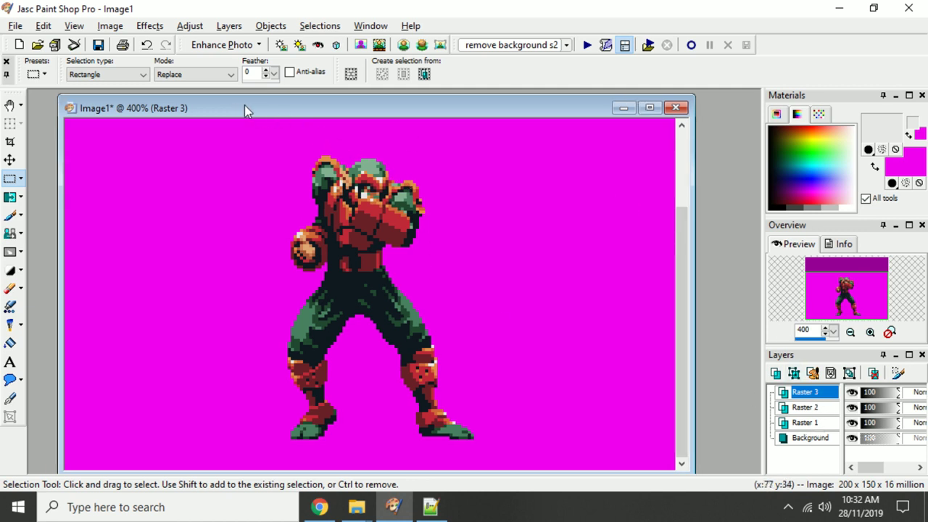
{"action": "right_click", "coordinate": [245, 107]}
{"action": "mouse_move", "coordinate": [331, 165]}
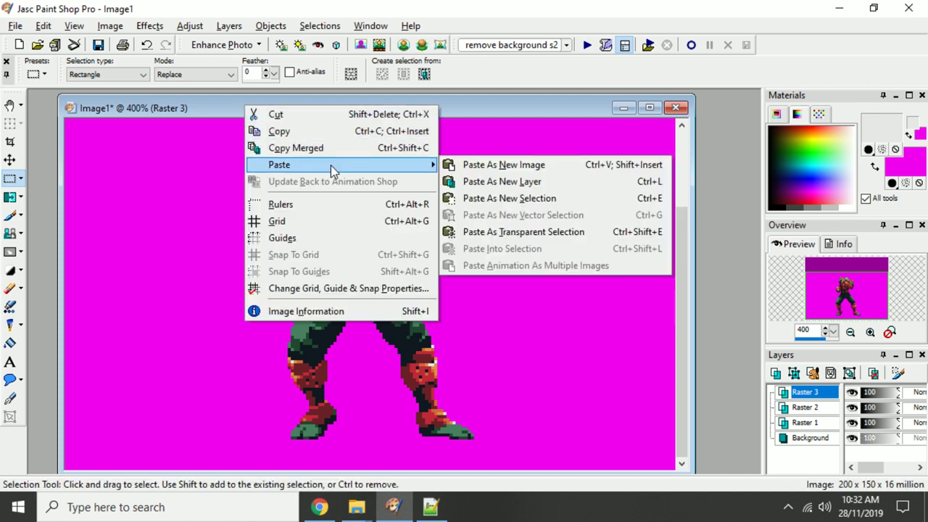
{"action": "left_click", "coordinate": [499, 235]}
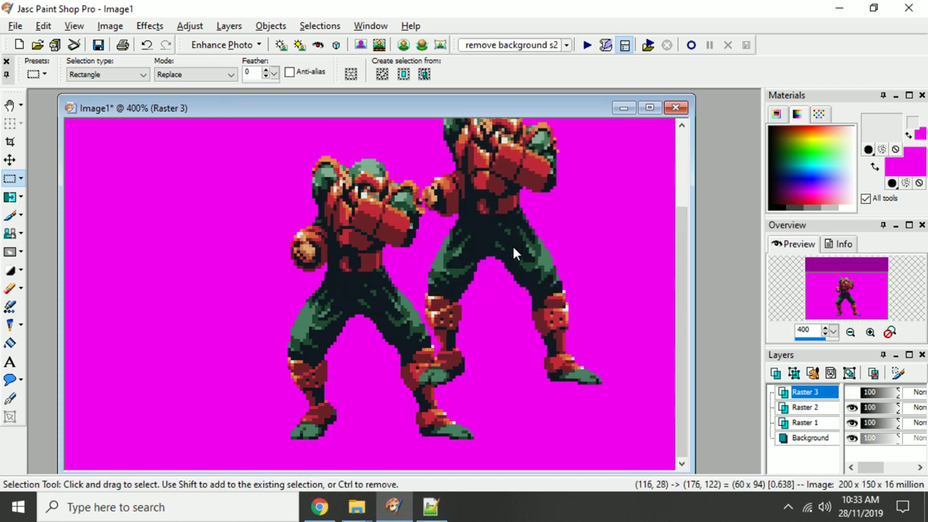
{"action": "left_click", "coordinate": [382, 294]}
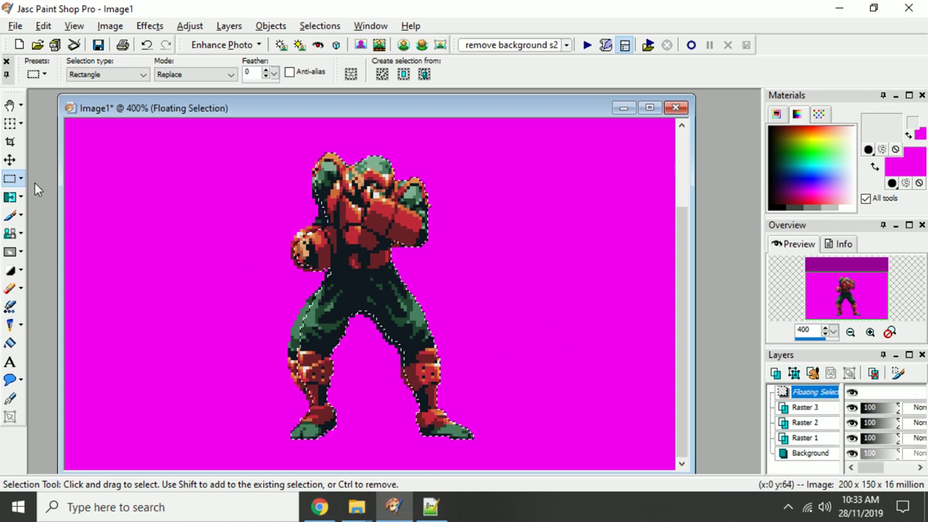
Invert and defloat the selection, fill the area around the sprite on Raster 3 with magenta, and deselect
{"action": "left_click", "coordinate": [308, 28]}
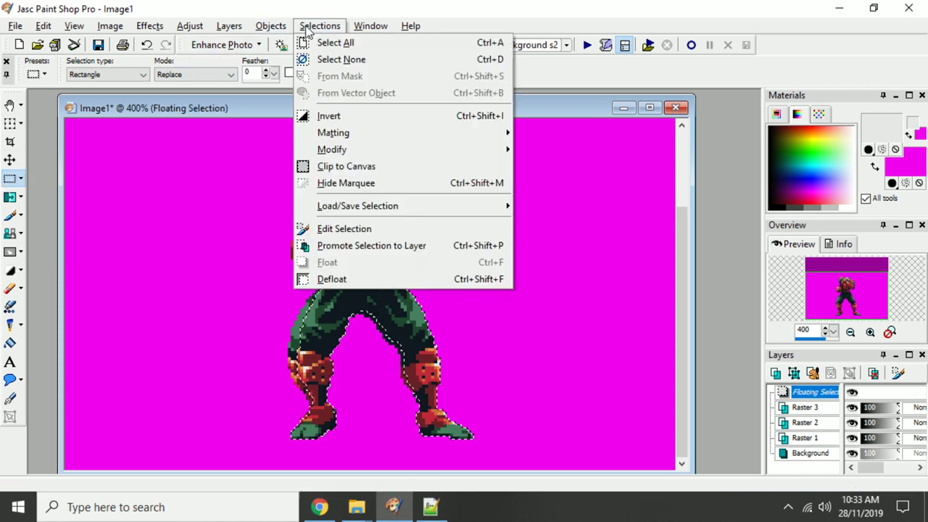
{"action": "left_click", "coordinate": [348, 115]}
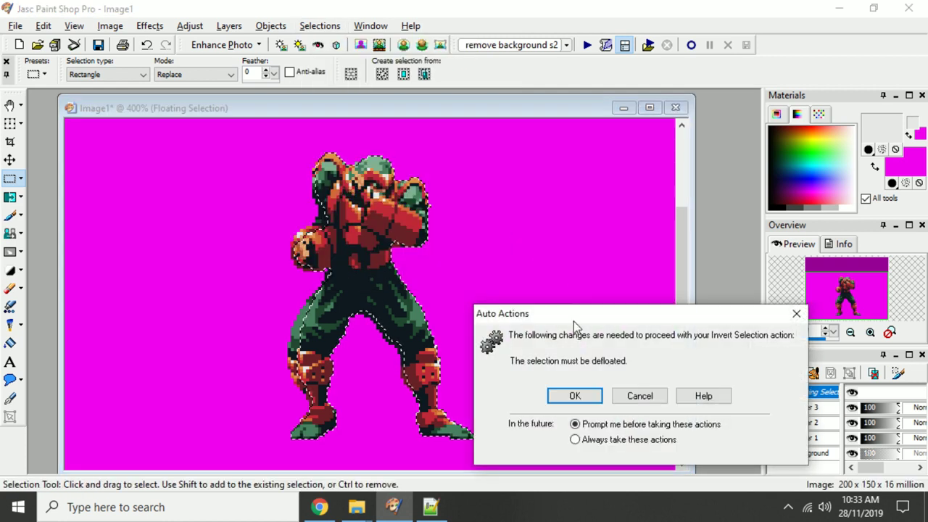
{"action": "left_click", "coordinate": [576, 403]}
{"action": "left_click", "coordinate": [10, 342]}
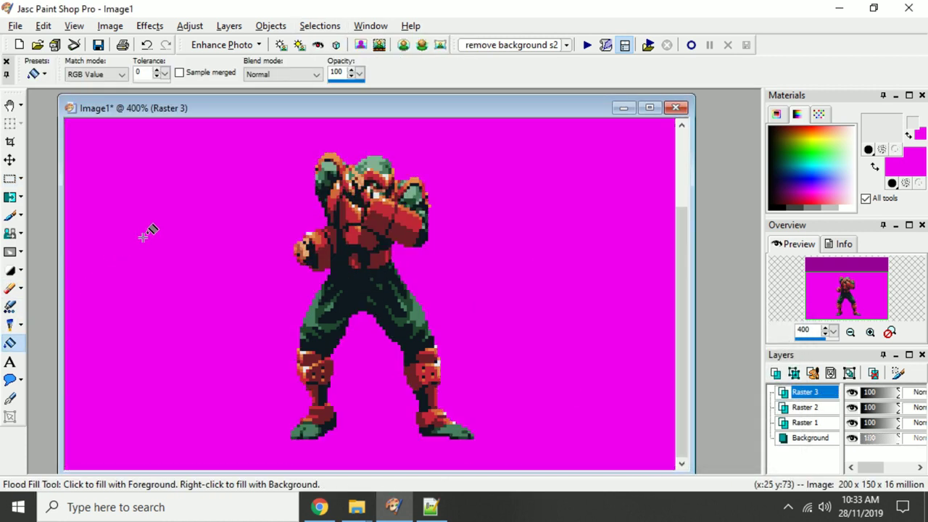
{"action": "left_click", "coordinate": [10, 178]}
{"action": "key", "text": "ctrl+d"}
Toggle the Raster 3 layer's visibility repeatedly to check its alignment against the Raster 2 frame
{"action": "left_click", "coordinate": [853, 394]}
{"action": "left_click", "coordinate": [853, 395]}
{"action": "left_click", "coordinate": [853, 394]}
{"action": "left_click", "coordinate": [853, 394]}
{"action": "left_click", "coordinate": [853, 394]}
{"action": "left_click", "coordinate": [853, 394]}
{"action": "left_click", "coordinate": [853, 394]}
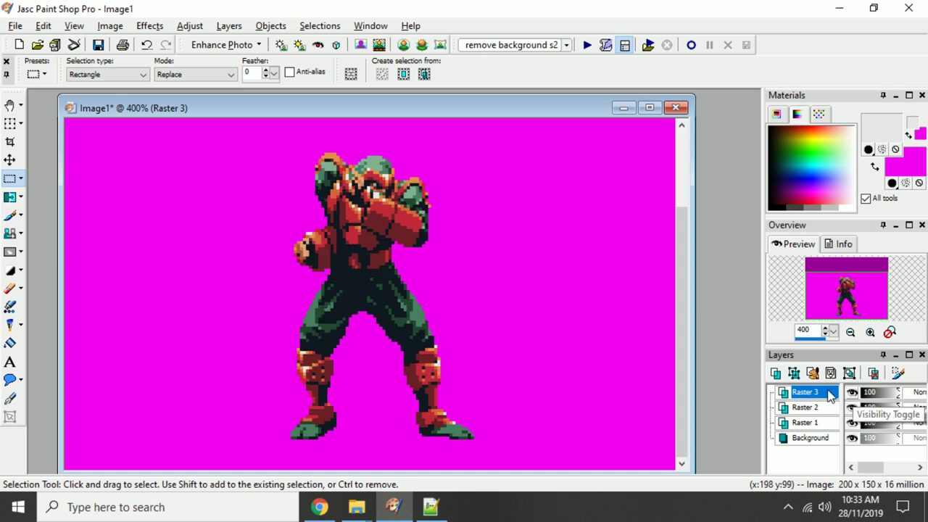
Hide the Raster 3, Raster 2 and Raster 1 layers of Image1 and close 0-3.png
{"action": "left_click", "coordinate": [853, 392]}
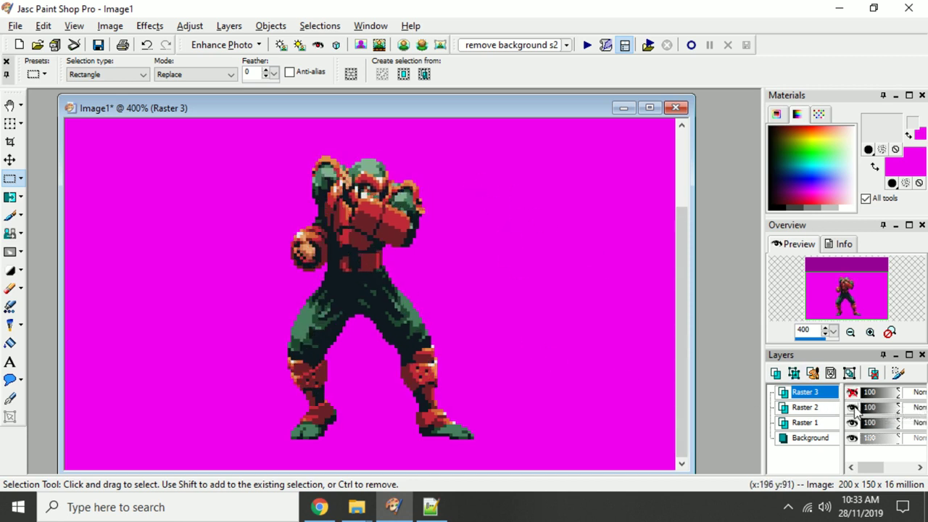
{"action": "left_click", "coordinate": [853, 407]}
{"action": "left_click", "coordinate": [853, 423]}
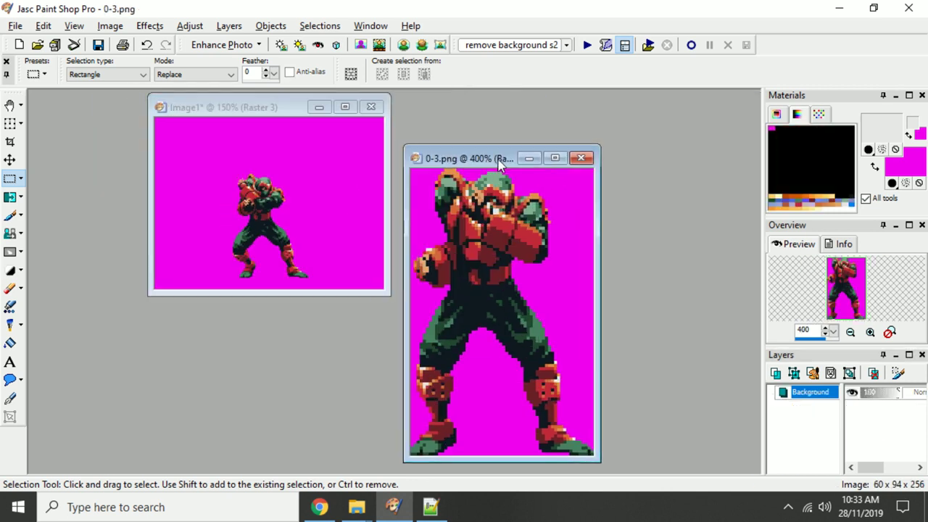
{"action": "left_click_drag", "start_coordinate": [499, 166], "coordinate": [526, 165]}
{"action": "left_click", "coordinate": [608, 158]}
Copy Image1 merged with only the Background visible, paste it as a new image, and move that image clear of Image1
{"action": "left_click_drag", "start_coordinate": [272, 109], "coordinate": [442, 135]}
{"action": "right_click", "coordinate": [443, 135]}
{"action": "left_click", "coordinate": [493, 172]}
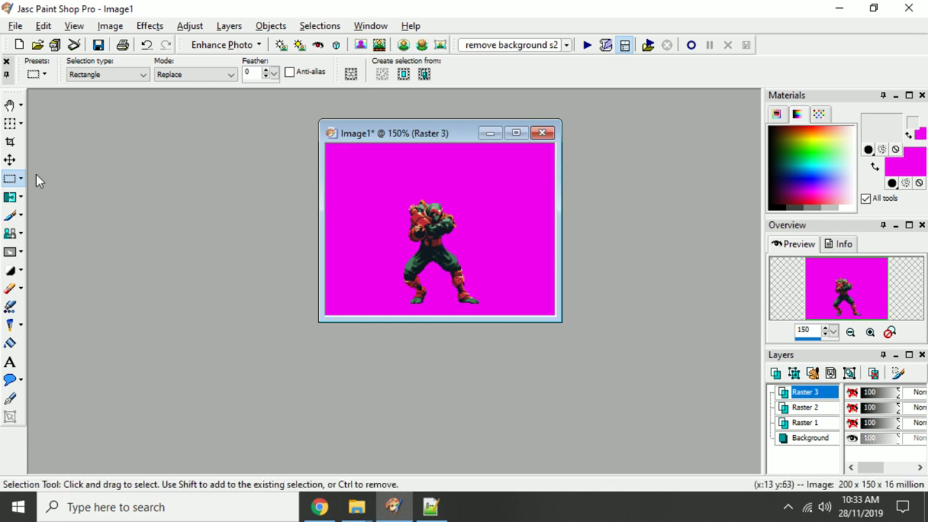
{"action": "right_click", "coordinate": [77, 172]}
{"action": "left_click", "coordinate": [169, 253]}
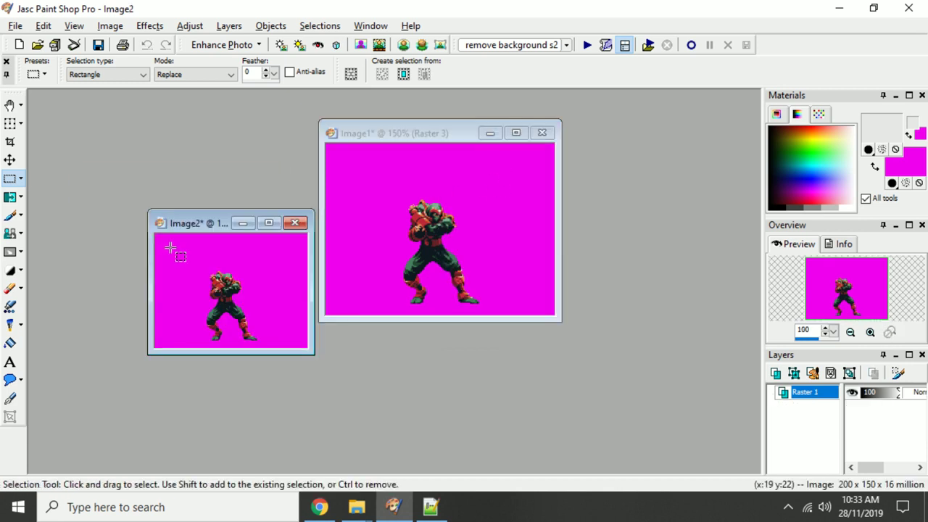
{"action": "left_click_drag", "start_coordinate": [182, 226], "coordinate": [70, 113]}
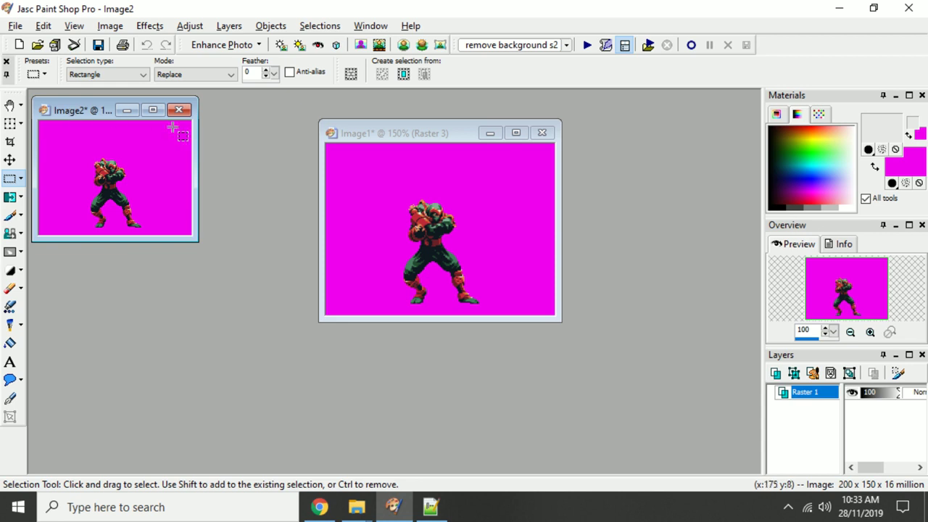
Load the kazuma palette onto Image2 with nearest color matching, flattening the image
{"action": "key", "text": "shift+o"}
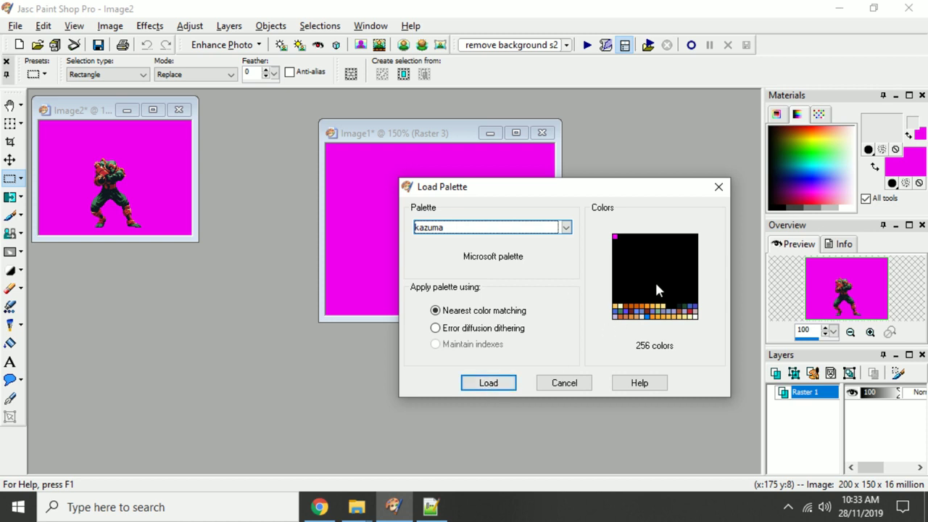
{"action": "left_click", "coordinate": [499, 386]}
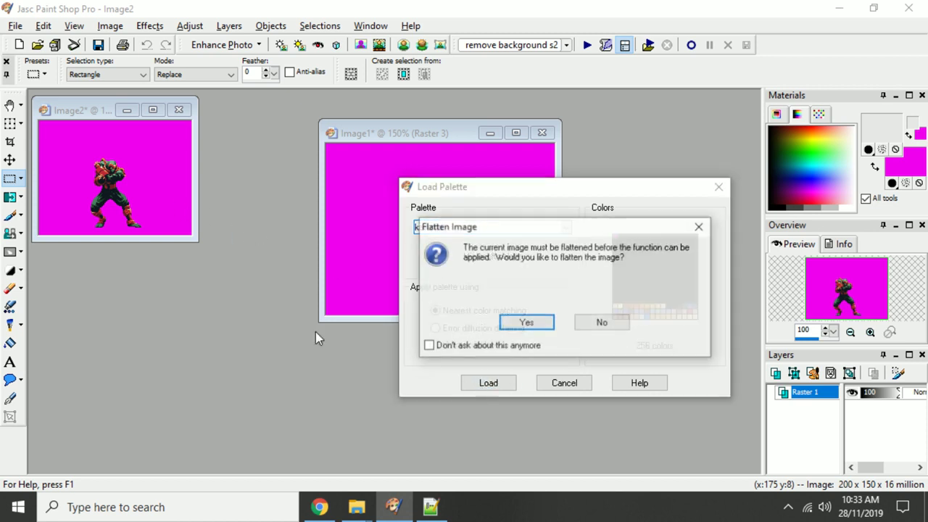
{"action": "left_click", "coordinate": [525, 320]}
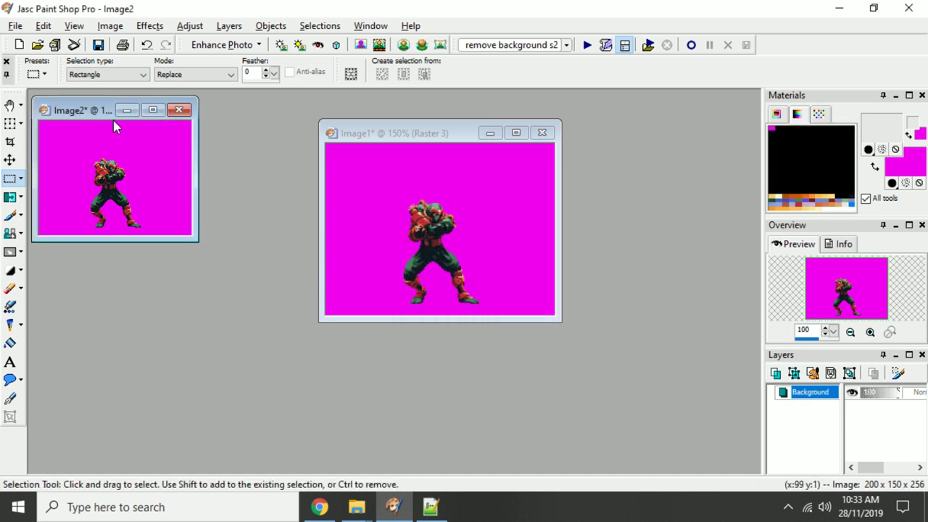
Save Image2 as the CompuServe GIF stand1.gif in the kazuma folder, replacing the existing file, and close it
{"action": "key", "text": "ctrl+s"}
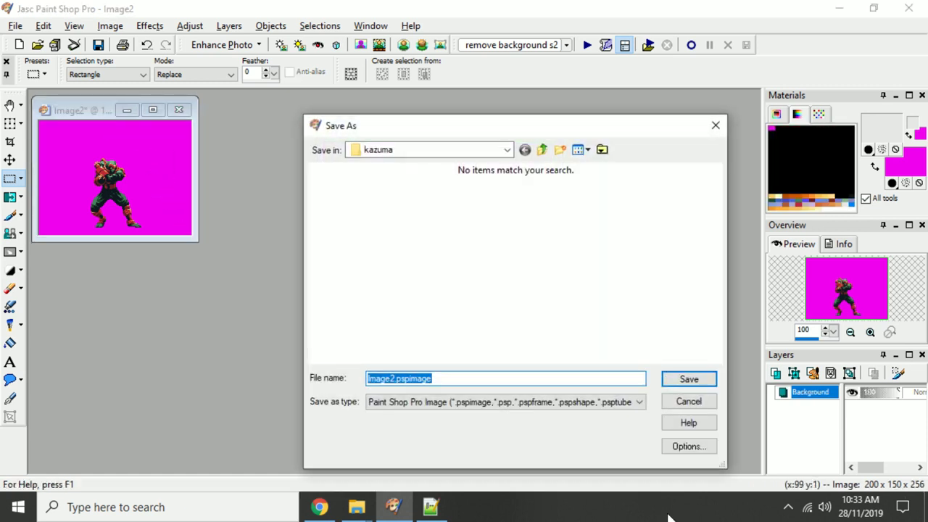
{"action": "left_click", "coordinate": [569, 408]}
{"action": "left_click_drag", "start_coordinate": [649, 307], "coordinate": [652, 153]}
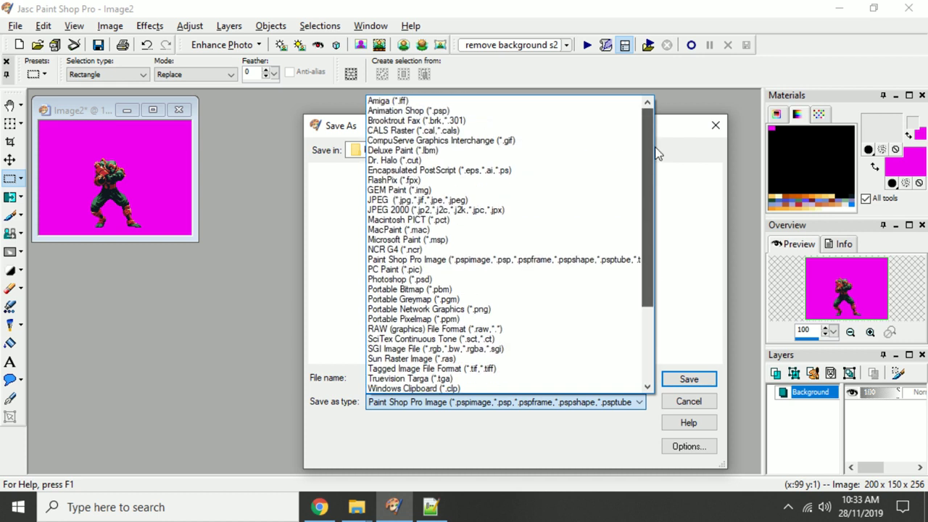
{"action": "left_click", "coordinate": [556, 142]}
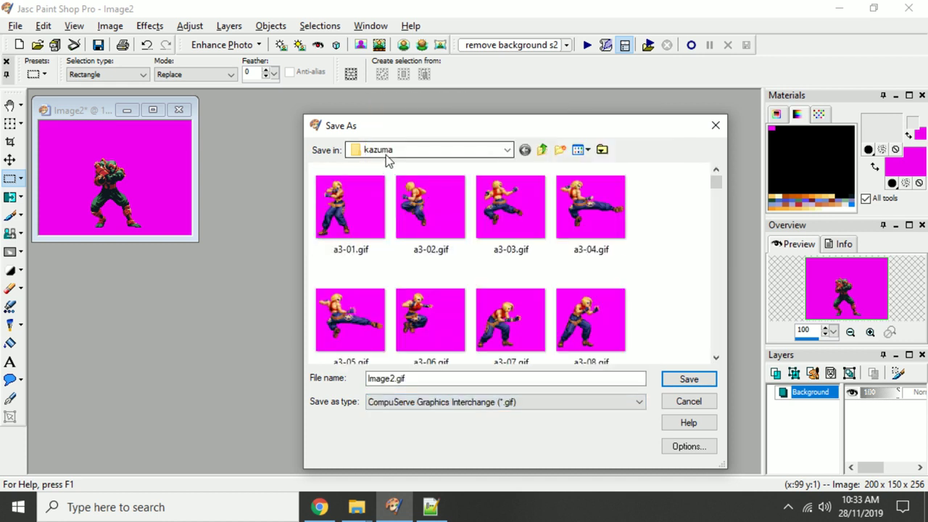
{"action": "left_click", "coordinate": [363, 212]}
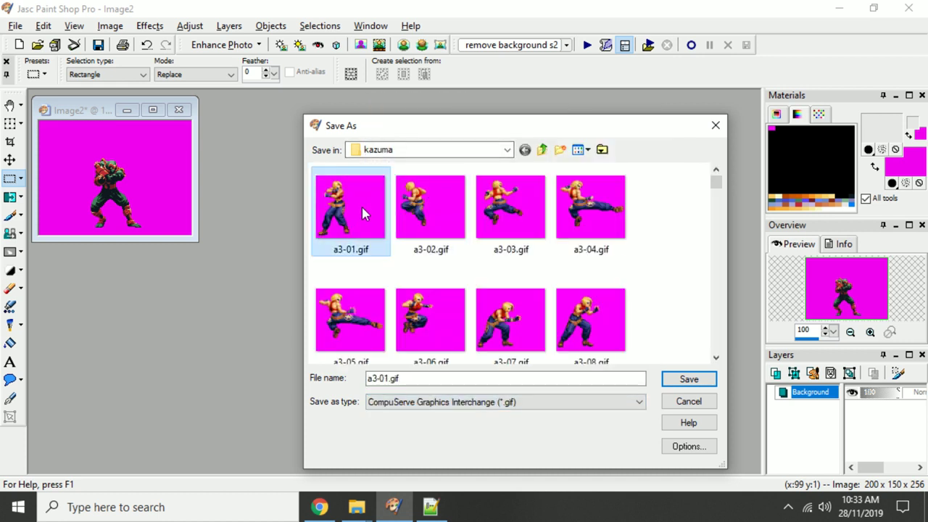
{"action": "left_click_drag", "start_coordinate": [412, 379], "coordinate": [173, 380]}
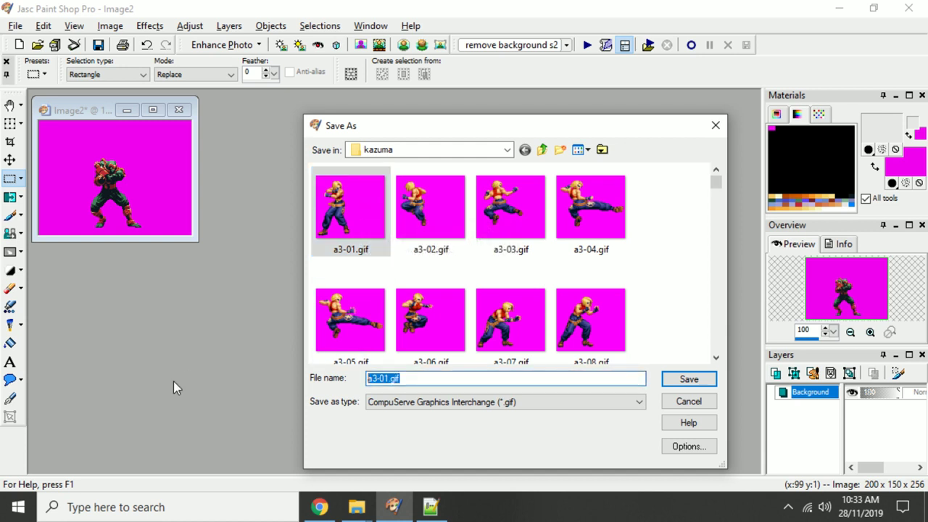
{"action": "type", "text": "st"}
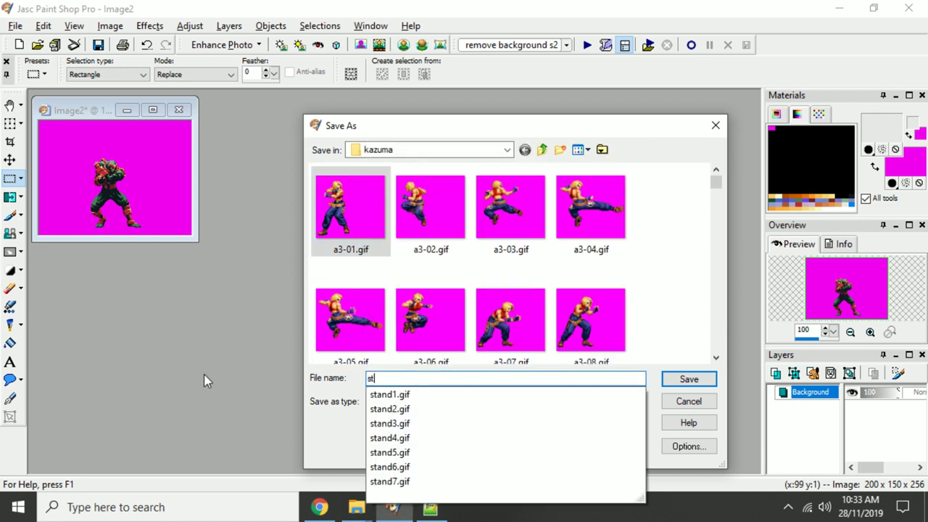
{"action": "left_click", "coordinate": [382, 397]}
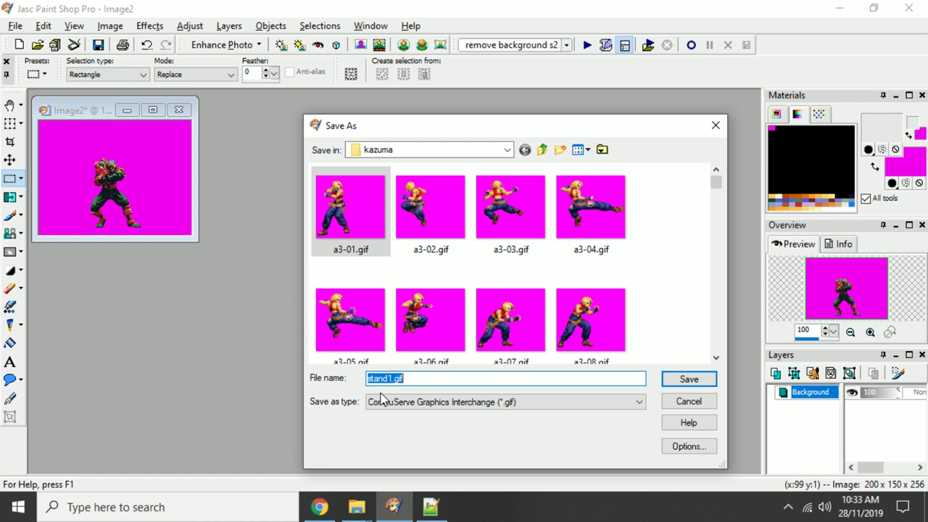
{"action": "left_click", "coordinate": [694, 379]}
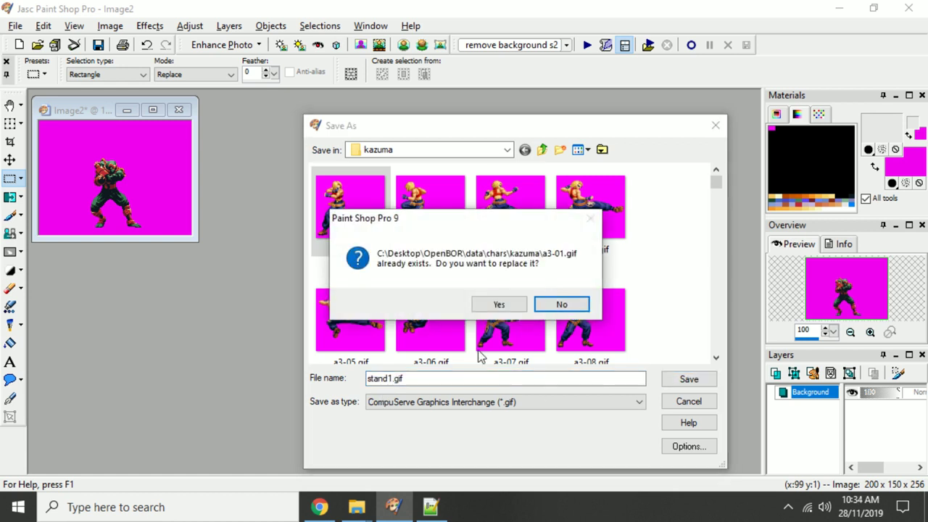
{"action": "left_click", "coordinate": [493, 306]}
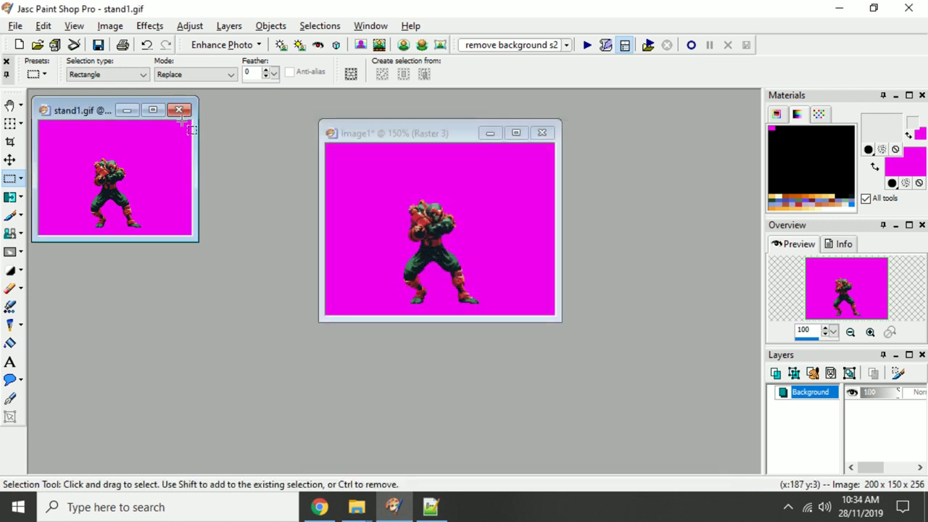
{"action": "left_click", "coordinate": [179, 110]}
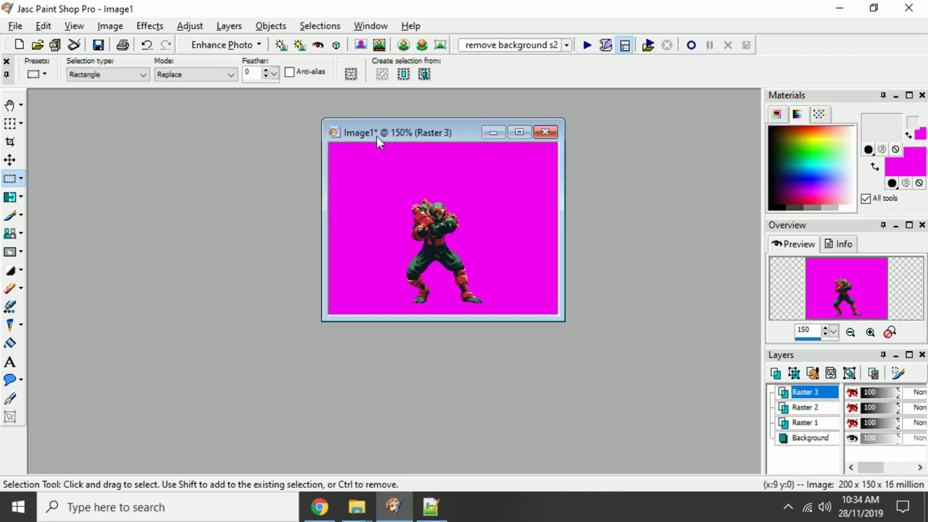
Show the Raster 1 layer of Image1, copy the image merged, and paste it as a new image
{"action": "scroll", "coordinate": [435, 177], "scroll_direction": "up", "scroll_amount": 2}
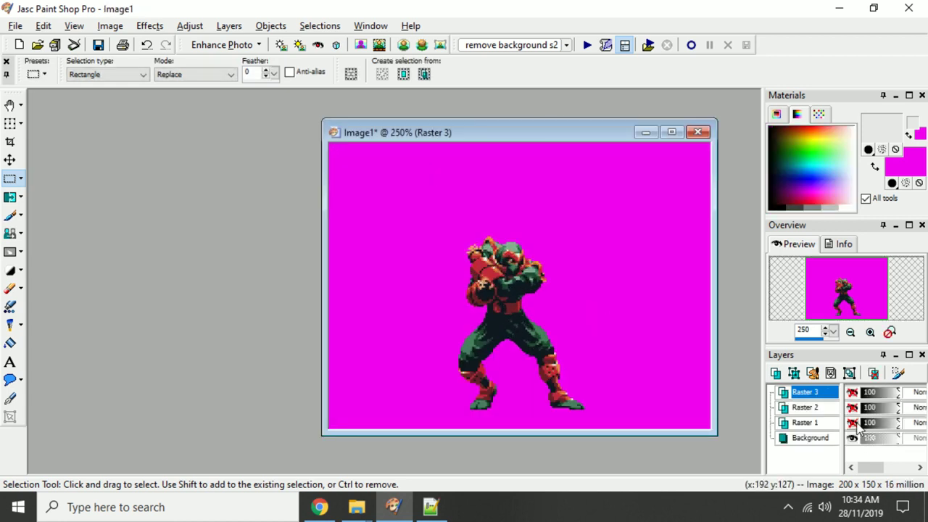
{"action": "left_click", "coordinate": [853, 422]}
{"action": "right_click", "coordinate": [580, 132]}
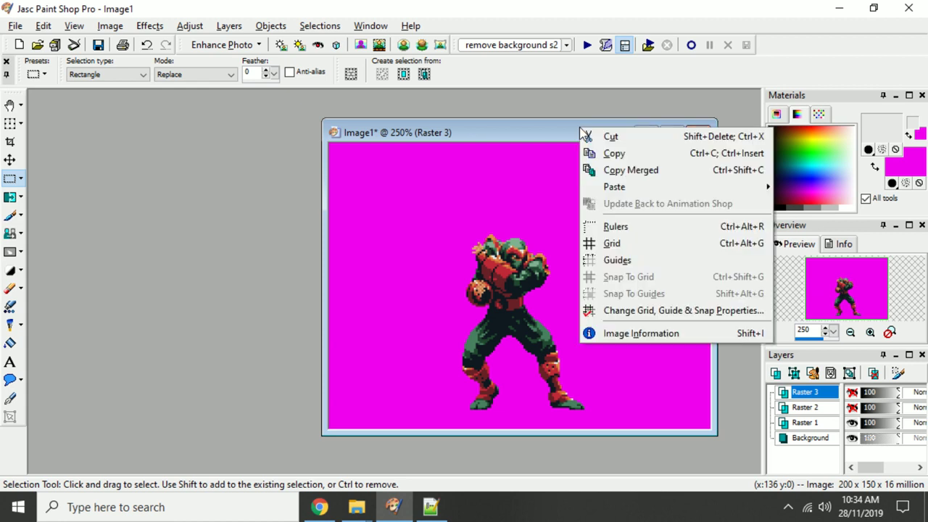
{"action": "left_click", "coordinate": [609, 170]}
{"action": "right_click", "coordinate": [54, 174]}
{"action": "left_click", "coordinate": [140, 258]}
{"action": "scroll", "coordinate": [125, 195], "scroll_direction": "up", "scroll_amount": 2}
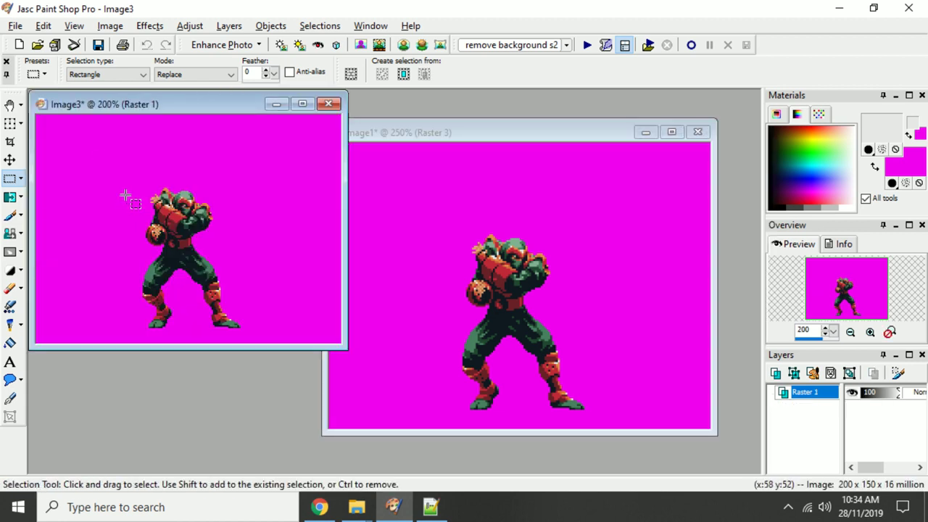
Save the new image as the CompuServe GIF stand2.gif in the kazuma folder, replacing the existing file and accepting the 256-color limit
{"action": "key", "text": "ctrl+s"}
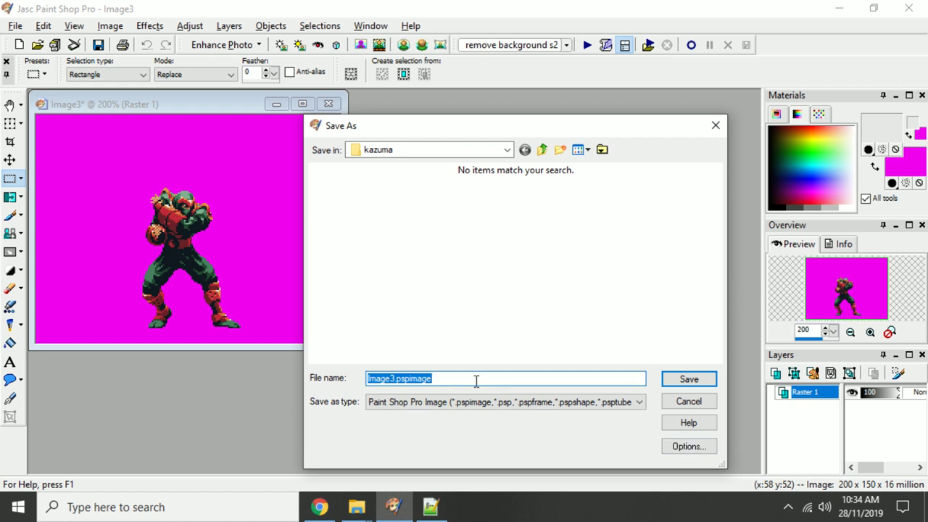
{"action": "left_click", "coordinate": [483, 400]}
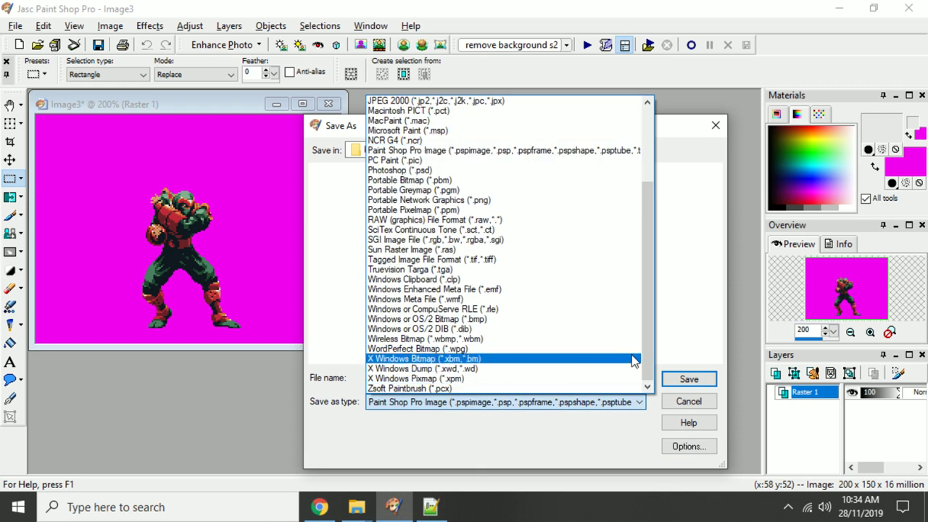
{"action": "scroll", "coordinate": [631, 356], "scroll_direction": "up", "scroll_amount": 4}
{"action": "left_click", "coordinate": [554, 141]}
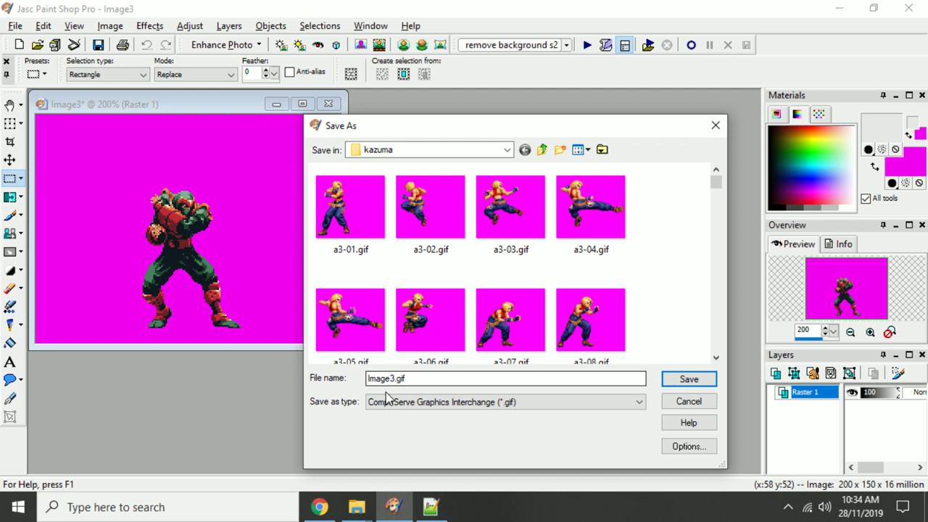
{"action": "type", "text": "st"}
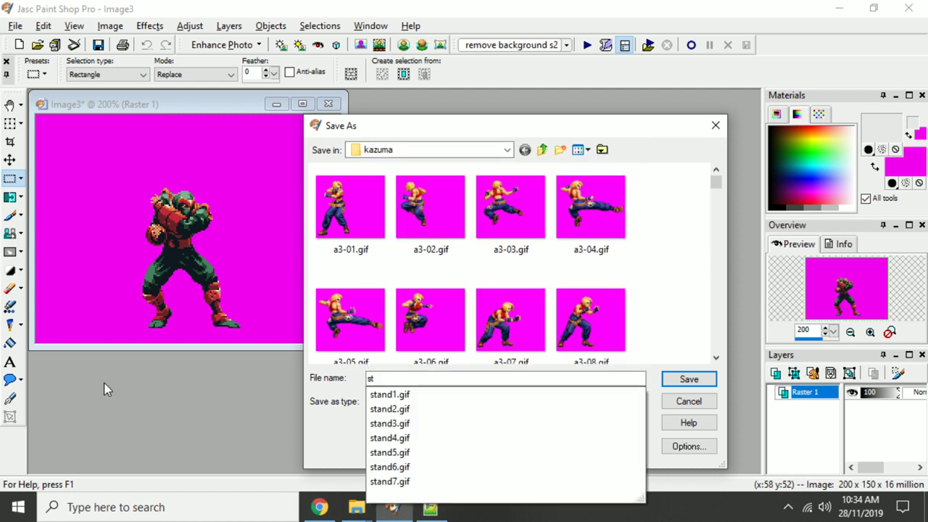
{"action": "left_click", "coordinate": [386, 410]}
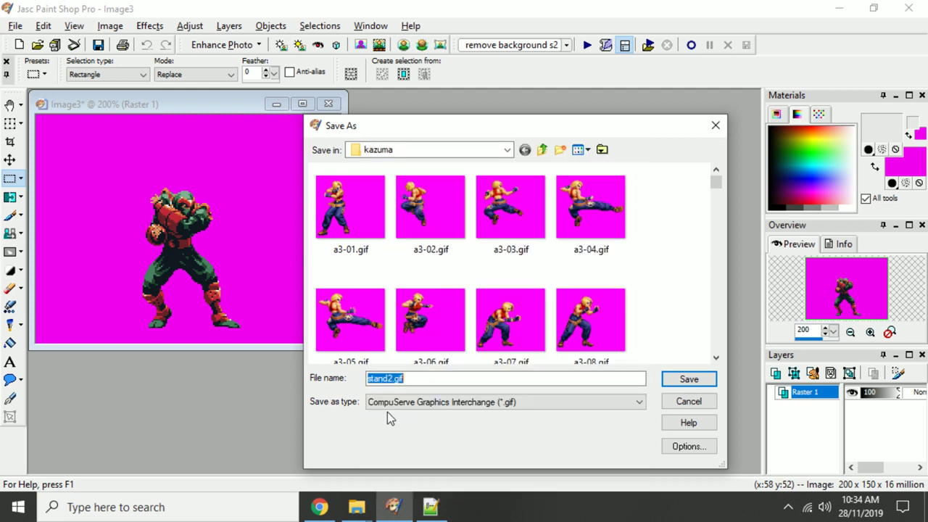
{"action": "left_click", "coordinate": [684, 382]}
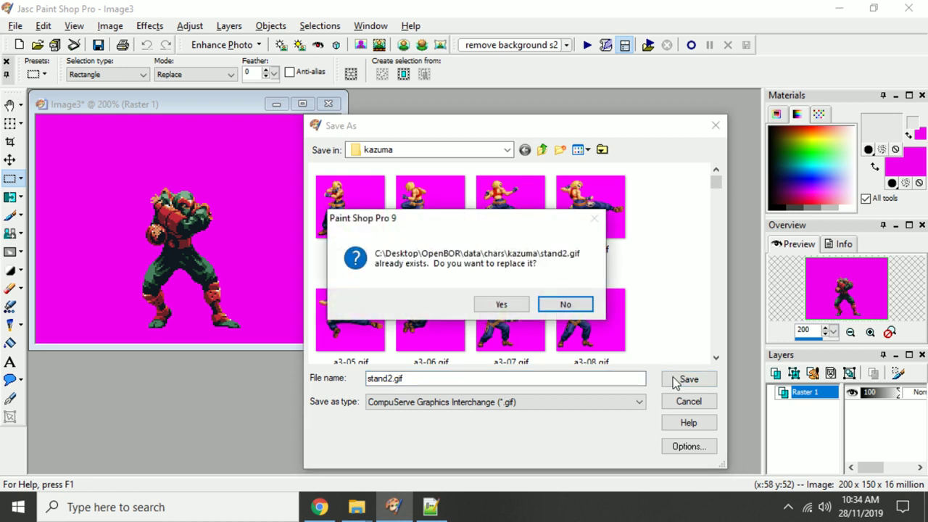
{"action": "left_click", "coordinate": [513, 300]}
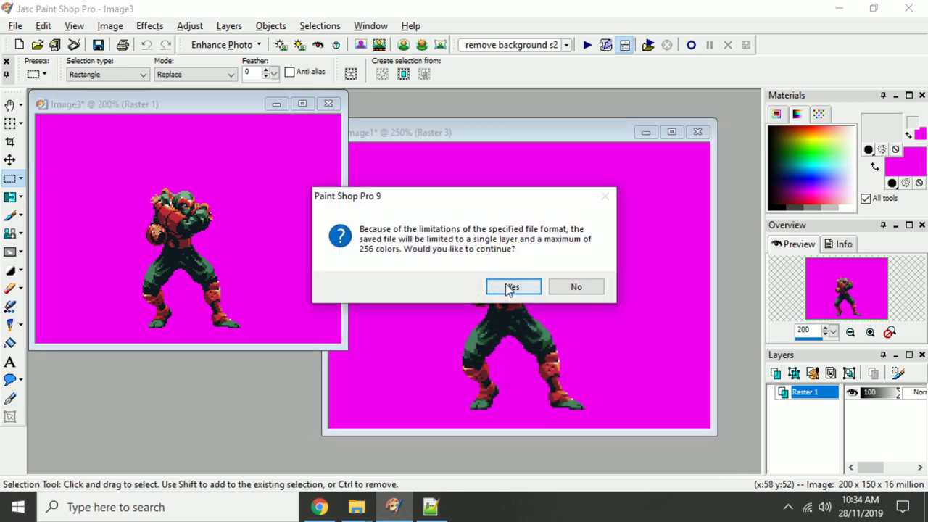
{"action": "left_click", "coordinate": [510, 288]}
Load the kazuma palette onto stand2.gif with nearest color matching, flattening it, then save and close the file
{"action": "key", "text": "shift+o"}
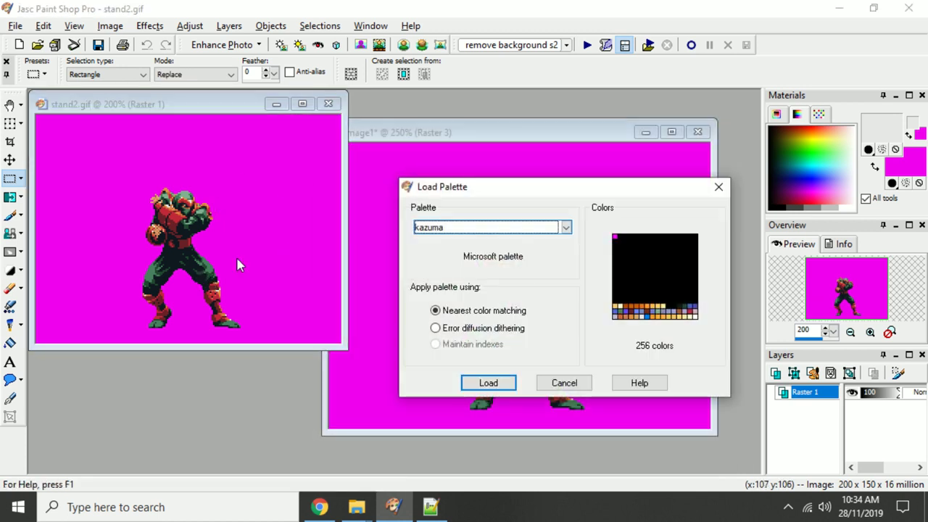
{"action": "left_click", "coordinate": [495, 384]}
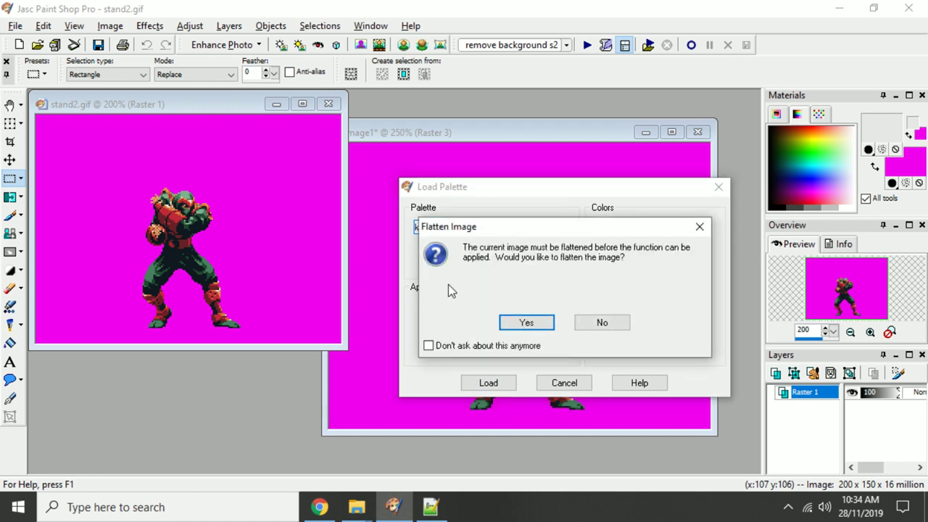
{"action": "left_click", "coordinate": [526, 323]}
{"action": "left_click", "coordinate": [98, 44]}
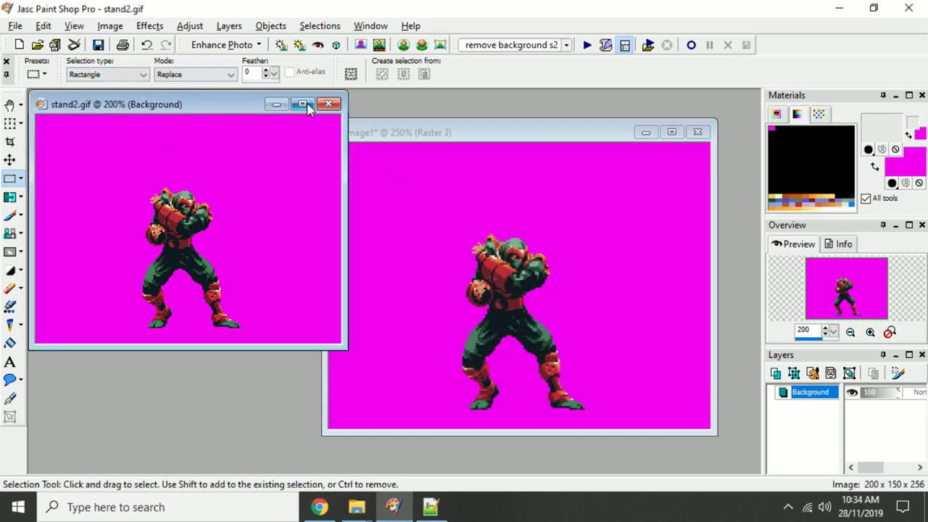
{"action": "left_click", "coordinate": [328, 103]}
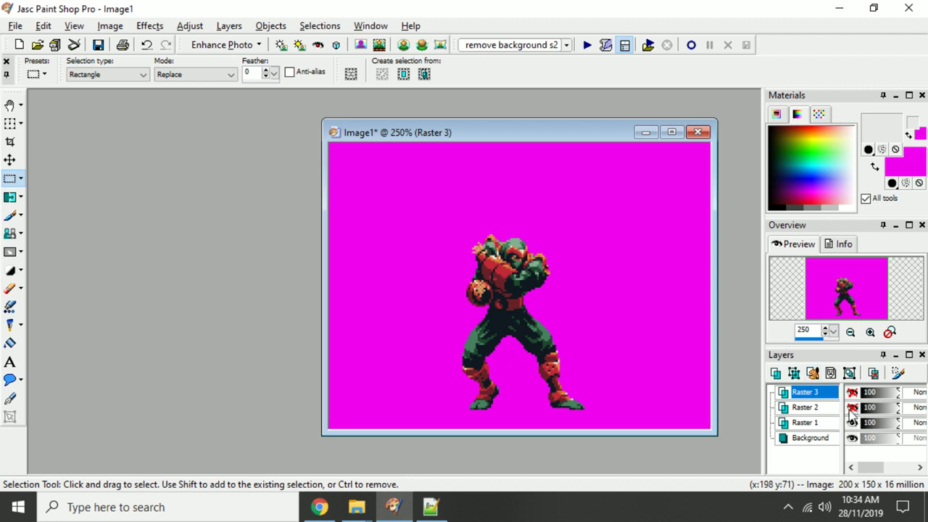
Show the Raster 2 layer in Image1 and paste a merged copy of the visible layers as a new image
{"action": "left_click", "coordinate": [852, 408]}
{"action": "right_click", "coordinate": [509, 130]}
{"action": "left_click", "coordinate": [580, 174]}
{"action": "right_click", "coordinate": [185, 190]}
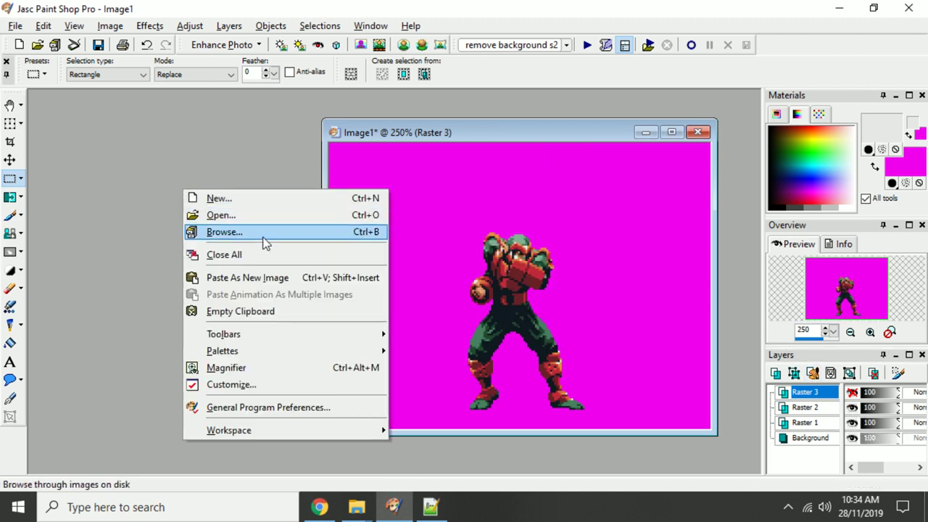
{"action": "left_click", "coordinate": [270, 277]}
Load the kazuma palette into the new image with nearest color matching, agreeing to flatten it
{"action": "key", "text": "shift+o"}
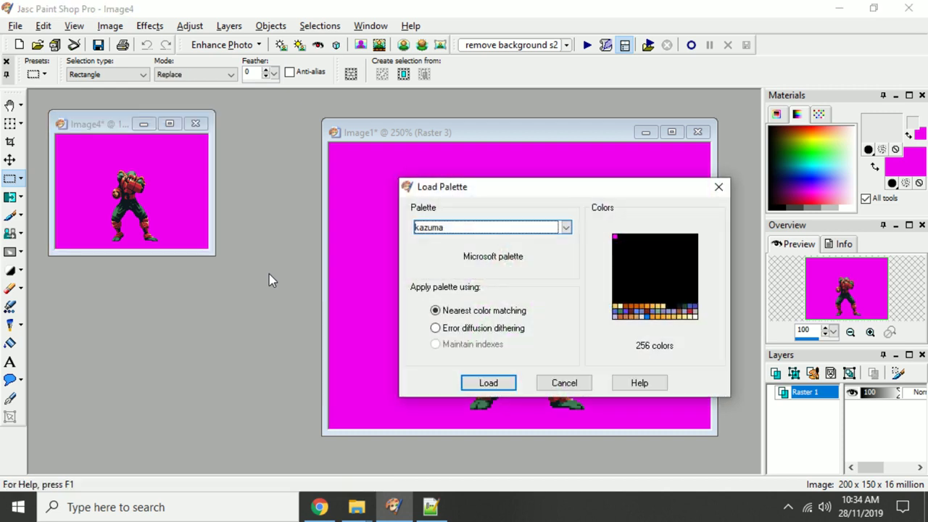
{"action": "left_click", "coordinate": [489, 383]}
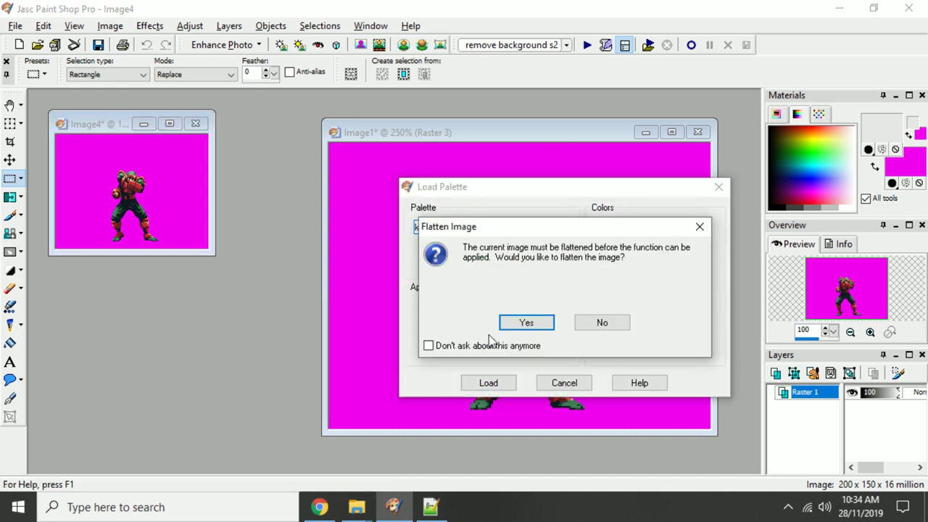
{"action": "left_click", "coordinate": [524, 323]}
{"action": "key", "text": "KP_Add"}
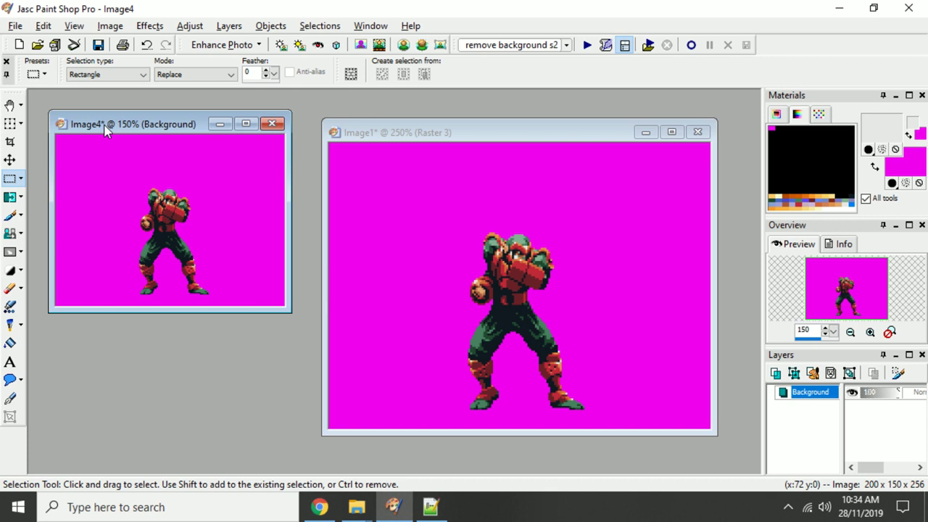
Save the image in CompuServe GIF format as stand3.gif in the kazuma folder, replacing the existing file, and close it
{"action": "key", "text": "F12"}
{"action": "left_click", "coordinate": [603, 403]}
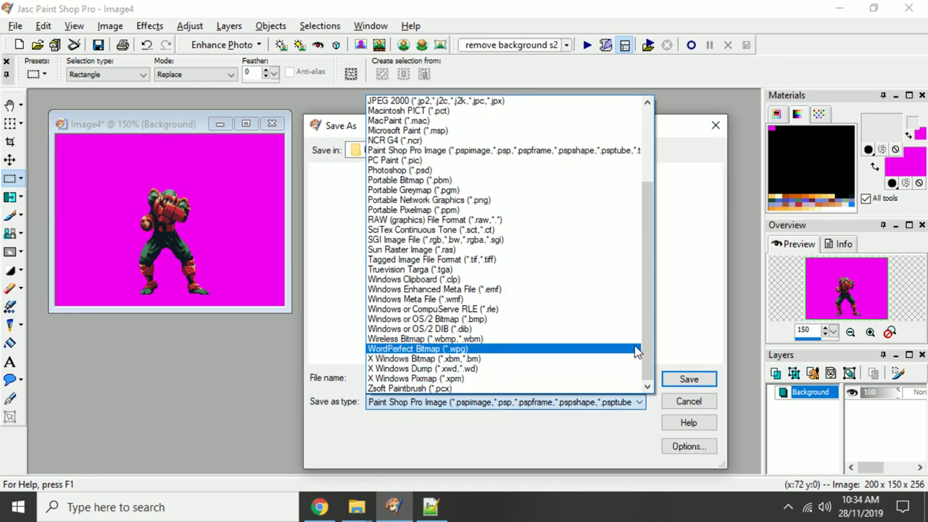
{"action": "scroll", "coordinate": [635, 352], "scroll_direction": "up", "scroll_amount": 3}
{"action": "left_click", "coordinate": [420, 140]}
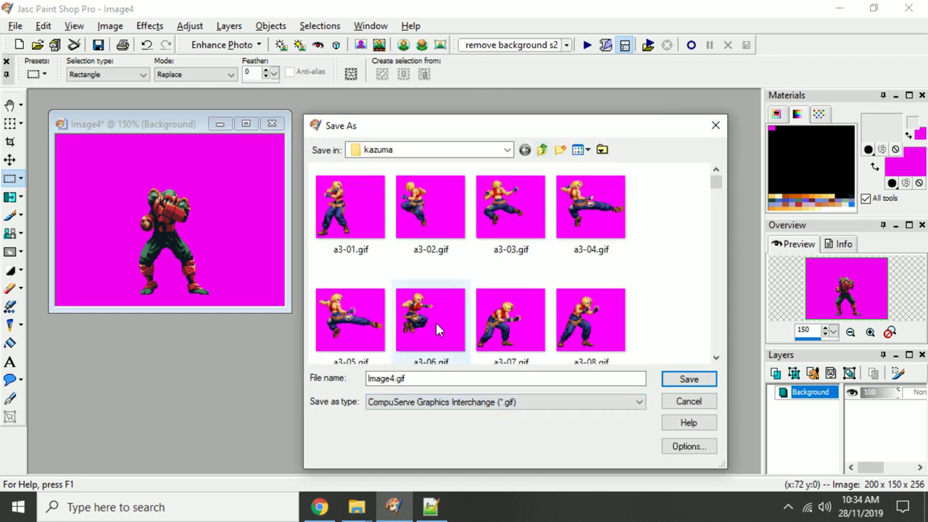
{"action": "double_click", "coordinate": [425, 377]}
{"action": "type", "text": "st"}
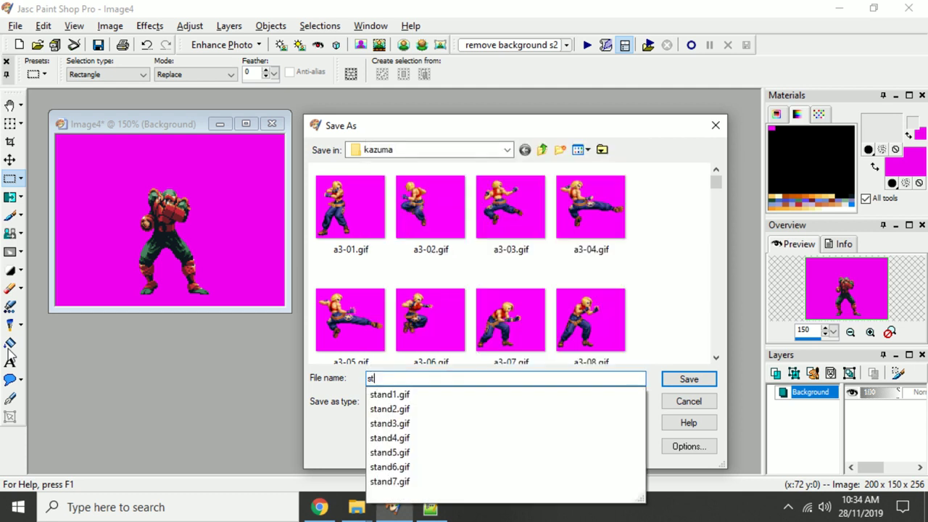
{"action": "left_click", "coordinate": [401, 424]}
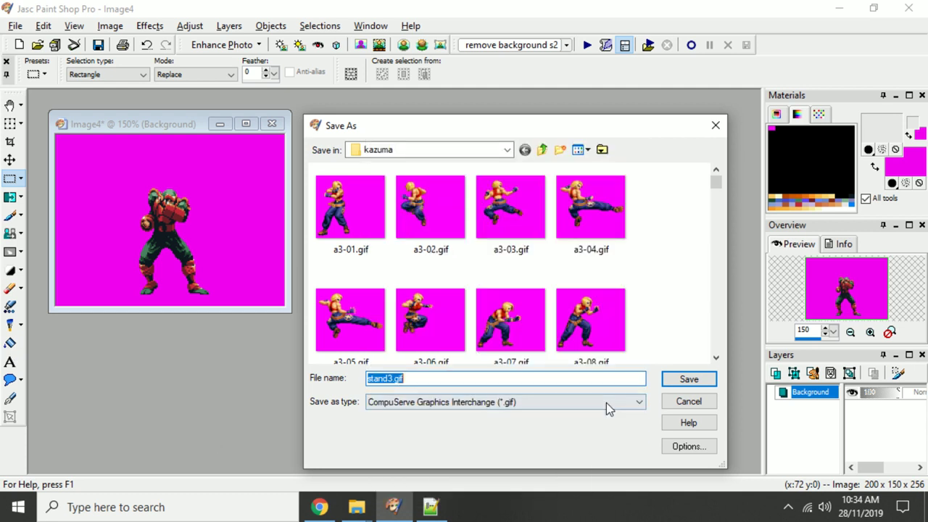
{"action": "key", "text": "Return"}
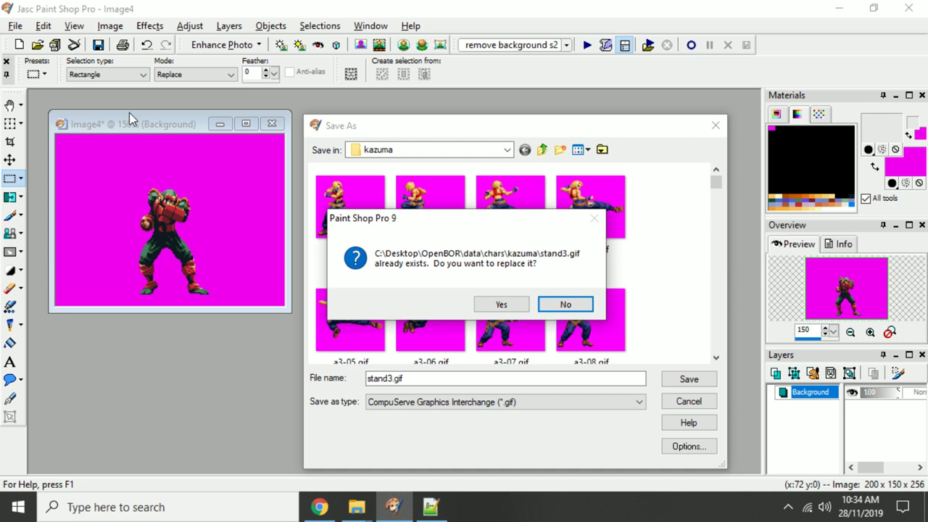
{"action": "left_click", "coordinate": [507, 307]}
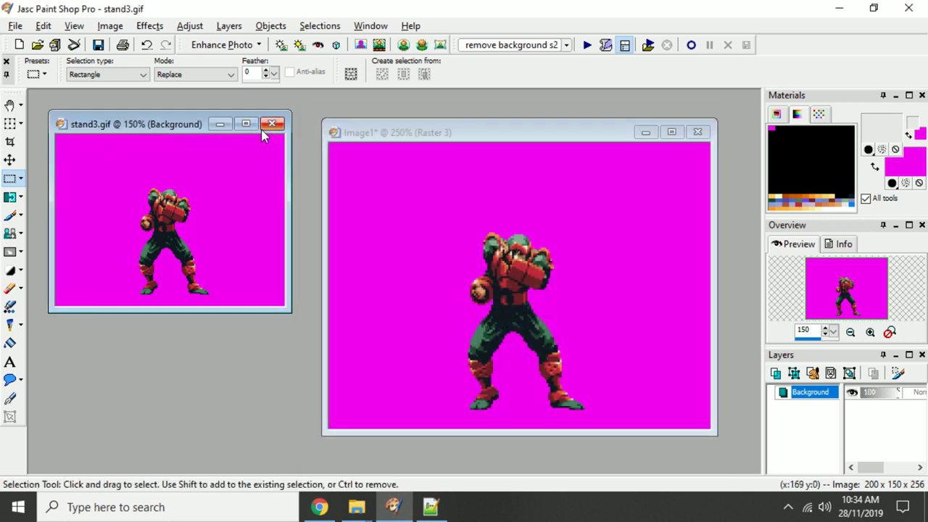
{"action": "left_click", "coordinate": [276, 123]}
Show the Raster 3 layer in Image1 and paste a merged copy of the visible layers as a new image
{"action": "left_click_drag", "start_coordinate": [401, 140], "coordinate": [417, 142]}
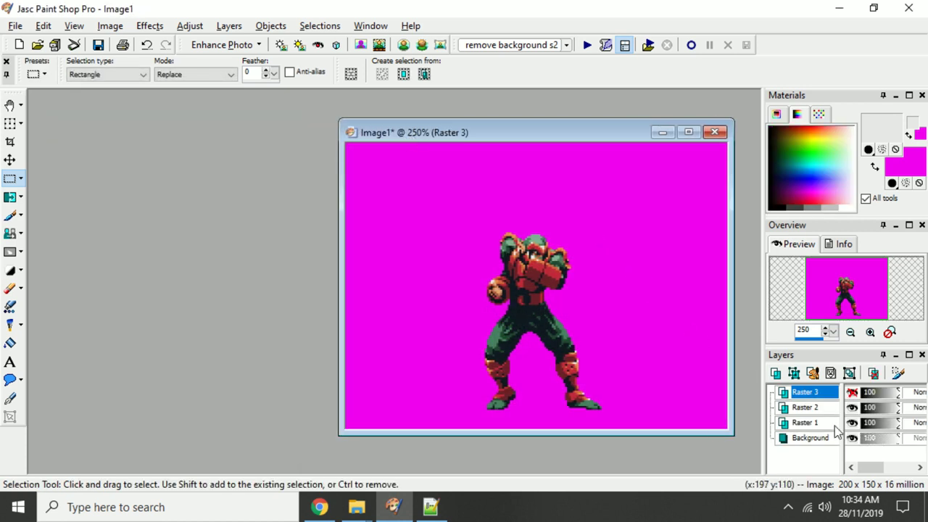
{"action": "left_click", "coordinate": [852, 392]}
{"action": "right_click", "coordinate": [507, 129]}
{"action": "left_click", "coordinate": [553, 167]}
{"action": "right_click", "coordinate": [127, 172]}
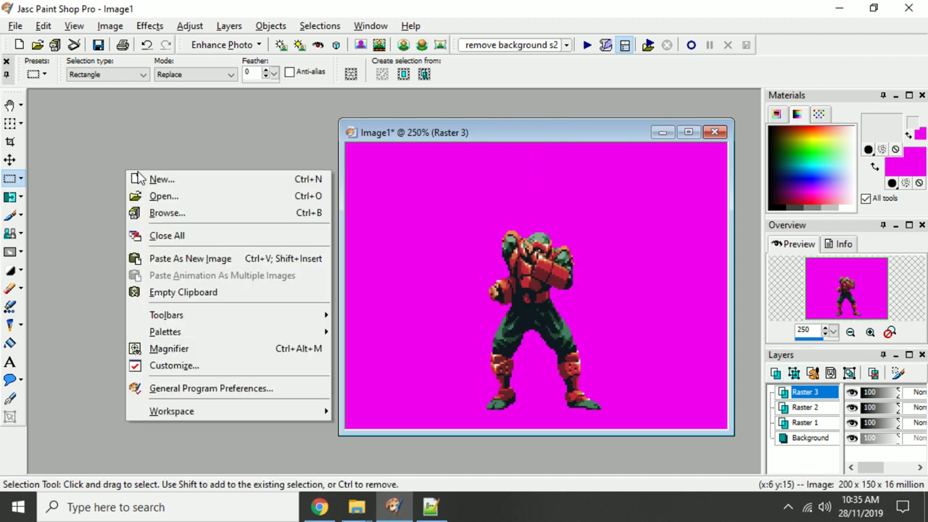
{"action": "left_click", "coordinate": [229, 261]}
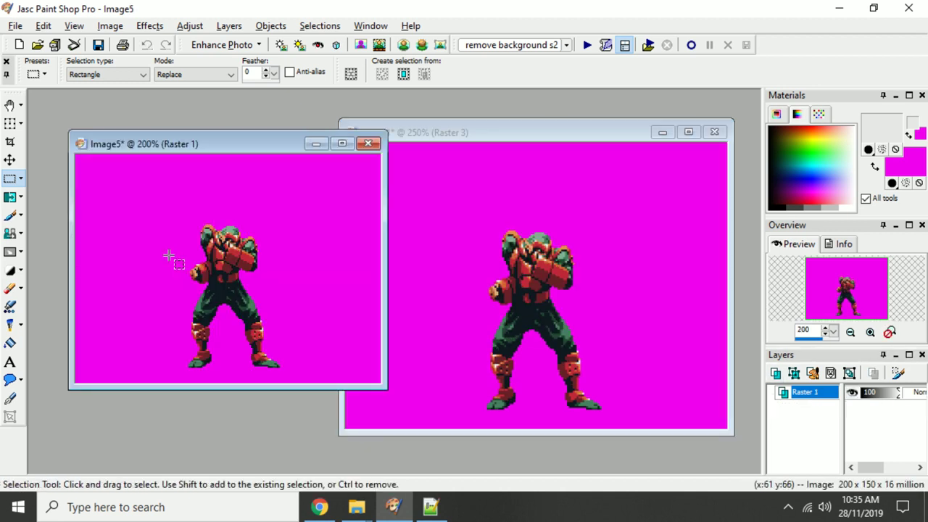
Save the new image in CompuServe GIF format as stand4.gif in the kazuma folder, replacing the existing file
{"action": "key", "text": "ctrl+s"}
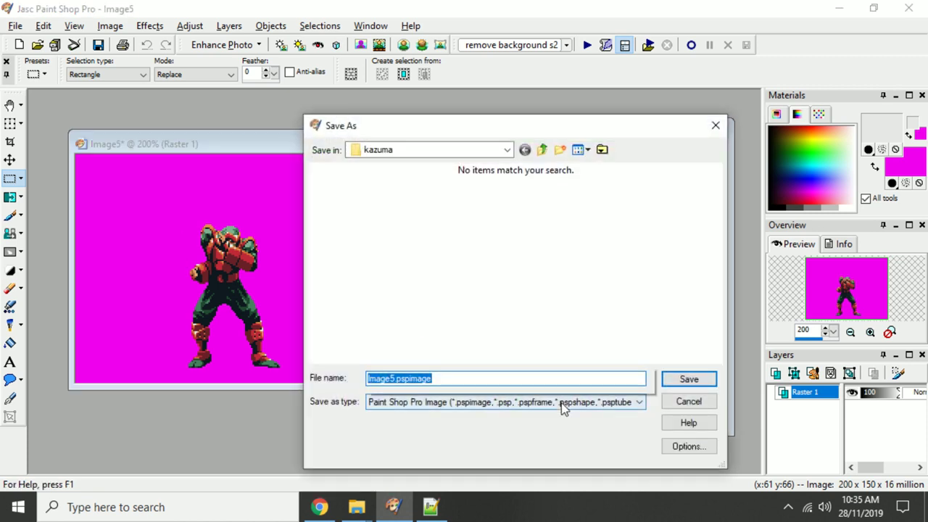
{"action": "left_click", "coordinate": [563, 402]}
{"action": "left_click_drag", "start_coordinate": [645, 341], "coordinate": [645, 268]}
{"action": "left_click", "coordinate": [435, 139]}
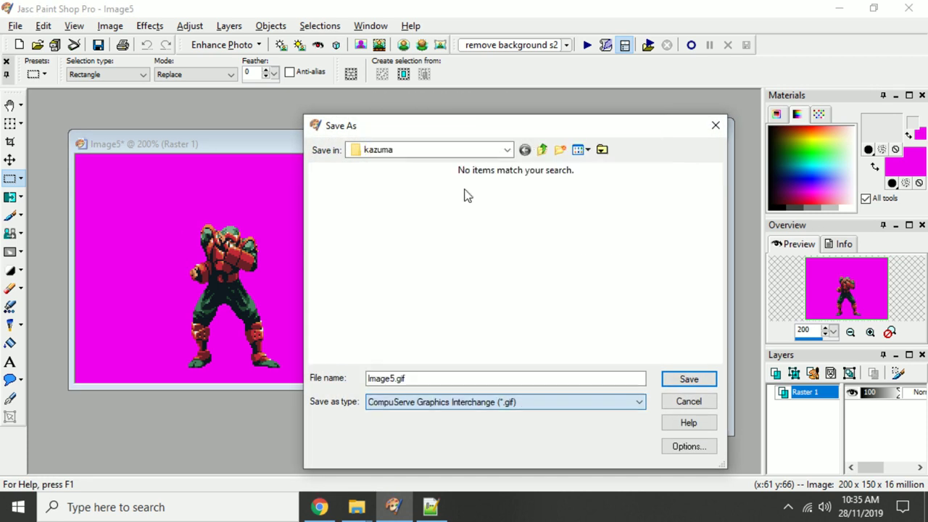
{"action": "left_click_drag", "start_coordinate": [408, 377], "coordinate": [247, 358]}
{"action": "type", "text": "stand"}
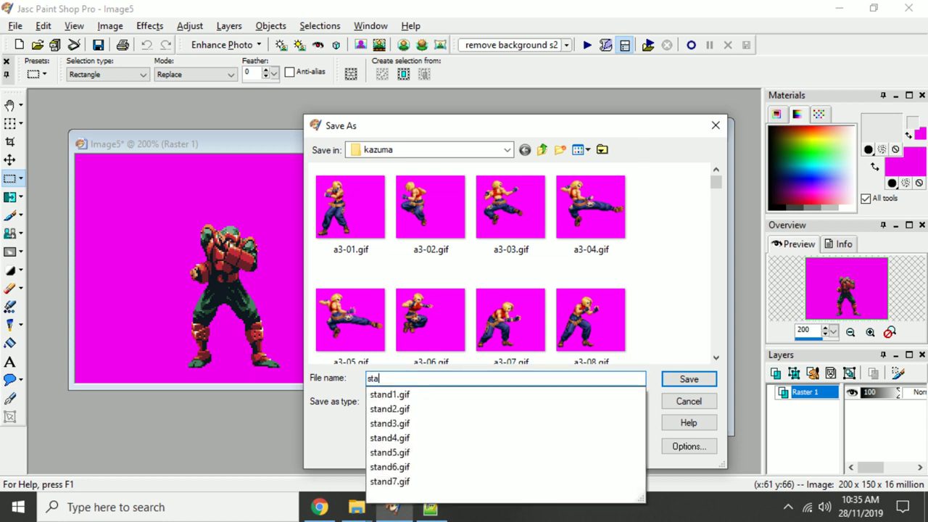
{"action": "left_click", "coordinate": [404, 437]}
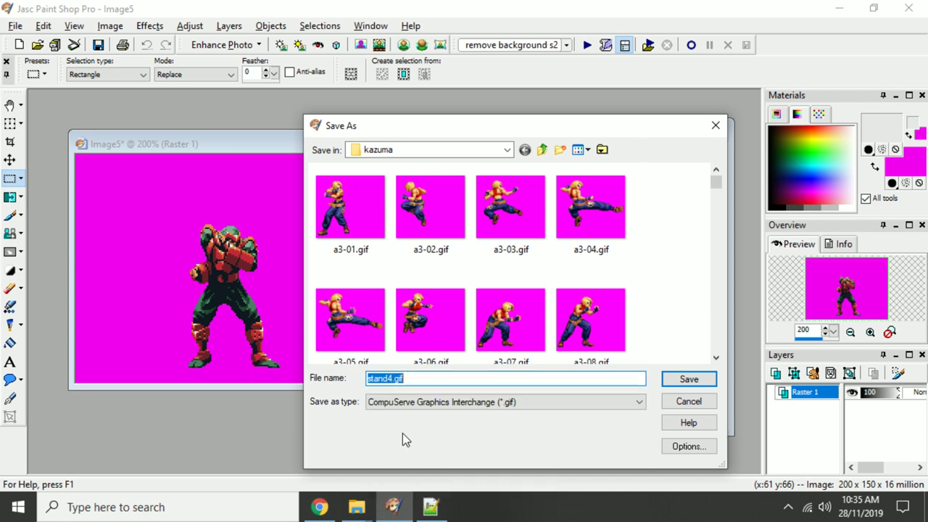
{"action": "left_click", "coordinate": [688, 378]}
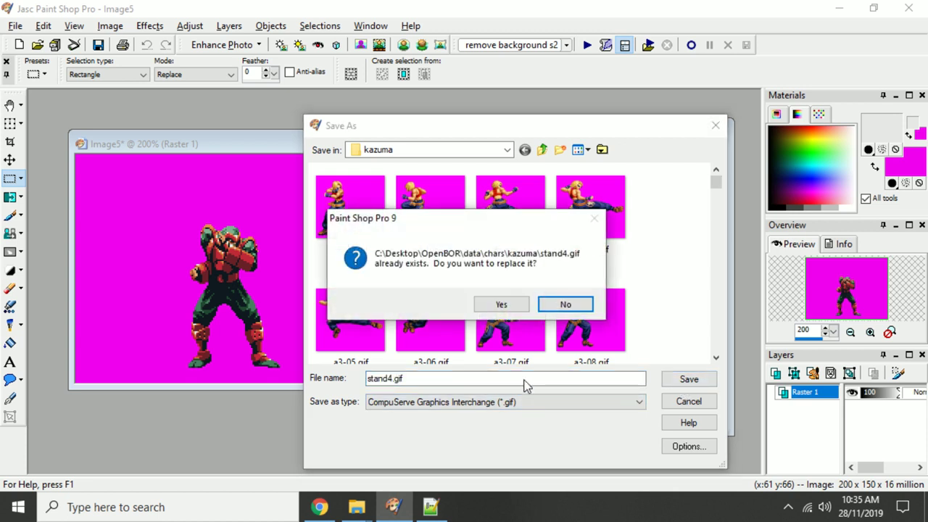
{"action": "left_click", "coordinate": [501, 304]}
{"action": "left_click", "coordinate": [510, 288]}
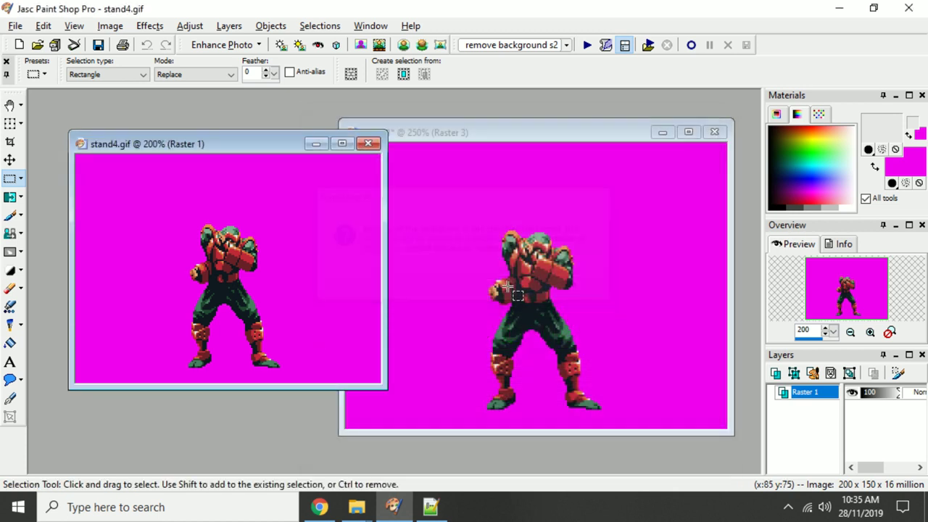
Load the kazuma palette into stand4.gif with nearest color matching, save the file again and close it
{"action": "key", "text": "shift+o"}
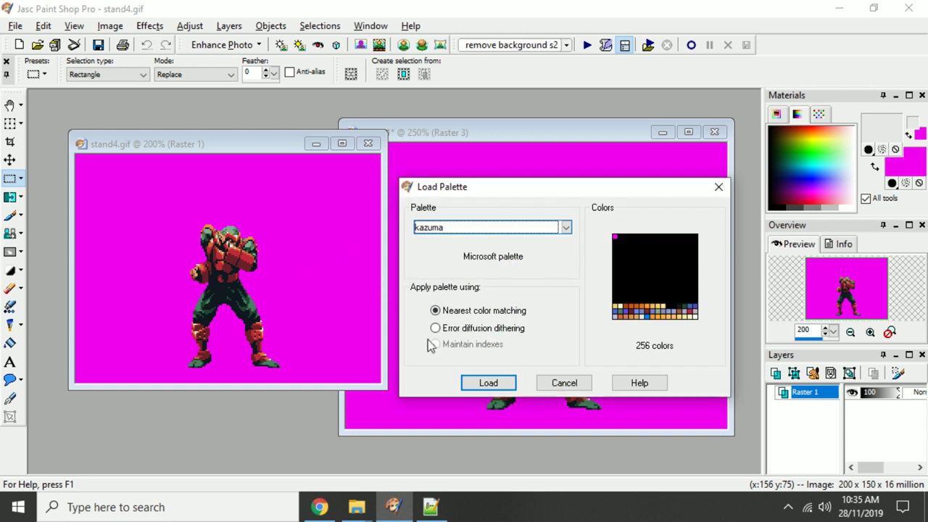
{"action": "left_click", "coordinate": [498, 384]}
{"action": "left_click", "coordinate": [507, 321]}
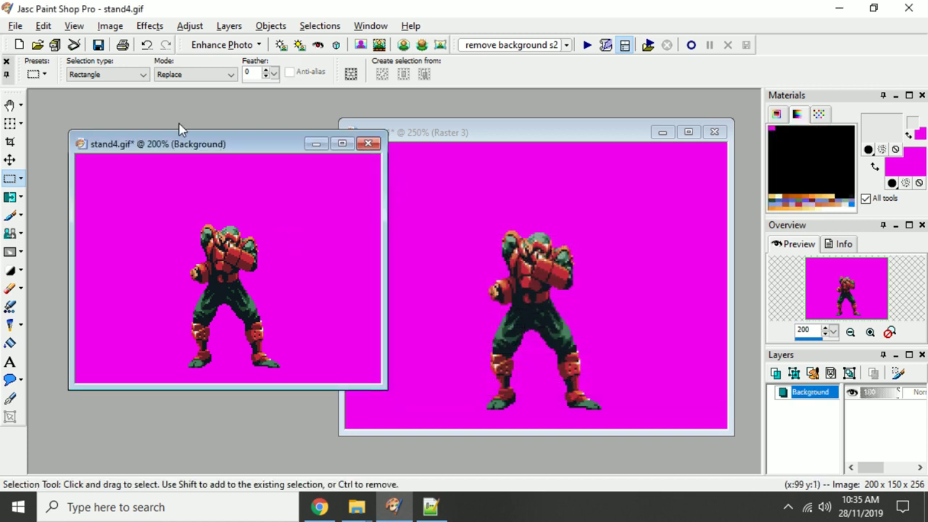
{"action": "left_click", "coordinate": [97, 45]}
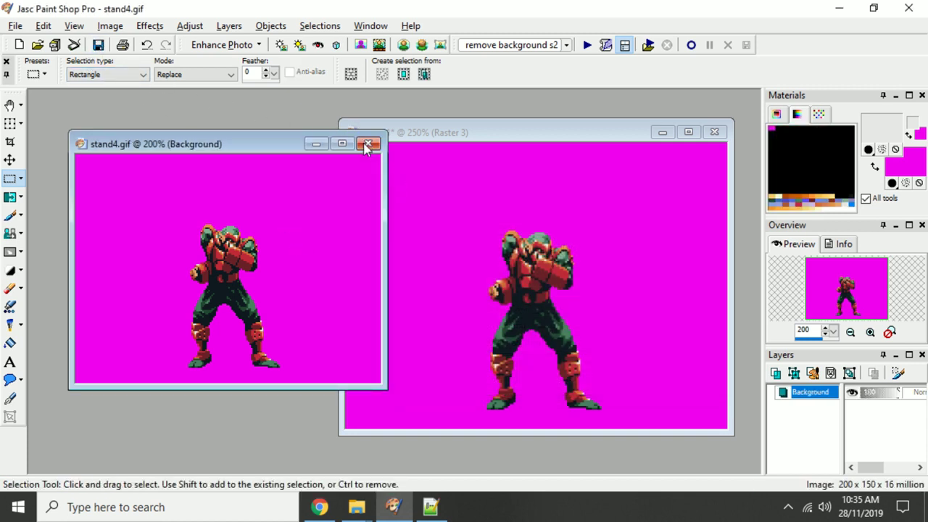
{"action": "left_click", "coordinate": [368, 144]}
Switch to the kazuma folder in File Explorer and delete stand5.gif, stand6.gif and stand7.gif
{"action": "mouse_move", "coordinate": [355, 504]}
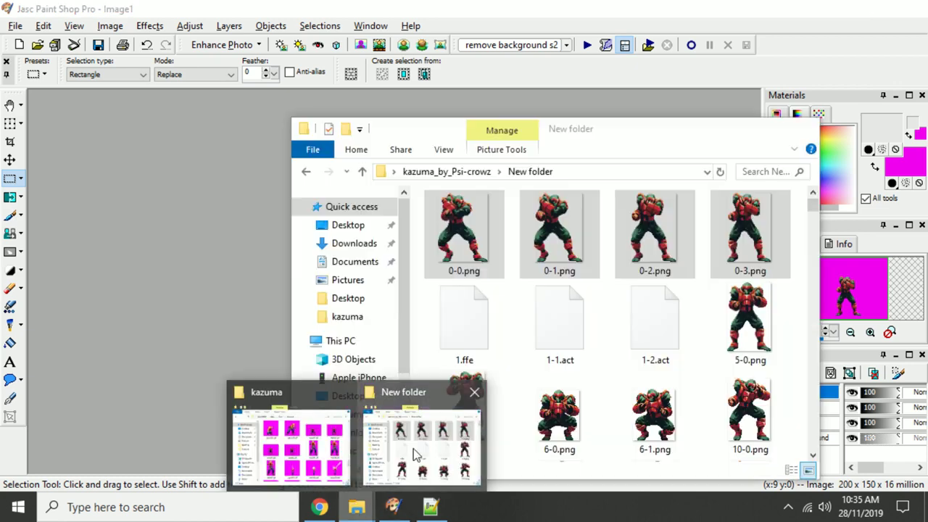
{"action": "left_click", "coordinate": [290, 435]}
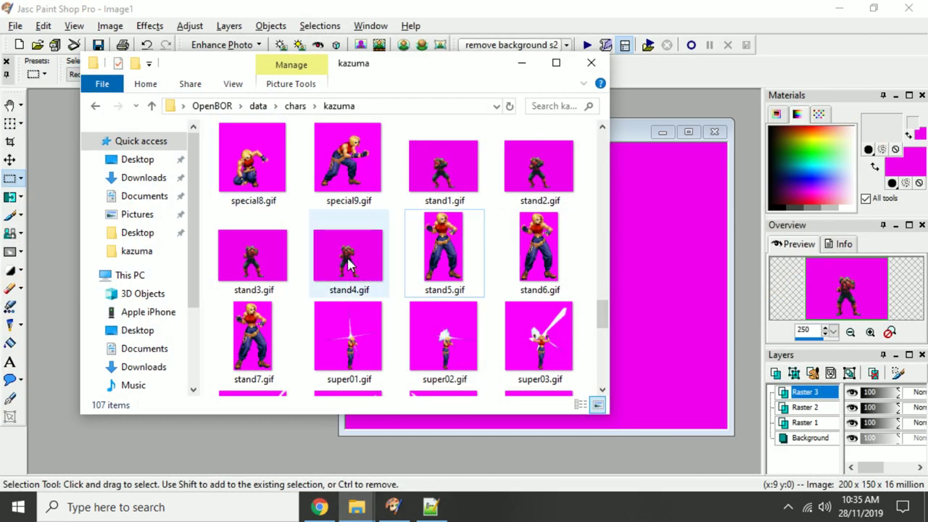
{"action": "left_click", "coordinate": [444, 270]}
{"action": "left_click", "coordinate": [545, 263], "text": "ctrl"}
{"action": "left_click", "coordinate": [248, 355], "text": "ctrl"}
{"action": "left_click", "coordinate": [431, 272]}
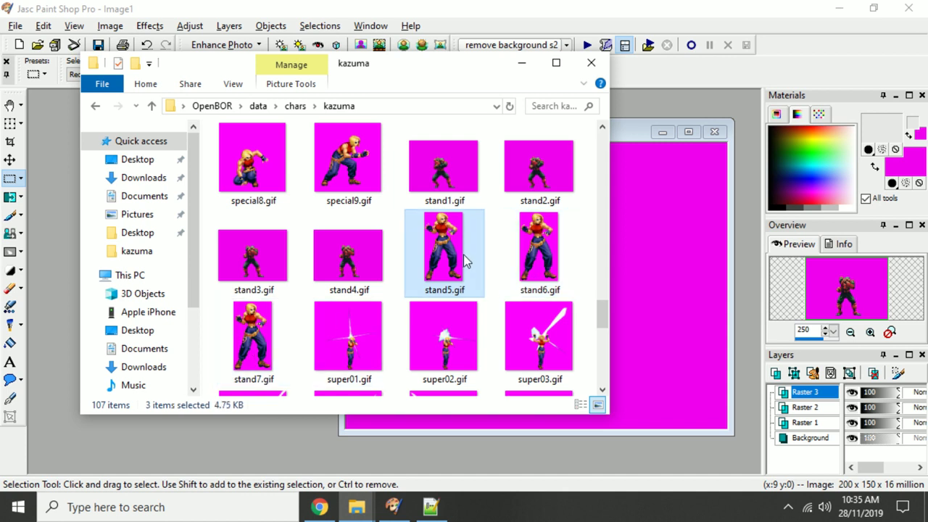
{"action": "left_click", "coordinate": [542, 255], "text": "ctrl"}
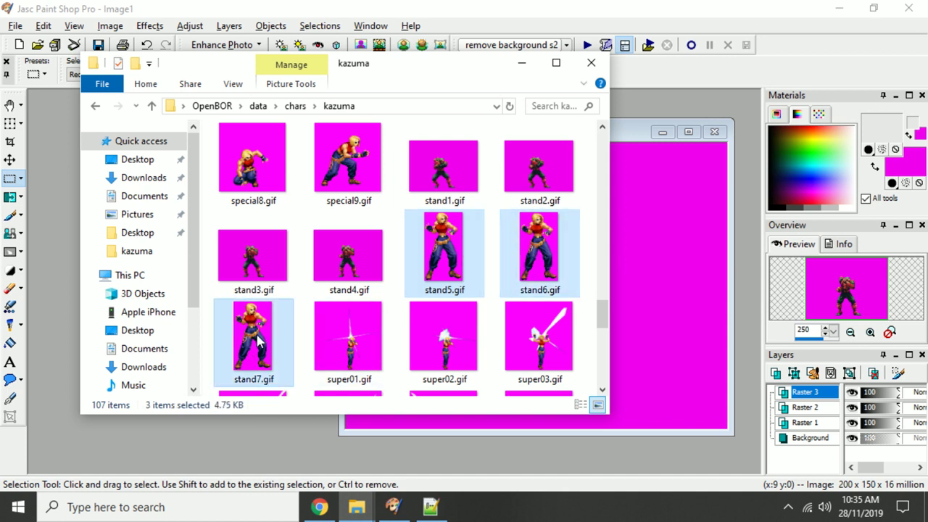
{"action": "key", "text": "Delete"}
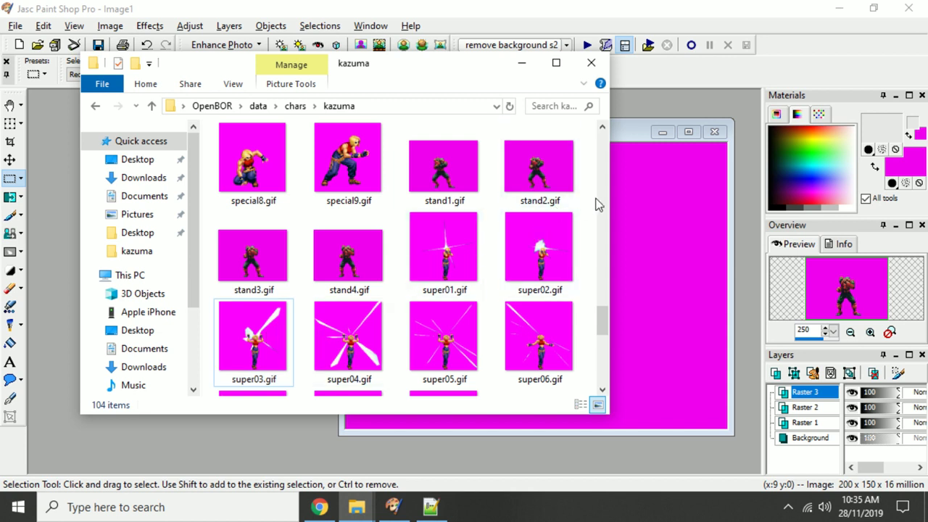
Open kazuma.txt from the kazuma character folder in Notepad++
{"action": "left_click", "coordinate": [451, 170]}
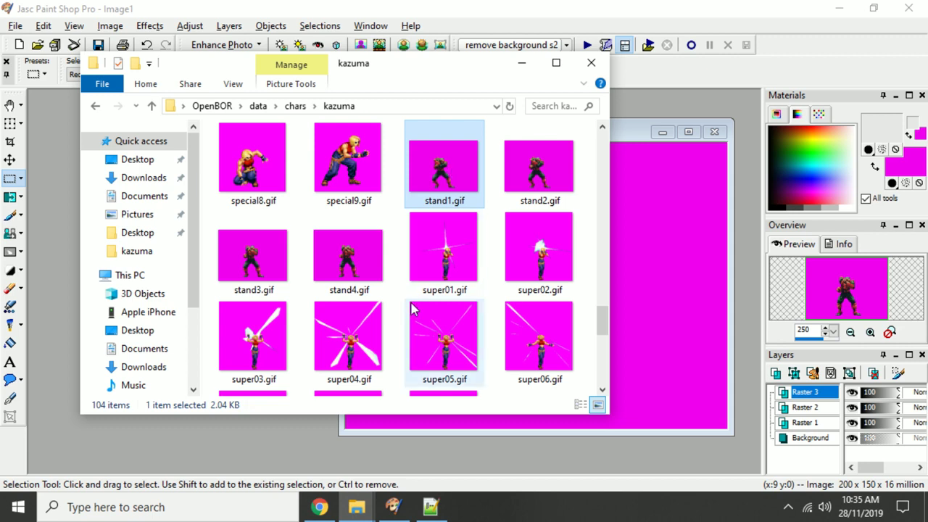
{"action": "left_click", "coordinate": [431, 506]}
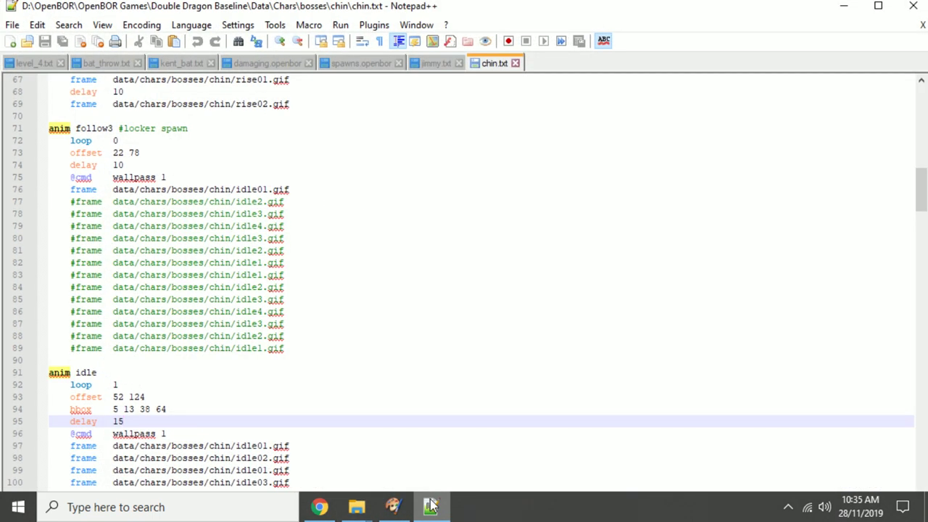
{"action": "mouse_move", "coordinate": [355, 506]}
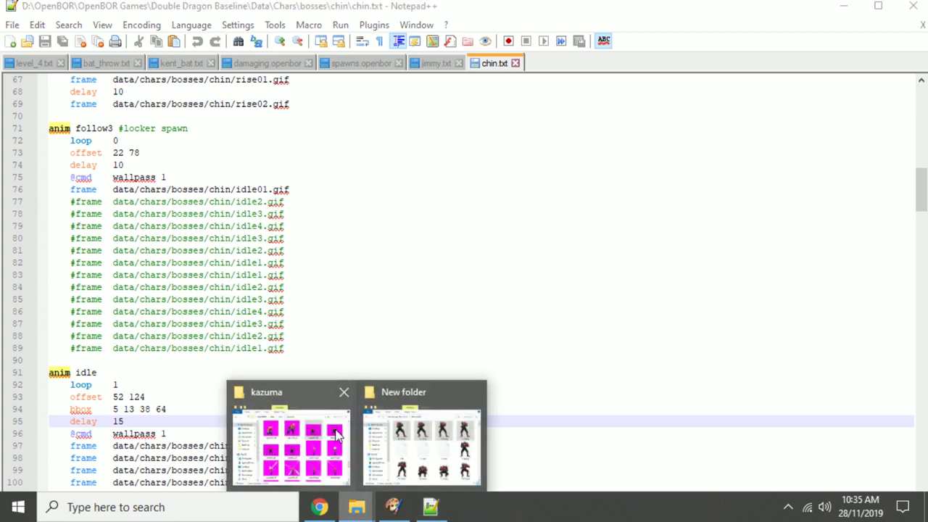
{"action": "left_click", "coordinate": [290, 443]}
{"action": "scroll", "coordinate": [420, 340], "scroll_direction": "down", "scroll_amount": 5}
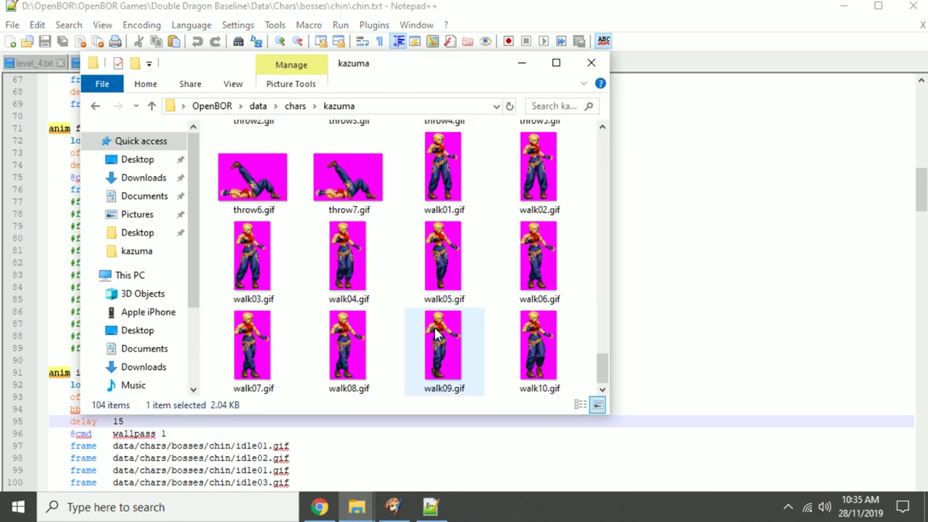
{"action": "scroll", "coordinate": [435, 334], "scroll_direction": "up", "scroll_amount": 10}
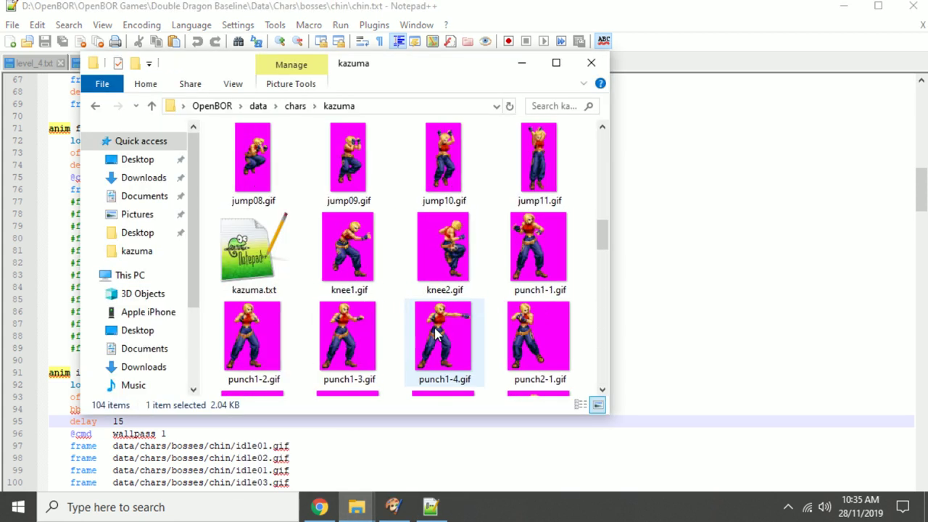
{"action": "double_click", "coordinate": [257, 254]}
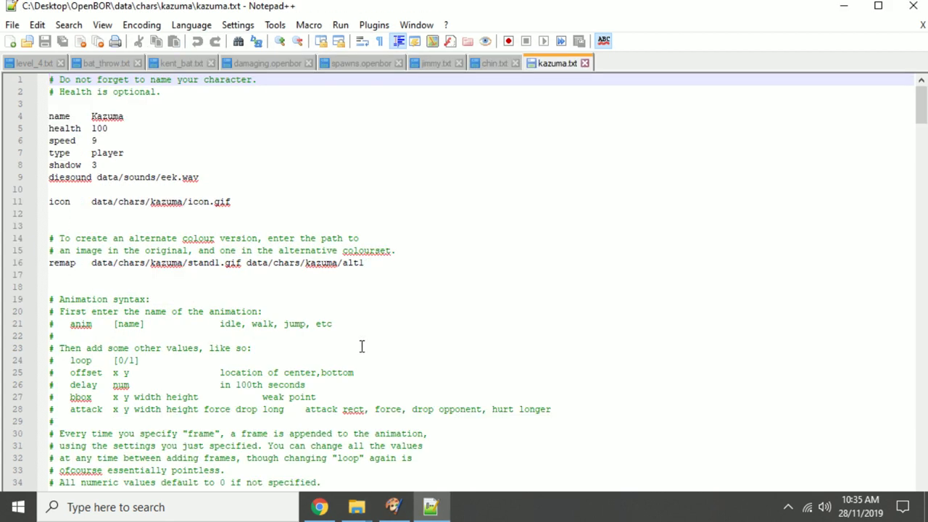
Delete the stand5.gif, stand6.gif and stand7.gif frame lines from the idle animation in kazuma.txt
{"action": "scroll", "coordinate": [361, 346], "scroll_direction": "down", "scroll_amount": 10}
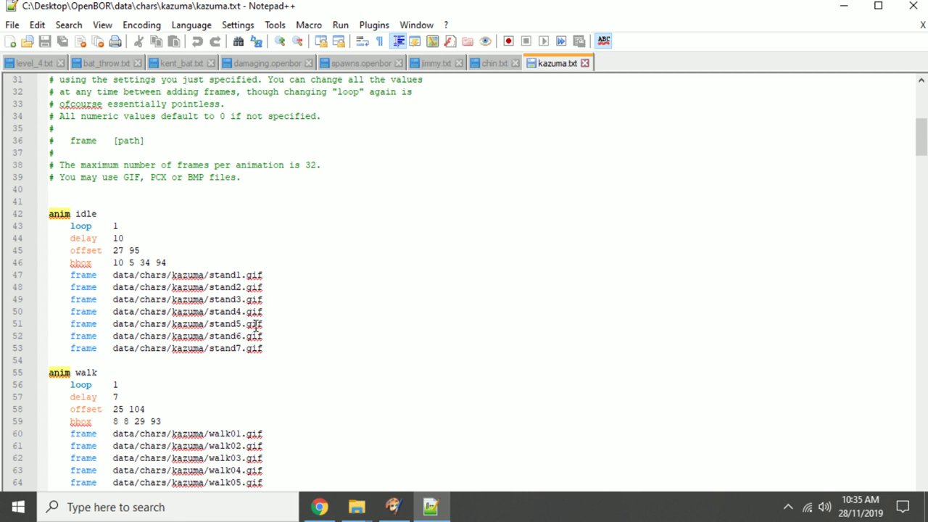
{"action": "left_click_drag", "start_coordinate": [271, 347], "coordinate": [3, 327]}
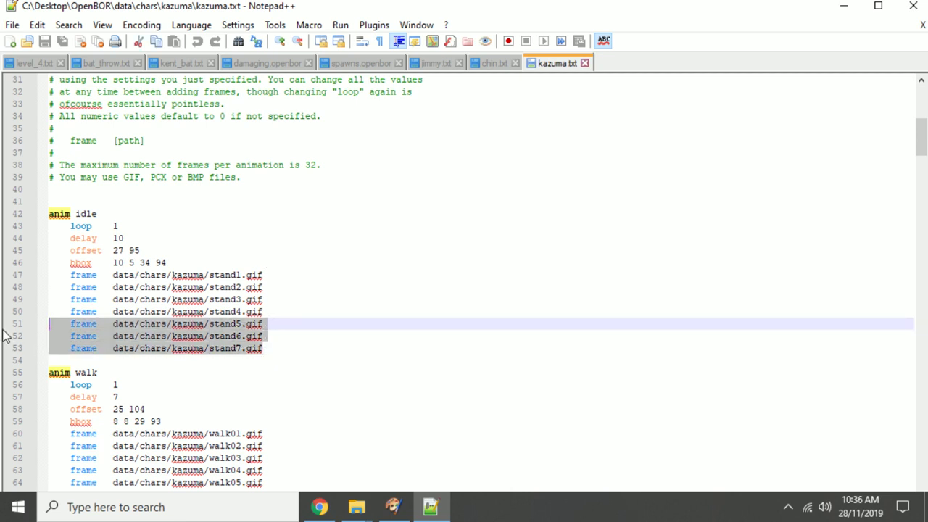
{"action": "key", "text": "Delete"}
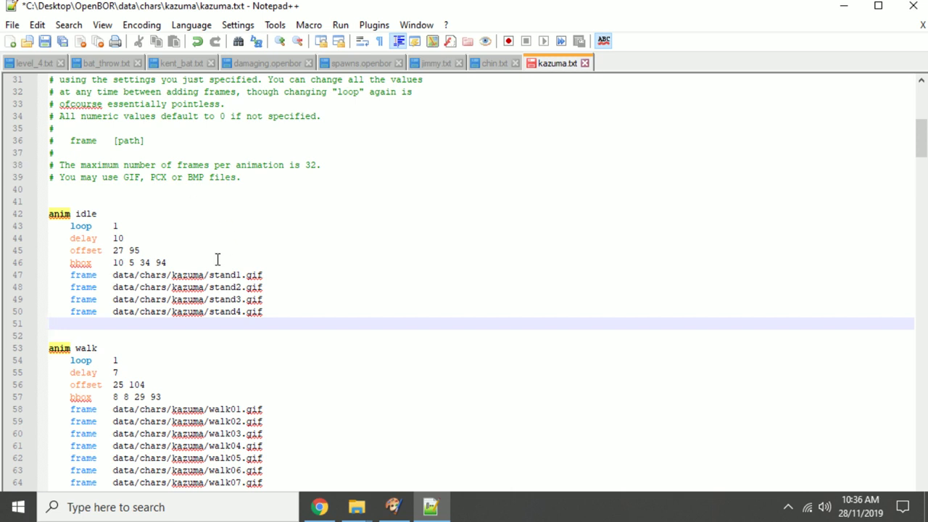
Add two frame lines after stand4.gif in the idle animation, pointing to stand3.gif and stand2.gif in that order
{"action": "left_click_drag", "start_coordinate": [262, 299], "coordinate": [69, 300]}
{"action": "key", "text": "ctrl+c"}
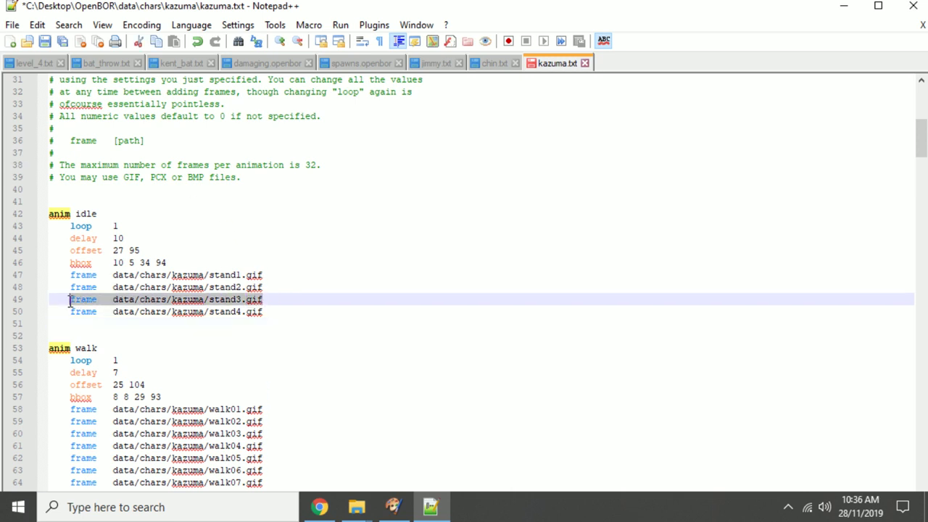
{"action": "left_click", "coordinate": [298, 309]}
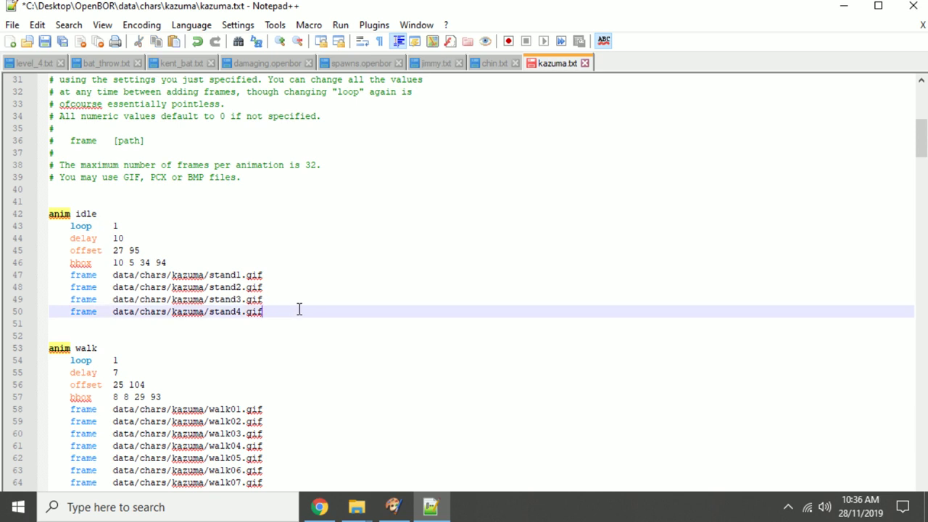
{"action": "key", "text": "Return"}
{"action": "key", "text": "ctrl+v"}
{"action": "key", "text": "Return"}
{"action": "key", "text": "ctrl+v"}
{"action": "key", "text": "Left"}
{"action": "key", "text": "Left"}
{"action": "key", "text": "Left"}
{"action": "key", "text": "Left"}
{"action": "key", "text": "Left"}
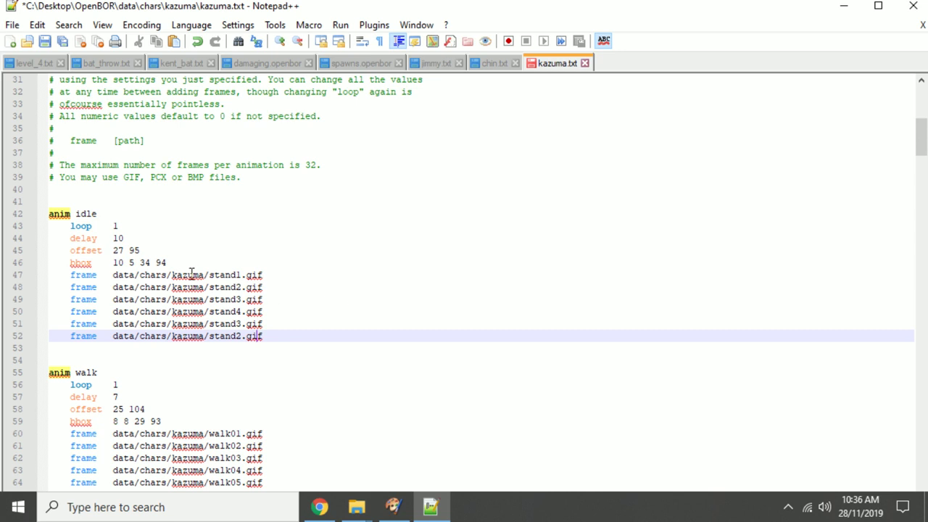
Set the idle animation's delay to 15
{"action": "double_click", "coordinate": [117, 238]}
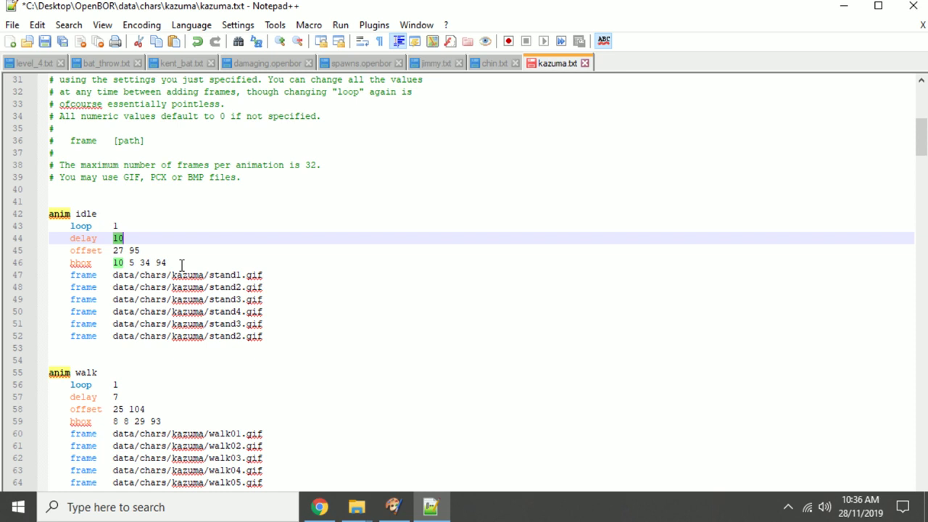
{"action": "type", "text": "15"}
{"action": "left_click", "coordinate": [139, 253]}
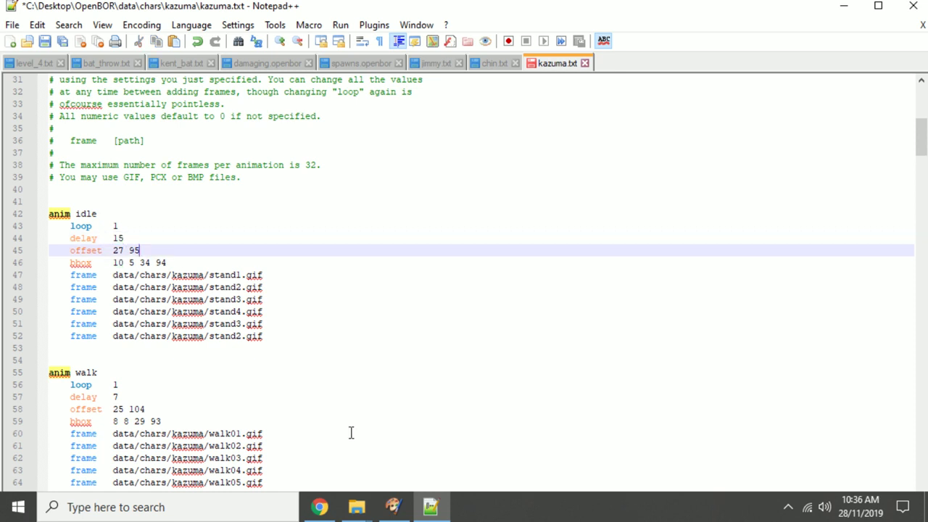
Switch to Paint Shop Pro and close the layered Image1 without saving its changes
{"action": "left_click", "coordinate": [392, 505]}
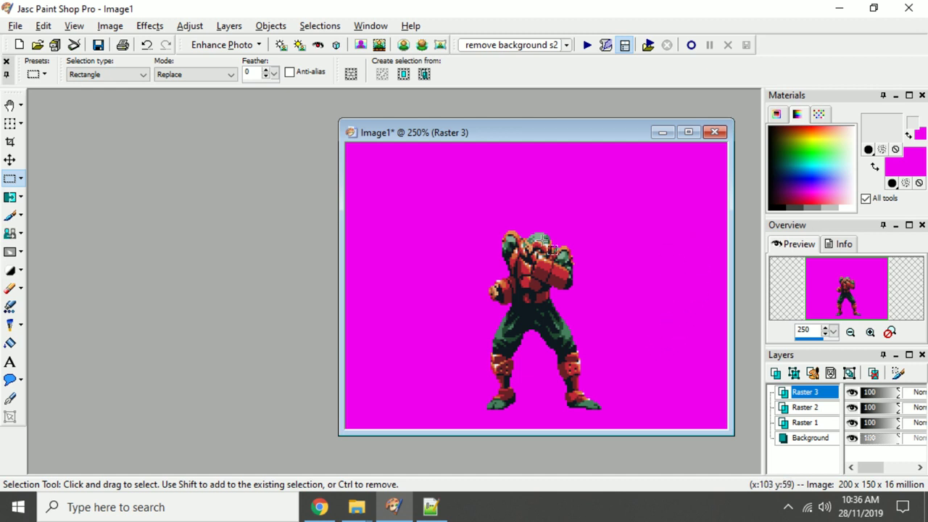
{"action": "left_click", "coordinate": [714, 132]}
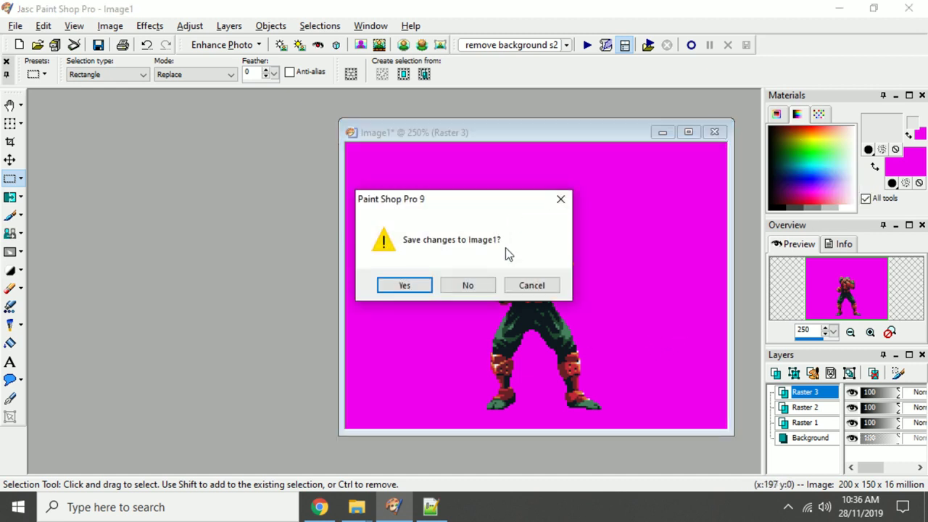
{"action": "left_click", "coordinate": [468, 285]}
Open stand1.gif from the kazuma folder in File Explorer in Paint Shop Pro
{"action": "mouse_move", "coordinate": [355, 506]}
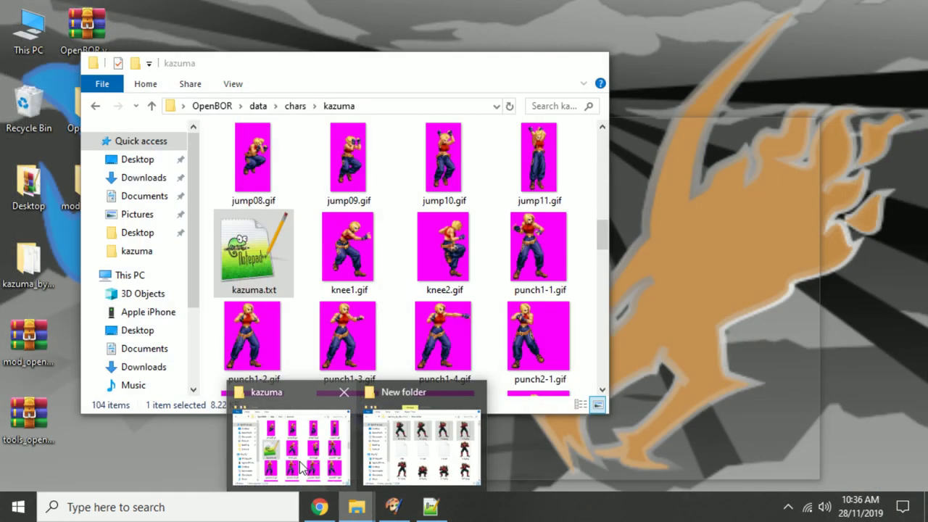
{"action": "left_click", "coordinate": [301, 468]}
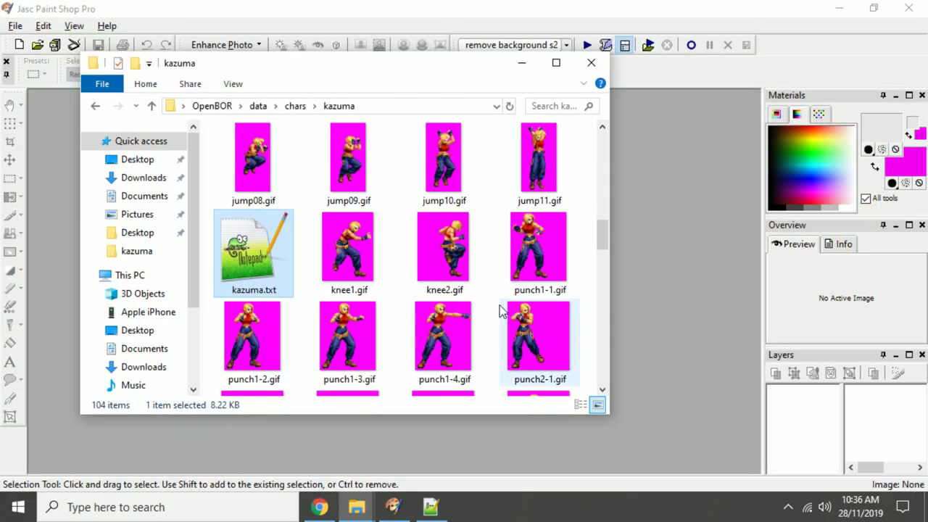
{"action": "left_click_drag", "start_coordinate": [442, 62], "coordinate": [654, 62]}
{"action": "scroll", "coordinate": [658, 291], "scroll_direction": "down", "scroll_amount": 10}
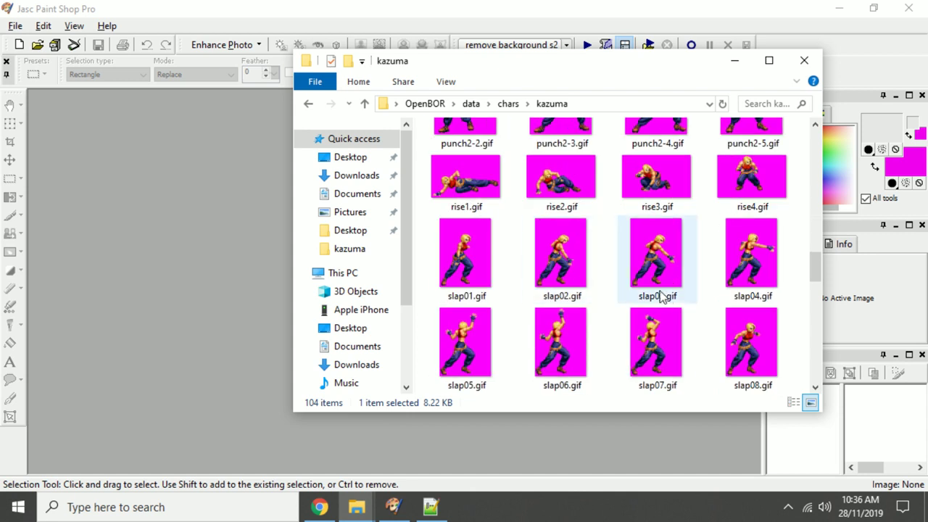
{"action": "scroll", "coordinate": [667, 290], "scroll_direction": "up", "scroll_amount": 4}
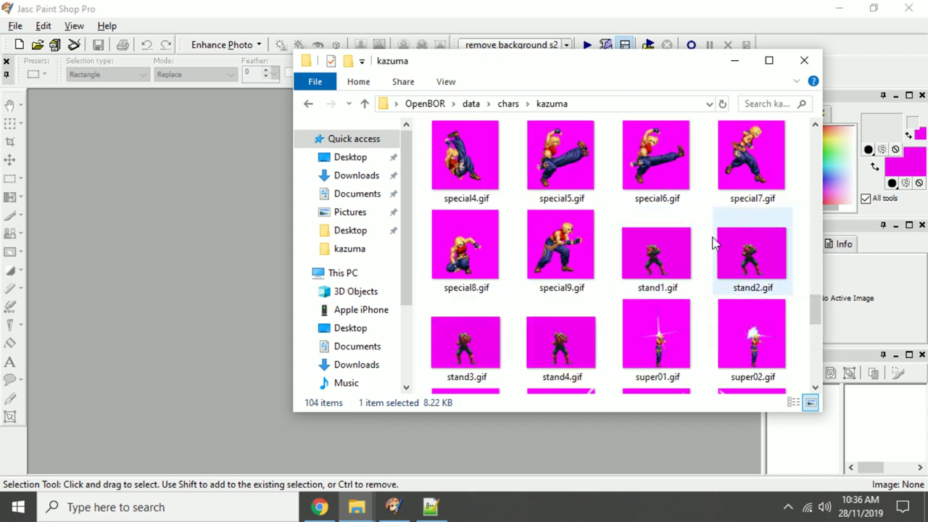
{"action": "mouse_move", "coordinate": [666, 262]}
{"action": "left_mouse_down"}
{"action": "mouse_move", "coordinate": [512, 258]}
{"action": "mouse_move", "coordinate": [246, 213]}
{"action": "left_mouse_up"}
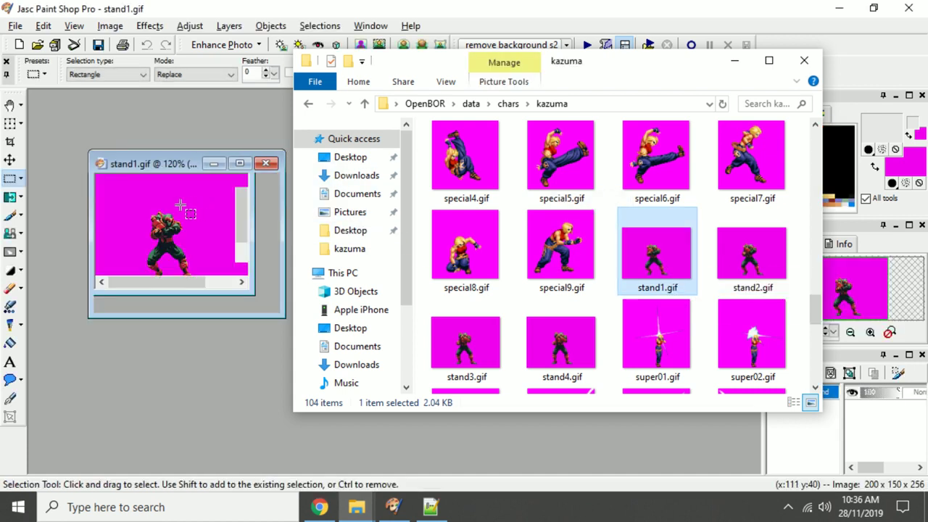
{"action": "scroll", "coordinate": [180, 205], "scroll_direction": "up", "scroll_amount": 1}
{"action": "left_click", "coordinate": [219, 161]}
{"action": "scroll", "coordinate": [226, 177], "scroll_direction": "up", "scroll_amount": 2}
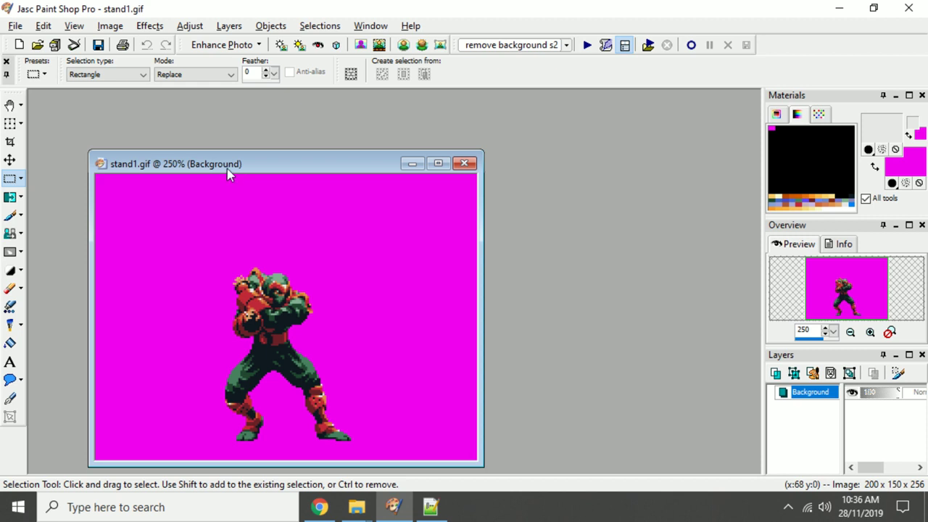
{"action": "left_click_drag", "start_coordinate": [227, 168], "coordinate": [237, 125]}
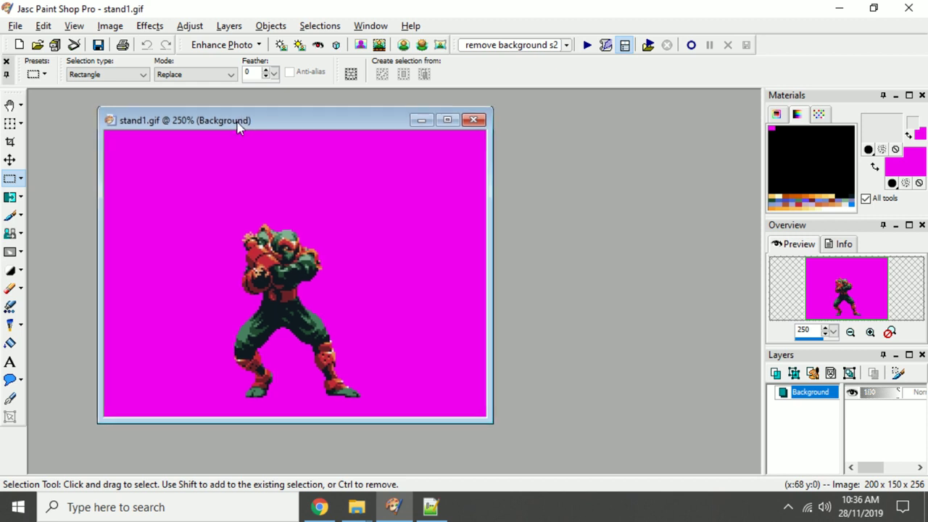
Draw a crop rectangle of about 41 x 89 pixels on stand1.gif, its lower-left corner between the feet at about 93, 138
{"action": "left_click", "coordinate": [9, 142]}
{"action": "scroll", "coordinate": [373, 384], "scroll_direction": "up", "scroll_amount": 3}
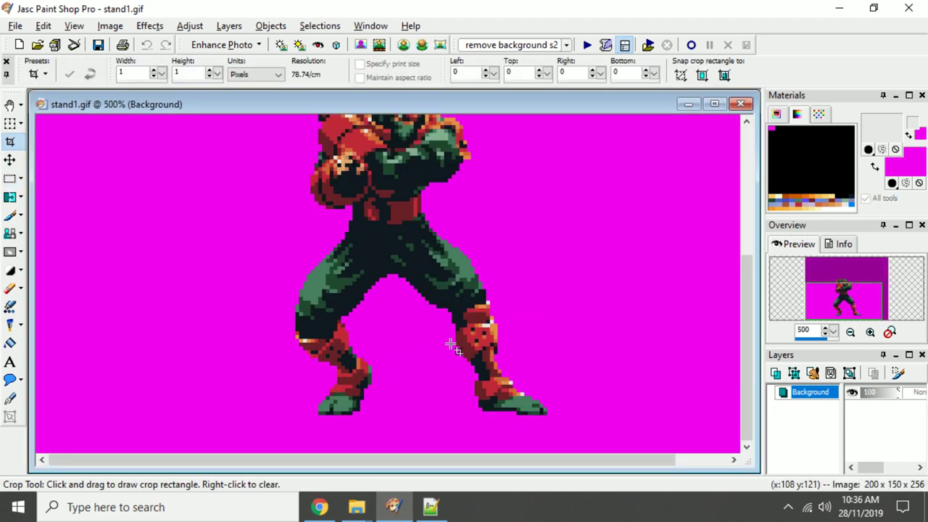
{"action": "scroll", "coordinate": [451, 345], "scroll_direction": "down", "scroll_amount": 1}
{"action": "left_click_drag", "start_coordinate": [445, 158], "coordinate": [326, 431]}
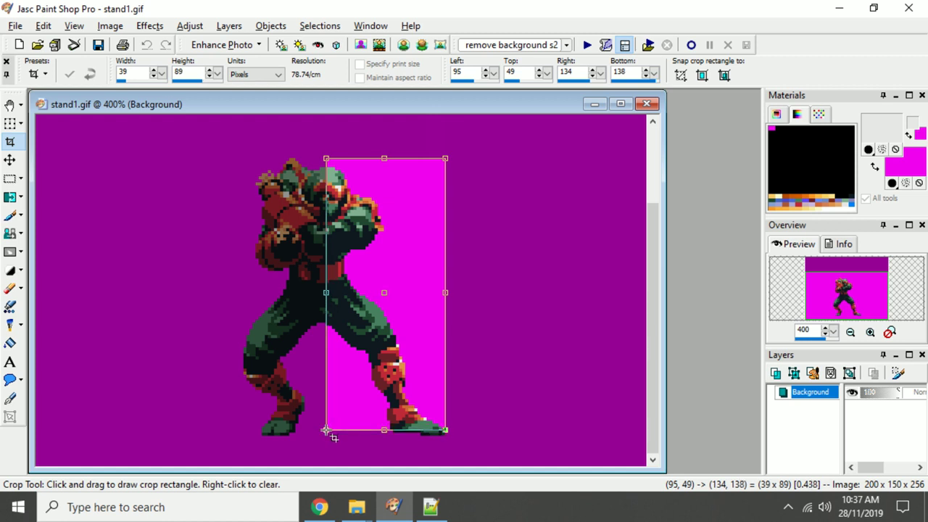
{"action": "left_click_drag", "start_coordinate": [326, 432], "coordinate": [319, 429]}
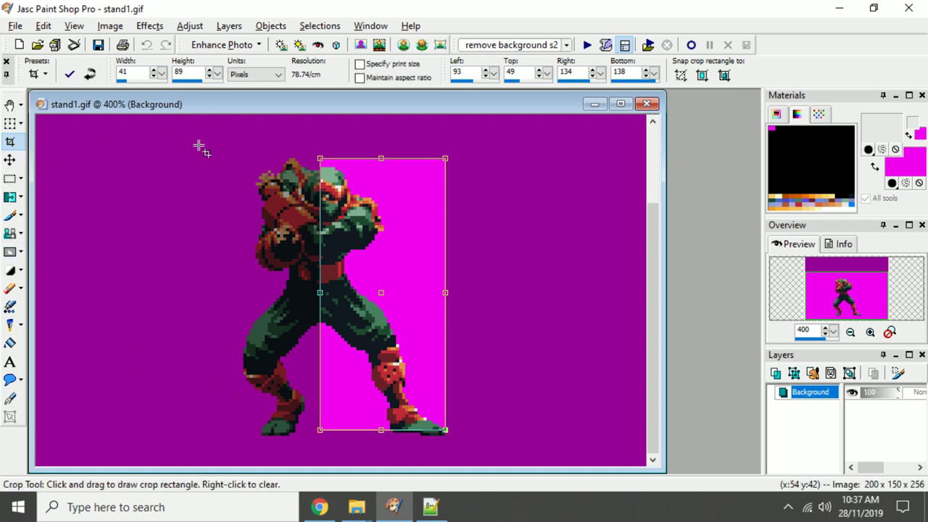
{"action": "scroll", "coordinate": [200, 145], "scroll_direction": "down", "scroll_amount": 2}
Switch to kazuma.txt in Notepad++ and set the idle animation's offset to 93 168
{"action": "left_click", "coordinate": [431, 507]}
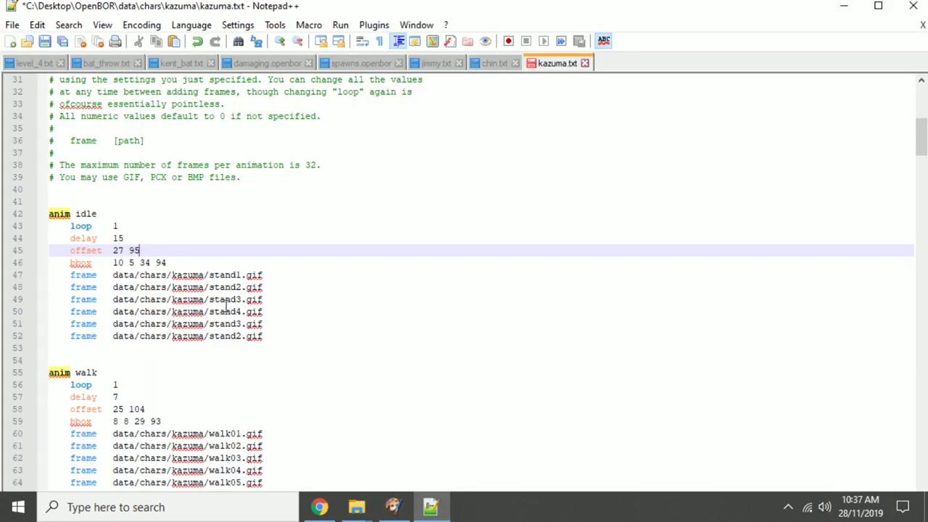
{"action": "left_click_drag", "start_coordinate": [114, 251], "coordinate": [173, 250]}
{"action": "type", "text": "93"}
{"action": "type", "text": " 105"}
Return to stand1.gif in Paint Shop Pro and recheck the coordinates of the crop rectangle's lower-left corner between the feet
{"action": "left_click", "coordinate": [381, 500]}
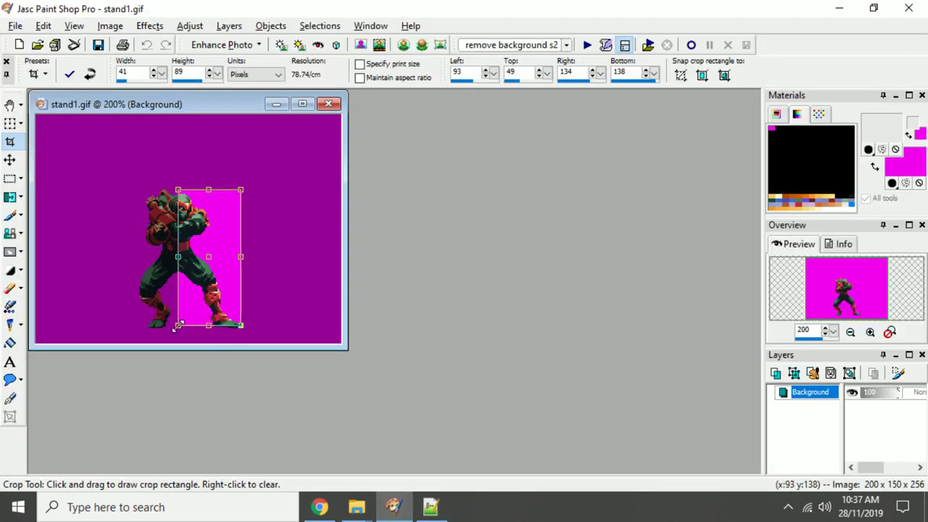
{"action": "scroll", "coordinate": [176, 327], "scroll_direction": "up", "scroll_amount": 1}
{"action": "scroll", "coordinate": [338, 431], "scroll_direction": "up", "scroll_amount": 1}
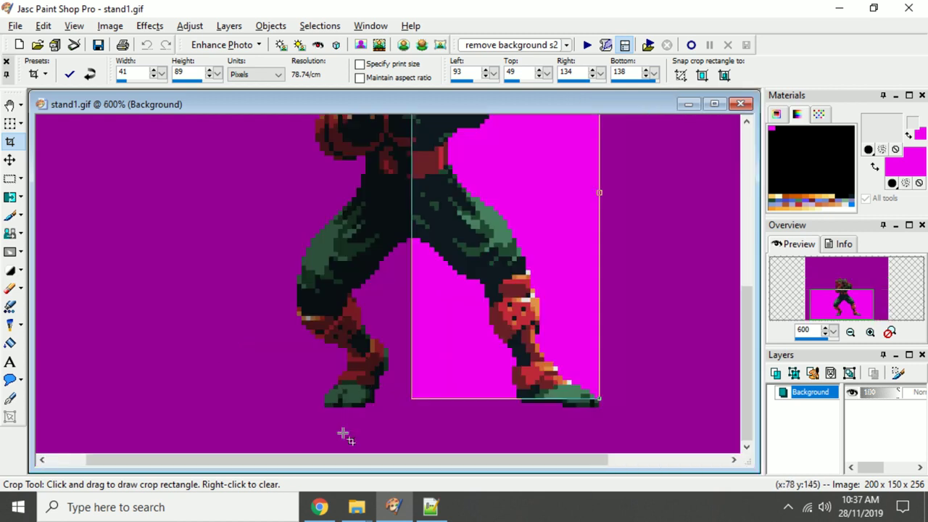
{"action": "scroll", "coordinate": [501, 341], "scroll_direction": "up", "scroll_amount": 1}
{"action": "scroll", "coordinate": [505, 338], "scroll_direction": "down", "scroll_amount": 1}
{"action": "mouse_move", "coordinate": [356, 398]}
{"action": "left_mouse_down"}
{"action": "mouse_move", "coordinate": [383, 381]}
{"action": "mouse_move", "coordinate": [387, 398]}
{"action": "mouse_move", "coordinate": [357, 399]}
{"action": "left_mouse_up"}
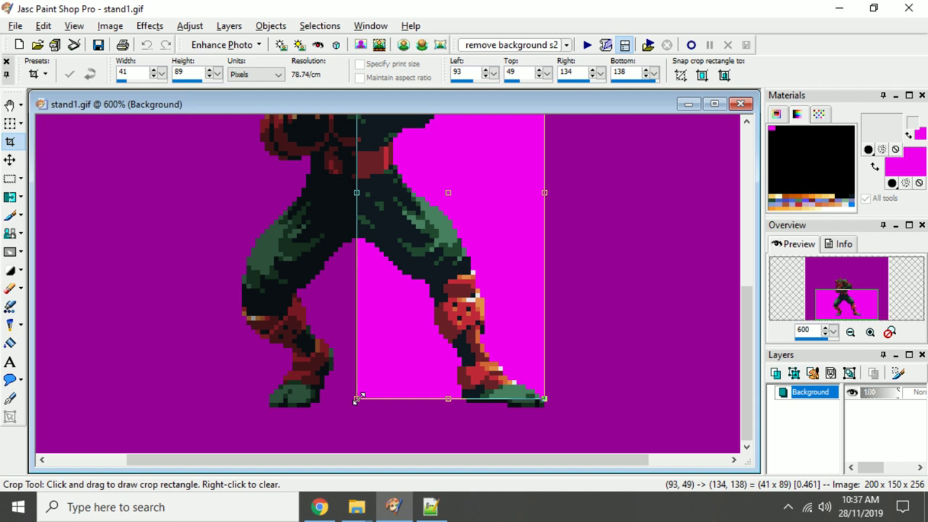
{"action": "left_click_drag", "start_coordinate": [357, 399], "coordinate": [356, 399]}
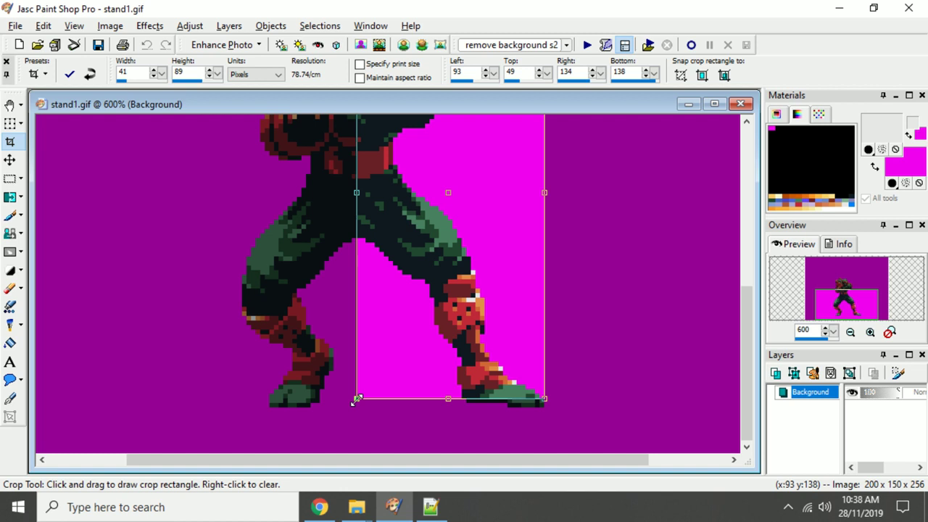
{"action": "left_click_drag", "start_coordinate": [356, 399], "coordinate": [356, 399]}
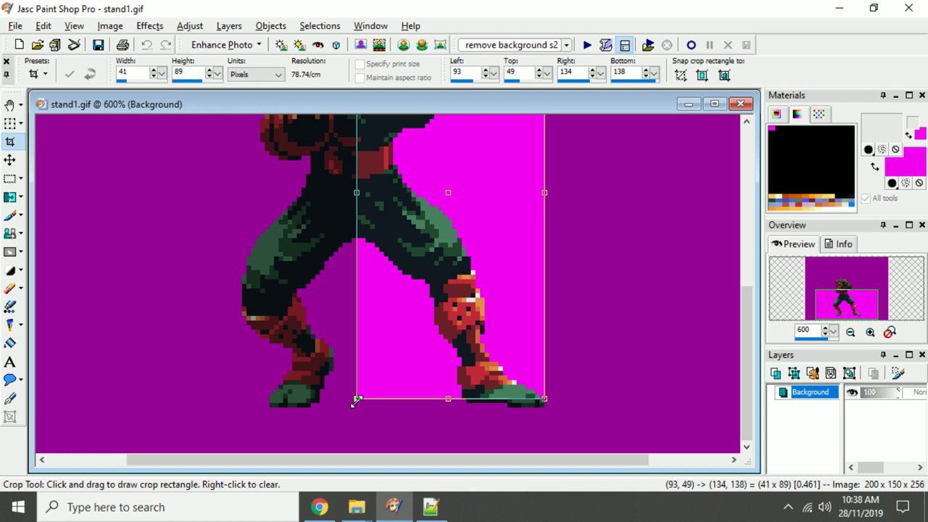
{"action": "left_click_drag", "start_coordinate": [356, 400], "coordinate": [356, 401]}
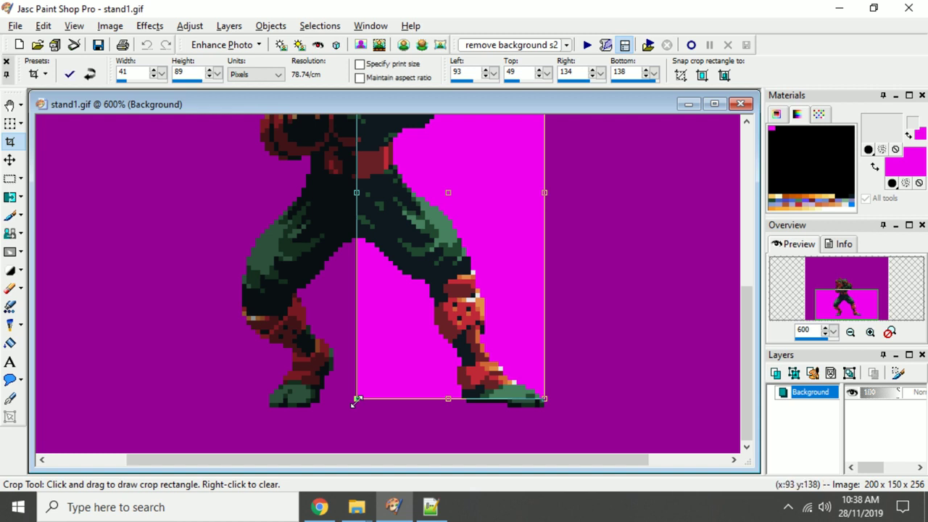
Switch to kazuma.txt in Notepad++ and correct the vertical value of the idle offset to 138
{"action": "left_click", "coordinate": [430, 506]}
{"action": "double_click", "coordinate": [132, 250]}
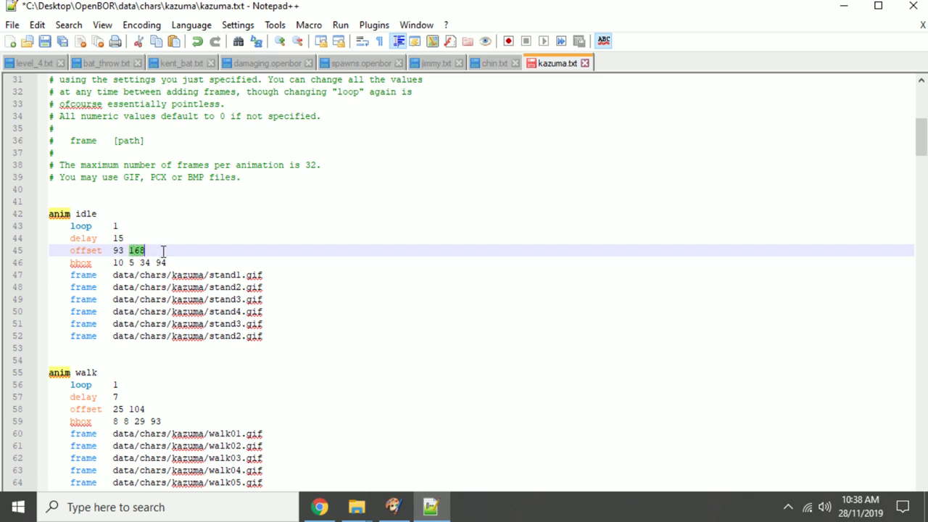
{"action": "type", "text": "138"}
Switch back to Paint Shop Pro and clear the crop rectangle from stand1.gif
{"action": "left_click", "coordinate": [393, 506]}
{"action": "right_click", "coordinate": [256, 270]}
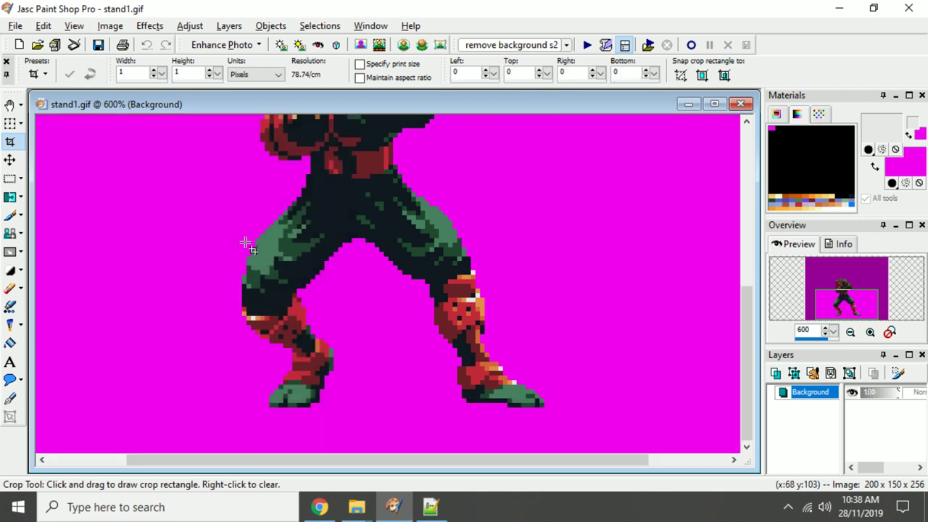
{"action": "scroll", "coordinate": [302, 240], "scroll_direction": "down", "scroll_amount": 3}
{"action": "scroll", "coordinate": [304, 286], "scroll_direction": "up", "scroll_amount": 2}
{"action": "scroll", "coordinate": [304, 287], "scroll_direction": "down", "scroll_amount": 2}
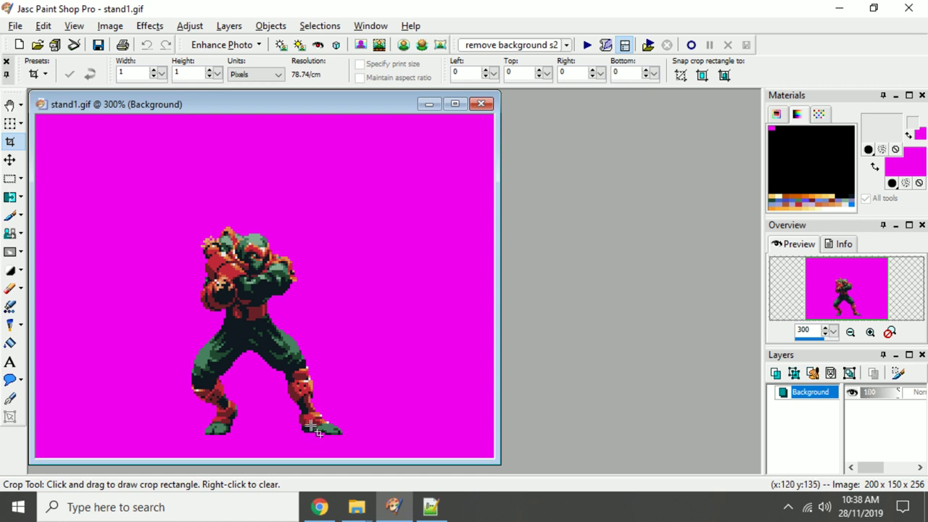
{"action": "left_click_drag", "start_coordinate": [311, 425], "coordinate": [200, 238]}
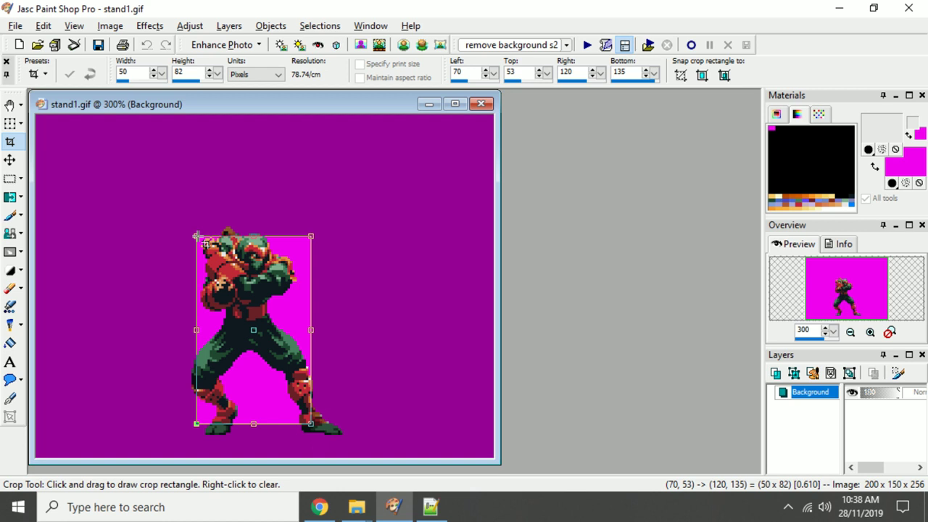
{"action": "right_click", "coordinate": [370, 292]}
{"action": "left_click_drag", "start_coordinate": [303, 426], "coordinate": [187, 243]}
{"action": "right_click", "coordinate": [366, 286]}
{"action": "left_click_drag", "start_coordinate": [301, 430], "coordinate": [193, 250]}
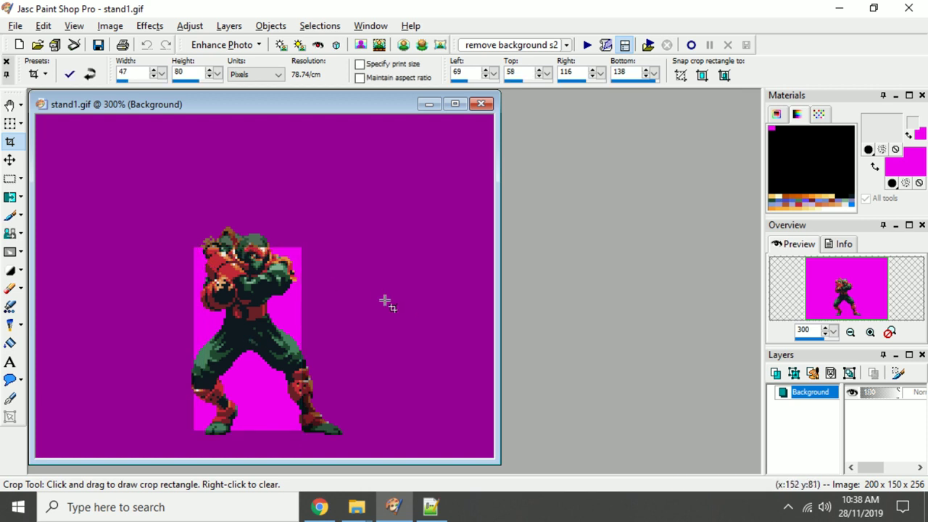
{"action": "right_click", "coordinate": [348, 344]}
Draw a crop rectangle of about 47 x 84 pixels around the character's body in stand1.gif, its upper-left corner at about 70, 53
{"action": "left_click_drag", "start_coordinate": [304, 427], "coordinate": [194, 238]}
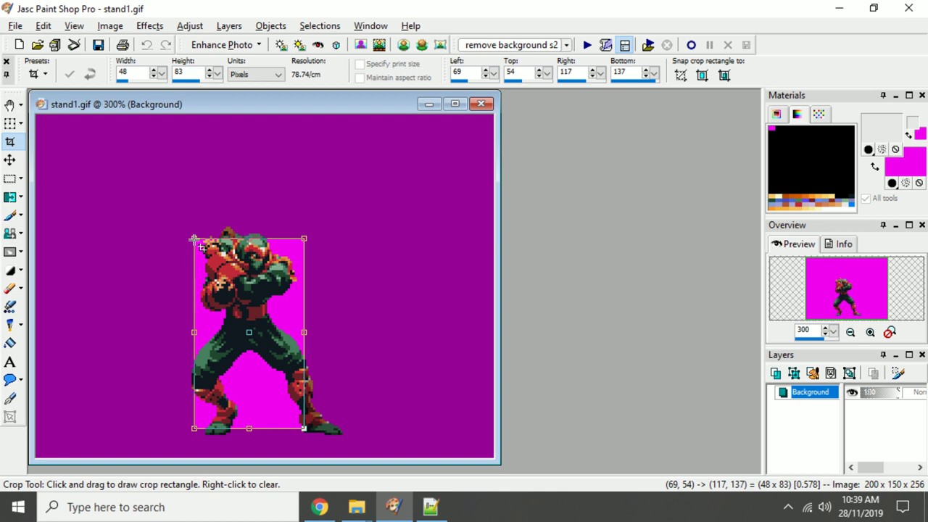
{"action": "left_click_drag", "start_coordinate": [240, 317], "coordinate": [194, 238]}
{"action": "mouse_move", "coordinate": [193, 238]}
{"action": "left_mouse_down"}
{"action": "mouse_move", "coordinate": [219, 264]}
{"action": "mouse_move", "coordinate": [298, 416]}
{"action": "mouse_move", "coordinate": [287, 415]}
{"action": "mouse_move", "coordinate": [242, 343]}
{"action": "mouse_move", "coordinate": [197, 236]}
{"action": "left_mouse_up"}
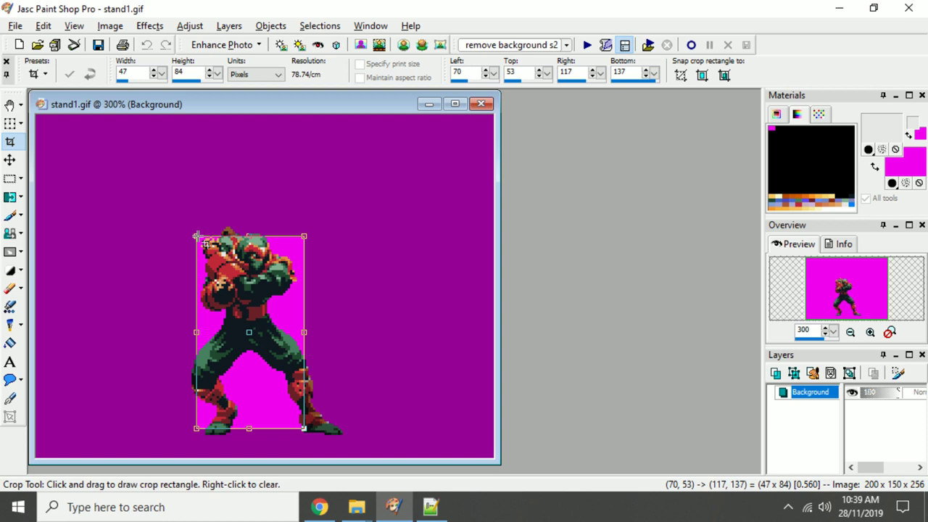
{"action": "left_click_drag", "start_coordinate": [196, 236], "coordinate": [195, 234]}
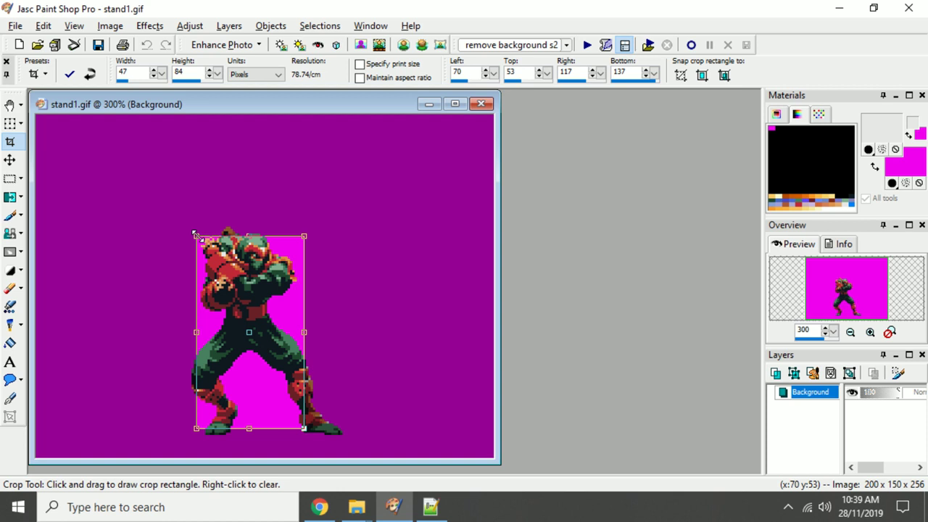
Switch to kazuma.txt in Notepad++ and set the idle bbox to 70 53 47 84, matching the crop rectangle in stand1.gif
{"action": "left_click", "coordinate": [431, 506]}
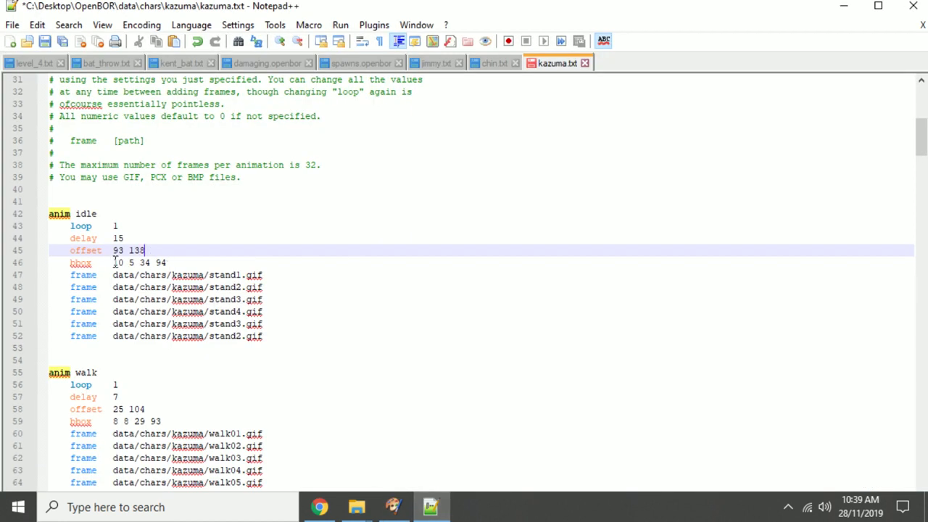
{"action": "left_click_drag", "start_coordinate": [114, 262], "coordinate": [168, 263]}
{"action": "type", "text": "70"}
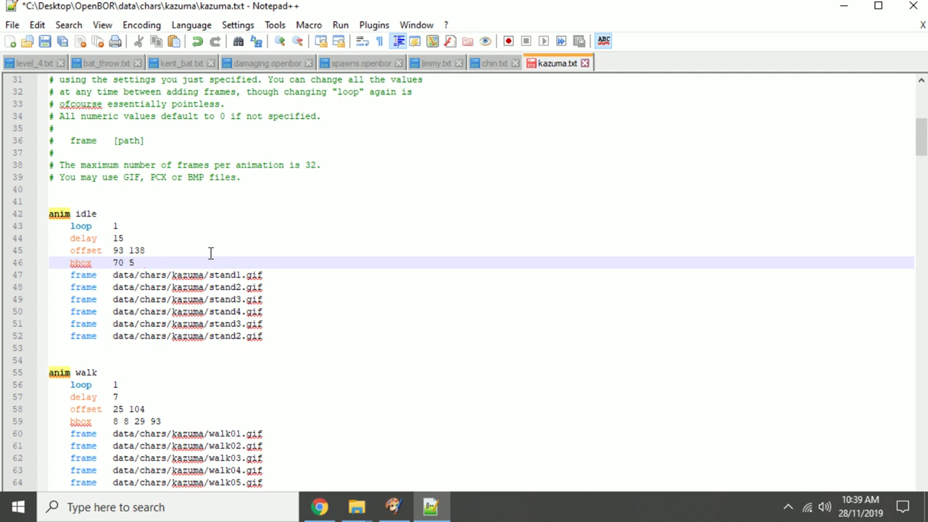
{"action": "left_click", "coordinate": [393, 506]}
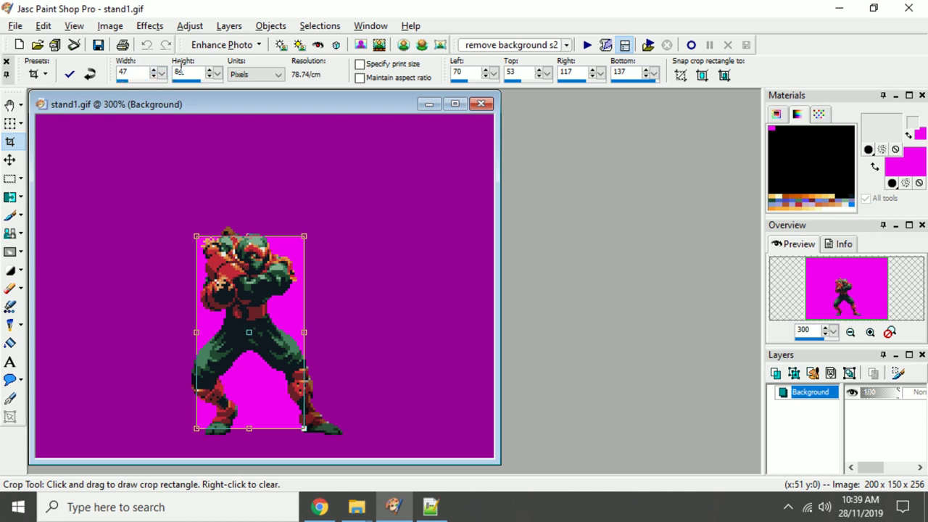
{"action": "key", "text": "alt+Tab"}
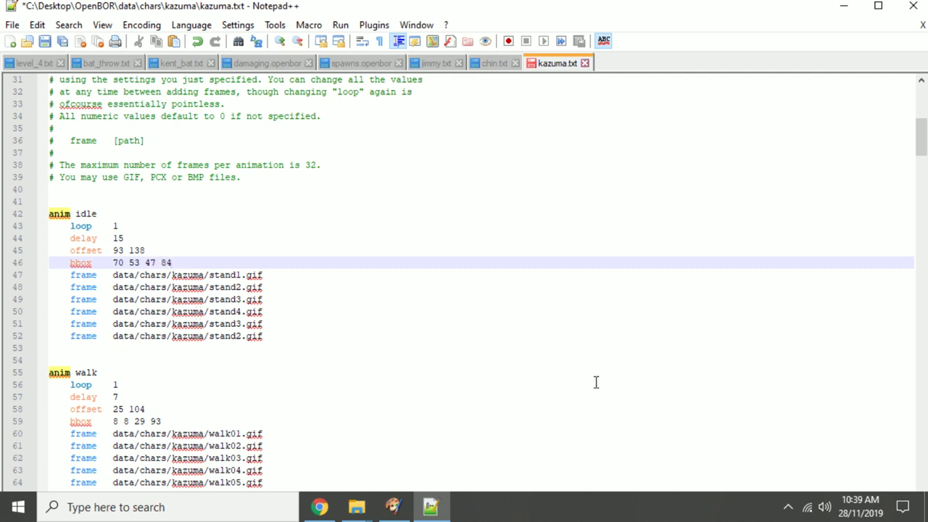
Return to Paint Shop Pro, clear the crop rectangle from stand1.gif and save the image
{"action": "left_click", "coordinate": [439, 507]}
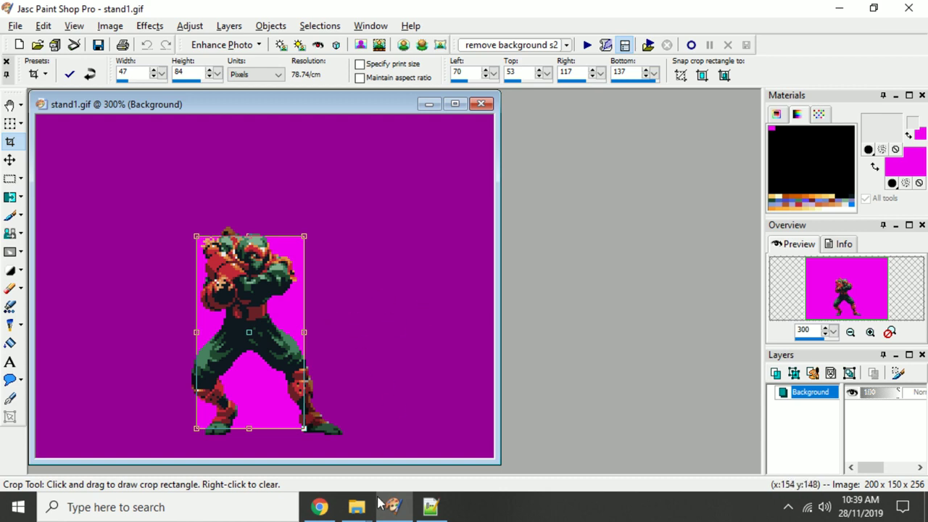
{"action": "left_click", "coordinate": [355, 514]}
{"action": "mouse_move", "coordinate": [451, 469]}
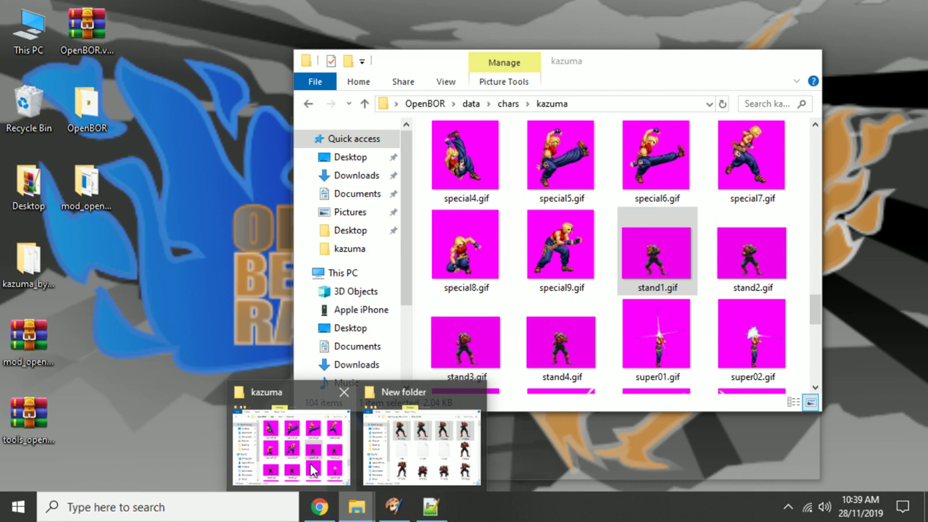
{"action": "left_click", "coordinate": [312, 470]}
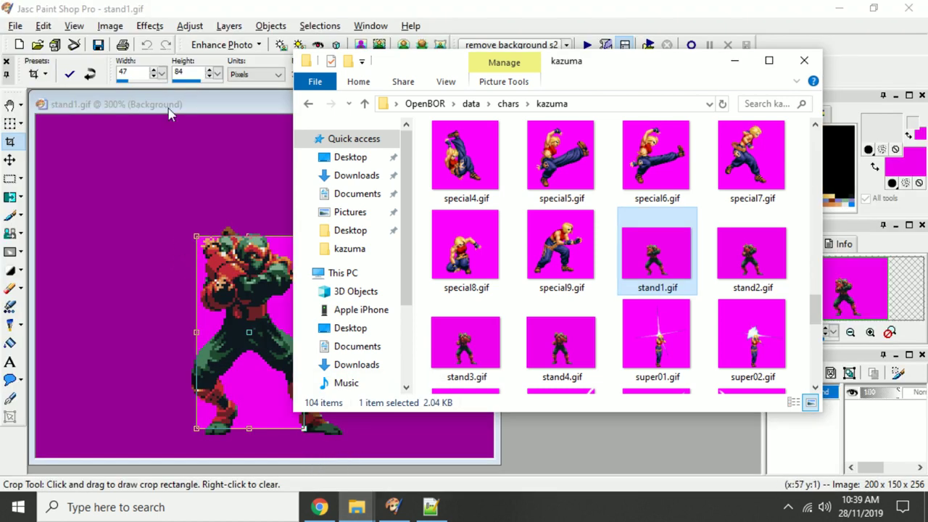
{"action": "left_click", "coordinate": [169, 106]}
{"action": "left_click", "coordinate": [99, 46]}
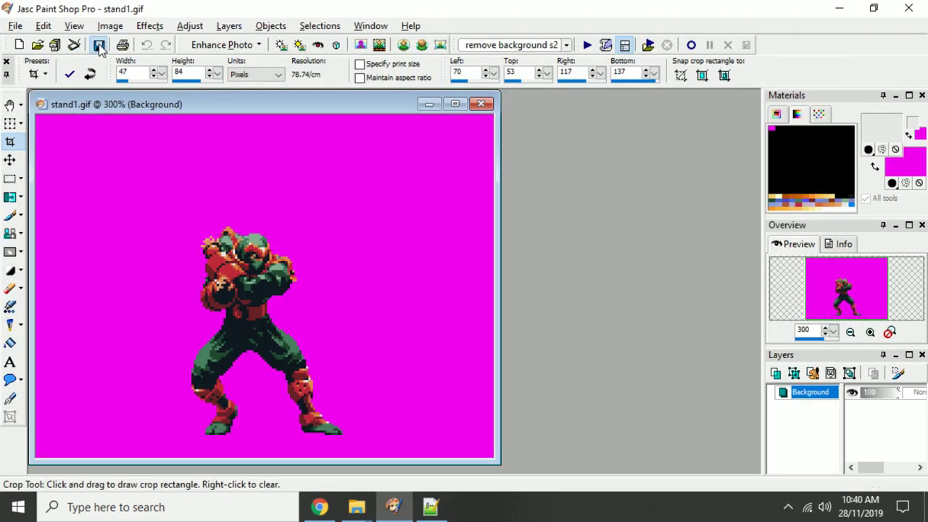
Switch to File Explorer and launch OpenBOR.exe from the OpenBOR folder
{"action": "left_click", "coordinate": [347, 514]}
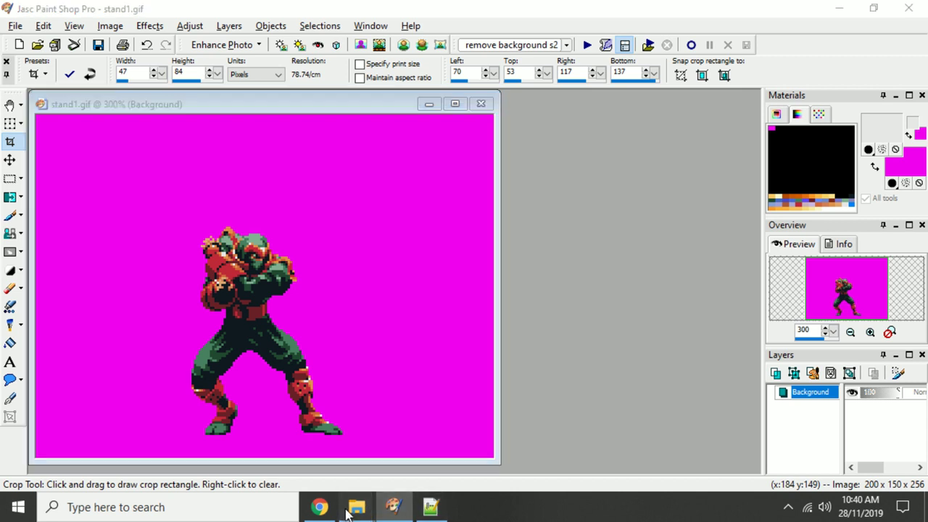
{"action": "left_click", "coordinate": [316, 458]}
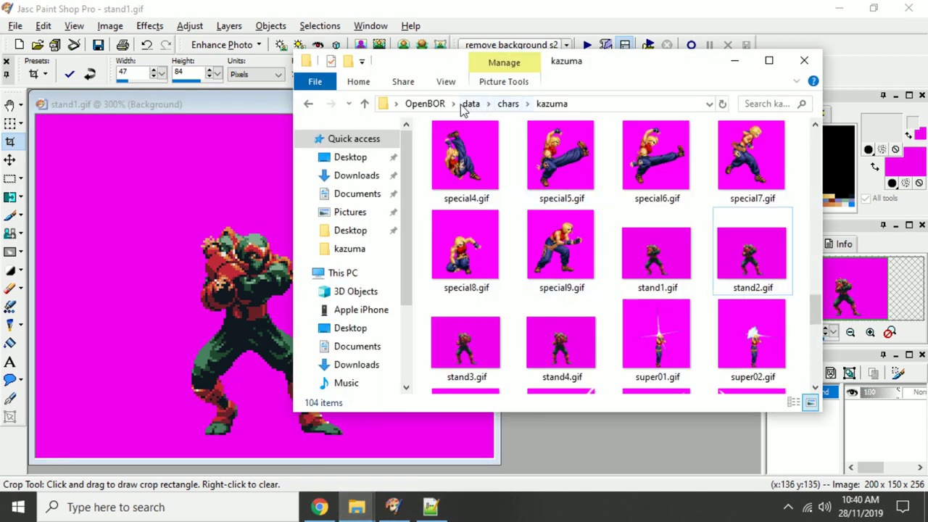
{"action": "left_click", "coordinate": [425, 104]}
{"action": "left_click", "coordinate": [457, 233]}
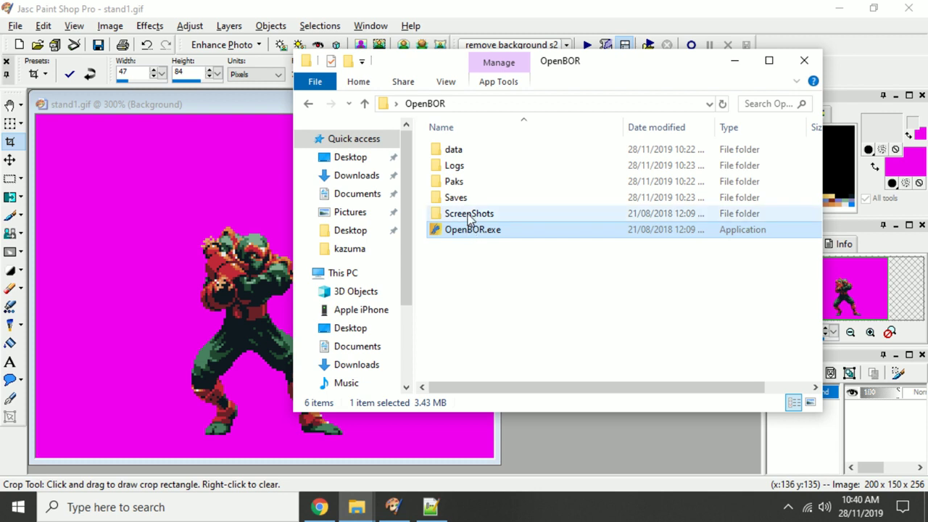
Open OpenBorLog.txt from the Logs folder, examine the error at the end of the log, and close the file
{"action": "double_click", "coordinate": [450, 167]}
{"action": "double_click", "coordinate": [436, 154]}
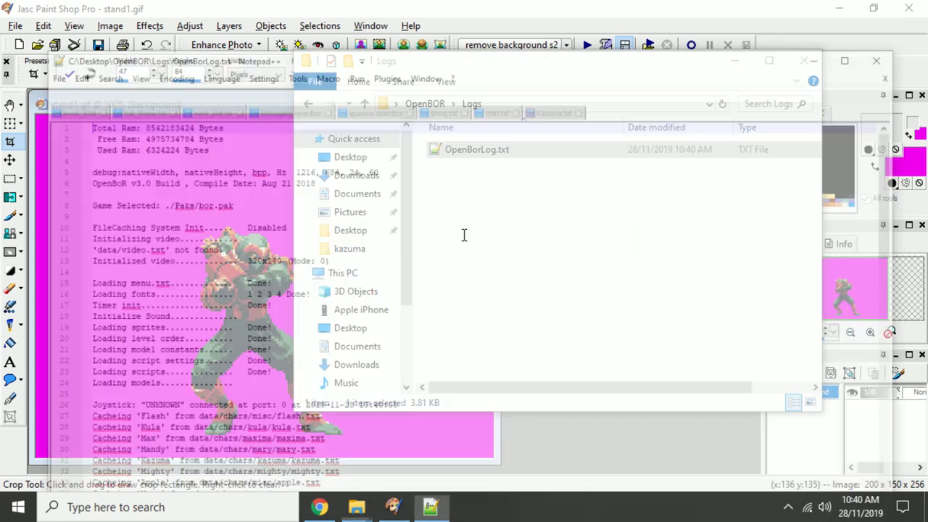
{"action": "key", "text": "ctrl+End"}
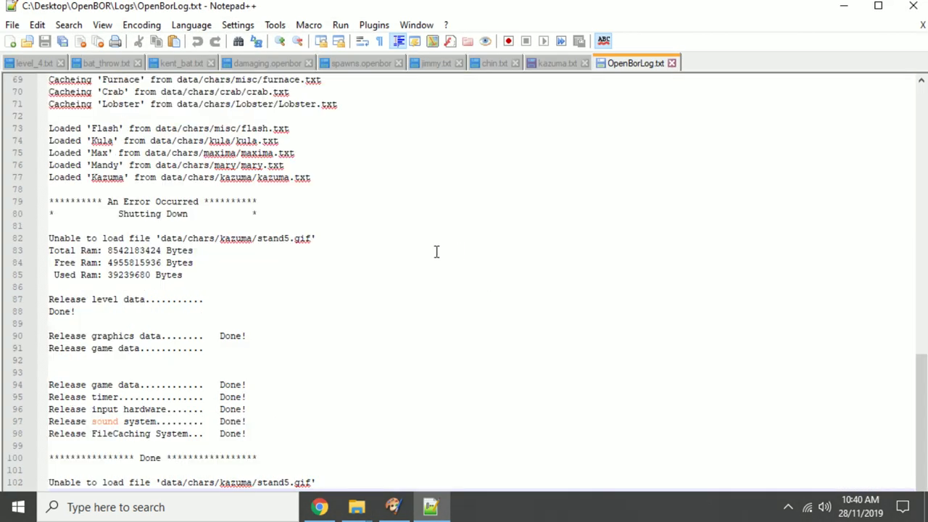
{"action": "left_click_drag", "start_coordinate": [313, 238], "coordinate": [255, 238]}
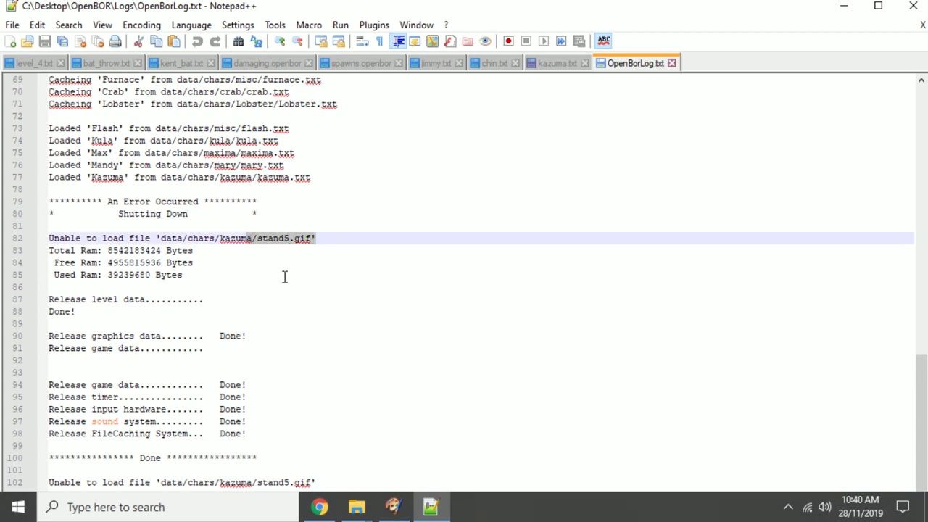
{"action": "left_click", "coordinate": [672, 63]}
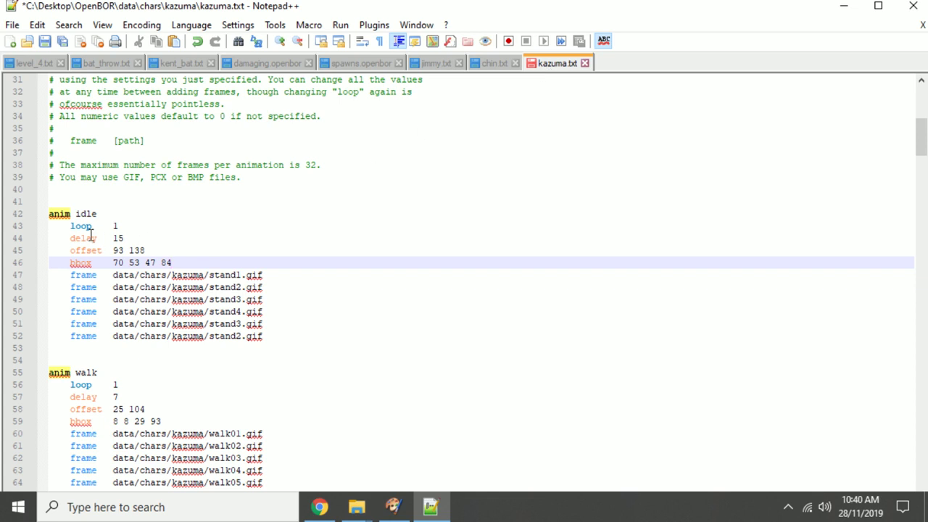
Save kazuma.txt and relaunch OpenBOR.exe from the OpenBOR folder
{"action": "left_click", "coordinate": [45, 42]}
{"action": "mouse_move", "coordinate": [356, 507]}
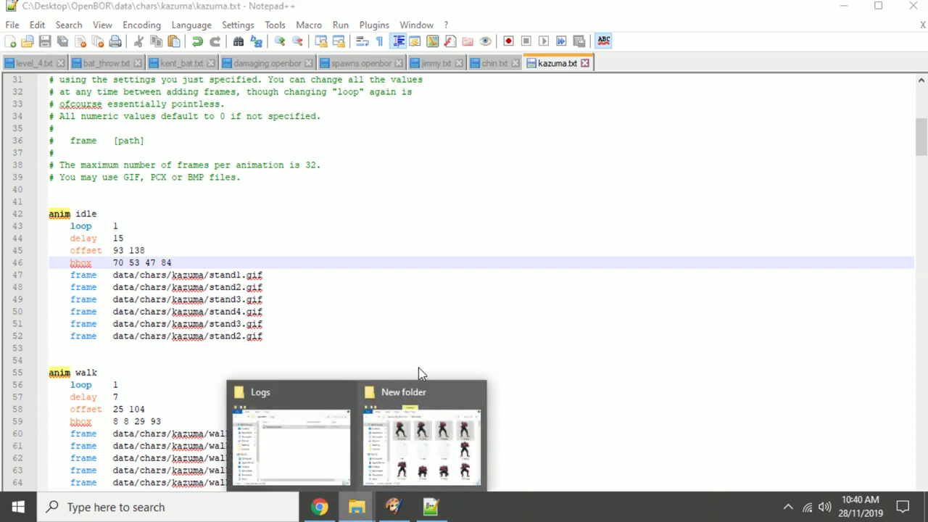
{"action": "left_click", "coordinate": [313, 451]}
{"action": "left_click", "coordinate": [435, 103]}
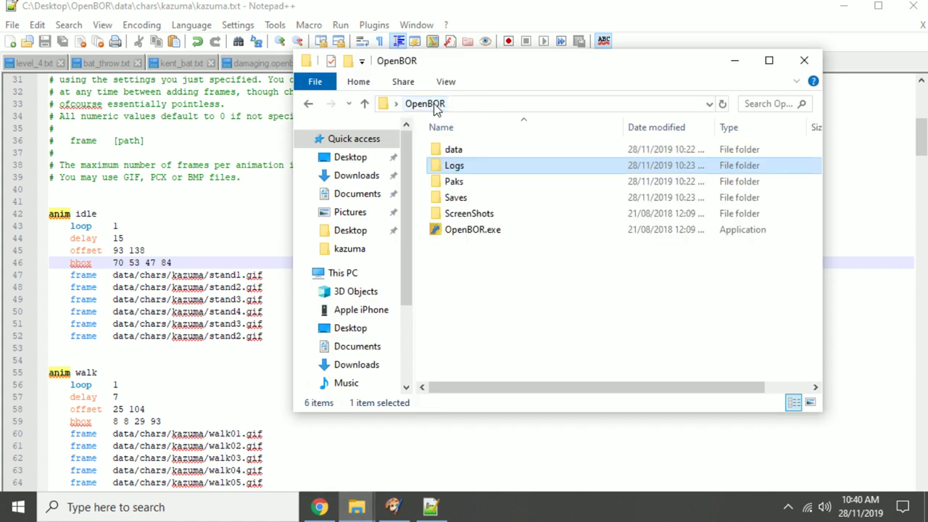
{"action": "double_click", "coordinate": [453, 168]}
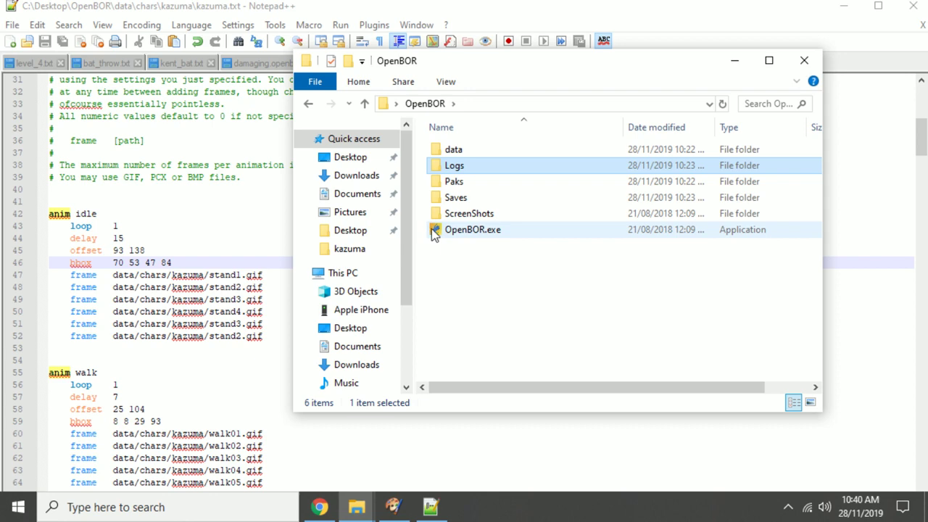
{"action": "double_click", "coordinate": [434, 231]}
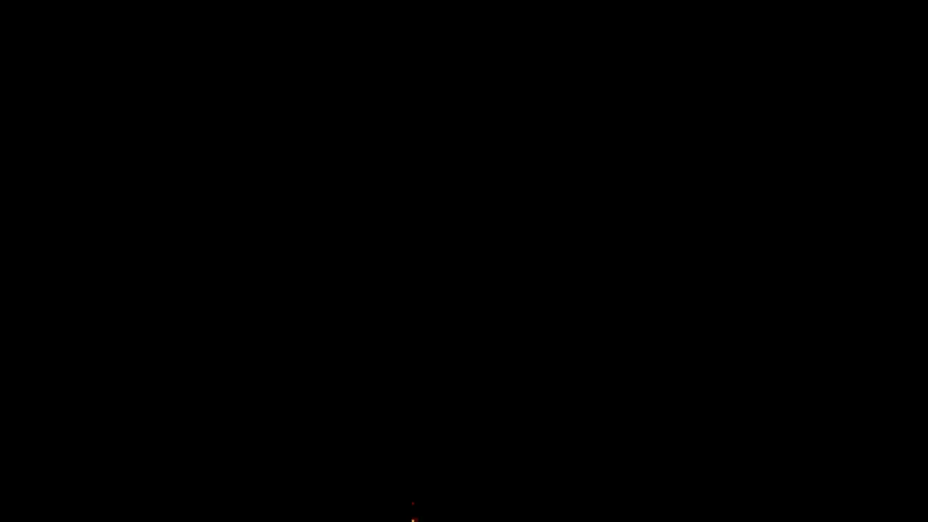
Start a Beats of Rage game in Easy mode to check Kazuma's new idle animation
{"action": "key", "text": "Return"}
{"action": "key", "text": "Return"}
{"action": "key", "text": "Return"}
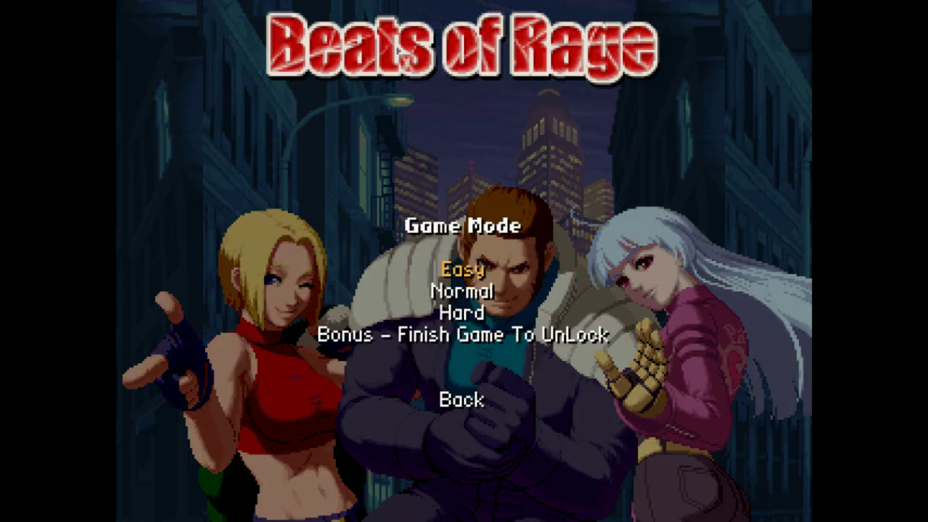
{"action": "key", "text": "Return"}
{"action": "key", "text": "Right"}
{"action": "key", "text": "Right"}
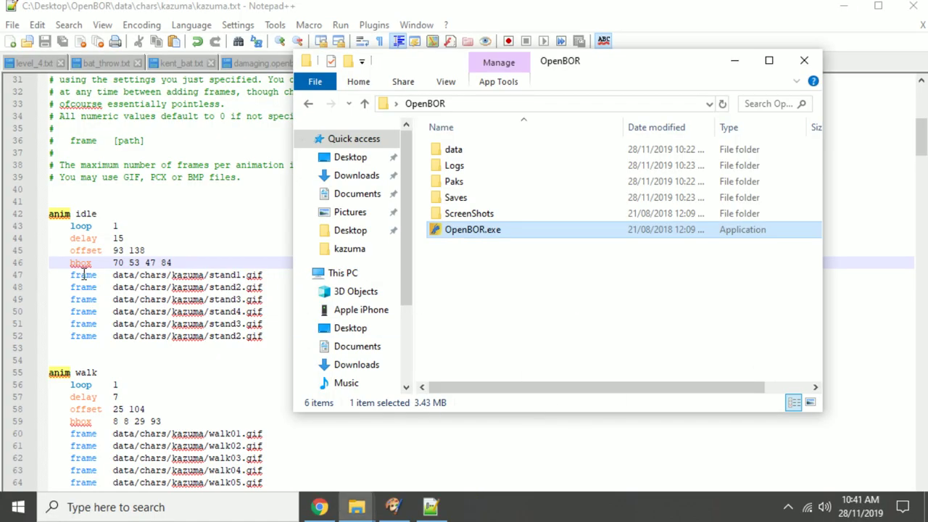
Set the idle animation's delay to 12 in kazuma.txt and save the file
{"action": "double_click", "coordinate": [116, 238]}
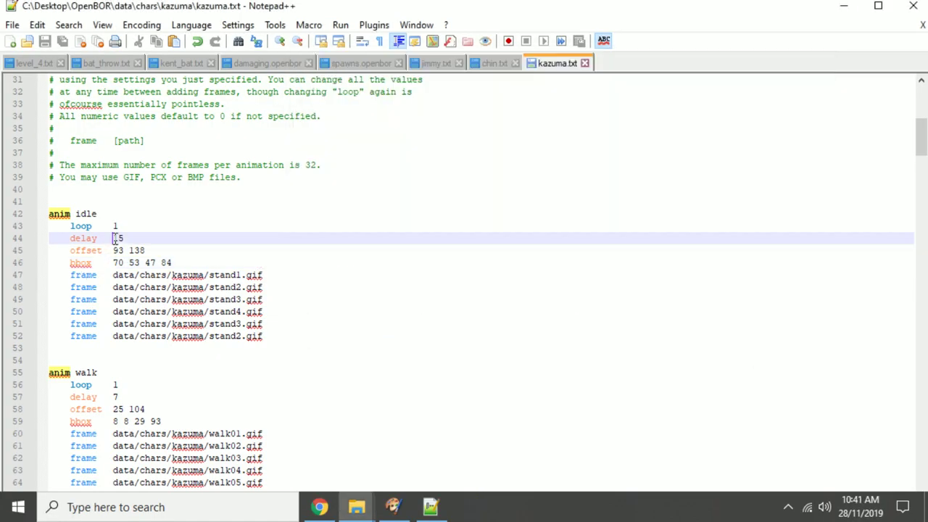
{"action": "type", "text": "12"}
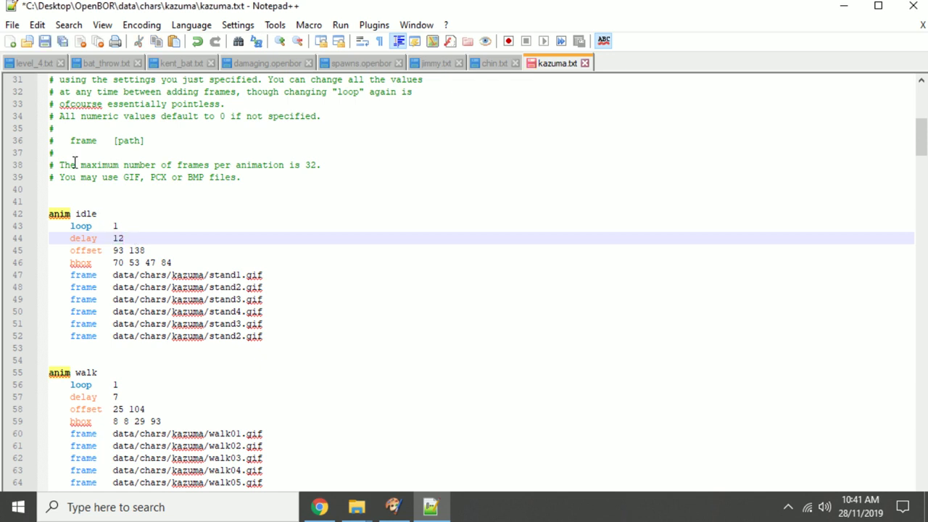
{"action": "left_click", "coordinate": [44, 41]}
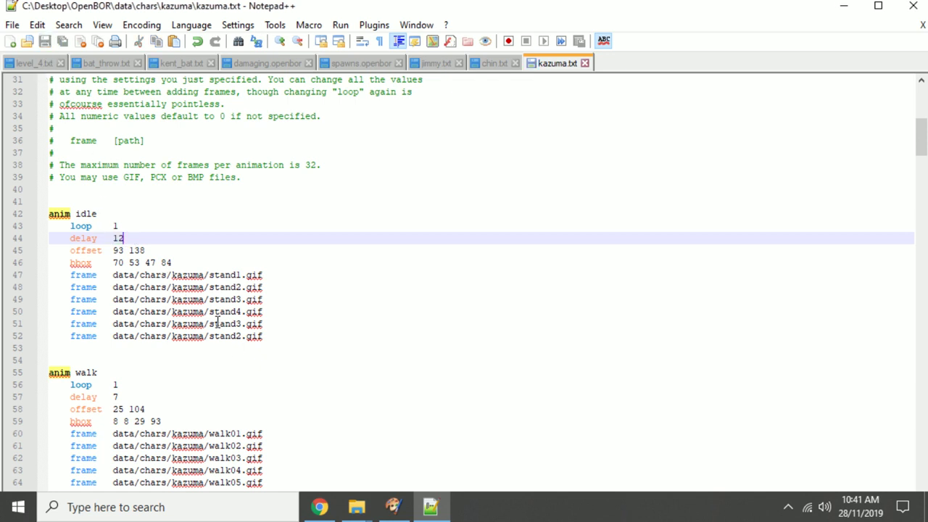
Locate the attack1 block in kazuma.txt and select the punch sprites 200-0.png and 200-1.png in the New folder of kazuma_by_Psi-crowz
{"action": "scroll", "coordinate": [172, 324], "scroll_direction": "down", "scroll_amount": 10}
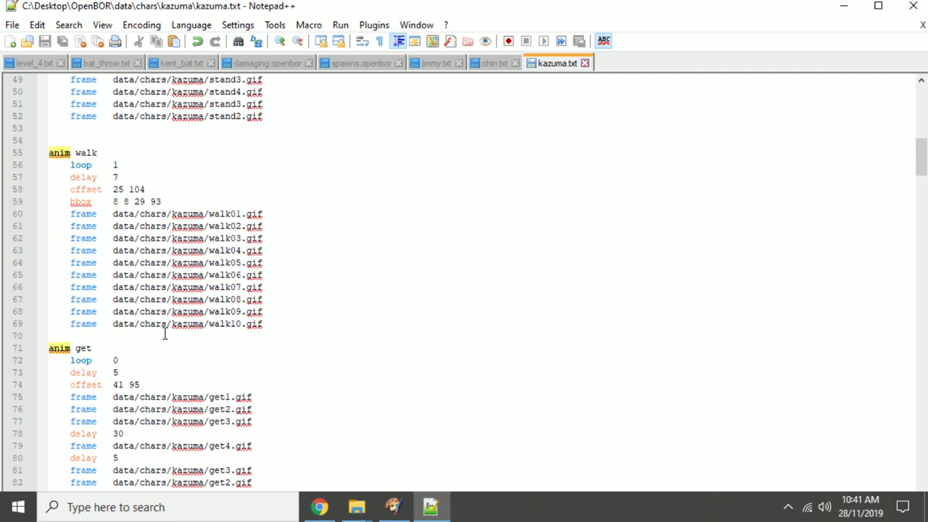
{"action": "scroll", "coordinate": [165, 331], "scroll_direction": "down", "scroll_amount": 6}
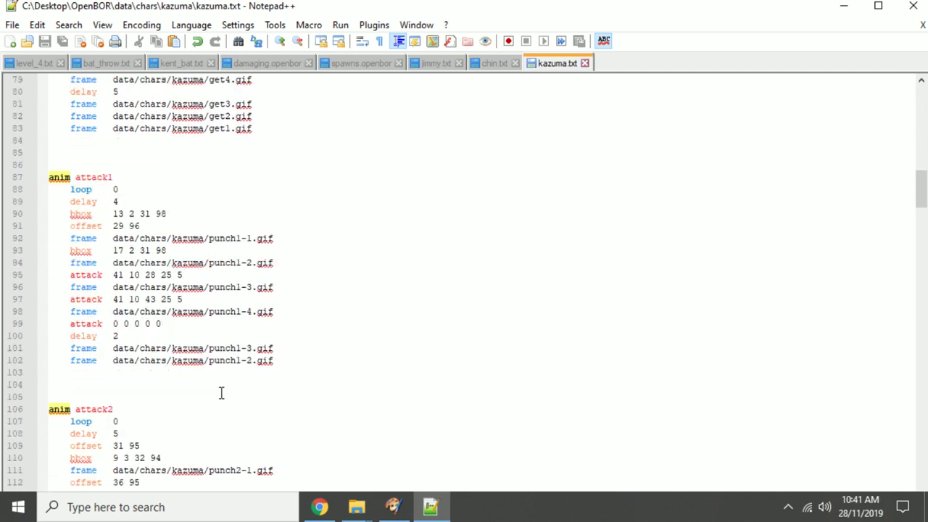
{"action": "scroll", "coordinate": [364, 295], "scroll_direction": "up", "scroll_amount": 1}
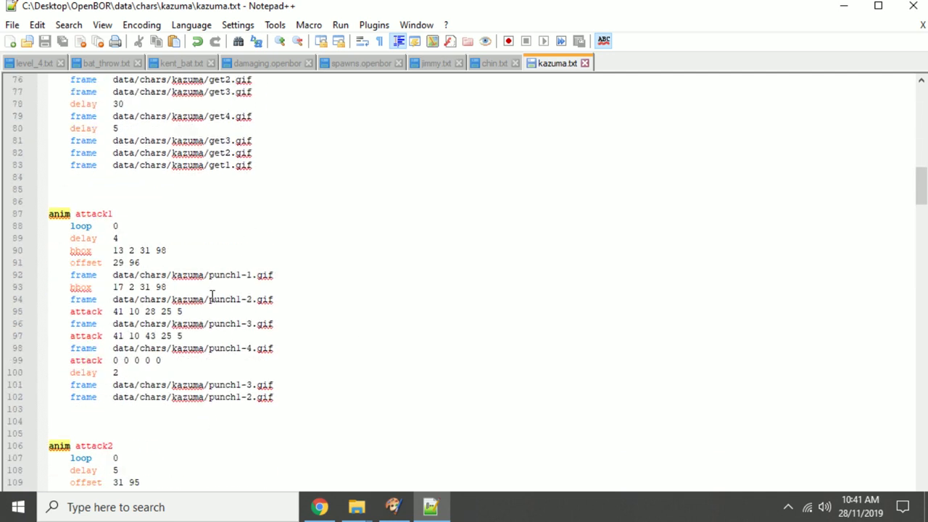
{"action": "mouse_move", "coordinate": [358, 499]}
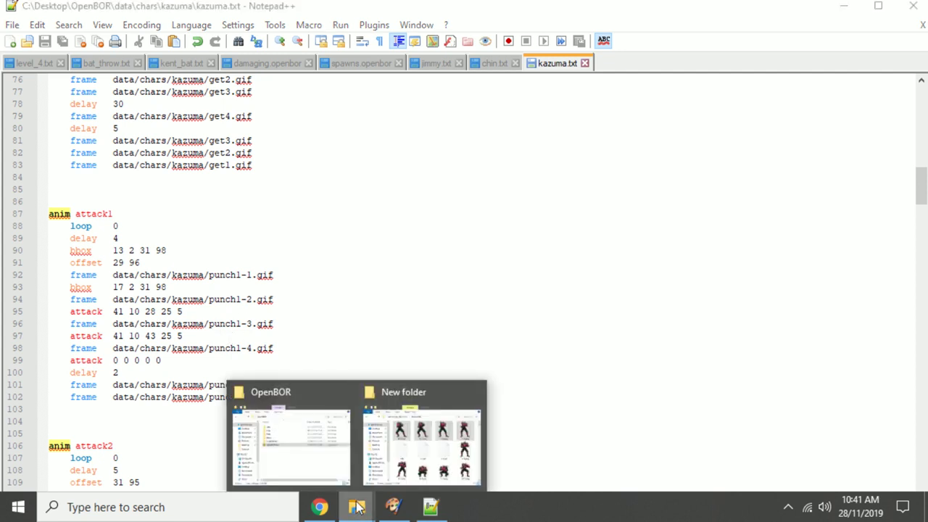
{"action": "left_click", "coordinate": [427, 435]}
{"action": "scroll", "coordinate": [709, 325], "scroll_direction": "down", "scroll_amount": 2}
{"action": "scroll", "coordinate": [704, 328], "scroll_direction": "down", "scroll_amount": 3}
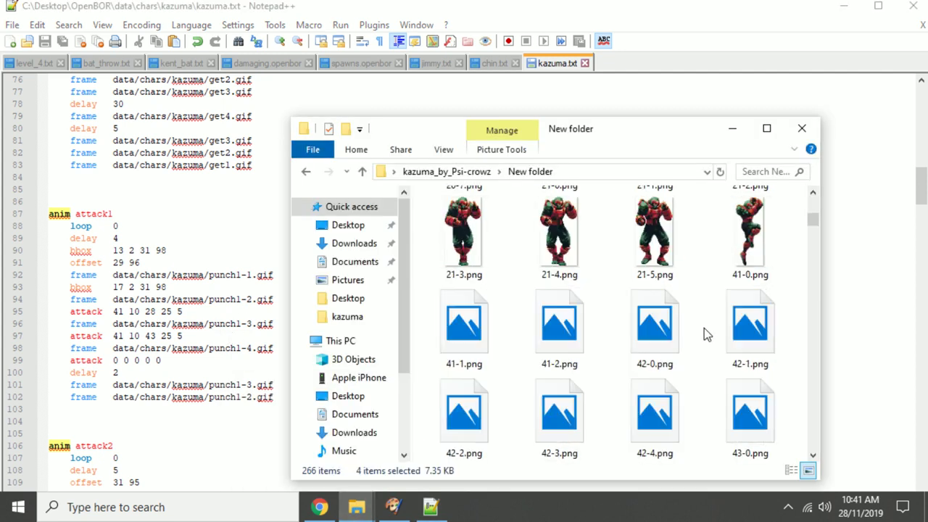
{"action": "scroll", "coordinate": [703, 327], "scroll_direction": "down", "scroll_amount": 2}
{"action": "scroll", "coordinate": [704, 328], "scroll_direction": "down", "scroll_amount": 4}
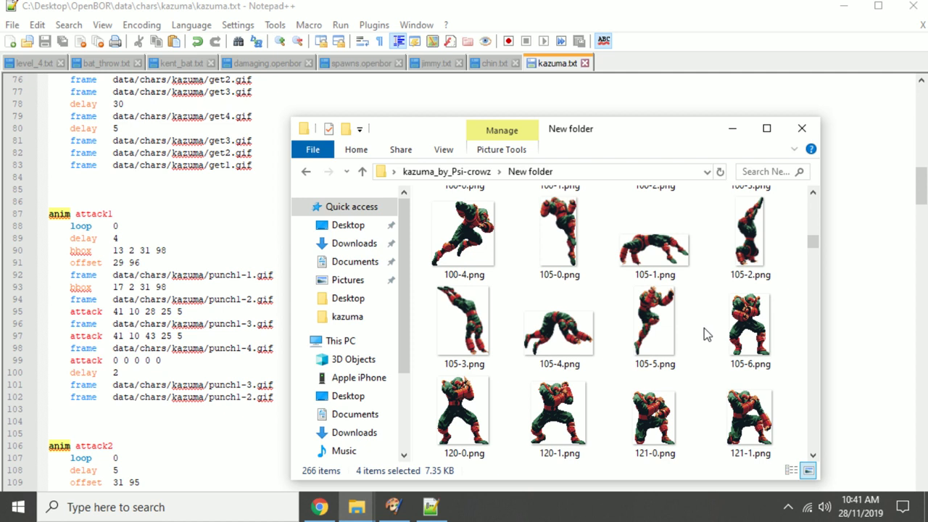
{"action": "scroll", "coordinate": [704, 328], "scroll_direction": "down", "scroll_amount": 3}
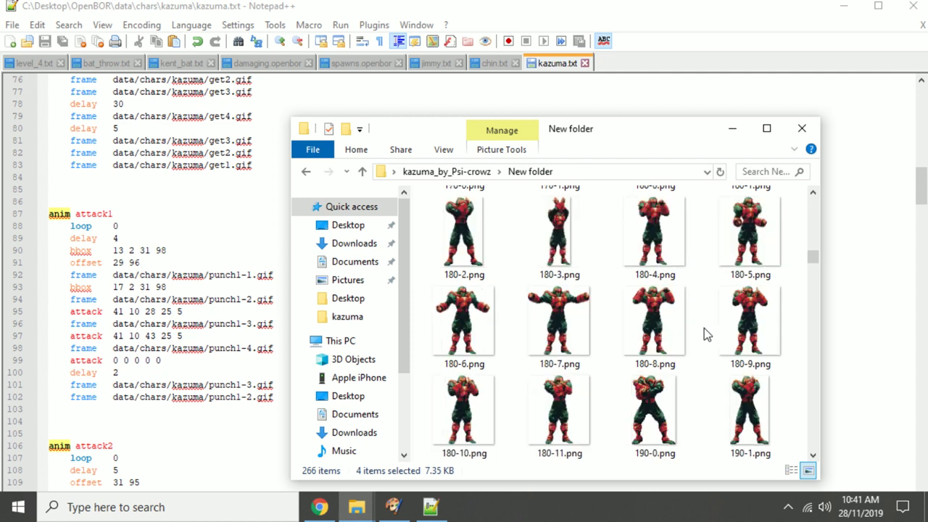
{"action": "scroll", "coordinate": [704, 327], "scroll_direction": "down", "scroll_amount": 2}
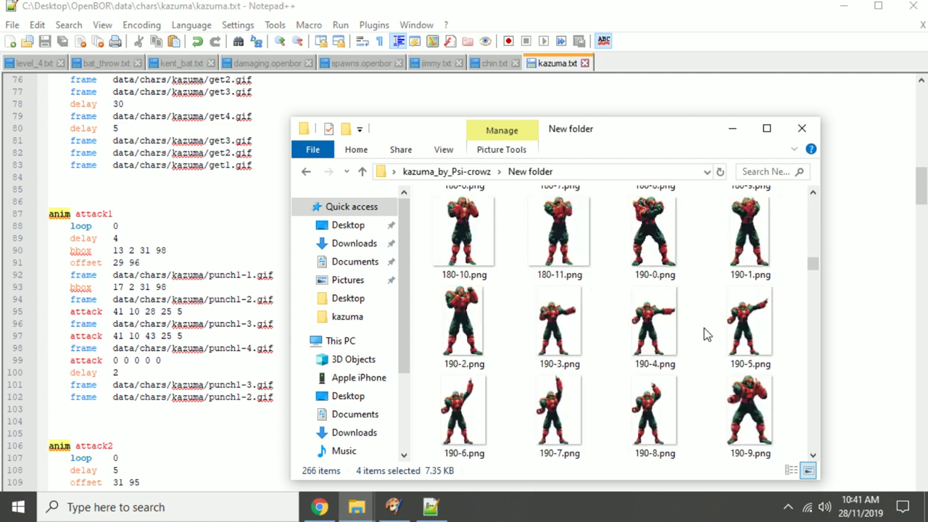
{"action": "scroll", "coordinate": [704, 328], "scroll_direction": "down", "scroll_amount": 2}
{"action": "left_click", "coordinate": [750, 326]}
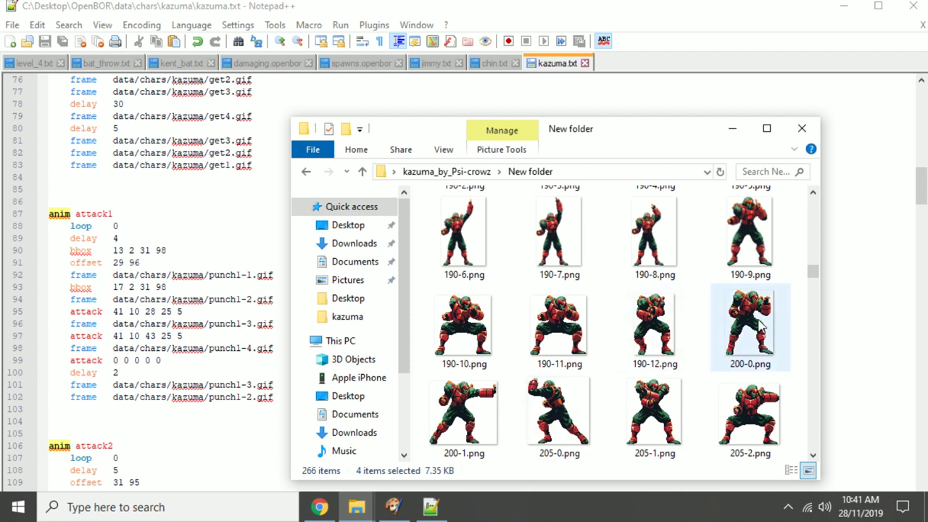
{"action": "left_click", "coordinate": [463, 415], "text": "ctrl"}
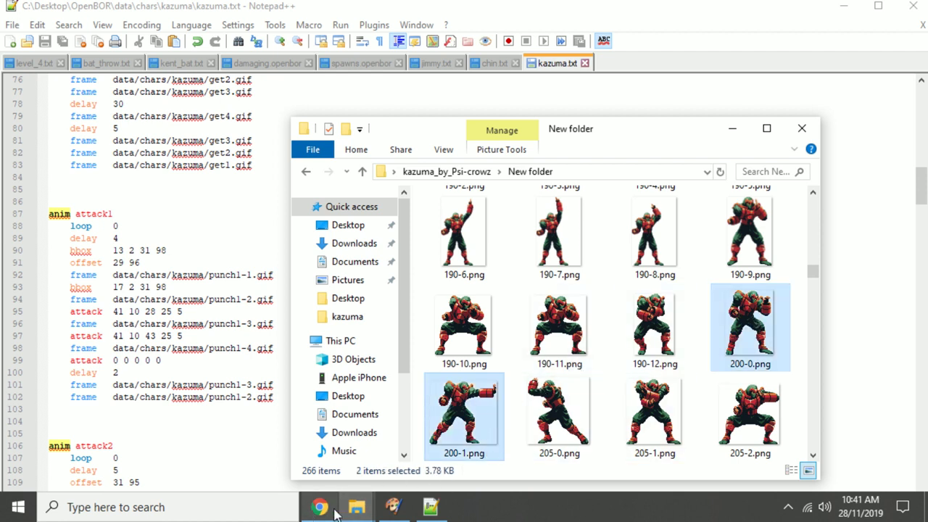
Open 200-0.png and 200-1.png in Paint Shop Pro and move the stand1.gif window clear of them
{"action": "left_click", "coordinate": [357, 511]}
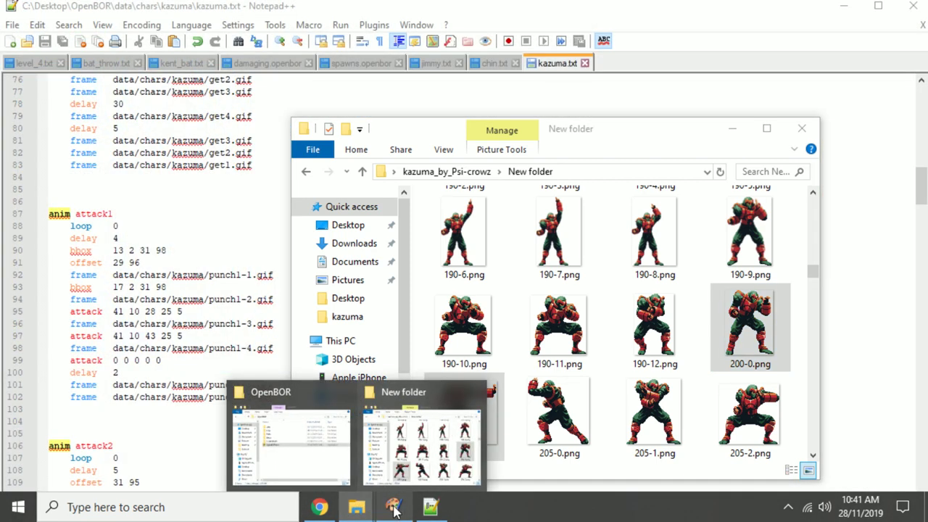
{"action": "left_click", "coordinate": [393, 509]}
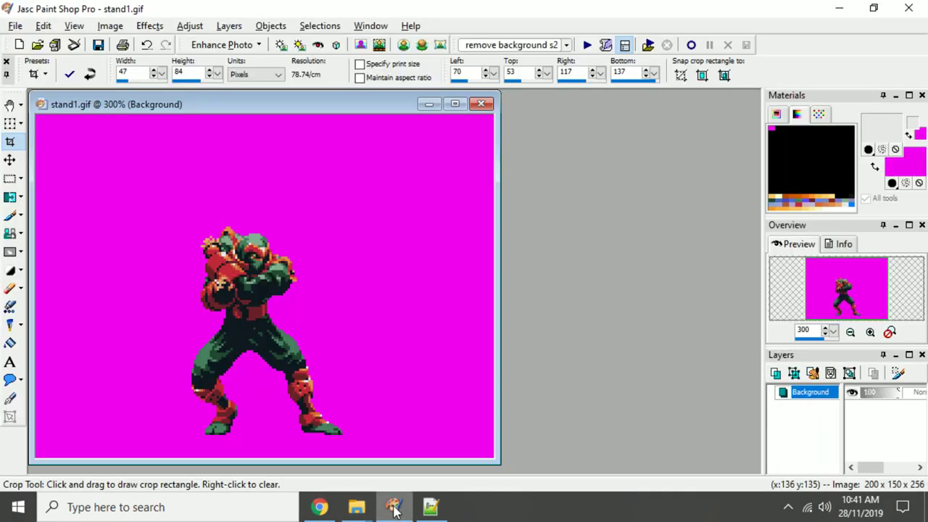
{"action": "left_click", "coordinate": [357, 509]}
{"action": "left_click", "coordinate": [410, 457]}
{"action": "left_click_drag", "start_coordinate": [571, 128], "coordinate": [323, 72]}
{"action": "double_click", "coordinate": [536, 263]}
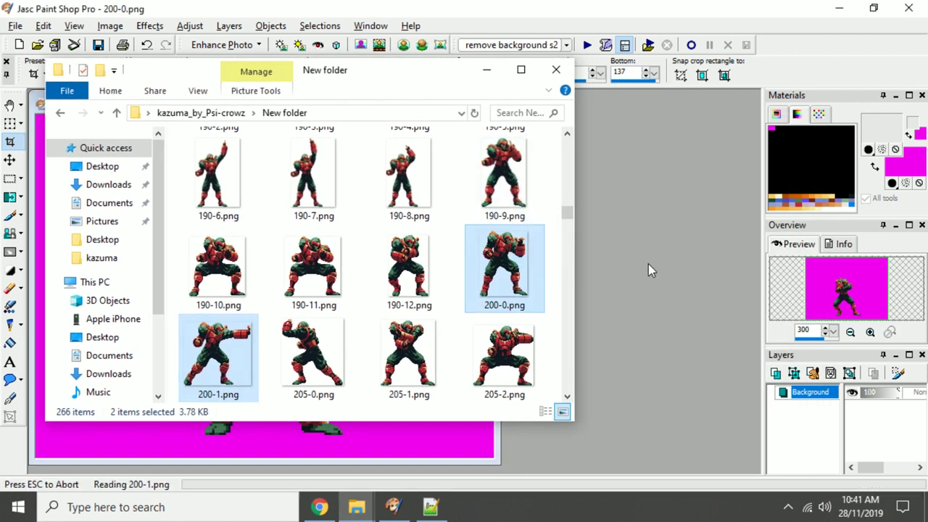
{"action": "left_click", "coordinate": [486, 70]}
{"action": "left_click_drag", "start_coordinate": [194, 104], "coordinate": [430, 102]}
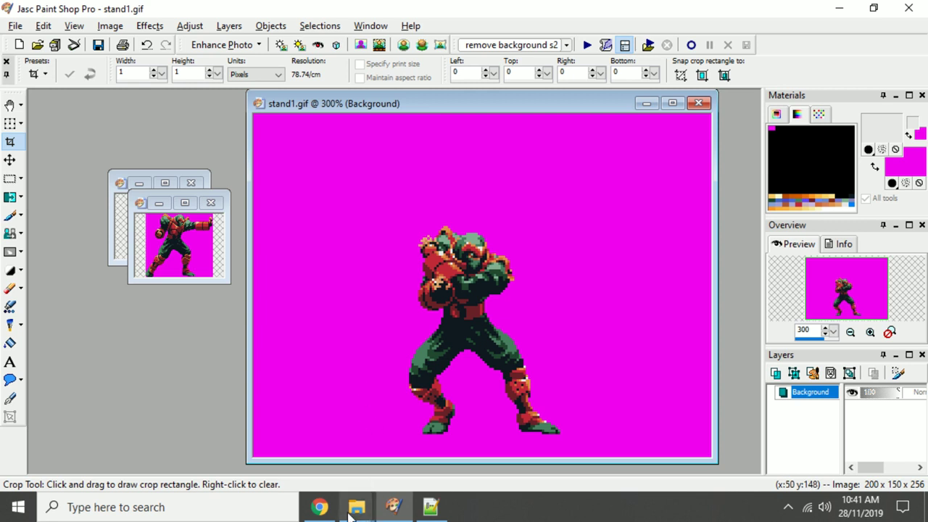
Look up the idle offset in kazuma.txt and mark it with one white Paint Brush pixel at 93, 138 in stand1.gif
{"action": "left_click", "coordinate": [432, 506]}
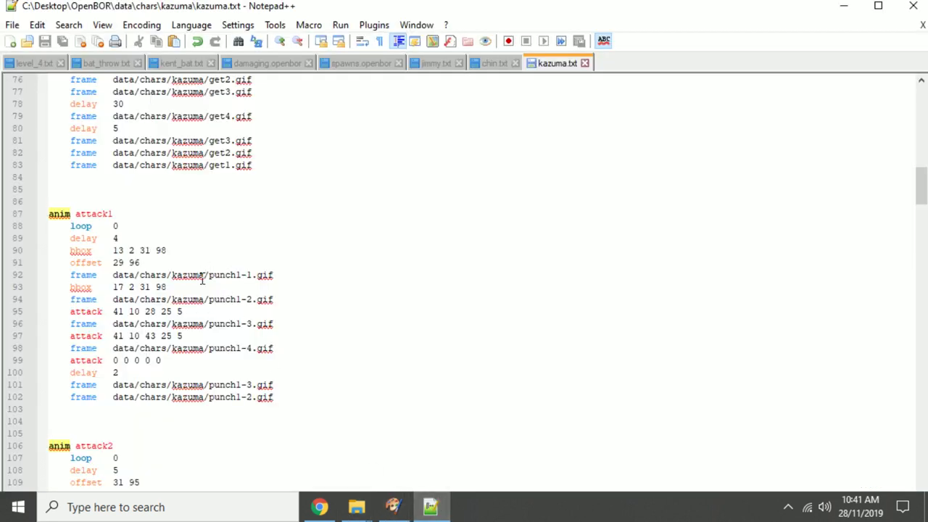
{"action": "scroll", "coordinate": [202, 281], "scroll_direction": "up", "scroll_amount": 9}
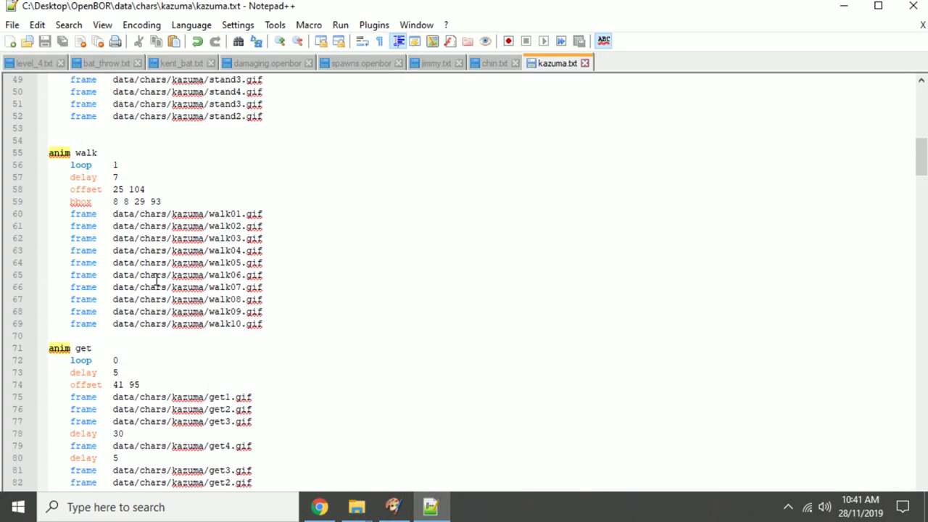
{"action": "scroll", "coordinate": [156, 281], "scroll_direction": "up", "scroll_amount": 6}
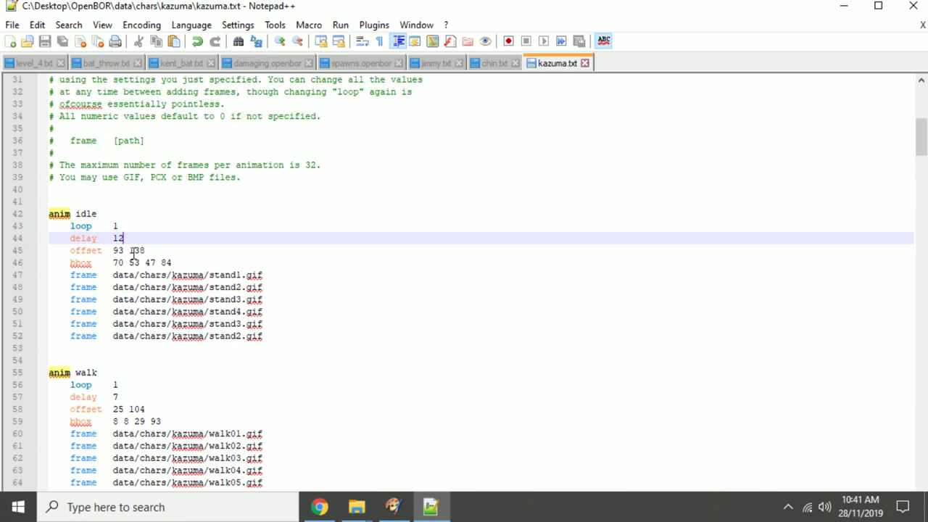
{"action": "left_click_drag", "start_coordinate": [114, 251], "coordinate": [145, 250]}
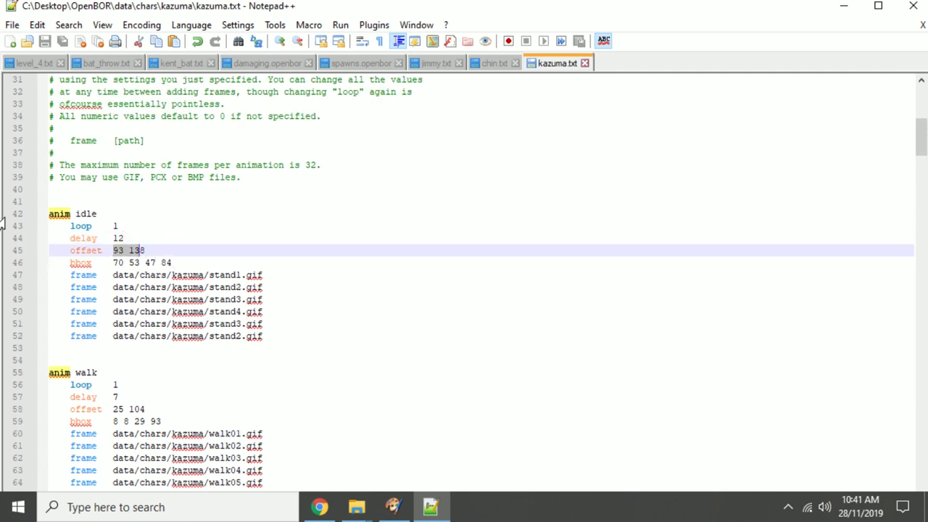
{"action": "left_click", "coordinate": [393, 507]}
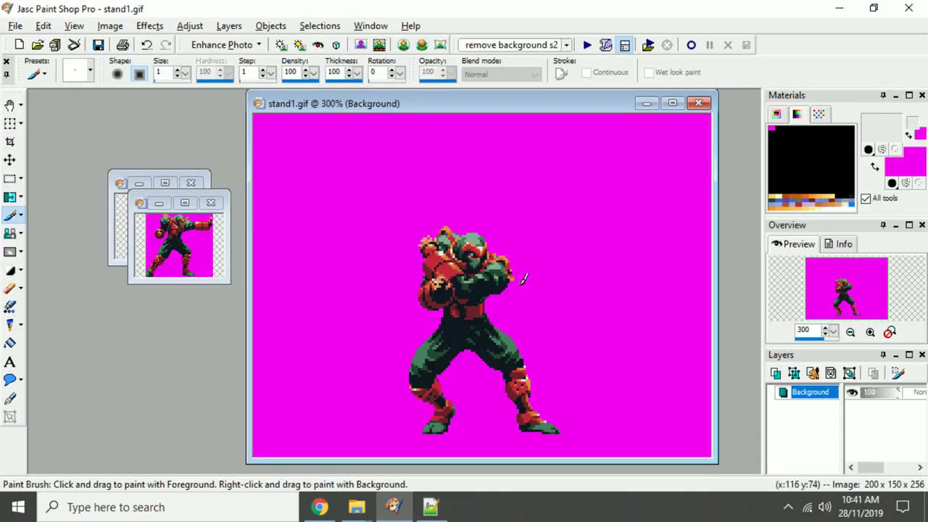
{"action": "scroll", "coordinate": [493, 375], "scroll_direction": "up", "scroll_amount": 3}
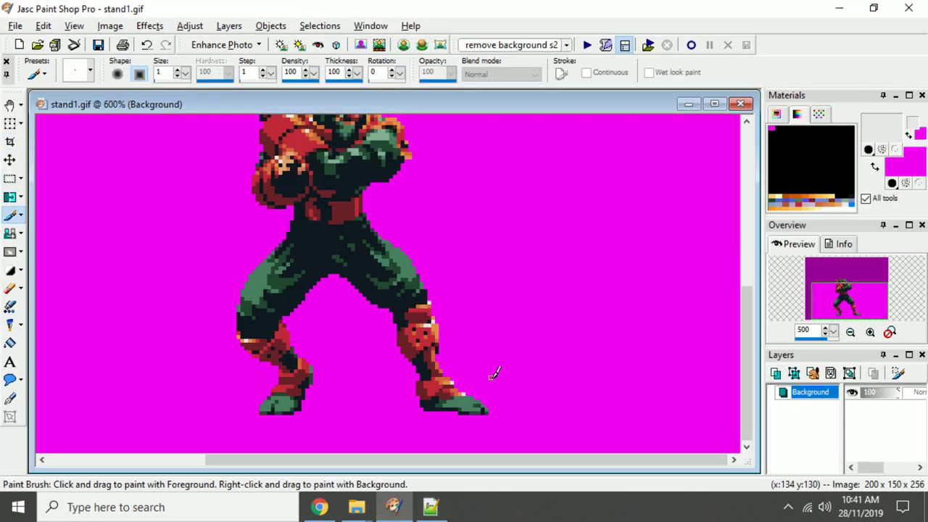
{"action": "scroll", "coordinate": [352, 356], "scroll_direction": "up", "scroll_amount": 2}
{"action": "scroll", "coordinate": [326, 356], "scroll_direction": "up", "scroll_amount": 1}
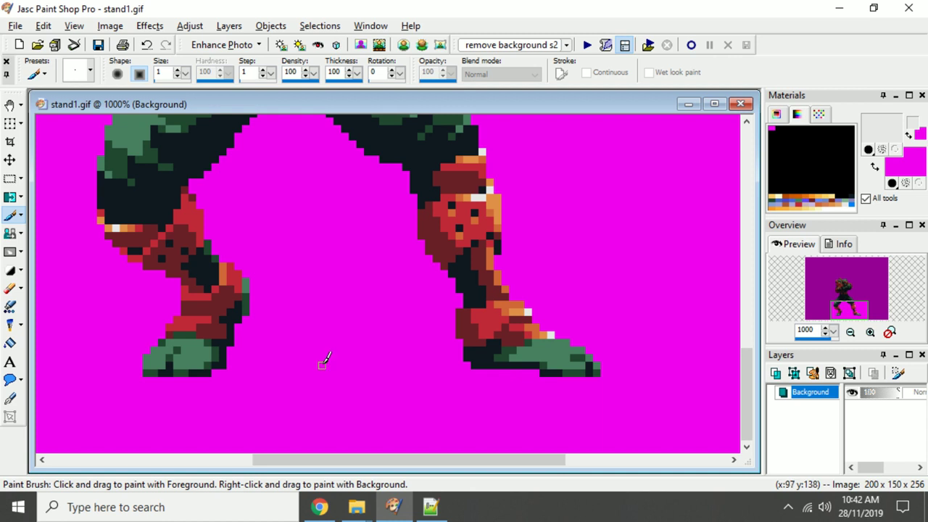
{"action": "left_click", "coordinate": [302, 364]}
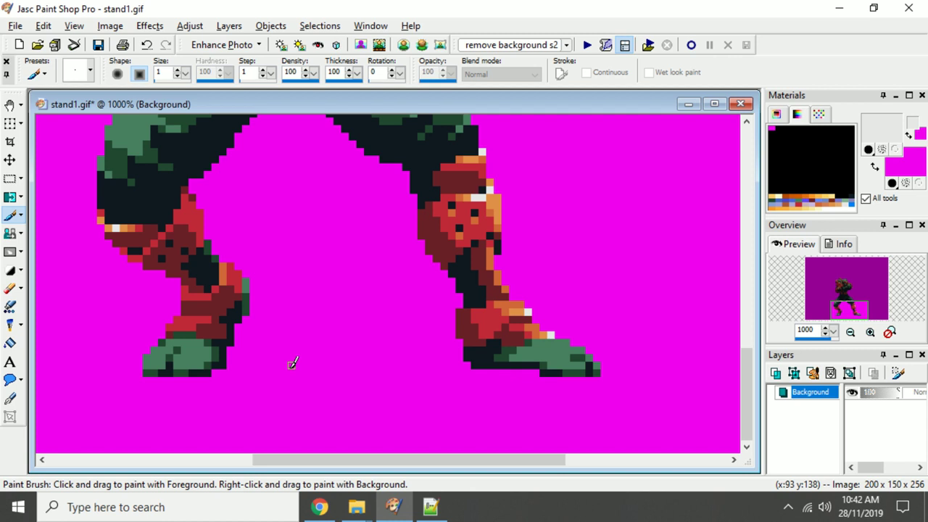
Arrange stand1.gif beside 200-0.png and enlarge both sprites to 400% for comparison
{"action": "scroll", "coordinate": [348, 326], "scroll_direction": "down", "scroll_amount": 4}
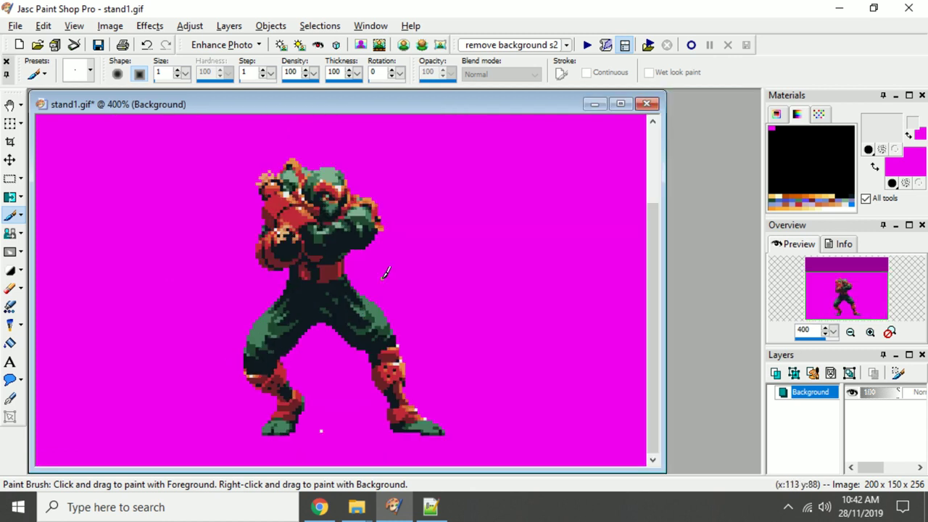
{"action": "left_click_drag", "start_coordinate": [345, 103], "coordinate": [471, 128]}
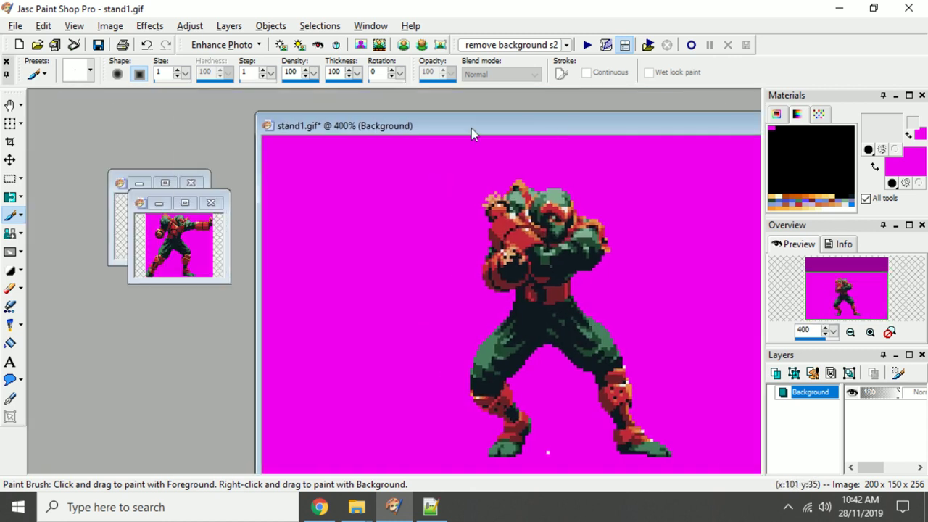
{"action": "left_click", "coordinate": [108, 206]}
{"action": "scroll", "coordinate": [194, 337], "scroll_direction": "up", "scroll_amount": 4}
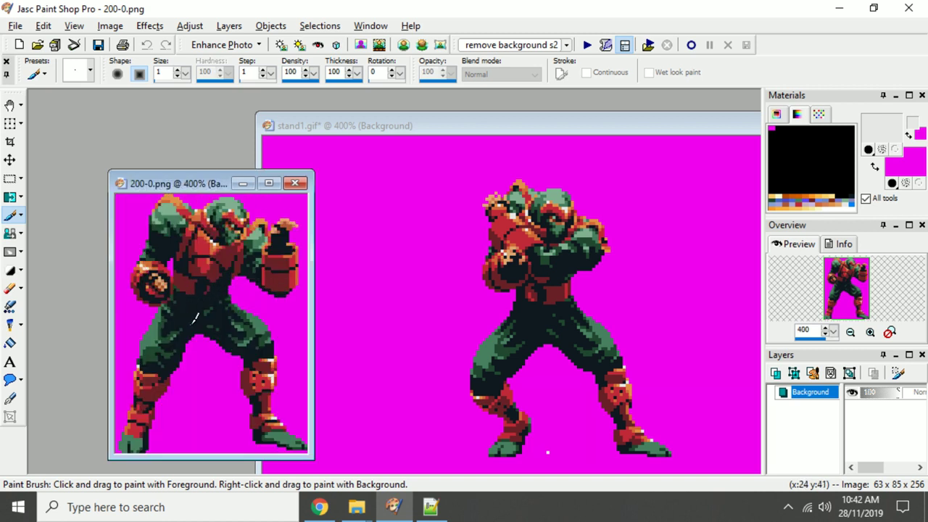
{"action": "left_click", "coordinate": [10, 141]}
{"action": "left_click_drag", "start_coordinate": [326, 154], "coordinate": [210, 364]}
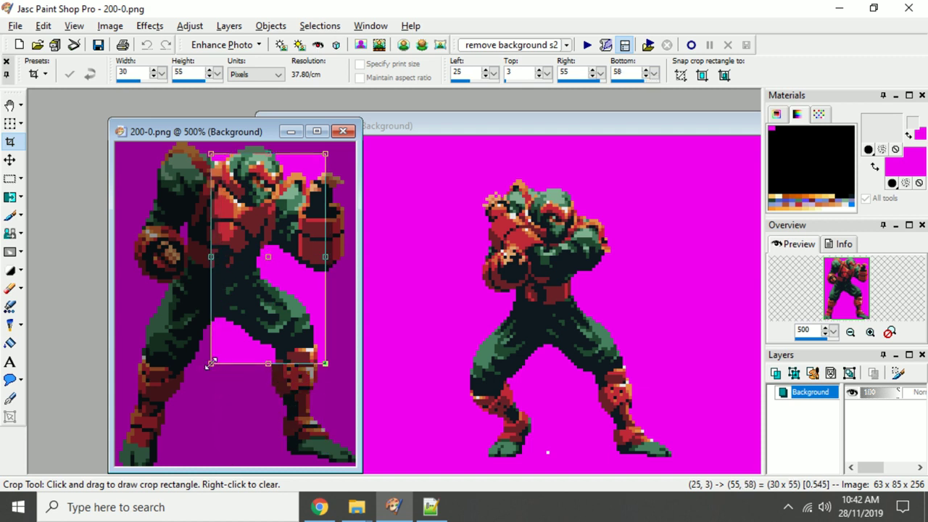
{"action": "left_click_drag", "start_coordinate": [210, 365], "coordinate": [210, 363]}
{"action": "right_click", "coordinate": [148, 209]}
Move the 200-0.png window aside and copy its whole image to the clipboard
{"action": "left_click_drag", "start_coordinate": [187, 120], "coordinate": [186, 131]}
{"action": "left_click_drag", "start_coordinate": [187, 136], "coordinate": [133, 110]}
{"action": "right_click", "coordinate": [133, 111]}
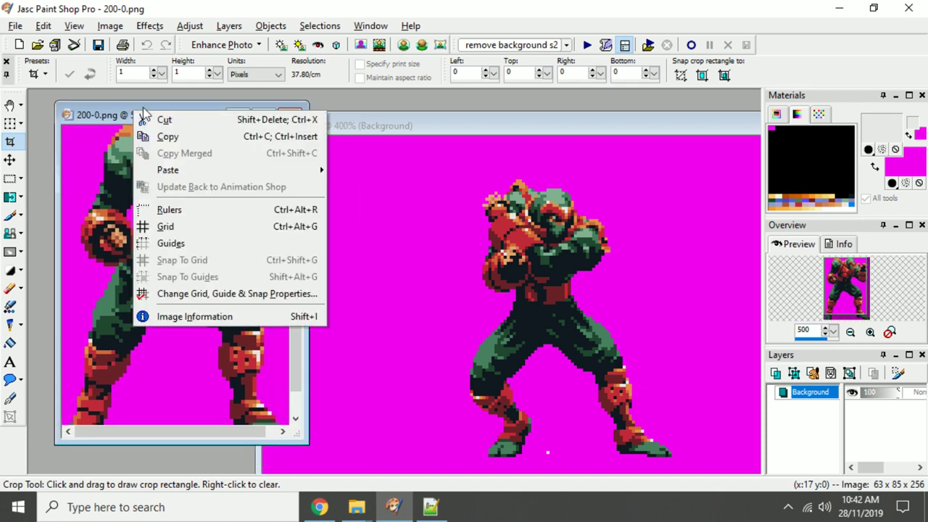
{"action": "left_click", "coordinate": [215, 138]}
Add a new raster layer with default settings to stand1.gif, accepting promotion to 16 million colors
{"action": "left_click", "coordinate": [430, 129]}
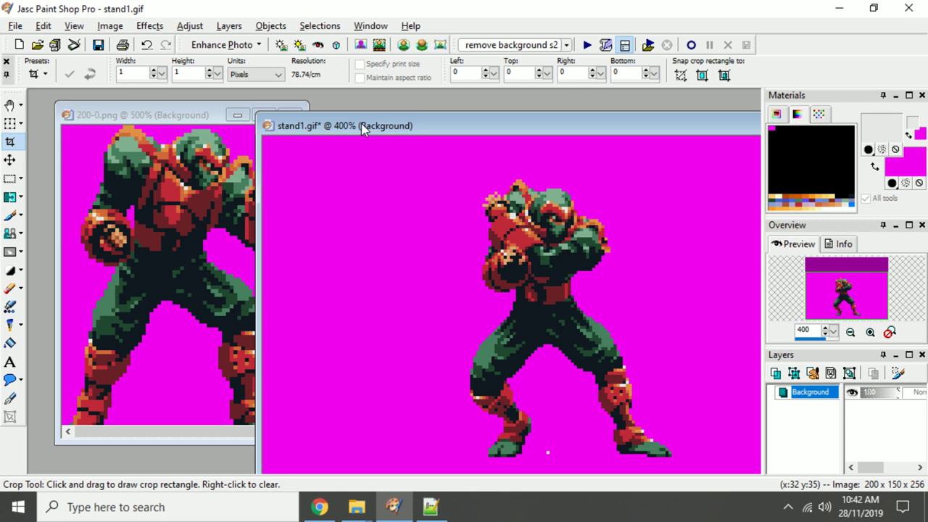
{"action": "left_click_drag", "start_coordinate": [362, 129], "coordinate": [270, 110]}
{"action": "right_click", "coordinate": [270, 110]}
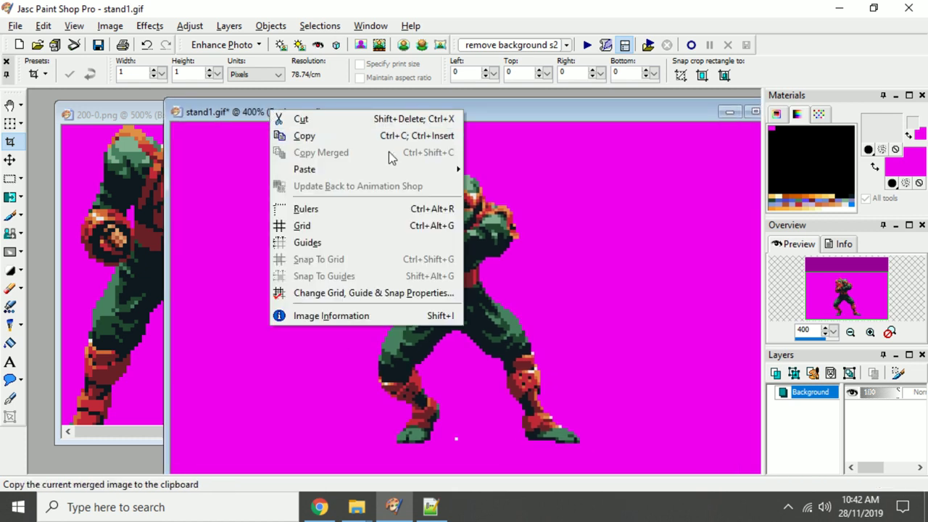
{"action": "mouse_move", "coordinate": [363, 169]}
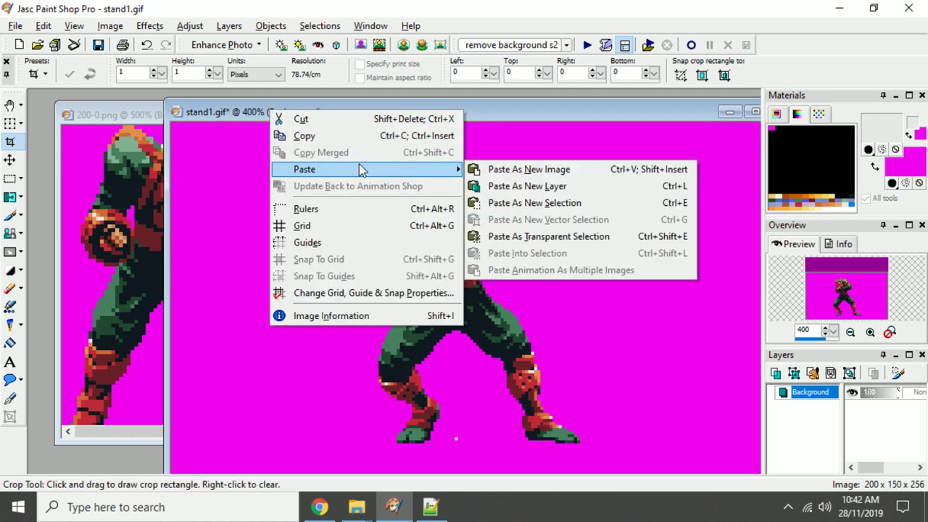
{"action": "left_click", "coordinate": [234, 113]}
{"action": "left_click", "coordinate": [229, 25]}
{"action": "left_click", "coordinate": [241, 45]}
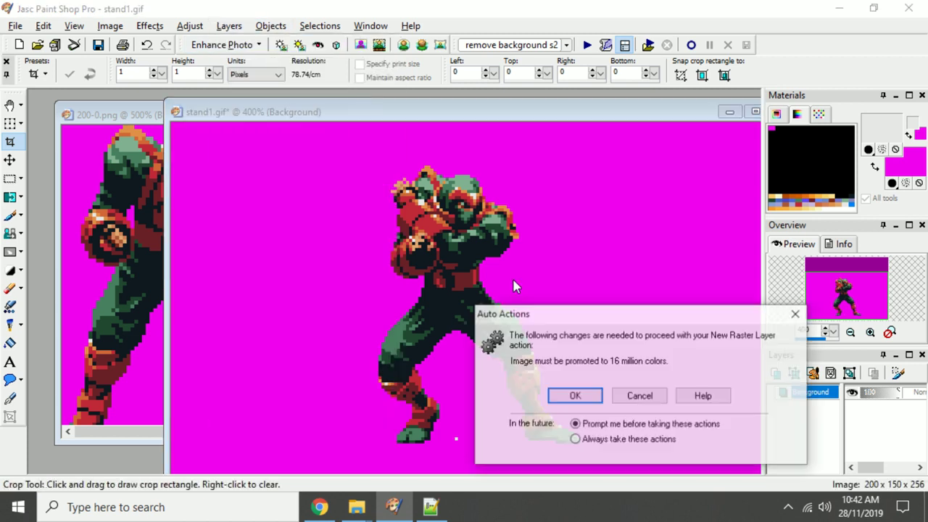
{"action": "left_click", "coordinate": [574, 398]}
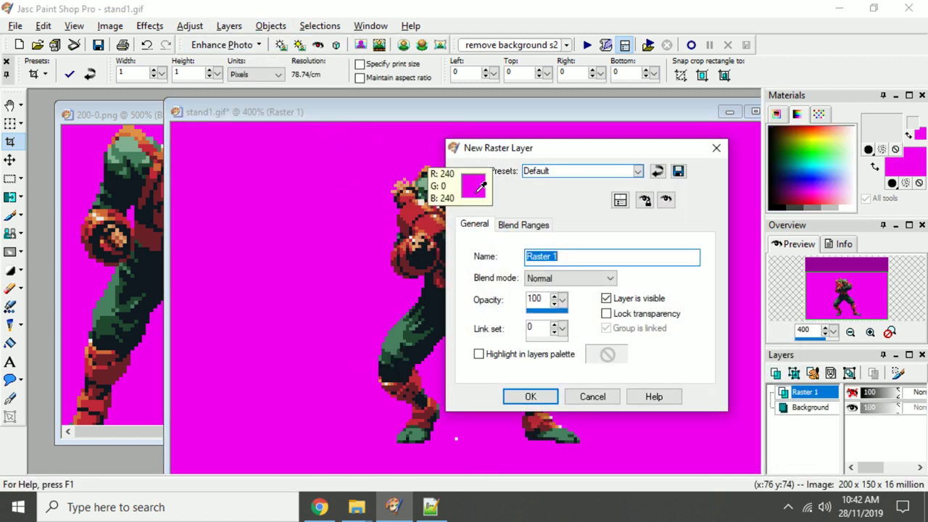
{"action": "left_click", "coordinate": [532, 397]}
Paste the copied 200-0 sprite into stand1.gif as a new selection and place it over the standing figure
{"action": "right_click", "coordinate": [348, 108]}
{"action": "mouse_move", "coordinate": [406, 167]}
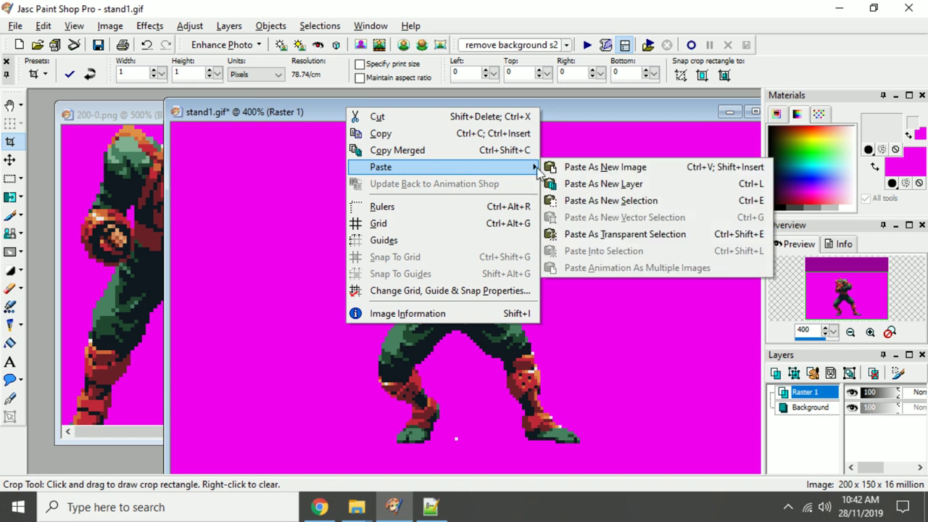
{"action": "left_click", "coordinate": [601, 201]}
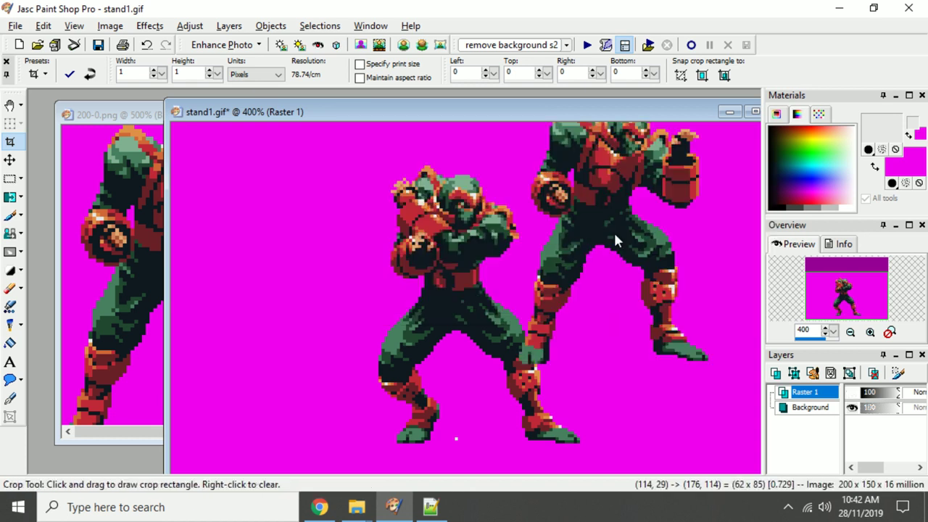
{"action": "left_click", "coordinate": [484, 302]}
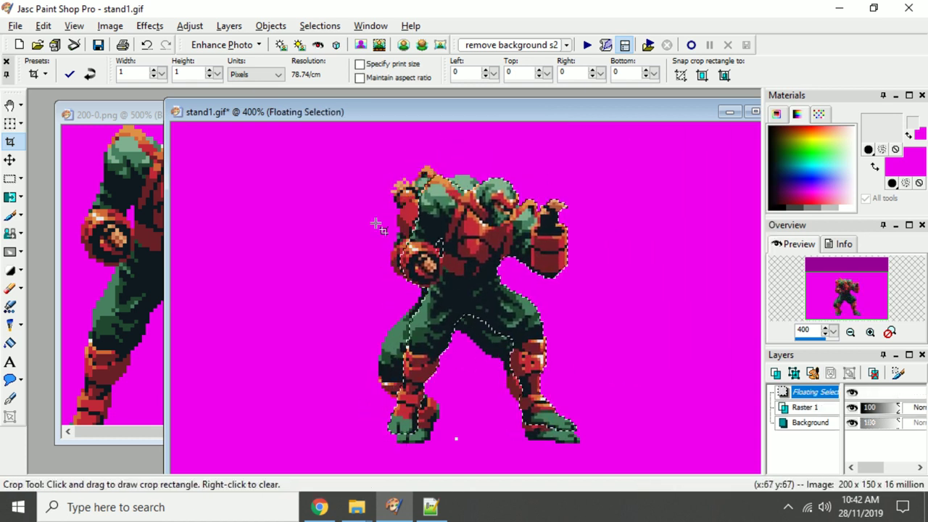
Move the floating 200-0 sprite so its feet line up with the standing figure's feet in stand1.gif
{"action": "left_click", "coordinate": [10, 178]}
{"action": "scroll", "coordinate": [361, 258], "scroll_direction": "up", "scroll_amount": 5}
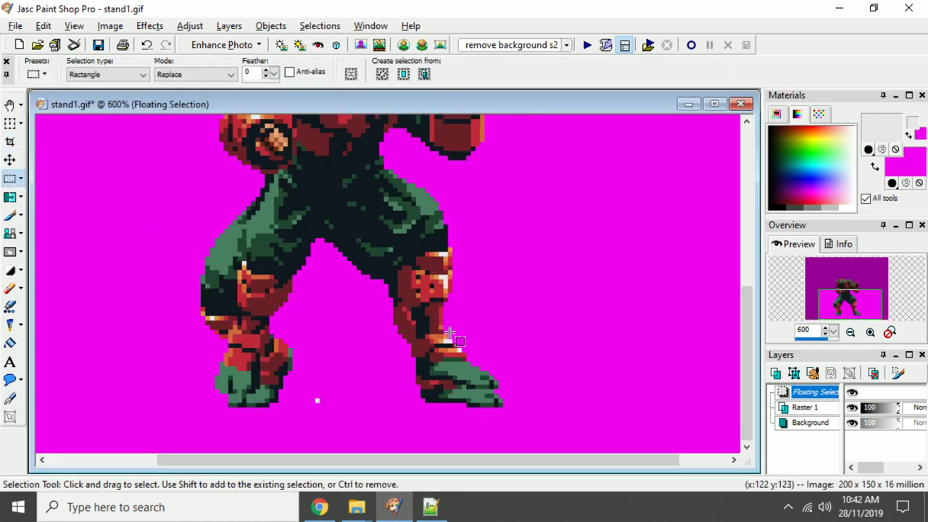
{"action": "left_click_drag", "start_coordinate": [437, 284], "coordinate": [445, 317]}
{"action": "scroll", "coordinate": [317, 240], "scroll_direction": "down", "scroll_amount": 5}
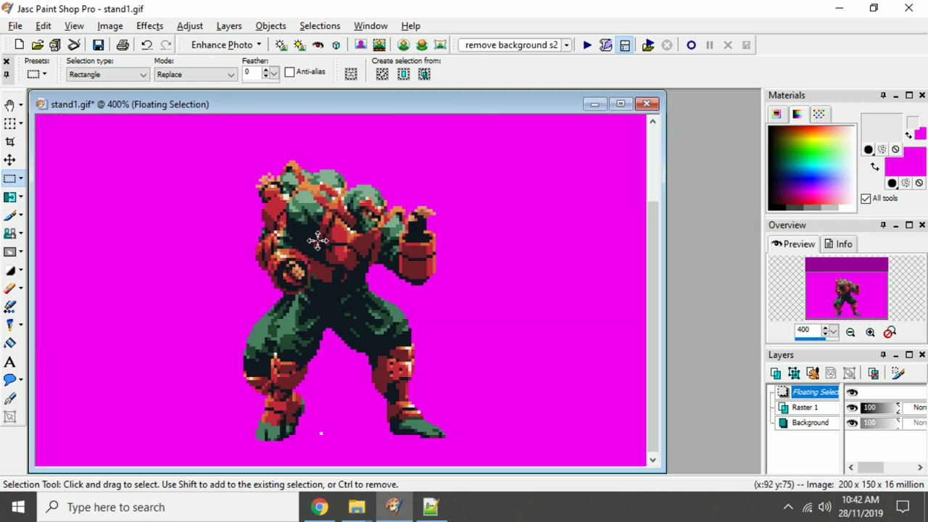
Invert the selection around the pasted 200-0 sprite, accepting that the selection is defloated
{"action": "scroll", "coordinate": [318, 241], "scroll_direction": "down", "scroll_amount": 1}
{"action": "left_click", "coordinate": [320, 26]}
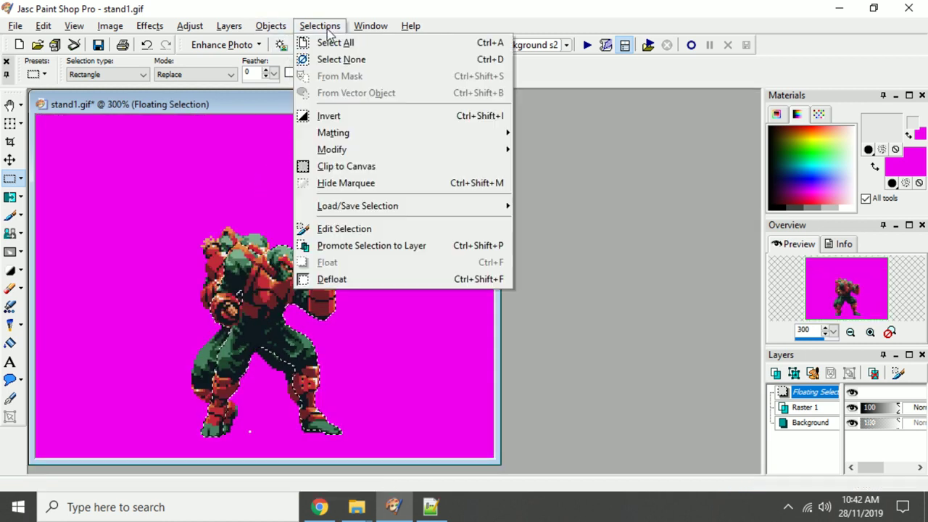
{"action": "left_click", "coordinate": [350, 117]}
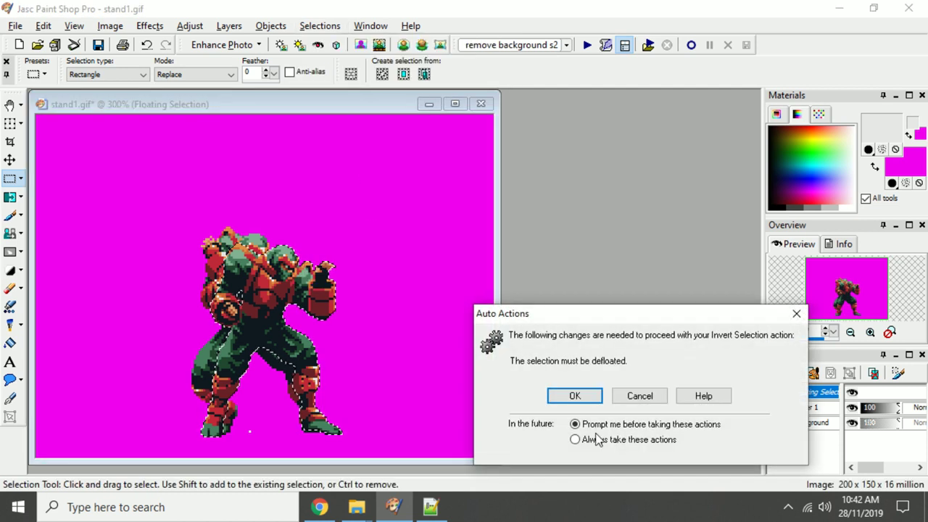
{"action": "left_click", "coordinate": [575, 397]}
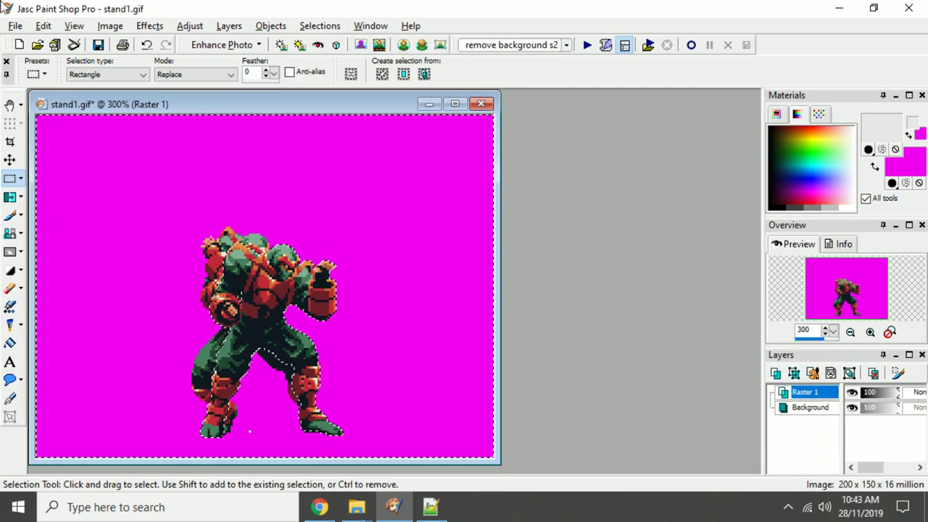
Flood fill the area around the 200-0 sprite on Raster 1 with the magenta background color and deselect
{"action": "left_click", "coordinate": [10, 343]}
{"action": "left_click", "coordinate": [139, 217]}
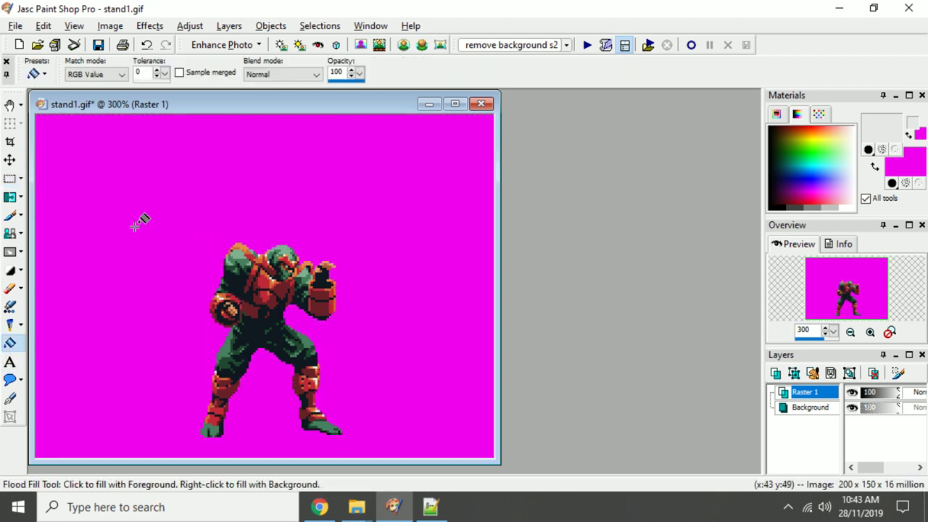
{"action": "key", "text": "s"}
{"action": "key", "text": "ctrl+d"}
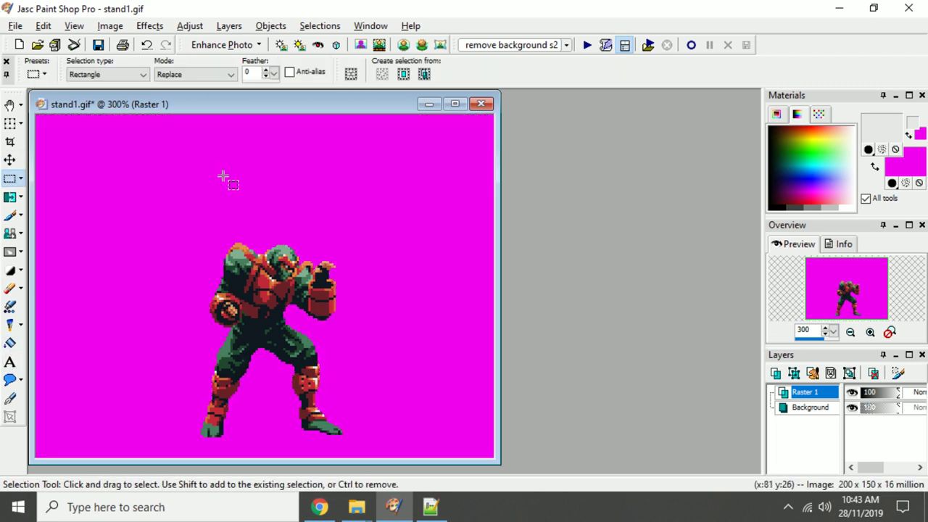
Merge all layers of stand1.gif into a single background layer
{"action": "left_click_drag", "start_coordinate": [339, 103], "coordinate": [573, 111]}
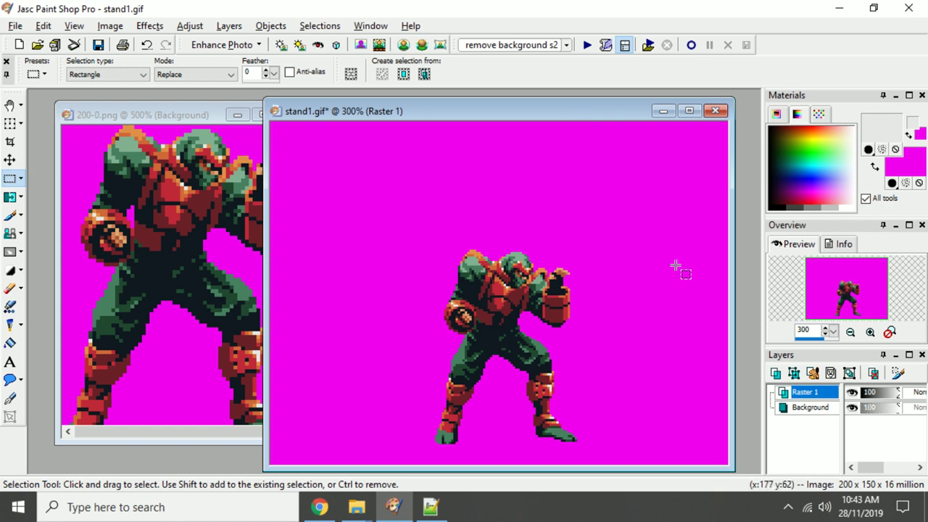
{"action": "right_click", "coordinate": [810, 396]}
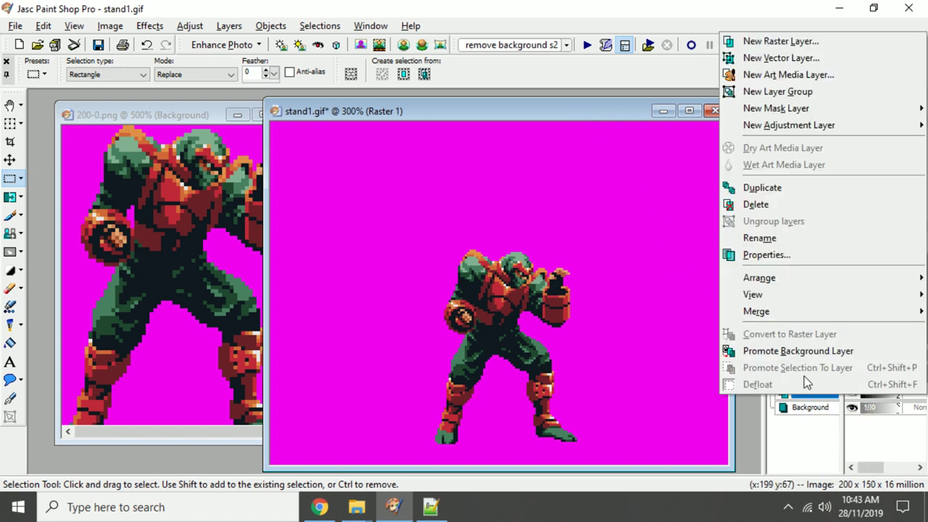
{"action": "mouse_move", "coordinate": [787, 313]}
{"action": "left_click", "coordinate": [604, 311]}
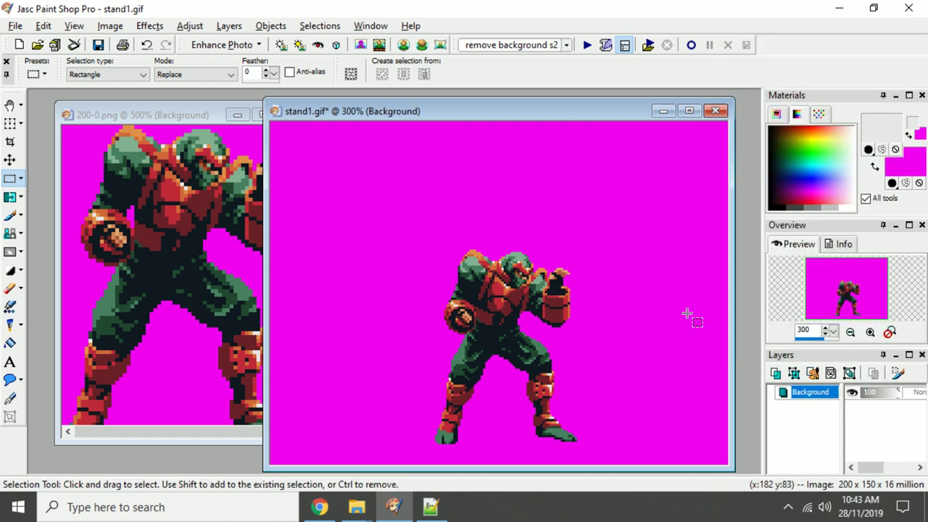
Move stand1.gif away from 200-0.png, shrink 200-0.png, and enlarge 200-1.png to 300%
{"action": "left_click_drag", "start_coordinate": [154, 114], "coordinate": [143, 113]}
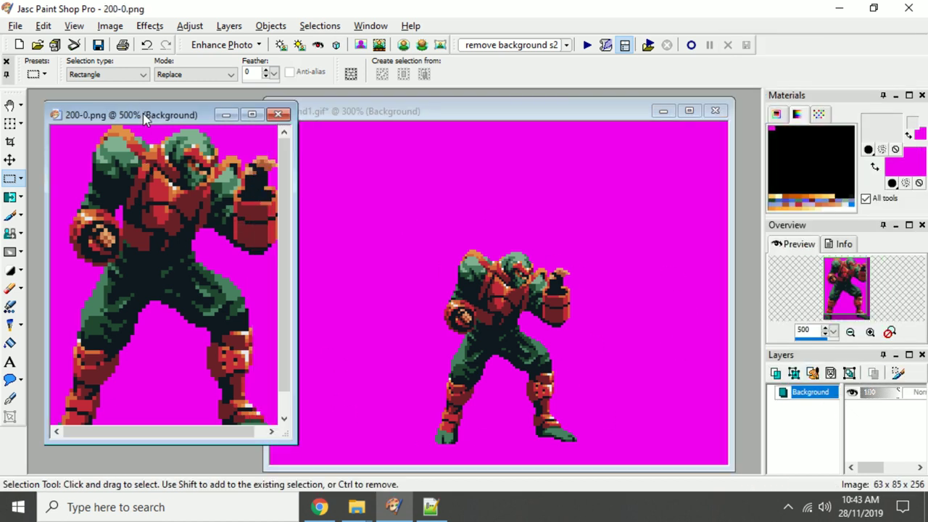
{"action": "left_click_drag", "start_coordinate": [385, 112], "coordinate": [555, 112]}
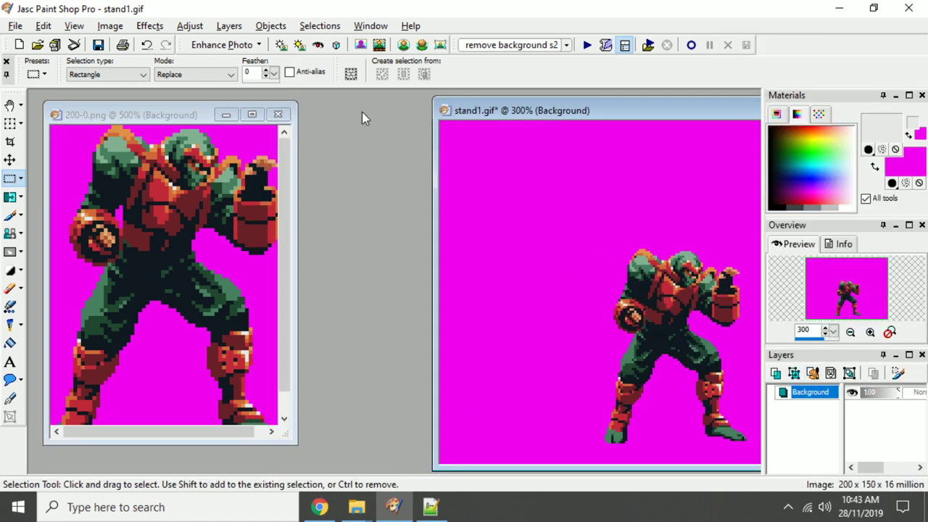
{"action": "left_click", "coordinate": [165, 116]}
{"action": "scroll", "coordinate": [122, 199], "scroll_direction": "down", "scroll_amount": 3}
{"action": "left_click", "coordinate": [225, 234]}
{"action": "scroll", "coordinate": [229, 232], "scroll_direction": "up", "scroll_amount": 2}
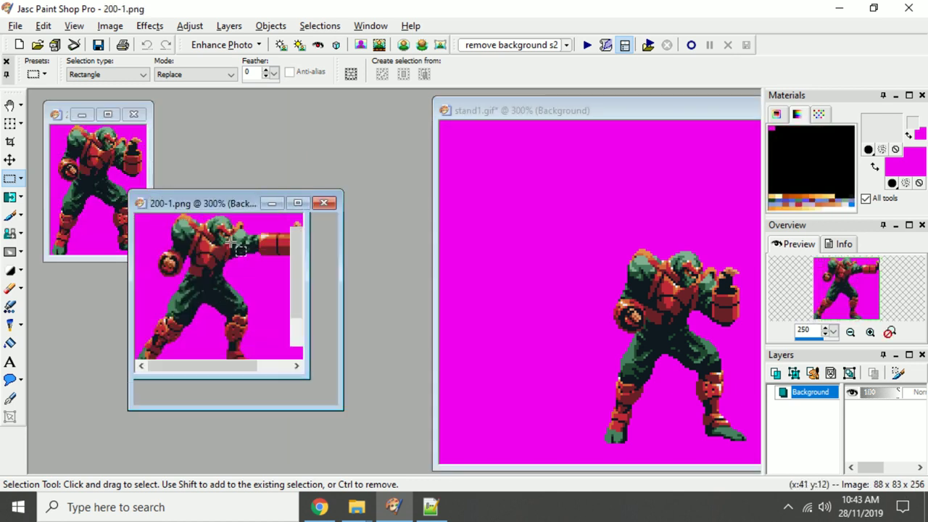
{"action": "right_click", "coordinate": [216, 202]}
{"action": "key", "text": "Escape"}
Copy the merged stand1.gif image and paste it as a new image
{"action": "scroll", "coordinate": [235, 211], "scroll_direction": "down", "scroll_amount": 1}
{"action": "left_click_drag", "start_coordinate": [499, 111], "coordinate": [134, 111]}
{"action": "scroll", "coordinate": [181, 205], "scroll_direction": "down", "scroll_amount": 1}
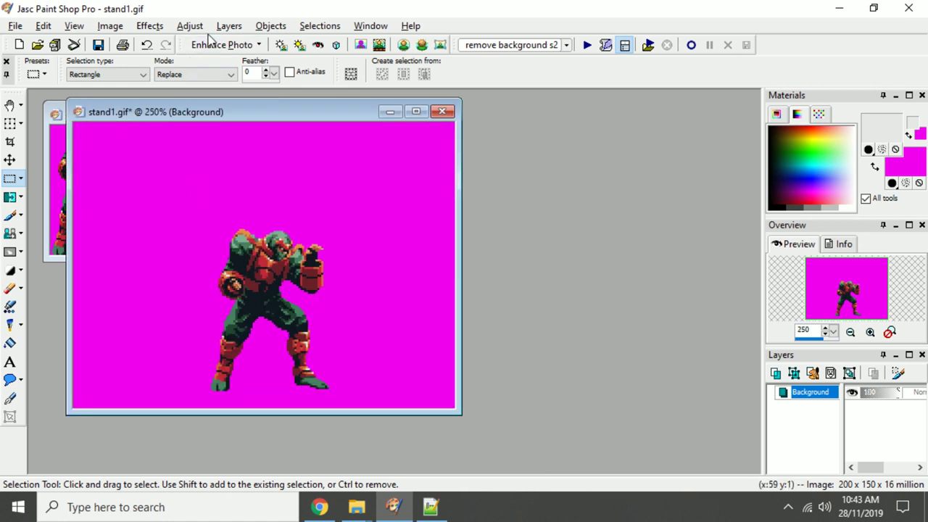
{"action": "left_click_drag", "start_coordinate": [131, 119], "coordinate": [278, 119]}
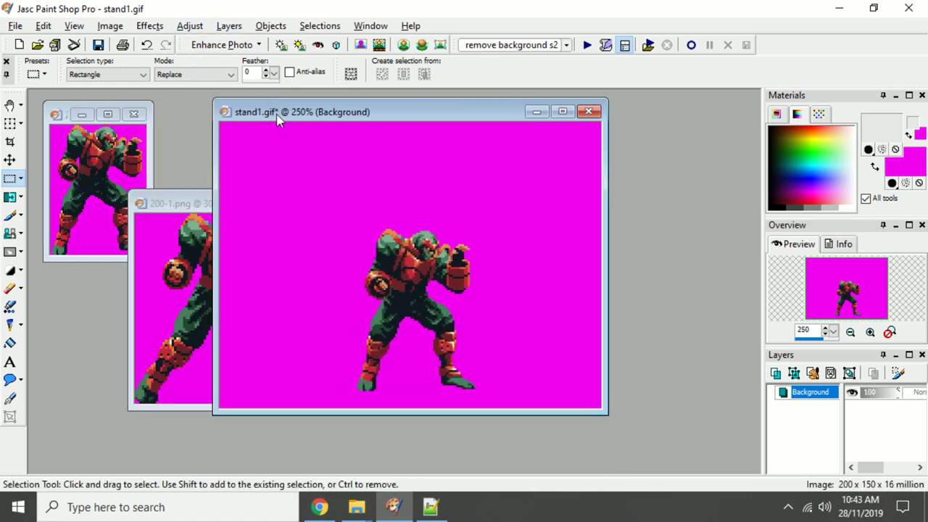
{"action": "right_click", "coordinate": [278, 118]}
{"action": "left_click", "coordinate": [345, 140]}
{"action": "right_click", "coordinate": [657, 177]}
{"action": "left_click", "coordinate": [712, 264]}
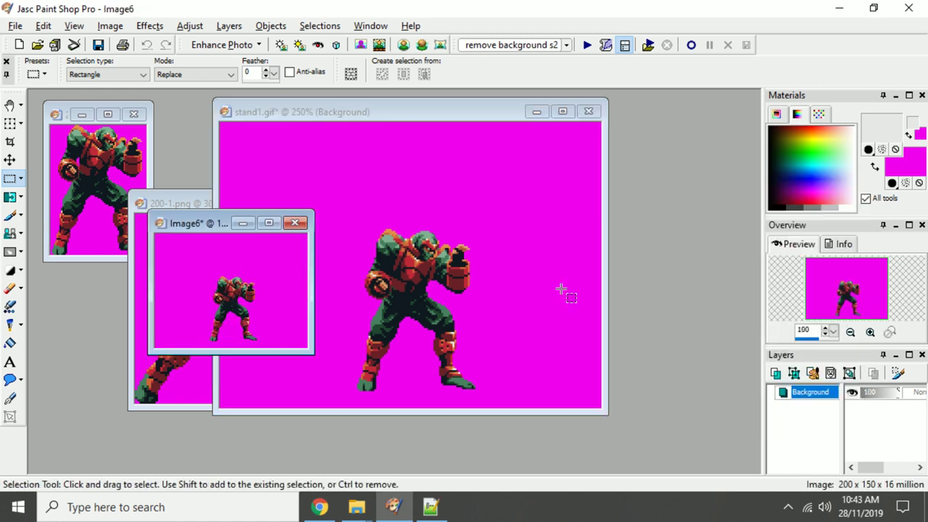
Close stand1.gif and place the pasted stance image beside 200-1.png, enlarged to 250%
{"action": "left_click", "coordinate": [589, 112]}
{"action": "left_click", "coordinate": [468, 284]}
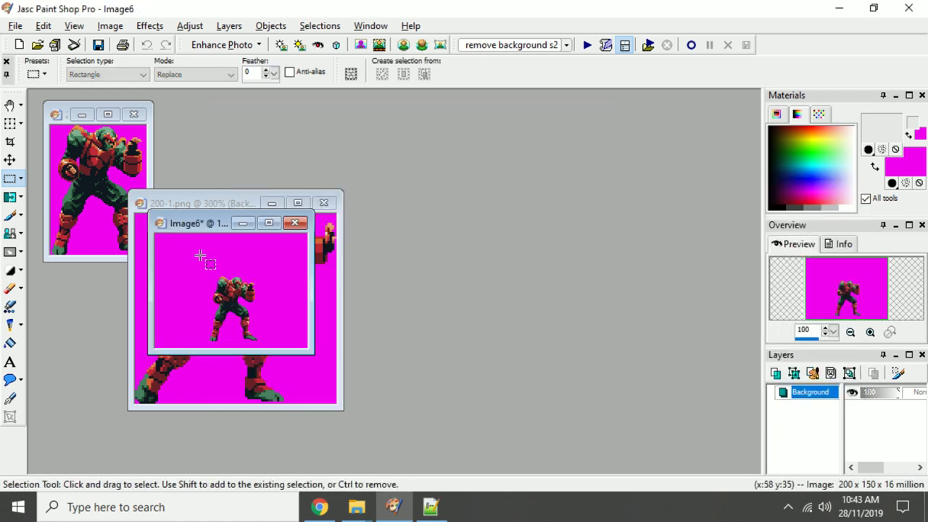
{"action": "left_click_drag", "start_coordinate": [190, 226], "coordinate": [490, 160]}
{"action": "scroll", "coordinate": [490, 163], "scroll_direction": "up", "scroll_amount": 3}
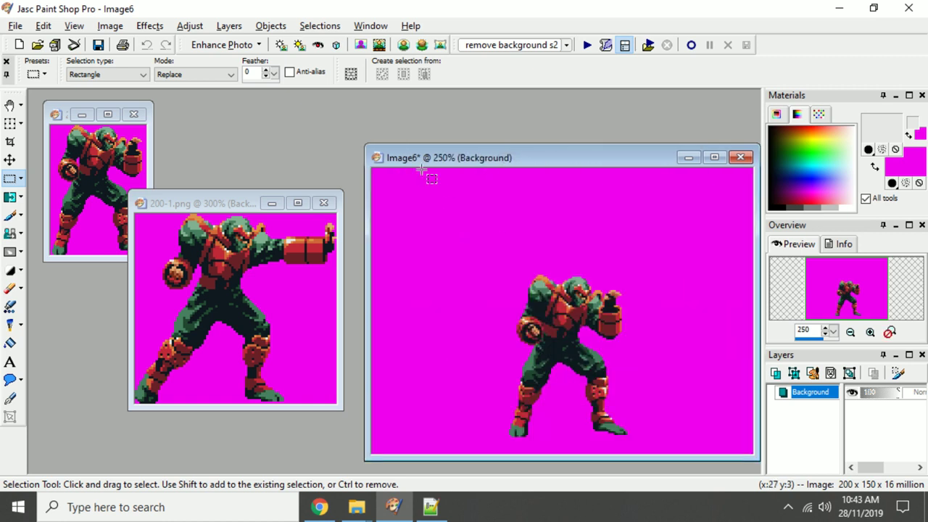
Copy the 200-1.png sprite and add a new raster layer with default settings to the new stance image
{"action": "right_click", "coordinate": [240, 211]}
{"action": "left_click", "coordinate": [379, 207]}
{"action": "left_click_drag", "start_coordinate": [458, 156], "coordinate": [319, 155]}
{"action": "left_click", "coordinate": [229, 25]}
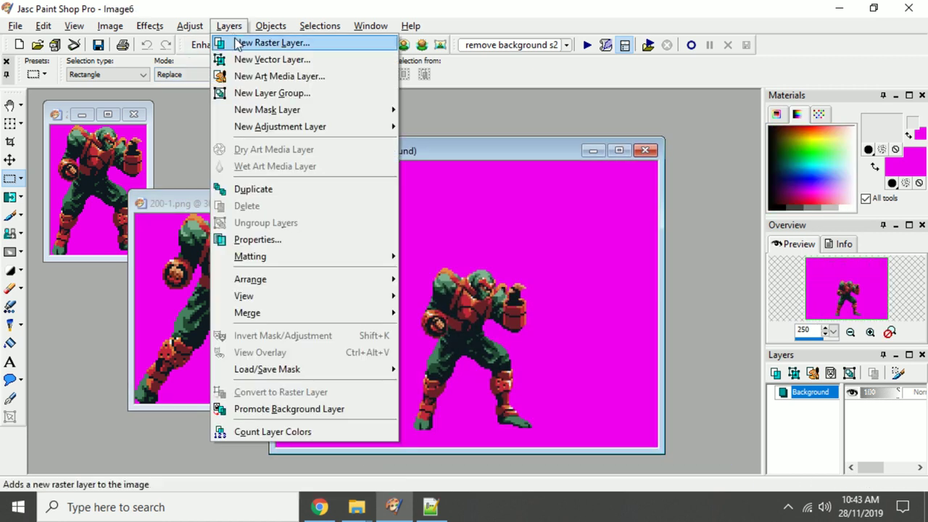
{"action": "left_click", "coordinate": [269, 39]}
{"action": "left_click", "coordinate": [531, 396]}
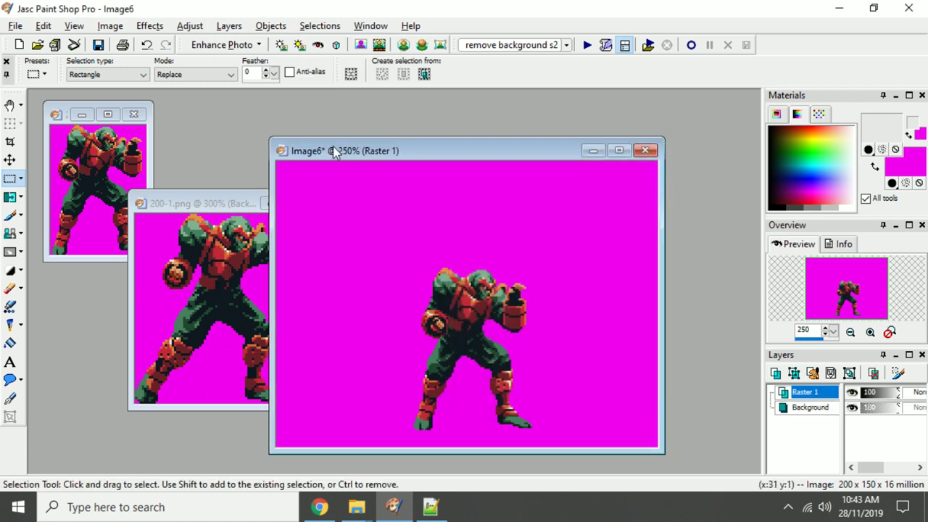
Paste the copied 200-1 sprite as a new selection and line up its feet with the stance figure's feet
{"action": "right_click", "coordinate": [333, 145]}
{"action": "mouse_move", "coordinate": [455, 210]}
{"action": "left_click", "coordinate": [671, 272]}
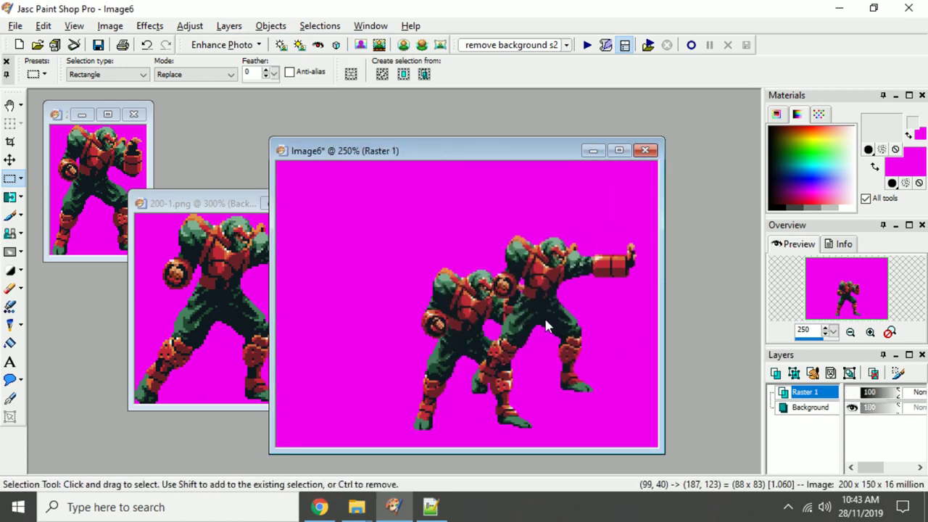
{"action": "left_click", "coordinate": [494, 337]}
{"action": "scroll", "coordinate": [413, 367], "scroll_direction": "up", "scroll_amount": 3}
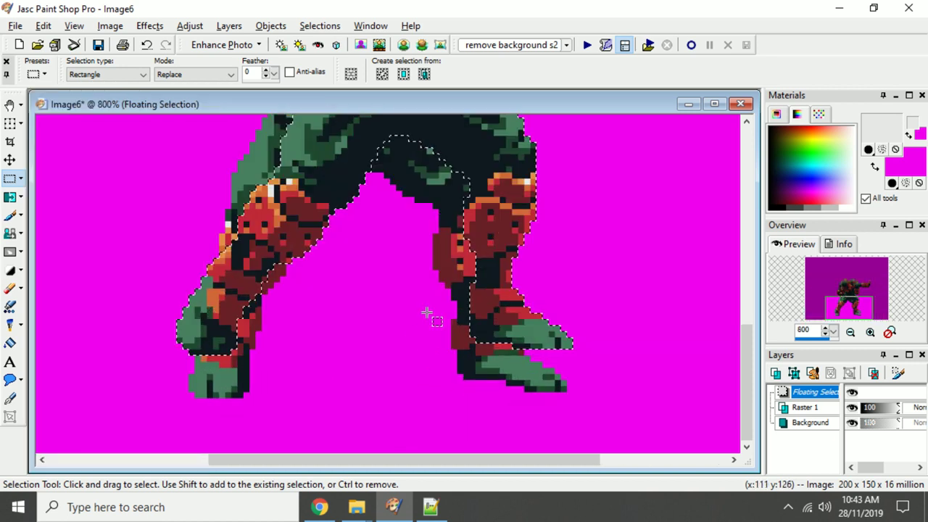
{"action": "left_click_drag", "start_coordinate": [497, 307], "coordinate": [511, 359]}
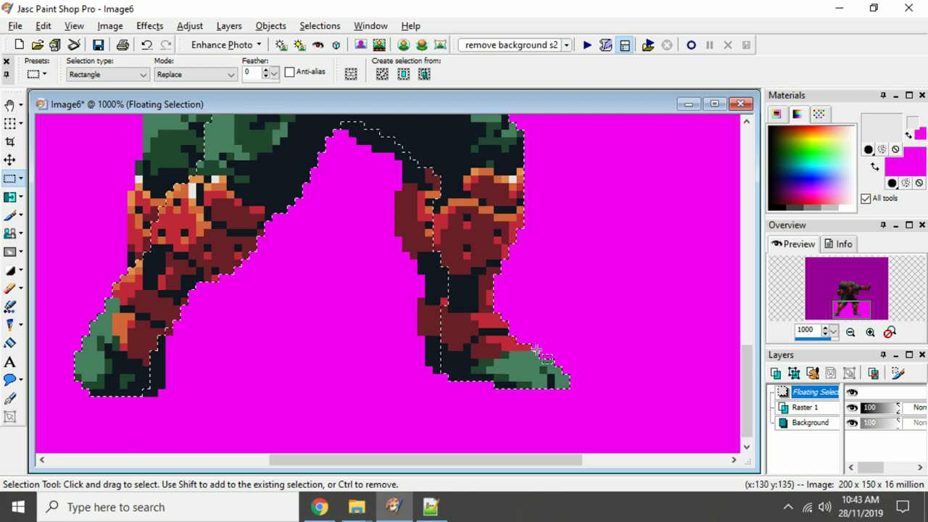
Check the floating punch sprite's alignment over the stance figure, testing its foot placement up close
{"action": "scroll", "coordinate": [484, 340], "scroll_direction": "down", "scroll_amount": 5}
{"action": "scroll", "coordinate": [466, 285], "scroll_direction": "down", "scroll_amount": 2}
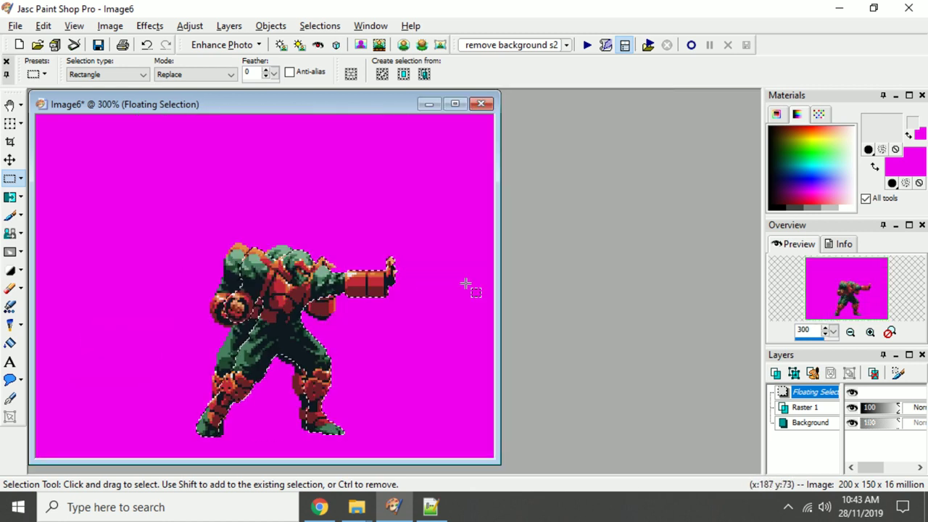
{"action": "scroll", "coordinate": [466, 285], "scroll_direction": "up", "scroll_amount": 2}
{"action": "scroll", "coordinate": [464, 288], "scroll_direction": "down", "scroll_amount": 1}
{"action": "scroll", "coordinate": [462, 292], "scroll_direction": "down", "scroll_amount": 1}
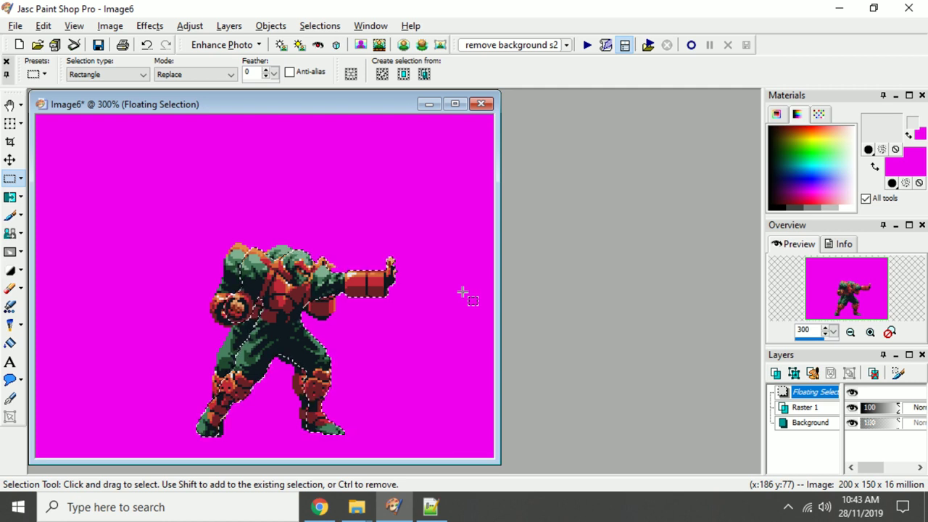
{"action": "scroll", "coordinate": [376, 325], "scroll_direction": "up", "scroll_amount": 5}
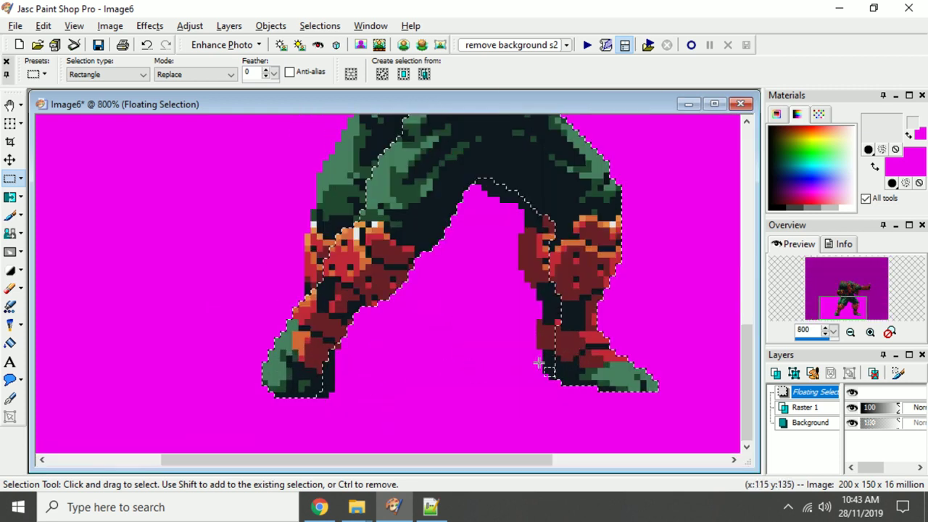
{"action": "mouse_move", "coordinate": [590, 352]}
{"action": "left_mouse_down"}
{"action": "mouse_move", "coordinate": [584, 360]}
{"action": "mouse_move", "coordinate": [630, 358]}
{"action": "mouse_move", "coordinate": [574, 360]}
{"action": "mouse_move", "coordinate": [551, 327]}
{"action": "mouse_move", "coordinate": [585, 361]}
{"action": "left_mouse_up"}
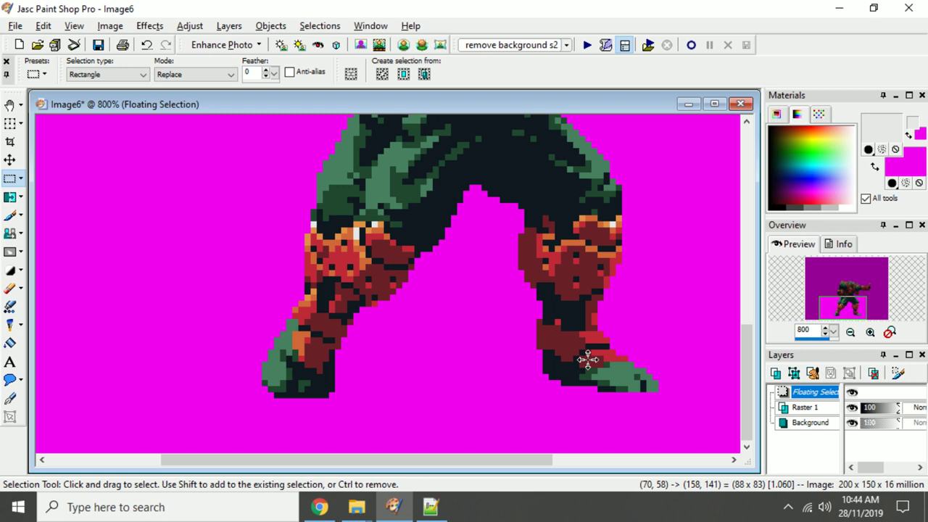
Invert the selection around the aligned punch sprite, accepting that the selection is defloated
{"action": "scroll", "coordinate": [497, 306], "scroll_direction": "down", "scroll_amount": 5}
{"action": "scroll", "coordinate": [336, 329], "scroll_direction": "up", "scroll_amount": 2}
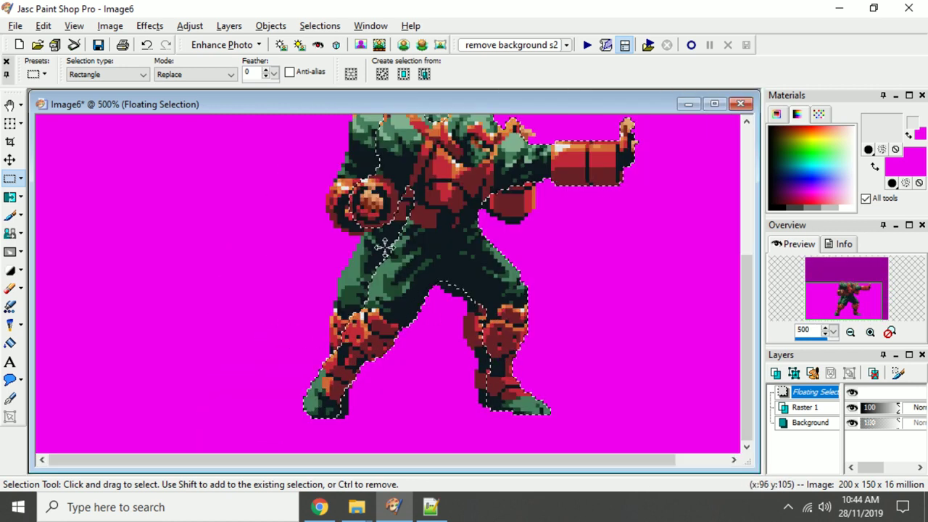
{"action": "left_click", "coordinate": [322, 26]}
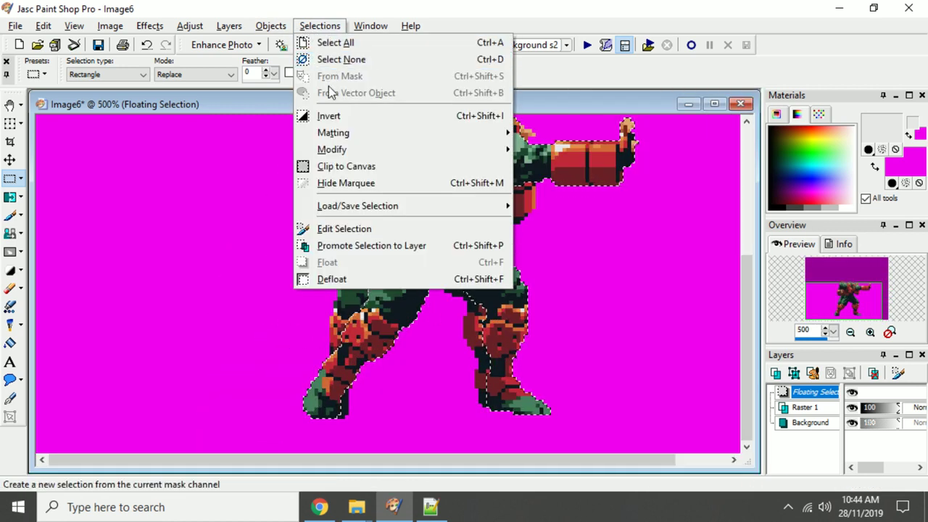
{"action": "left_click", "coordinate": [328, 116]}
{"action": "left_click", "coordinate": [559, 400]}
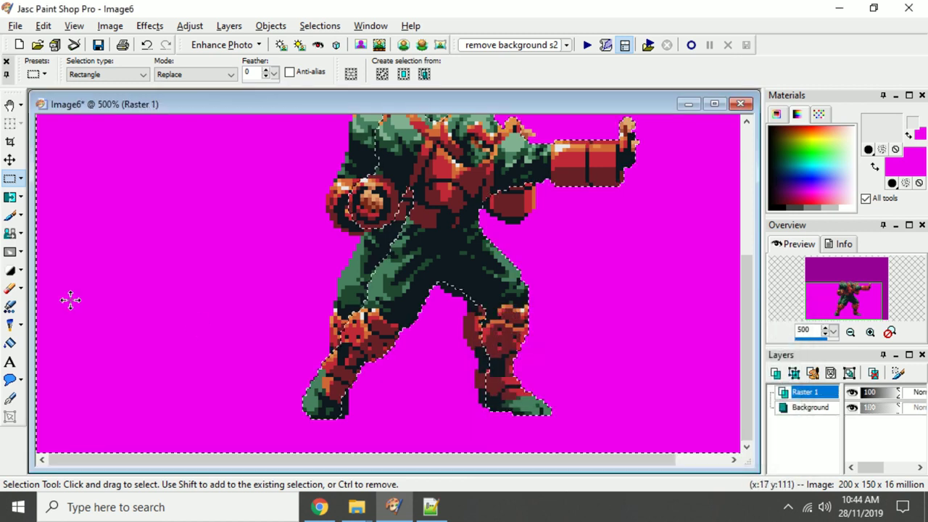
Flood fill the area around the punch sprite on Raster 1 with magenta and clear the selection
{"action": "left_click", "coordinate": [12, 341]}
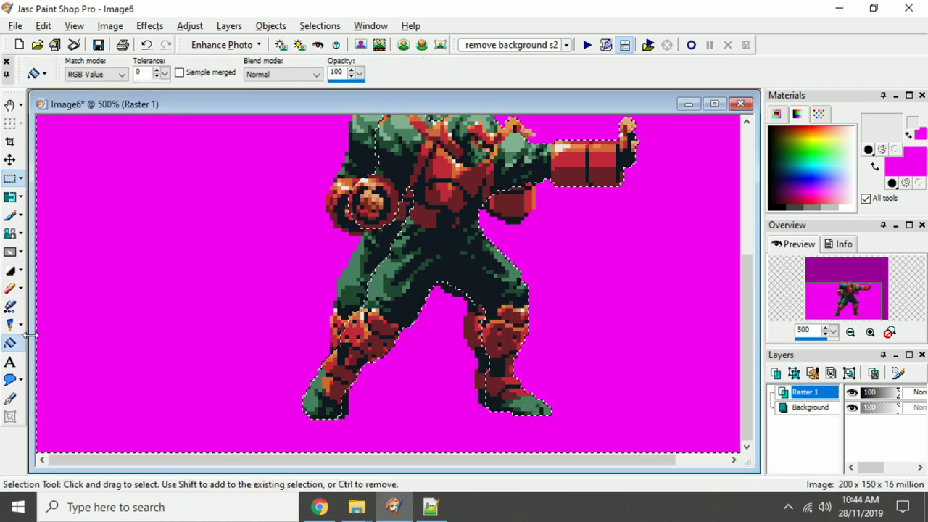
{"action": "left_click", "coordinate": [205, 239]}
{"action": "left_click", "coordinate": [9, 184]}
{"action": "left_click", "coordinate": [338, 232]}
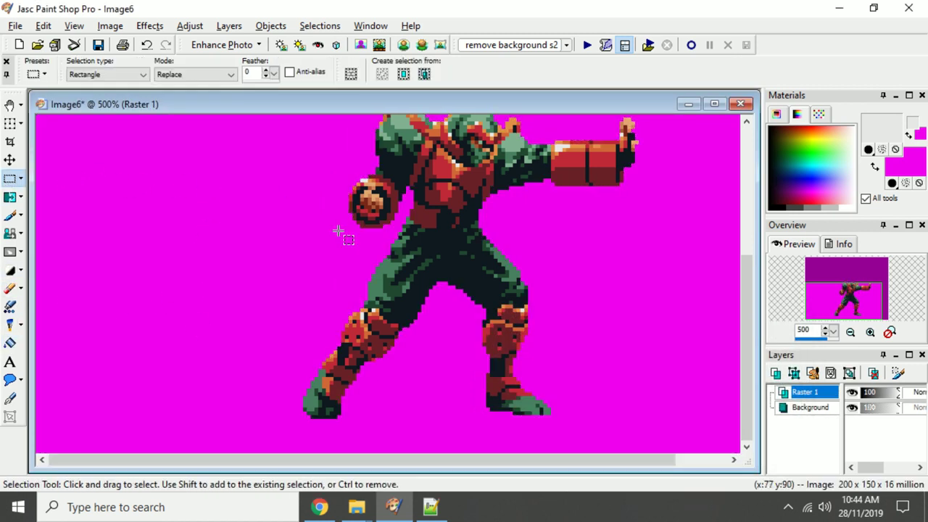
Toggle the visibility of Raster 1 repeatedly to compare the punch frame with the stance frame, leaving the layer hidden
{"action": "scroll", "coordinate": [375, 316], "scroll_direction": "down", "scroll_amount": 3}
{"action": "scroll", "coordinate": [380, 316], "scroll_direction": "up", "scroll_amount": 1}
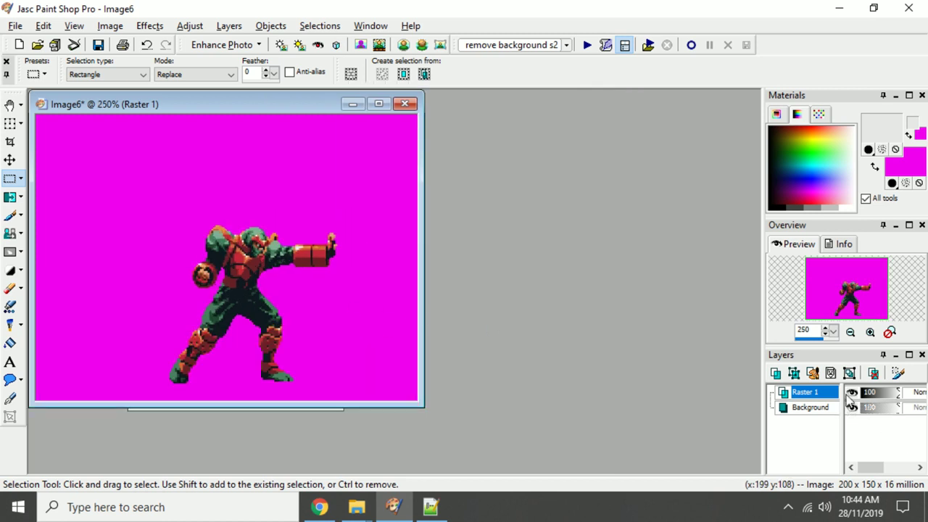
{"action": "left_click", "coordinate": [852, 392]}
{"action": "left_click", "coordinate": [852, 392]}
{"action": "left_click", "coordinate": [853, 393]}
{"action": "left_click", "coordinate": [852, 394]}
{"action": "left_click", "coordinate": [853, 394]}
{"action": "left_click", "coordinate": [852, 395]}
{"action": "left_click", "coordinate": [853, 395]}
{"action": "left_click", "coordinate": [852, 397]}
{"action": "left_click", "coordinate": [851, 399]}
{"action": "left_click", "coordinate": [851, 398]}
{"action": "left_click", "coordinate": [851, 399]}
{"action": "left_click", "coordinate": [852, 401]}
{"action": "left_click", "coordinate": [852, 402]}
{"action": "left_click", "coordinate": [852, 402]}
{"action": "left_click", "coordinate": [852, 403]}
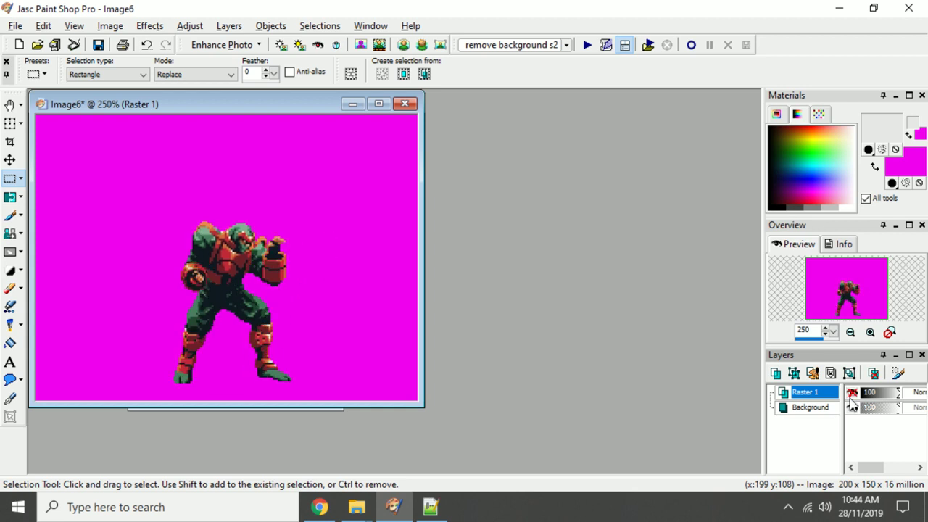
Move the Image6 window aside and close the 200-0.png image behind it
{"action": "left_click_drag", "start_coordinate": [329, 118], "coordinate": [679, 144]}
{"action": "left_click", "coordinate": [323, 203]}
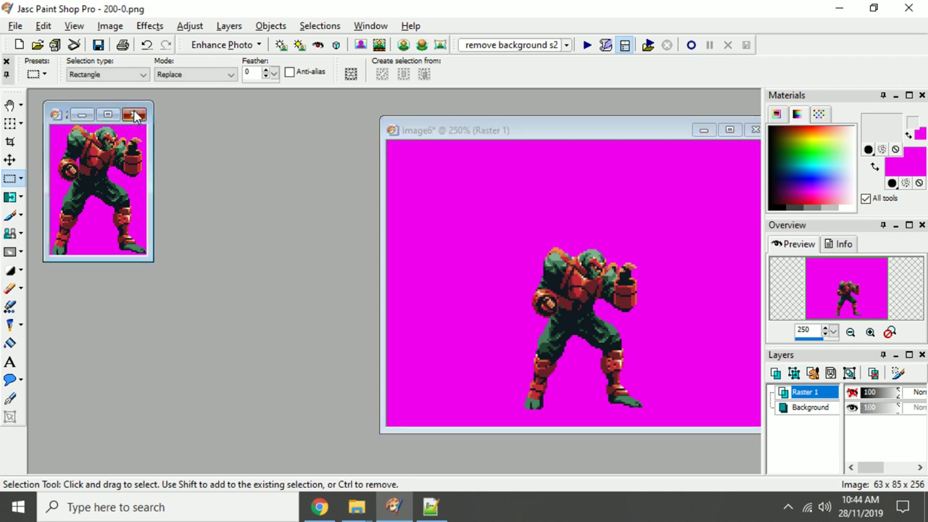
{"action": "left_click", "coordinate": [133, 114]}
Copy the visible stance frame of Image6 as merged and paste it as a new image
{"action": "right_click", "coordinate": [537, 131]}
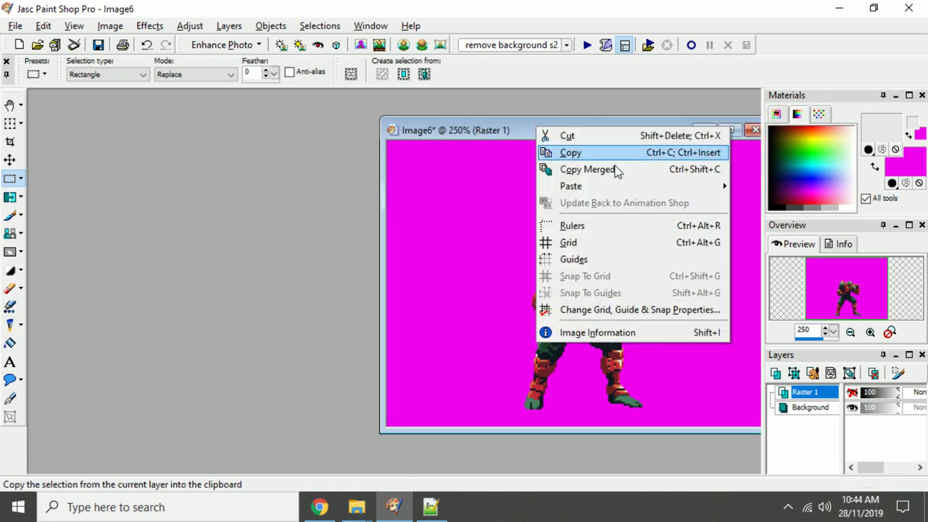
{"action": "left_click", "coordinate": [613, 171]}
{"action": "right_click", "coordinate": [152, 193]}
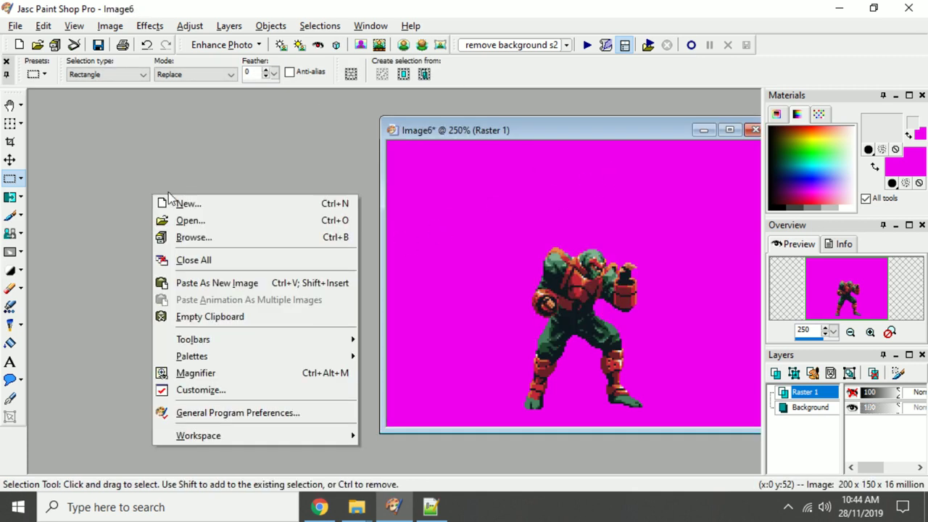
{"action": "left_click", "coordinate": [232, 283]}
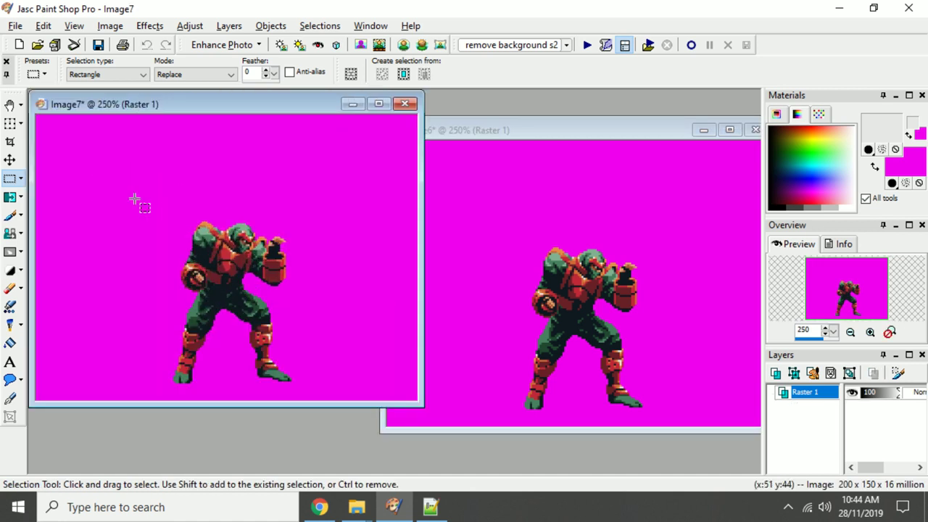
{"action": "scroll", "coordinate": [135, 200], "scroll_direction": "down", "scroll_amount": 1}
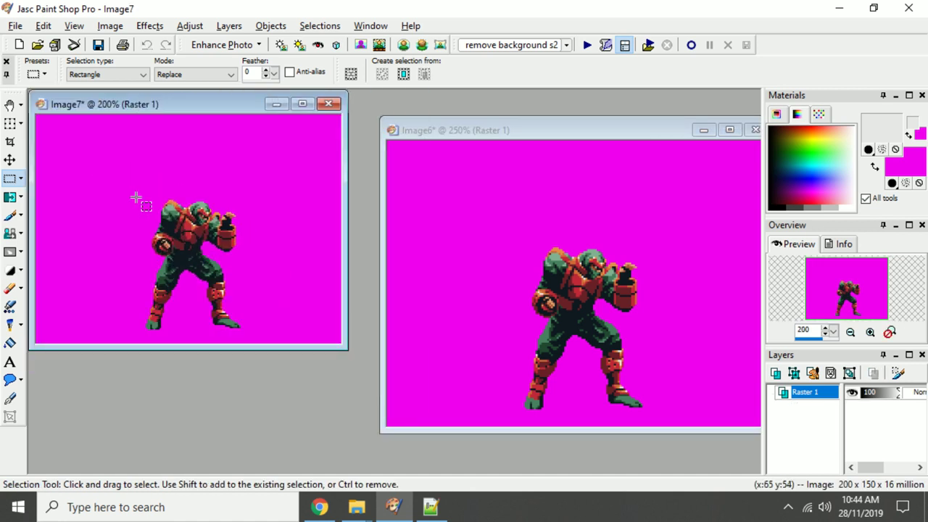
Load the kazuma palette onto the new stance image with nearest color matching, accepting the flattening
{"action": "key", "text": "shift+o"}
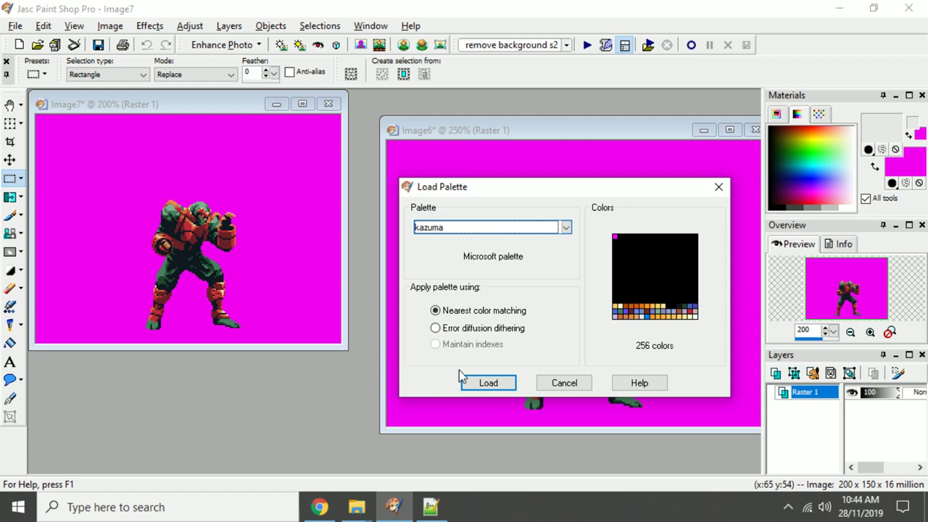
{"action": "left_click", "coordinate": [475, 381]}
{"action": "left_click", "coordinate": [523, 329]}
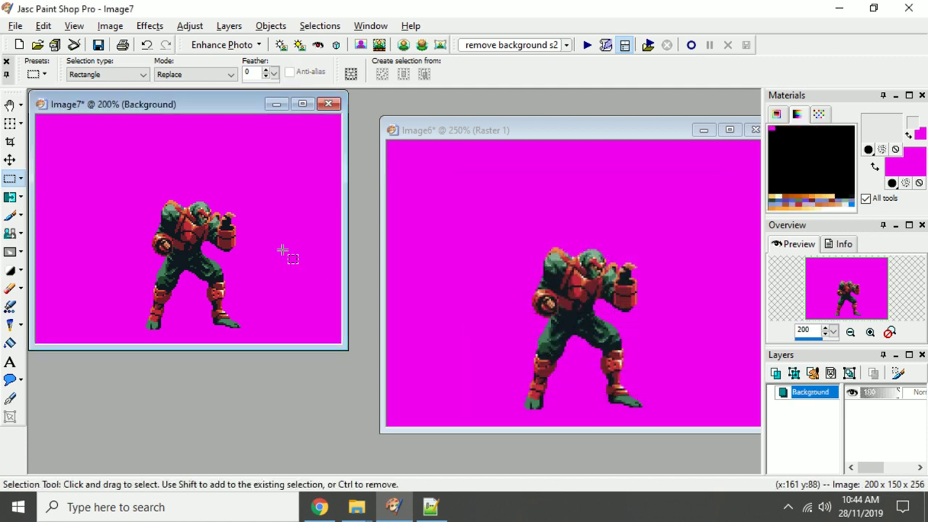
Save the stance image in the kazuma folder as a CompuServe GIF named attack101
{"action": "key", "text": "F12"}
{"action": "left_click", "coordinate": [468, 401]}
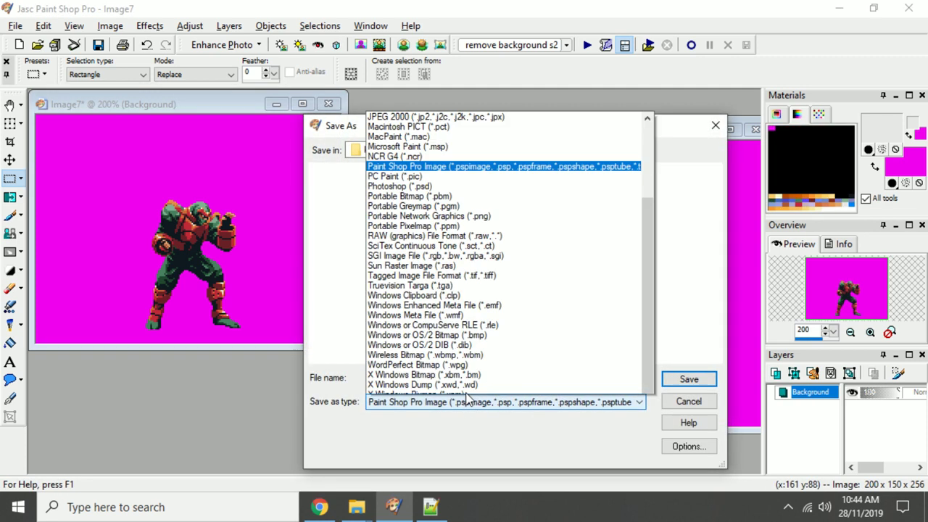
{"action": "scroll", "coordinate": [500, 184], "scroll_direction": "up", "scroll_amount": 4}
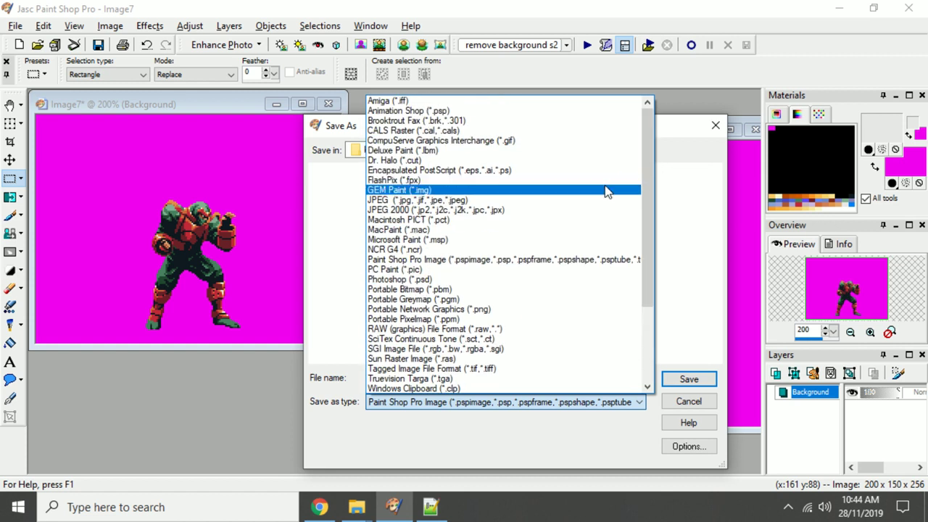
{"action": "left_click", "coordinate": [531, 141]}
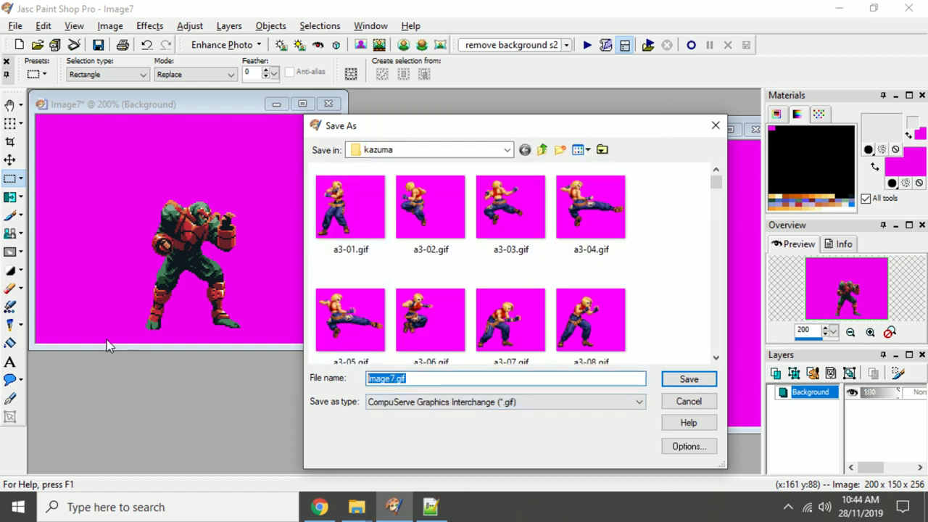
{"action": "type", "text": "agt"}
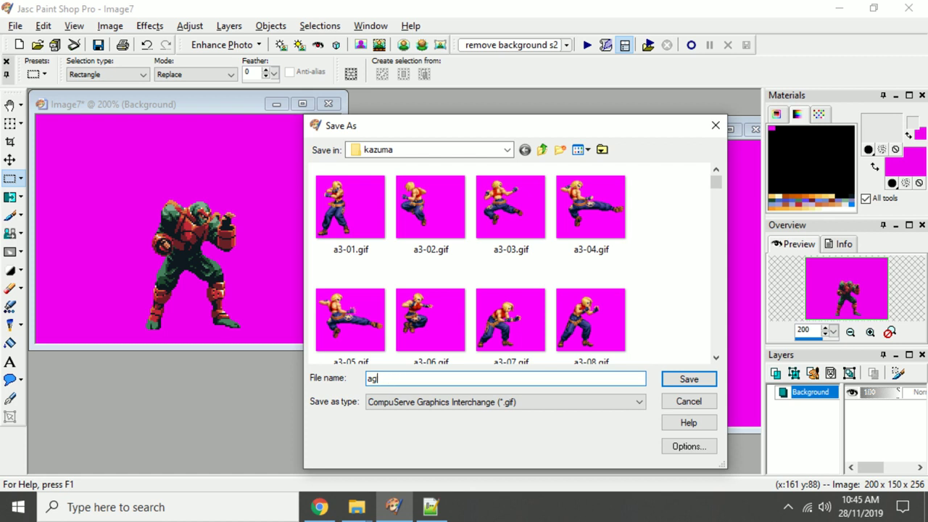
{"action": "type", "text": "attack101"}
{"action": "left_click", "coordinate": [708, 378]}
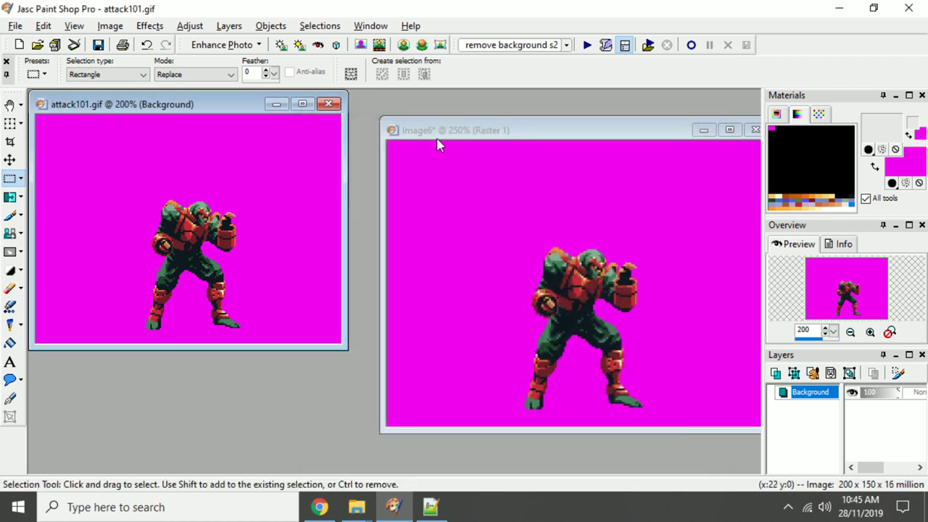
Show Raster 1 in Image6, copy the merged punch frame and paste it as a new image
{"action": "left_click", "coordinate": [472, 130]}
{"action": "left_click", "coordinate": [852, 392]}
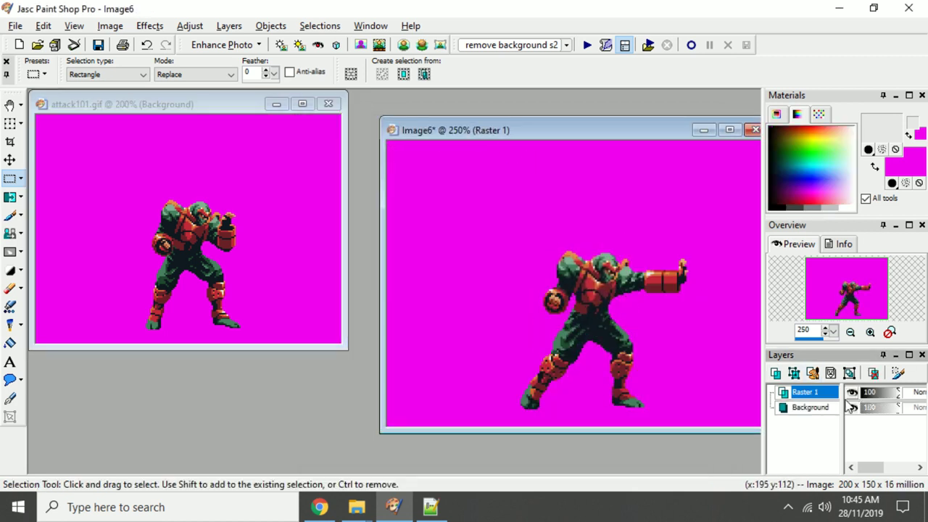
{"action": "right_click", "coordinate": [527, 130]}
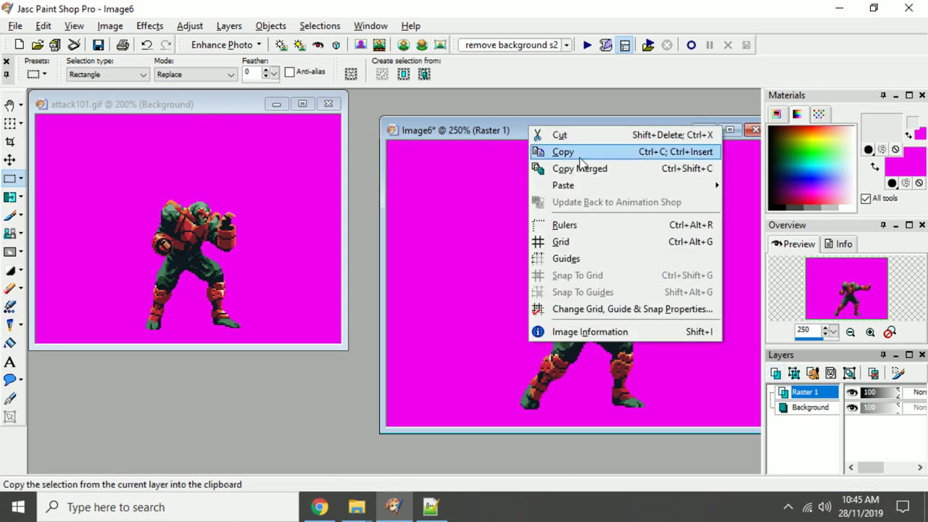
{"action": "left_click", "coordinate": [593, 171]}
{"action": "right_click", "coordinate": [255, 377]}
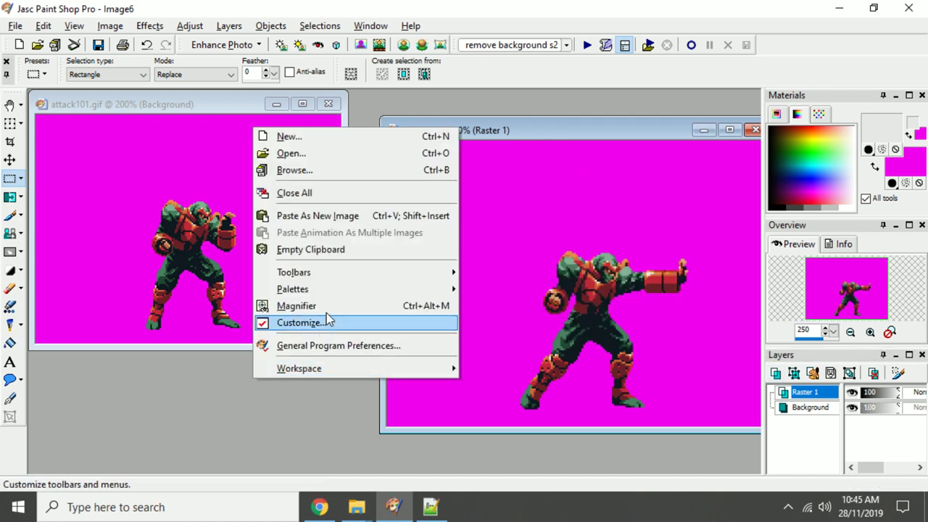
{"action": "left_click", "coordinate": [330, 216]}
Apply the kazuma palette to the pasted punch image using nearest color matching and flatten it
{"action": "key", "text": "shift+o"}
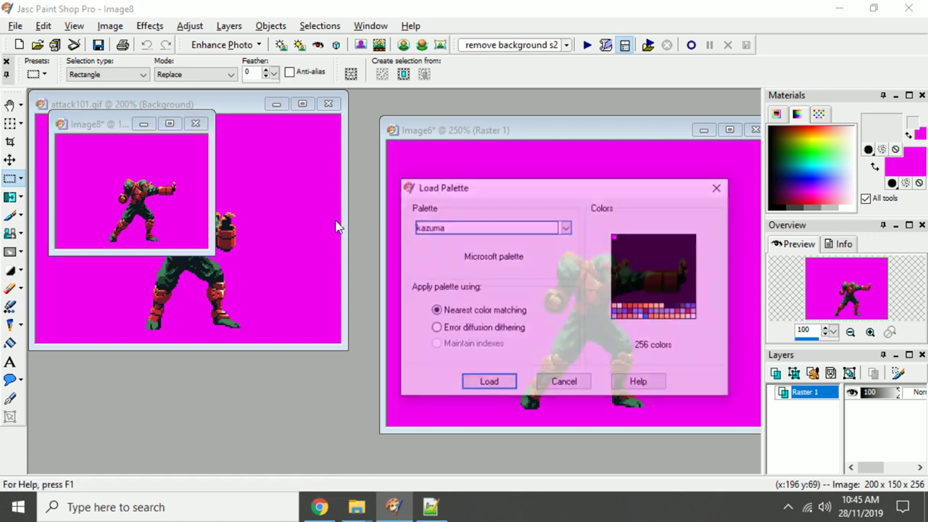
{"action": "left_click", "coordinate": [496, 392]}
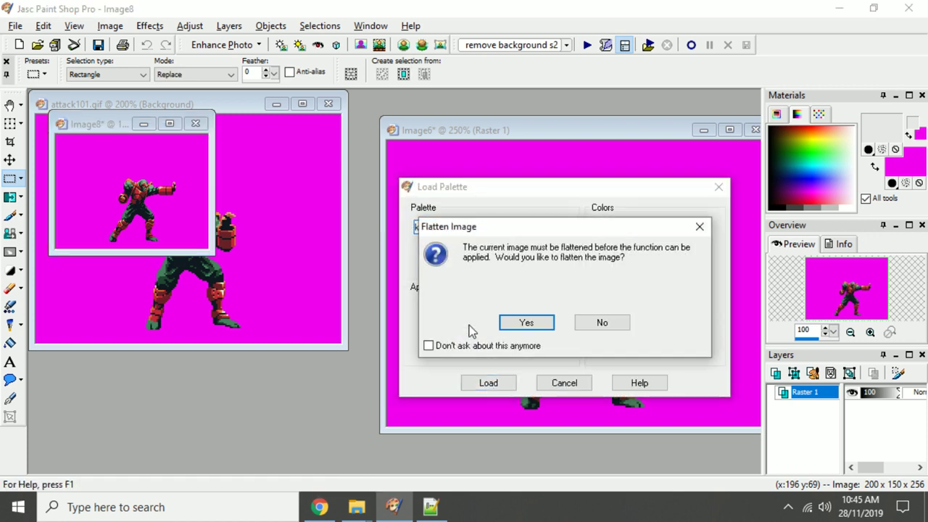
{"action": "left_click", "coordinate": [509, 325]}
Save the punch image in the kazuma folder as a CompuServe GIF named attack102
{"action": "key", "text": "F12"}
{"action": "left_click", "coordinate": [524, 402]}
{"action": "scroll", "coordinate": [624, 275], "scroll_direction": "up", "scroll_amount": 4}
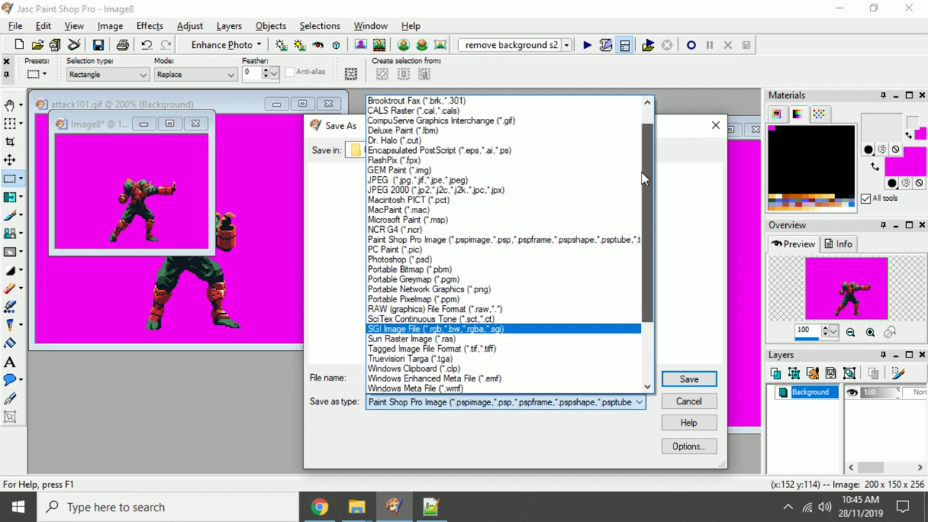
{"action": "left_click", "coordinate": [550, 139]}
{"action": "key", "text": "shift+Tab"}
{"action": "type", "text": "atta"}
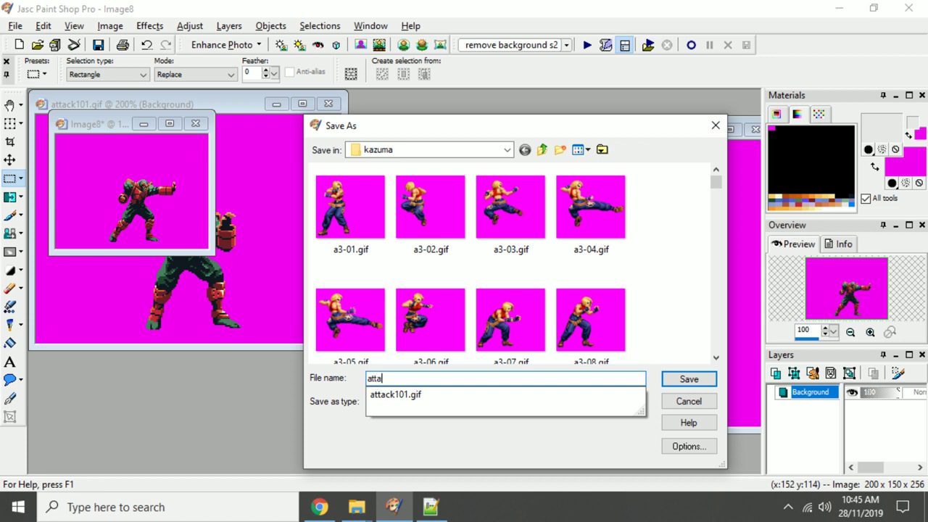
{"action": "type", "text": "ck102"}
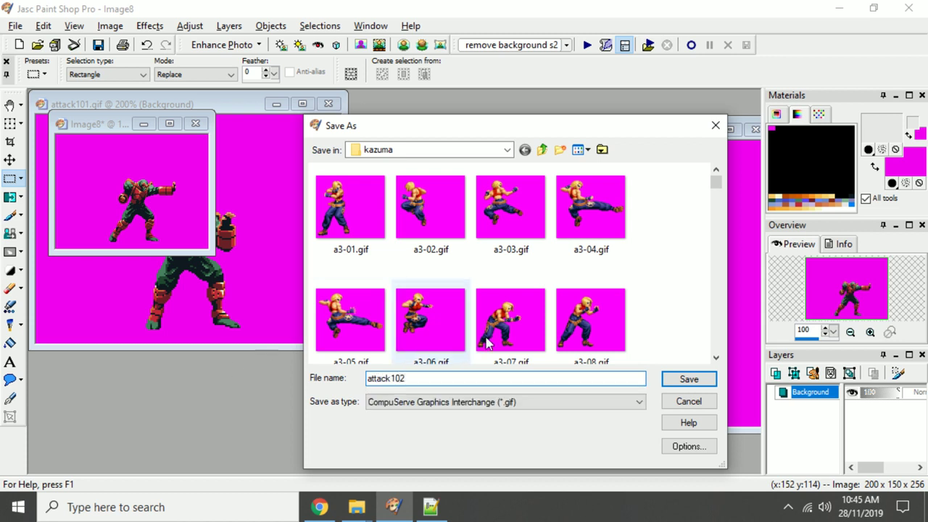
{"action": "left_click", "coordinate": [686, 380]}
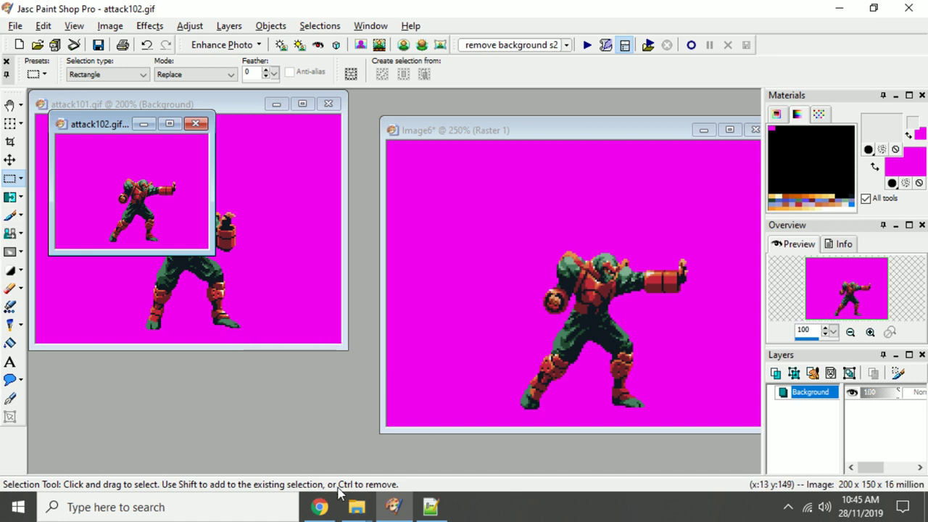
Switch to kazuma.txt in Notepad++ and copy the offset line of the idle animation
{"action": "left_click", "coordinate": [431, 507]}
{"action": "scroll", "coordinate": [132, 353], "scroll_direction": "down", "scroll_amount": 14}
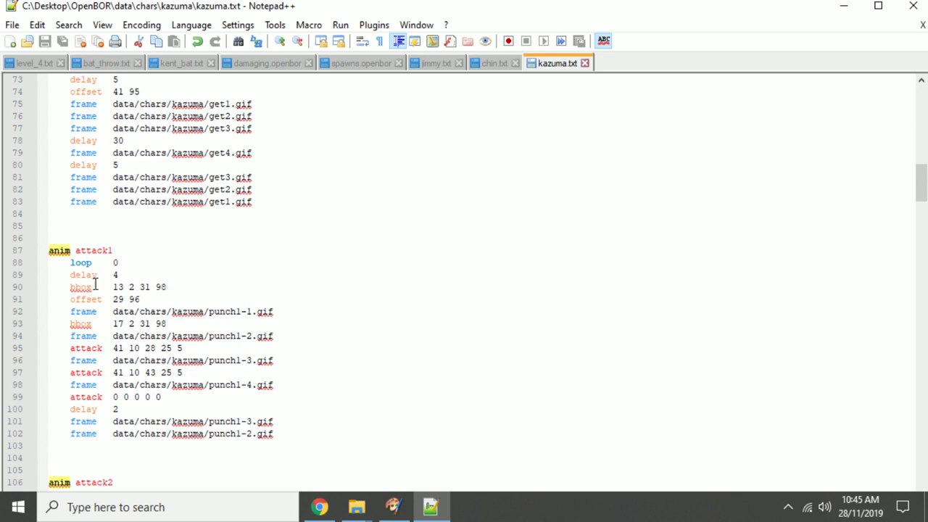
{"action": "scroll", "coordinate": [151, 280], "scroll_direction": "up", "scroll_amount": 9}
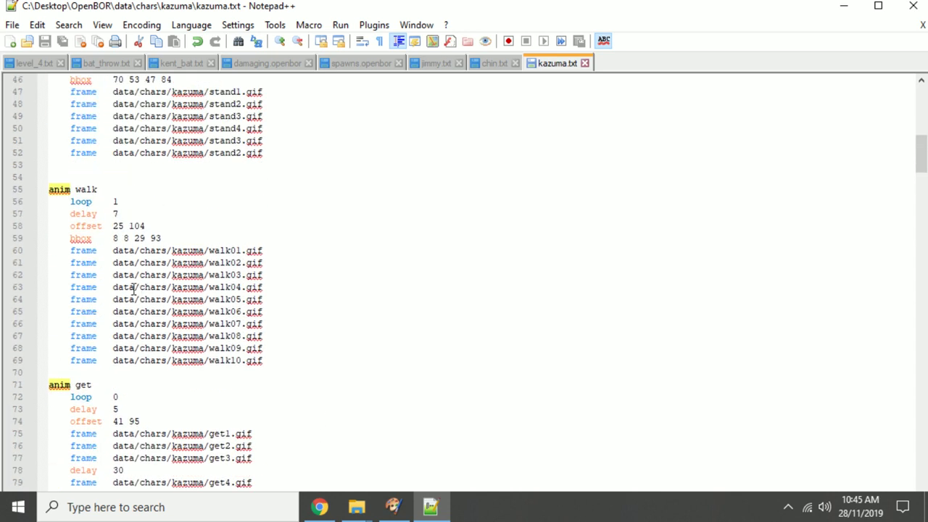
{"action": "scroll", "coordinate": [135, 217], "scroll_direction": "up", "scroll_amount": 4}
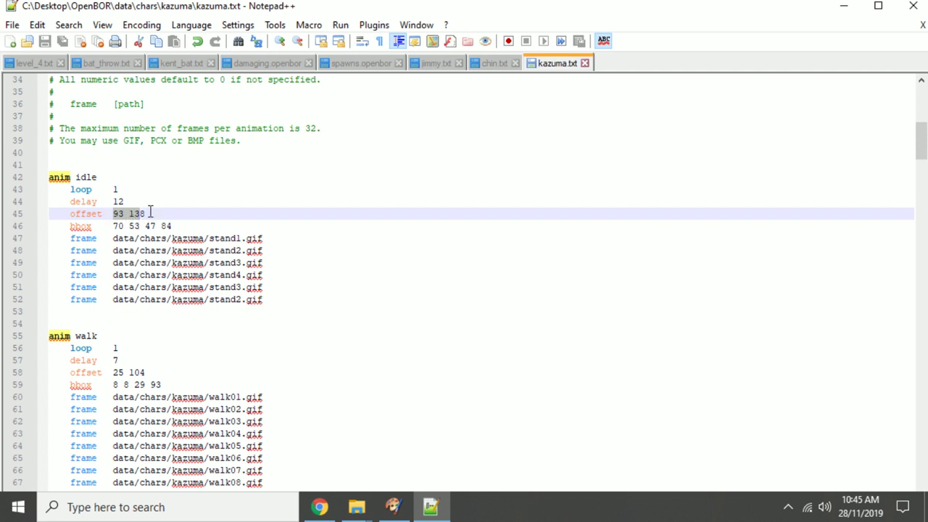
{"action": "right_click", "coordinate": [79, 218]}
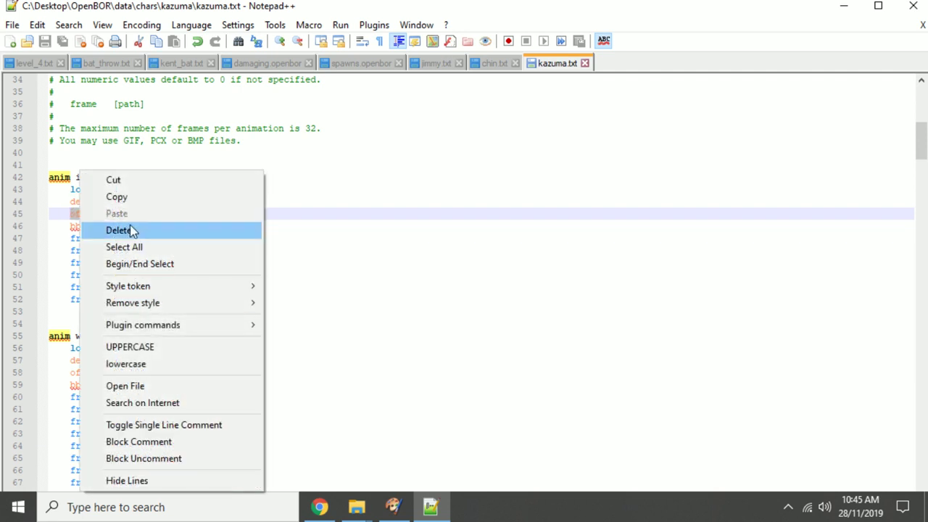
{"action": "left_click", "coordinate": [135, 197]}
Replace the offset line of anim attack1 with the copied idle offset, 93 138
{"action": "scroll", "coordinate": [176, 356], "scroll_direction": "down", "scroll_amount": 9}
{"action": "scroll", "coordinate": [147, 356], "scroll_direction": "down", "scroll_amount": 4}
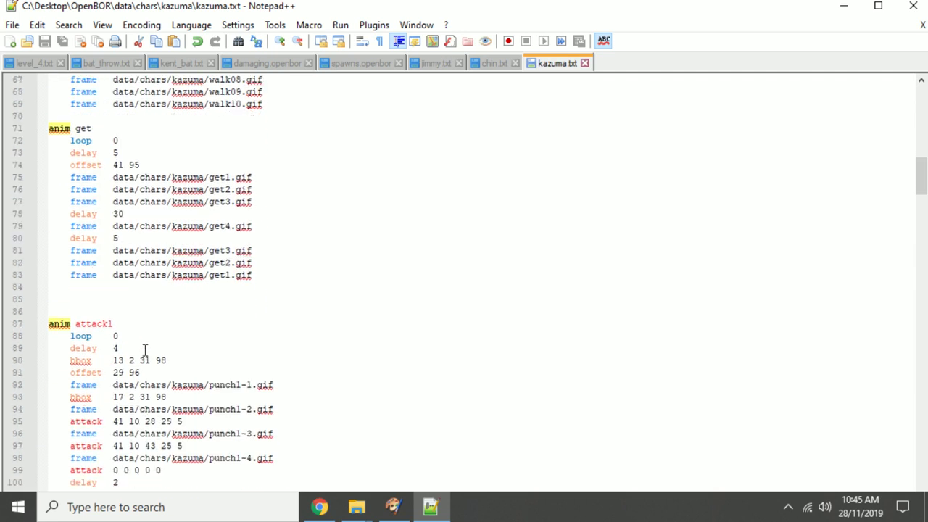
{"action": "left_click_drag", "start_coordinate": [167, 287], "coordinate": [110, 290]}
{"action": "double_click", "coordinate": [78, 287]}
{"action": "double_click", "coordinate": [82, 299]}
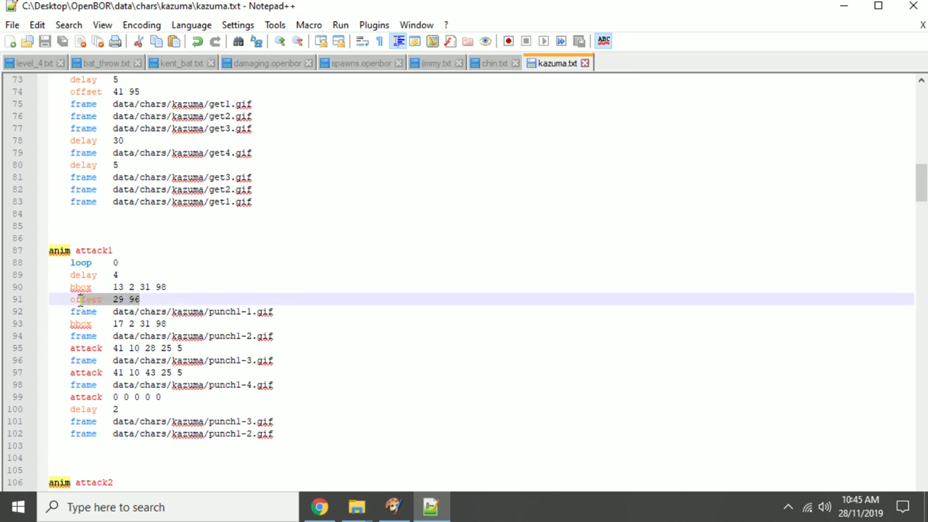
{"action": "right_click", "coordinate": [82, 300]}
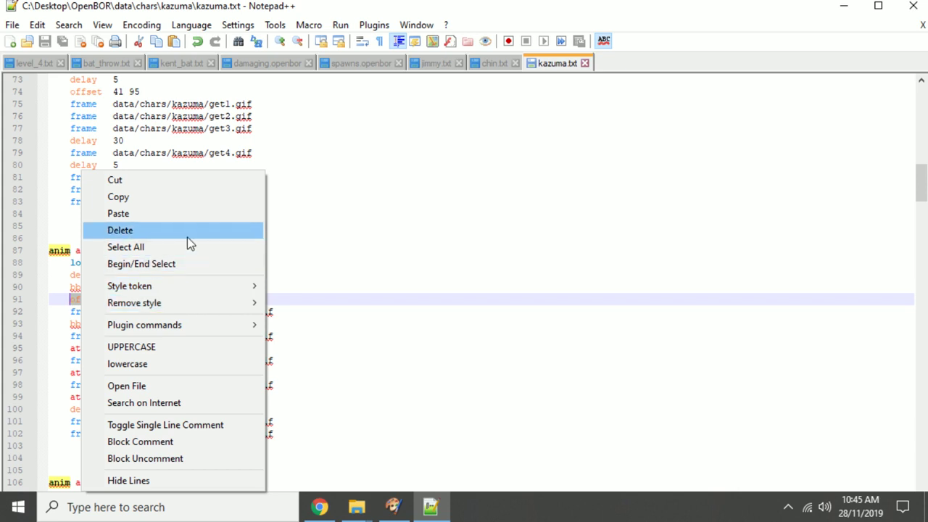
{"action": "left_click", "coordinate": [188, 213]}
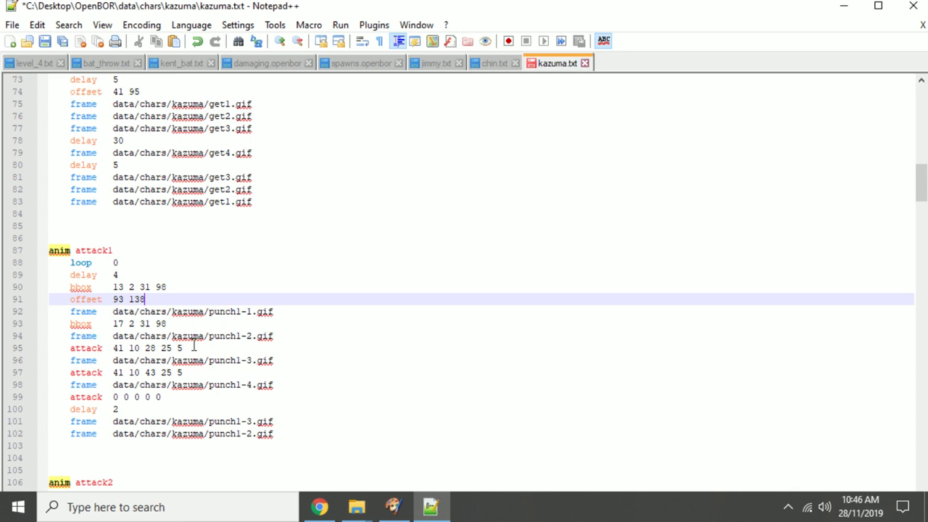
Change the first frame of anim attack1 from punch1-1 to attack101.gif
{"action": "left_click_drag", "start_coordinate": [289, 434], "coordinate": [187, 424]}
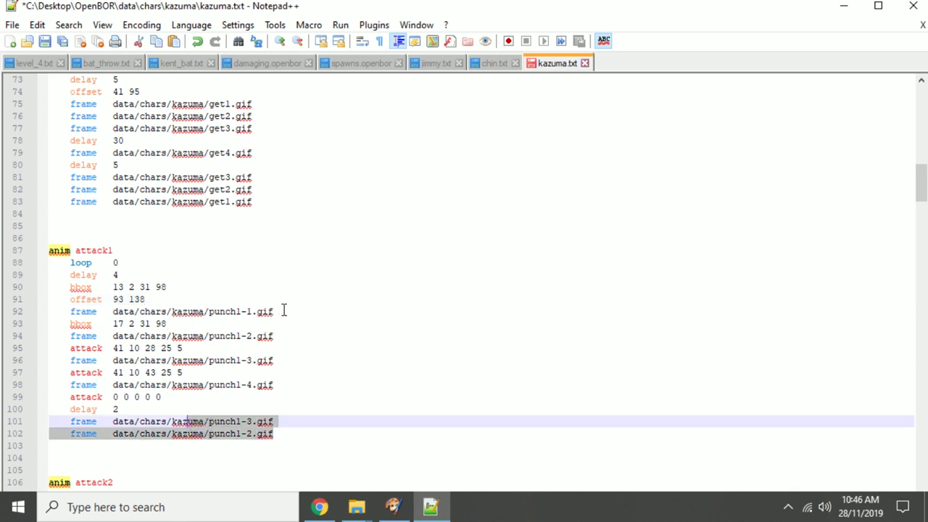
{"action": "left_click_drag", "start_coordinate": [209, 311], "coordinate": [251, 312]}
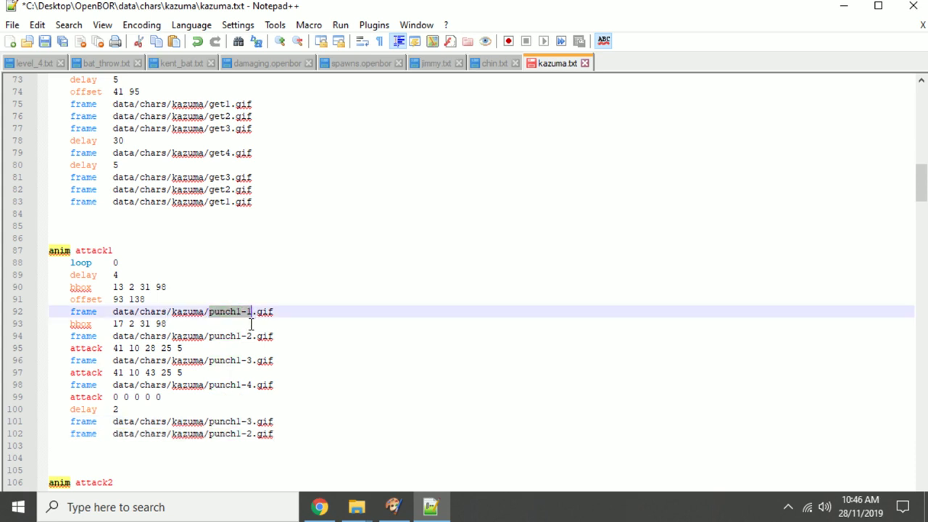
{"action": "type", "text": "attack101"}
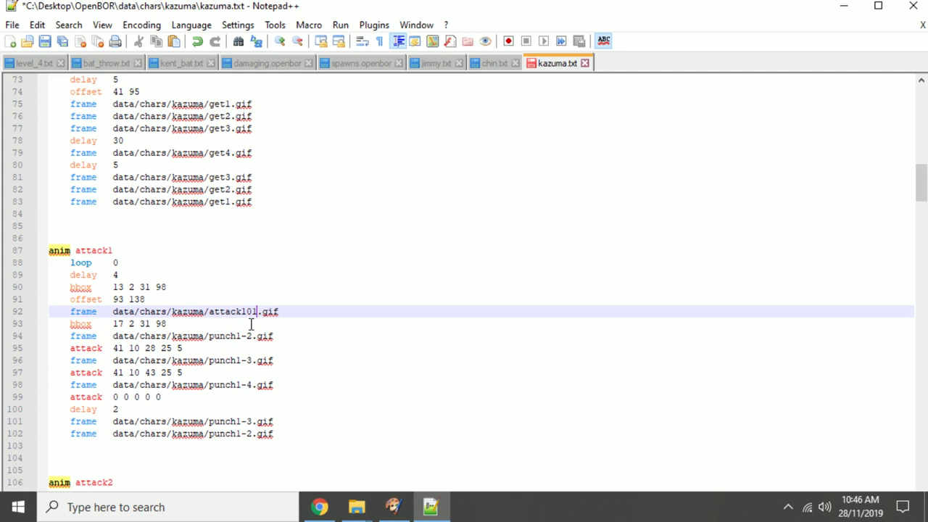
Replace all attack1 lines below the first frame with a single frame line pointing to attack102.gif
{"action": "left_click_drag", "start_coordinate": [287, 311], "coordinate": [69, 314]}
{"action": "left_click_drag", "start_coordinate": [275, 433], "coordinate": [69, 323]}
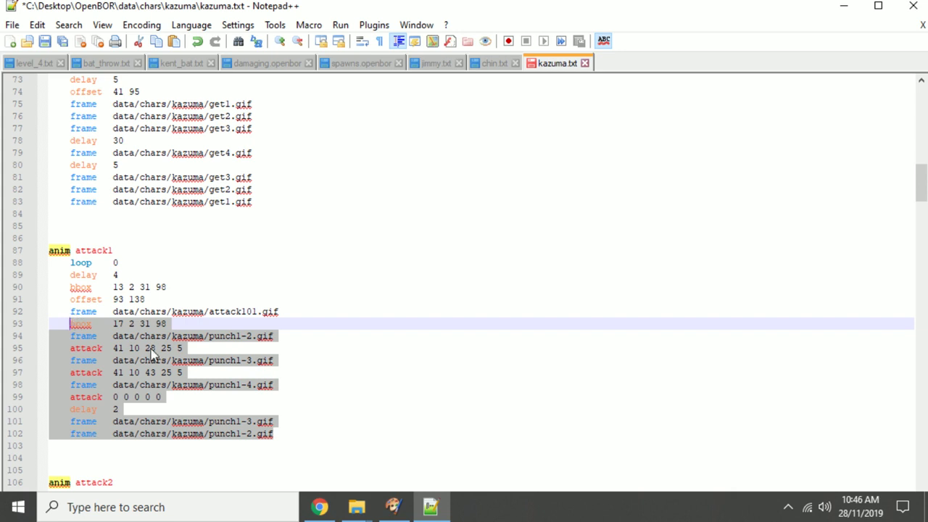
{"action": "key", "text": "ctrl+v"}
{"action": "left_click", "coordinate": [252, 324]}
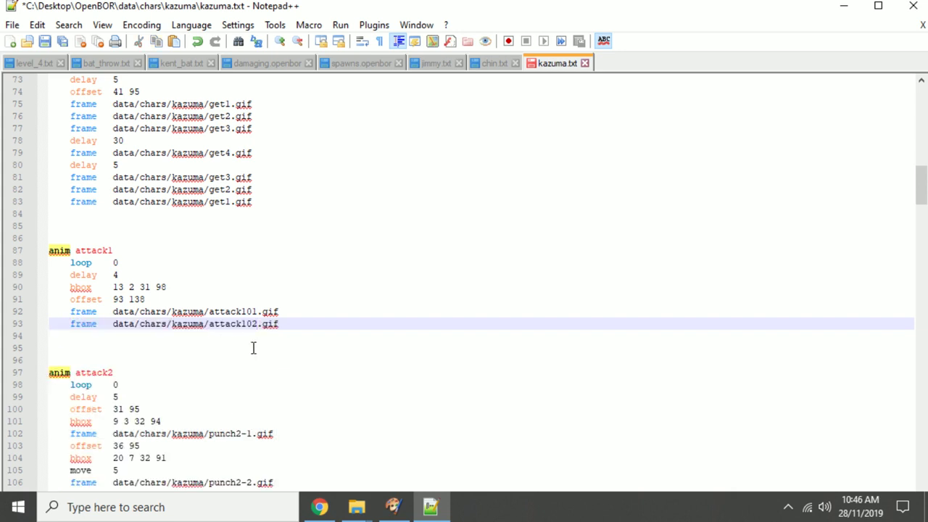
Add a third frame line to anim attack1 that uses data/chars/kazuma/attack101.gif
{"action": "left_click", "coordinate": [288, 324]}
{"action": "key", "text": "Return"}
{"action": "key", "text": "ctrl+v"}
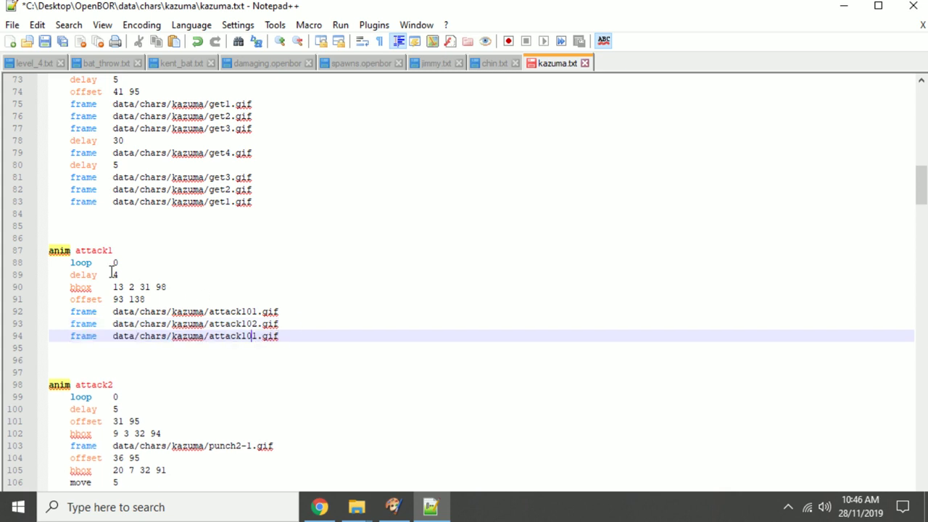
Set the delay of anim attack1 to 10
{"action": "left_click_drag", "start_coordinate": [111, 275], "coordinate": [127, 274]}
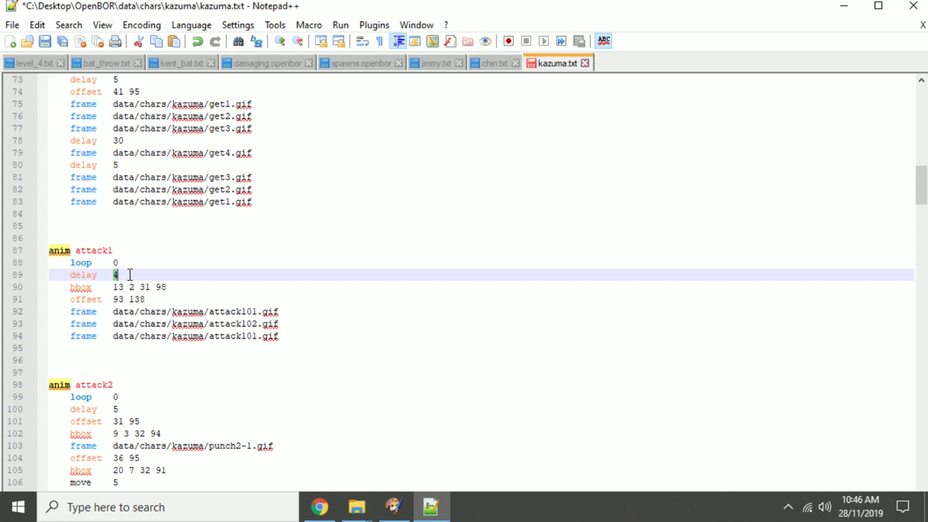
{"action": "type", "text": "9"}
{"action": "left_click_drag", "start_coordinate": [113, 274], "coordinate": [123, 275]}
{"action": "type", "text": "10"}
Switch to Paint Shop Pro and measure the punching sprite's body in Image6 with a crop rectangle about 44 by 75 pixels
{"action": "left_click", "coordinate": [393, 510]}
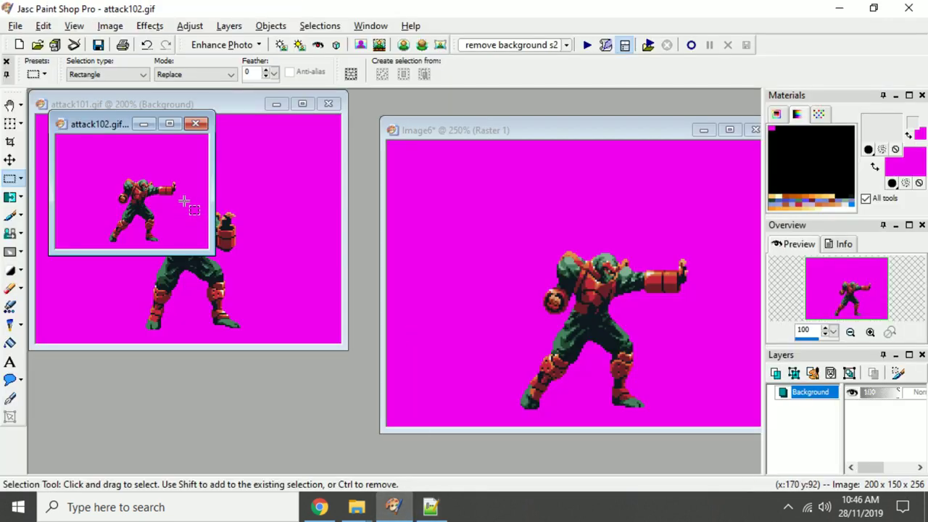
{"action": "left_click_drag", "start_coordinate": [505, 132], "coordinate": [341, 127]}
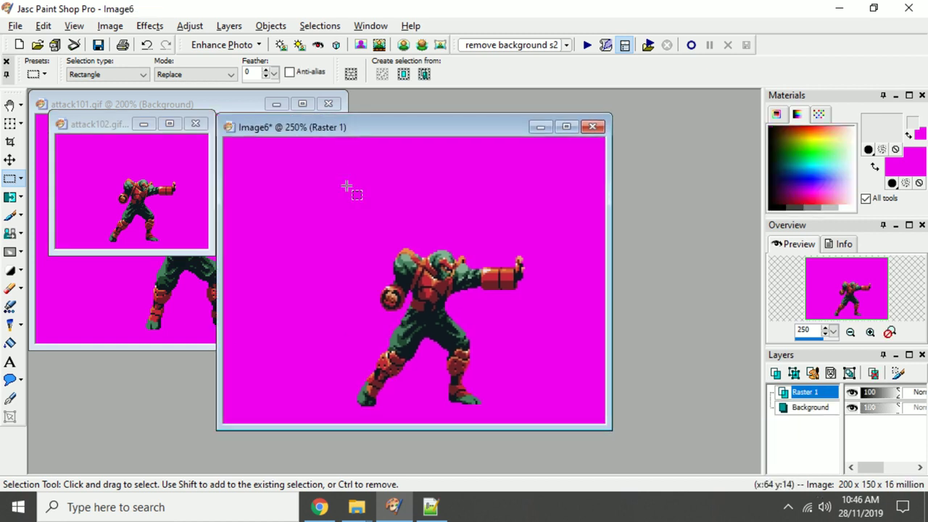
{"action": "scroll", "coordinate": [400, 308], "scroll_direction": "up", "scroll_amount": 3}
{"action": "scroll", "coordinate": [445, 341], "scroll_direction": "down", "scroll_amount": 1}
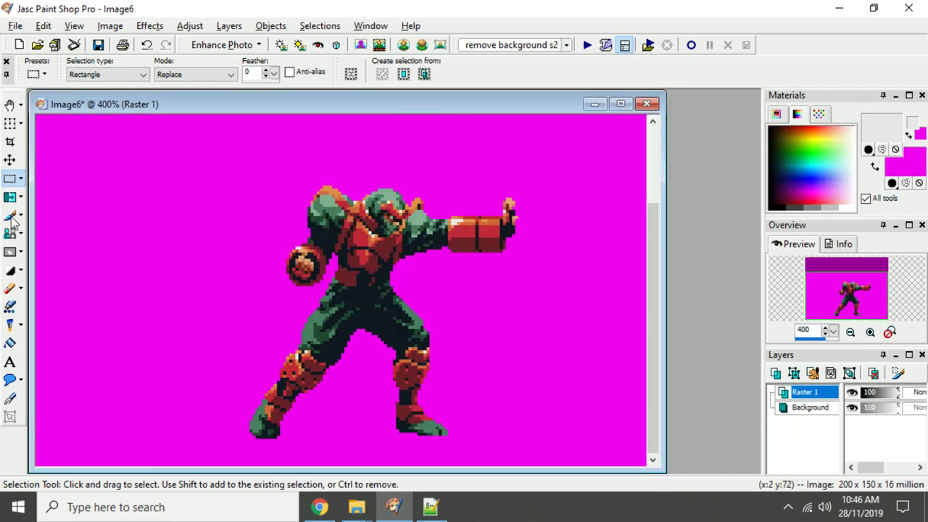
{"action": "left_click", "coordinate": [10, 142]}
{"action": "left_click_drag", "start_coordinate": [420, 420], "coordinate": [285, 189]}
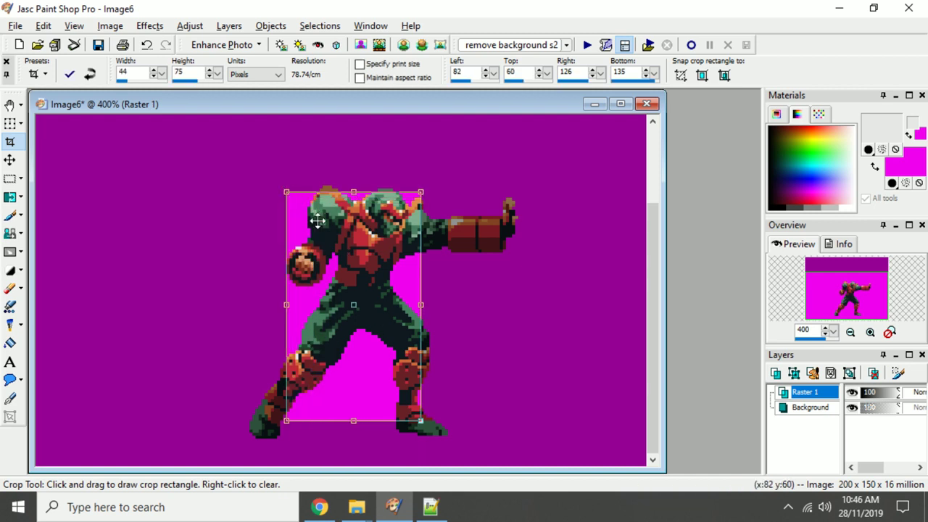
Switch to Notepad++ and replace the bbox values of anim attack1 with the crop rectangle's left, top, width and height, 82 60 44 75
{"action": "left_click", "coordinate": [430, 506]}
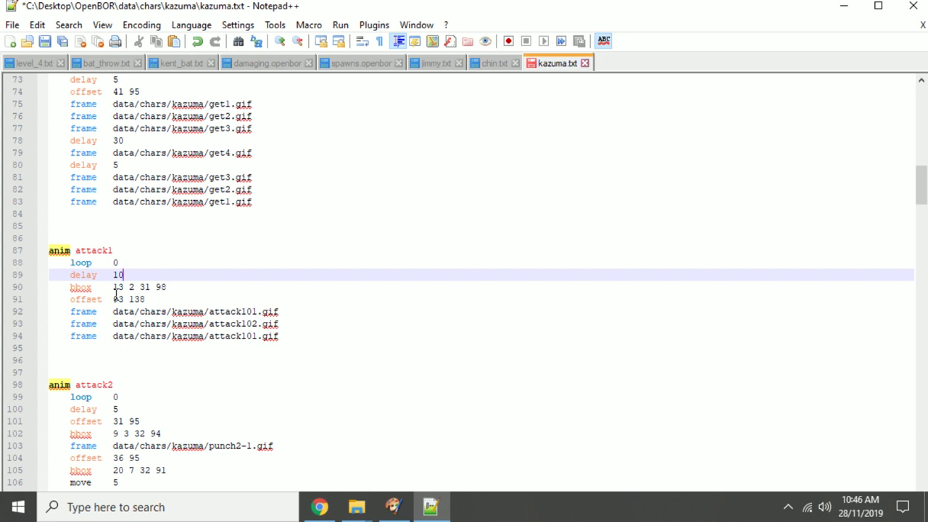
{"action": "left_click_drag", "start_coordinate": [114, 288], "coordinate": [169, 288]}
{"action": "type", "text": "82 60"}
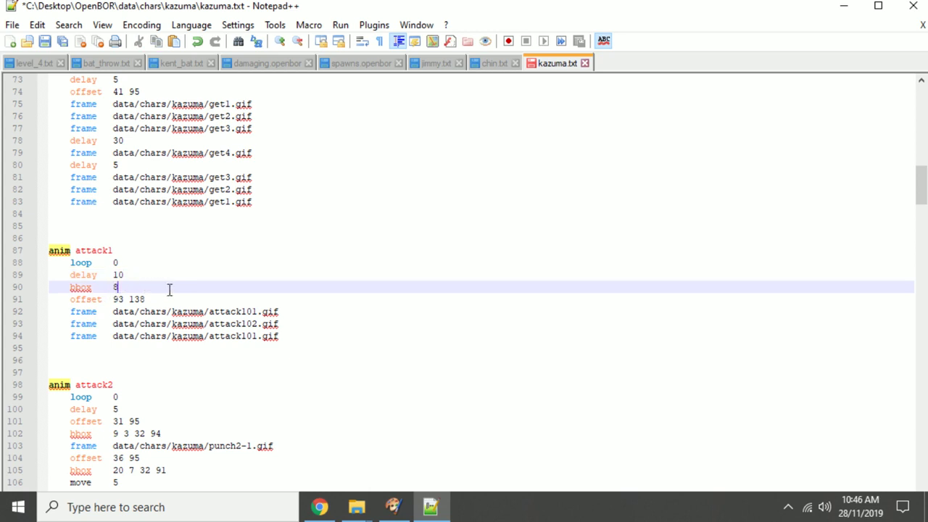
{"action": "left_click", "coordinate": [393, 506]}
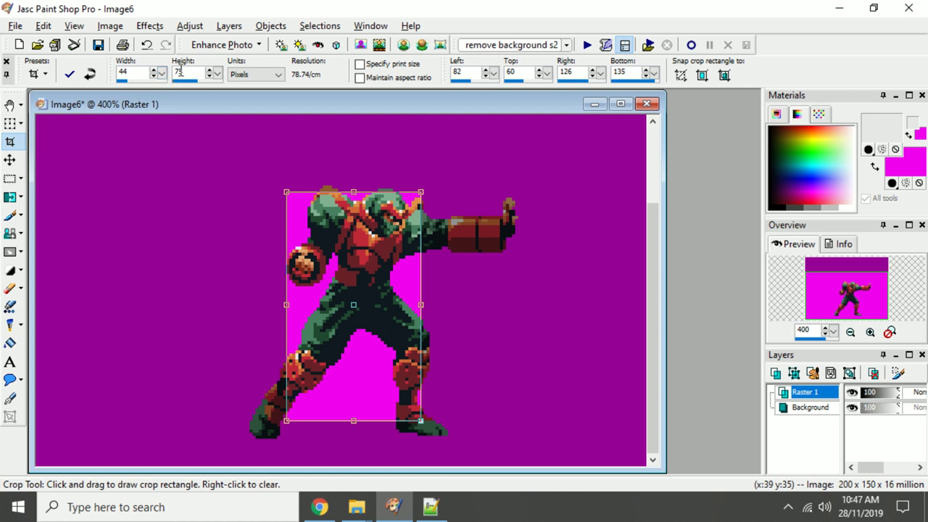
{"action": "left_click", "coordinate": [430, 507]}
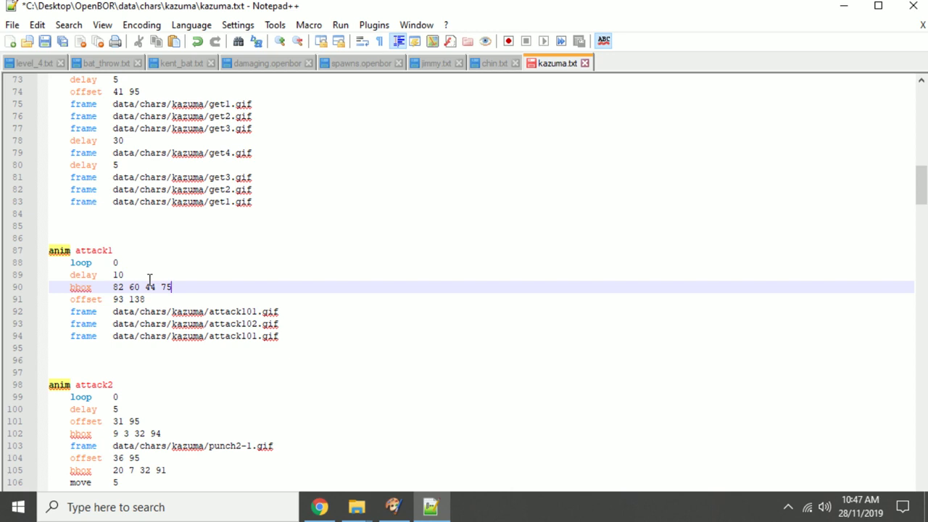
Insert a new attack line between the attack101.gif and attack102.gif frames of anim attack1
{"action": "left_click", "coordinate": [295, 312]}
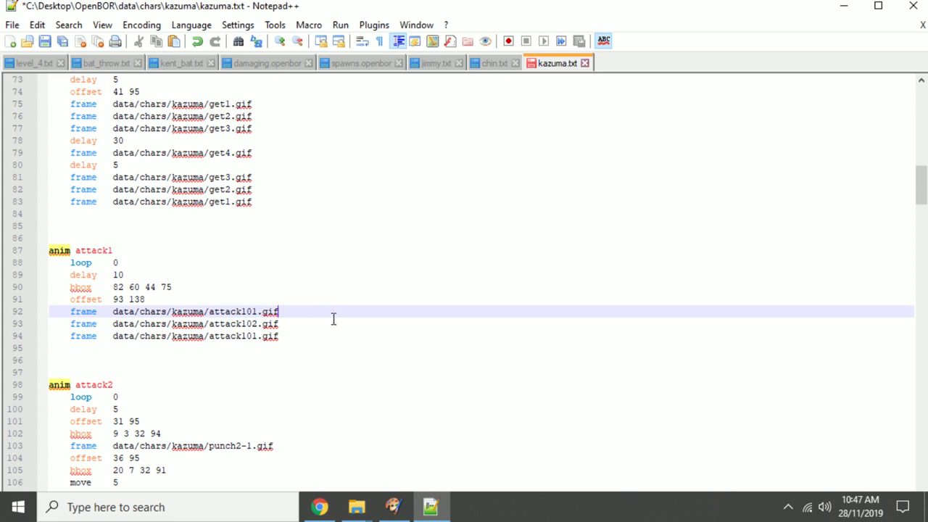
{"action": "key", "text": "Return"}
{"action": "type", "text": "attack"}
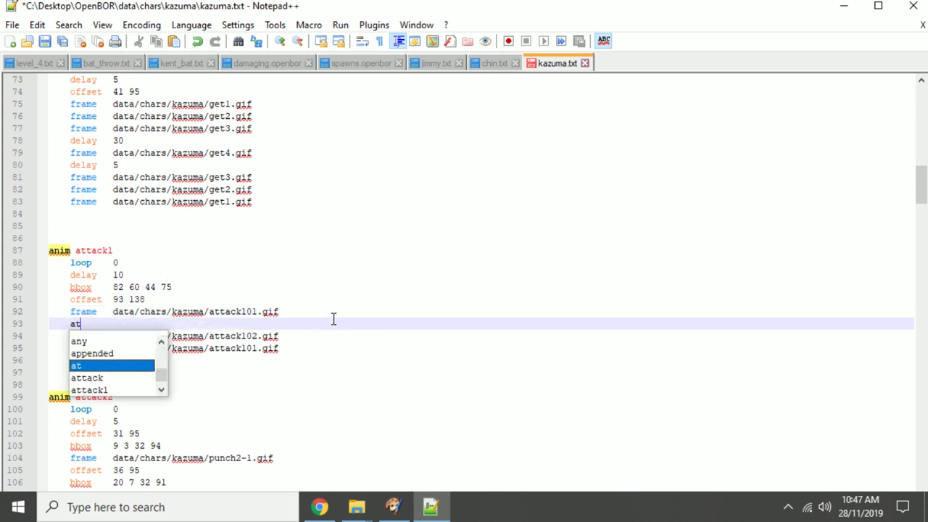
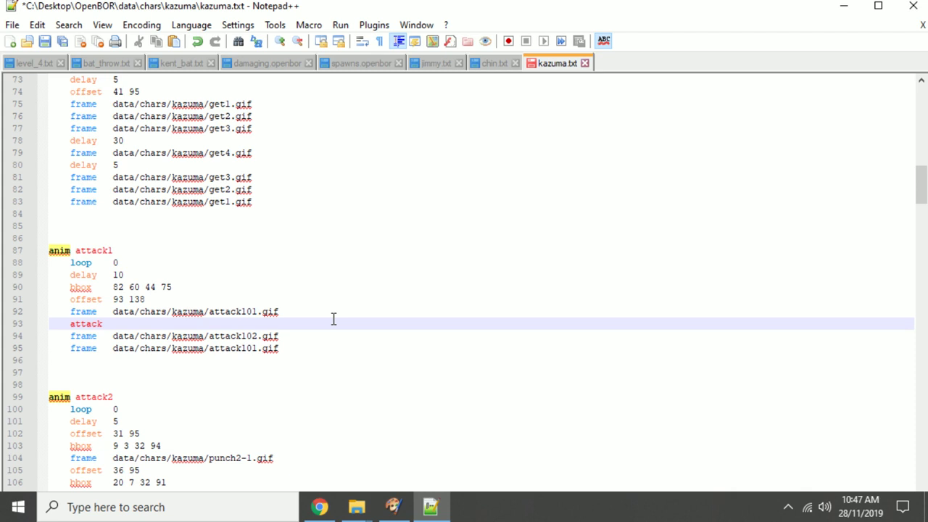
In Paint Shop Pro, clear the body crop rectangle and measure the extended arm with one about 46 by 24 pixels
{"action": "left_click", "coordinate": [391, 505]}
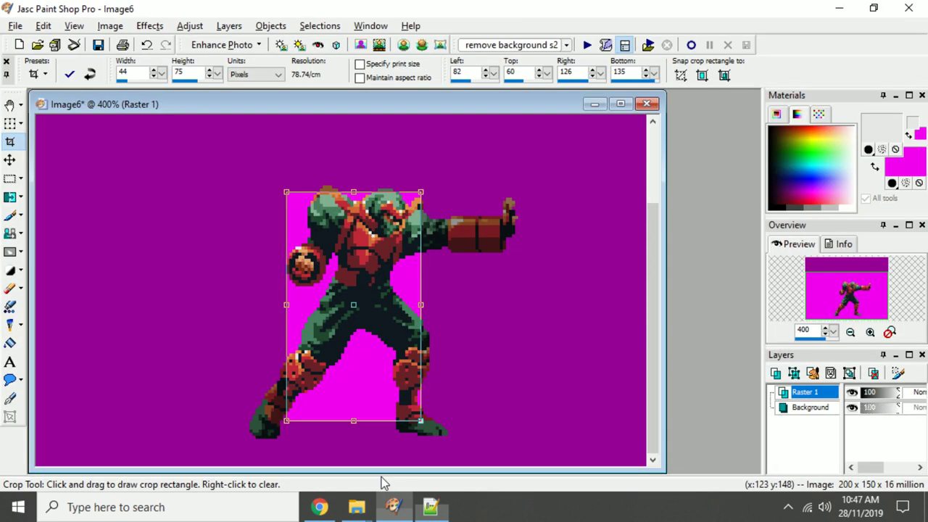
{"action": "right_click", "coordinate": [486, 210]}
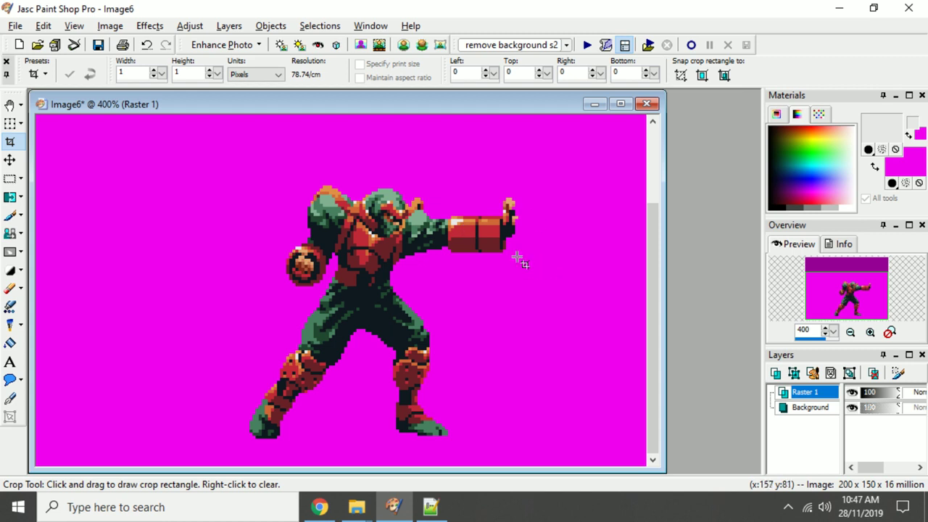
{"action": "left_click_drag", "start_coordinate": [524, 262], "coordinate": [383, 188]}
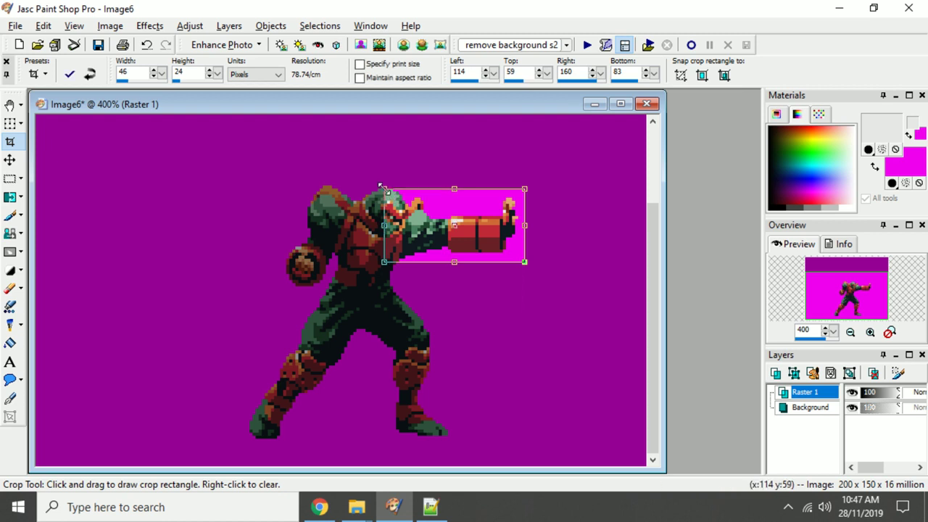
Enter the arm rectangle's values 114 59 46 24 on the attack line of anim attack1 in Notepad++
{"action": "left_click", "coordinate": [439, 505]}
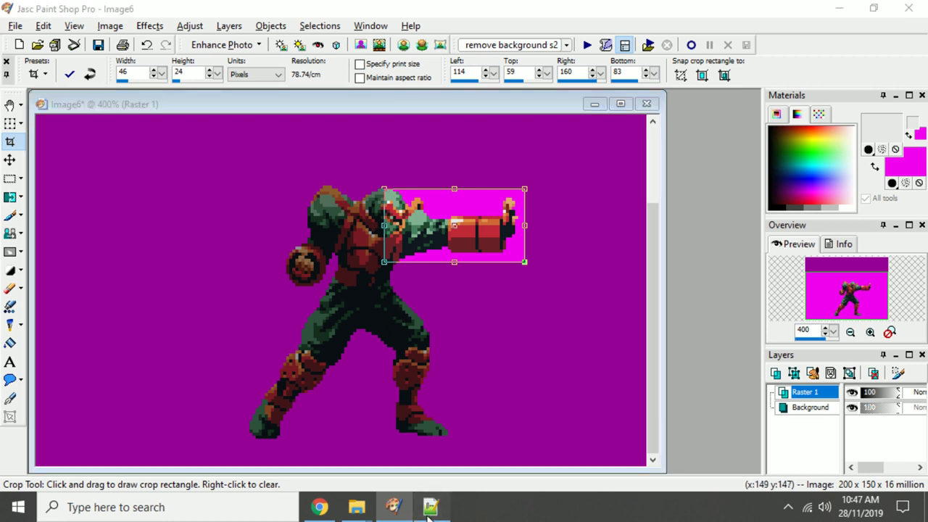
{"action": "type", "text": "114 59"}
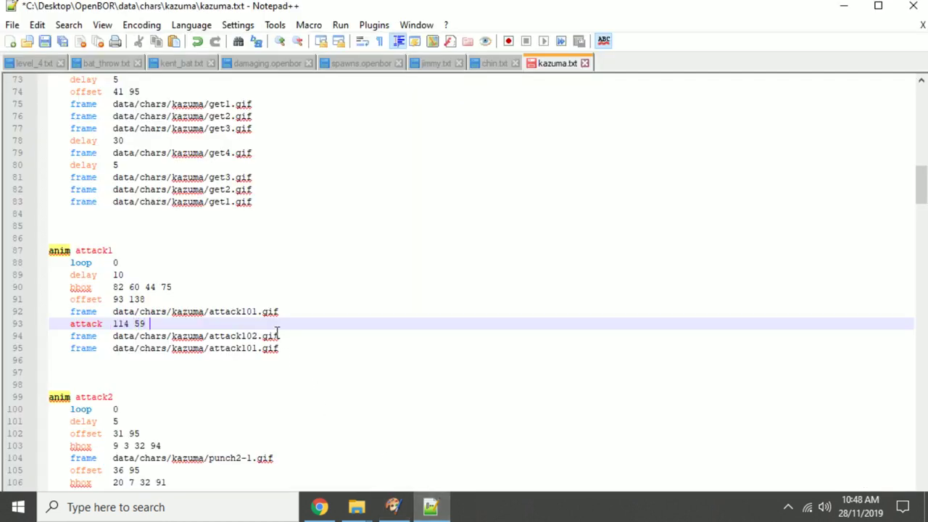
{"action": "left_click", "coordinate": [393, 506]}
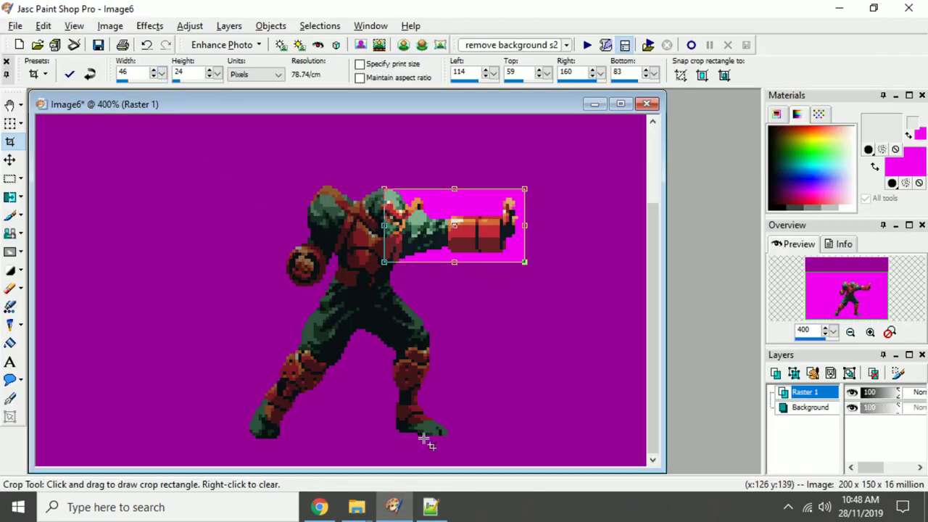
{"action": "left_click", "coordinate": [429, 506]}
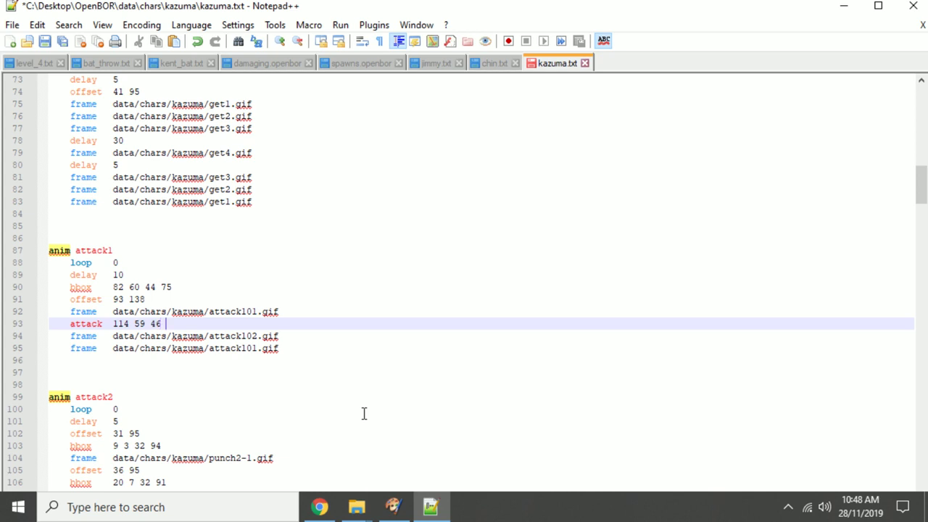
{"action": "type", "text": "4"}
Switch to Chrome, open the bookmarked OpenBORManual page and search it for "attack box" up to the attack syntax entry
{"action": "left_click", "coordinate": [312, 512]}
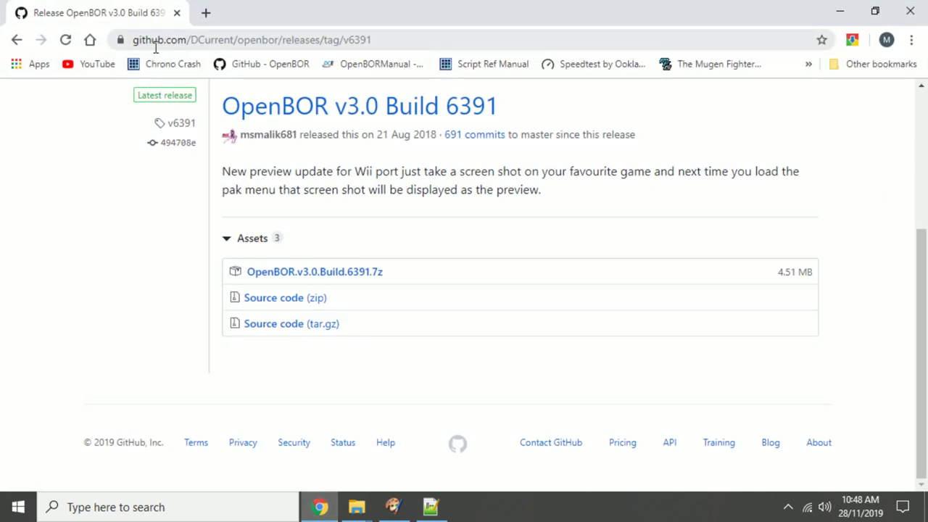
{"action": "left_click", "coordinate": [366, 64]}
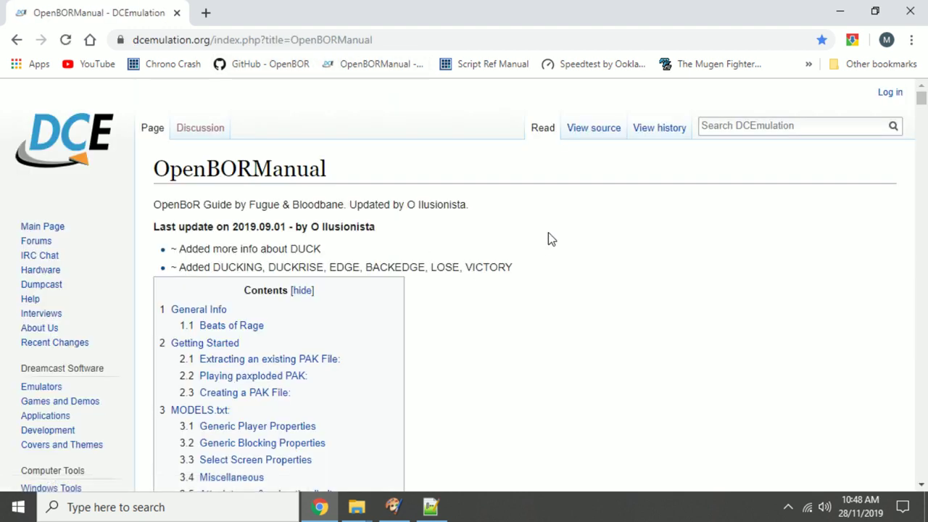
{"action": "key", "text": "ctrl+f"}
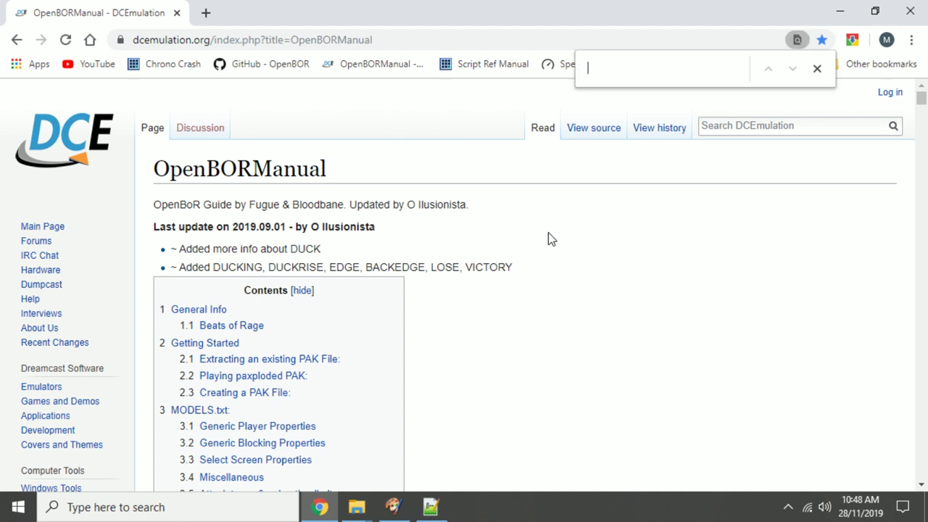
{"action": "type", "text": "atta"}
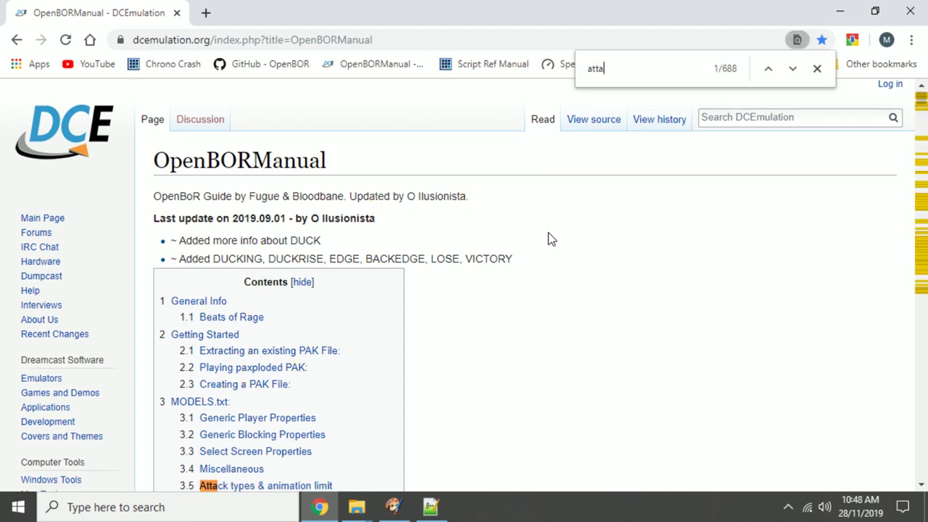
{"action": "type", "text": "ck box"}
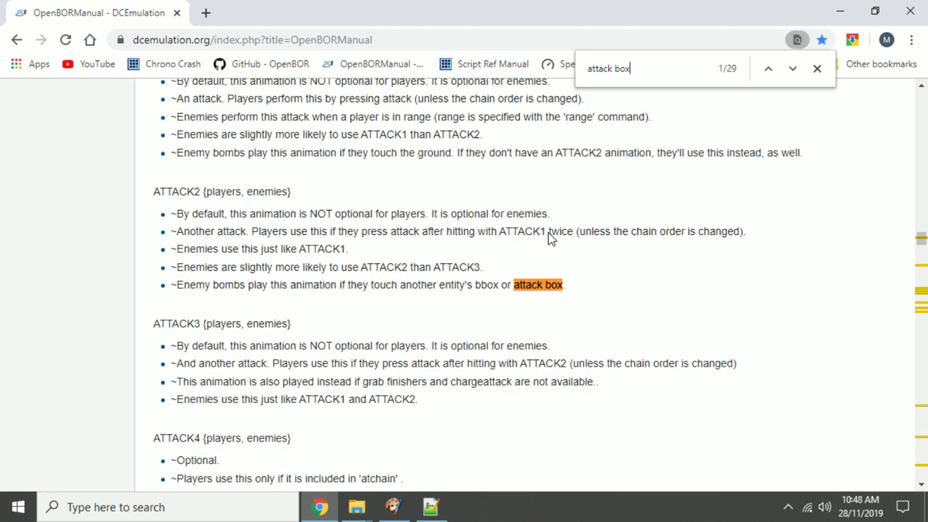
{"action": "key", "text": "Return"}
{"action": "key", "text": "Return"}
{"action": "key", "text": "Return"}
{"action": "key", "text": "Return"}
{"action": "key", "text": "Return"}
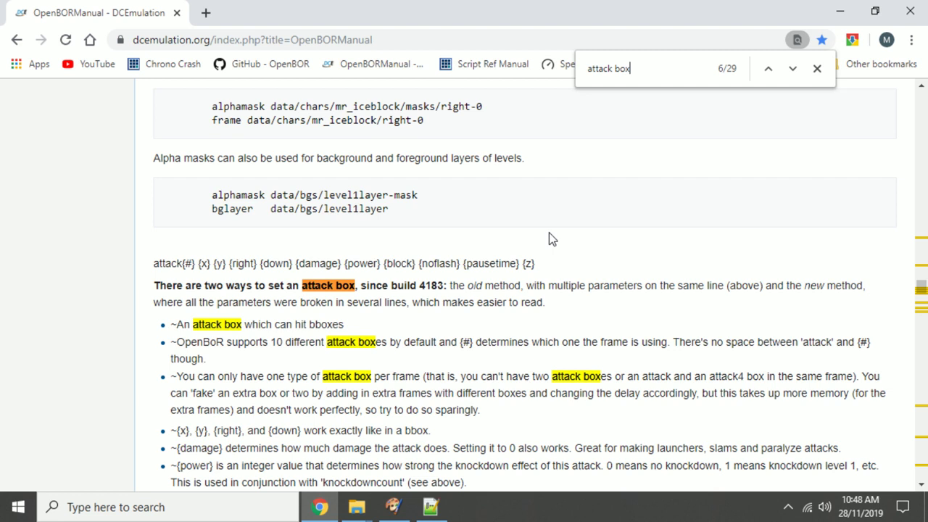
Examine the parameter order of the attack syntax line in the manual, from x and y through damage
{"action": "left_click_drag", "start_coordinate": [558, 266], "coordinate": [154, 263]}
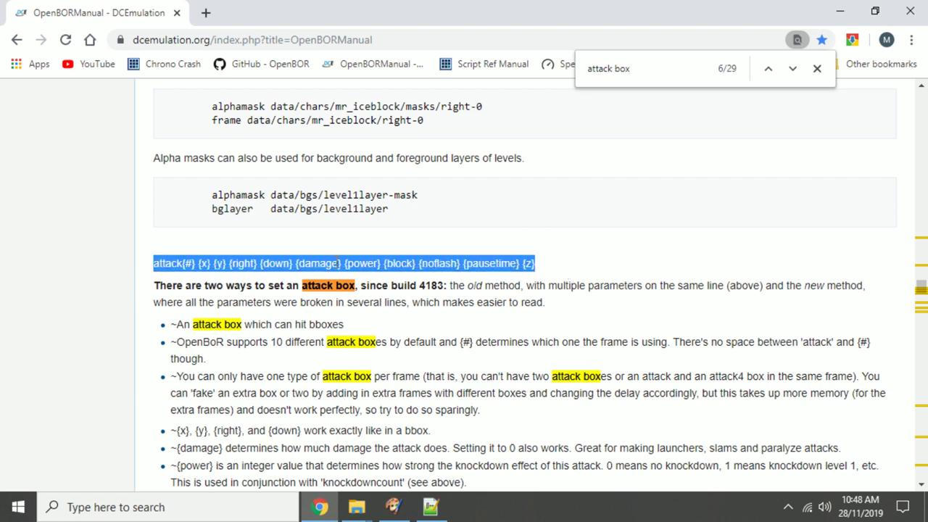
{"action": "left_click", "coordinate": [228, 262]}
{"action": "left_click_drag", "start_coordinate": [154, 263], "coordinate": [291, 263]}
{"action": "left_click", "coordinate": [210, 267]}
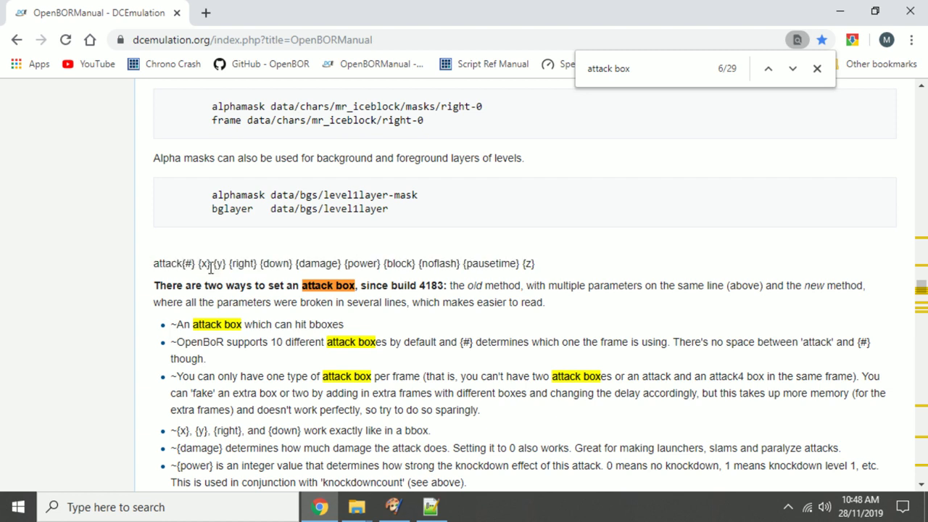
{"action": "left_click_drag", "start_coordinate": [153, 263], "coordinate": [291, 261]}
{"action": "left_click", "coordinate": [168, 263]}
{"action": "left_click_drag", "start_coordinate": [204, 262], "coordinate": [340, 262]}
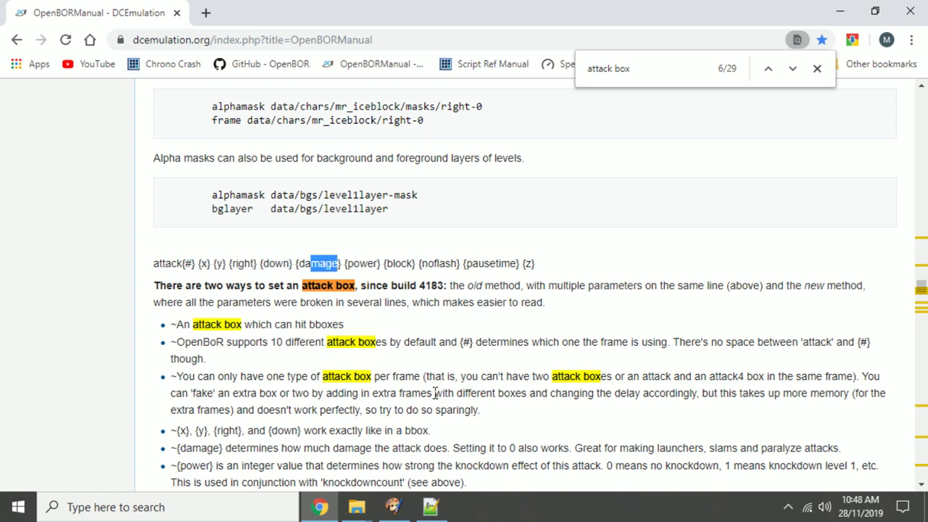
Append damage 10 and power 0 to the attack line in kazuma.txt, checking the power and block parameters in the manual
{"action": "left_click", "coordinate": [431, 507]}
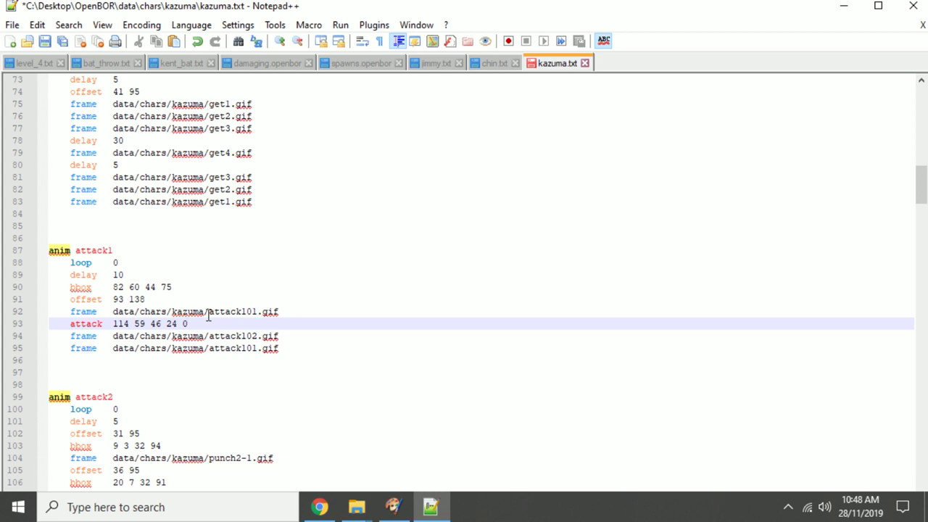
{"action": "mouse_move", "coordinate": [361, 510]}
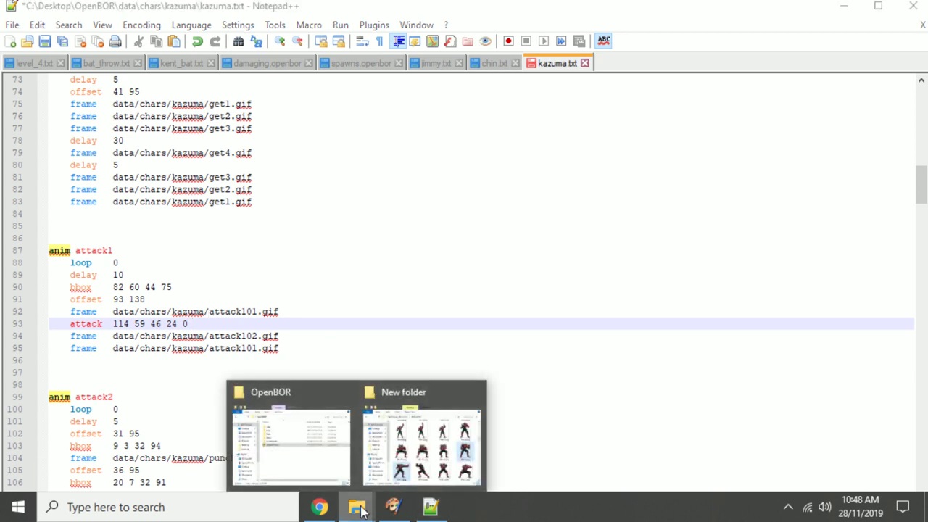
{"action": "left_click", "coordinate": [320, 507]}
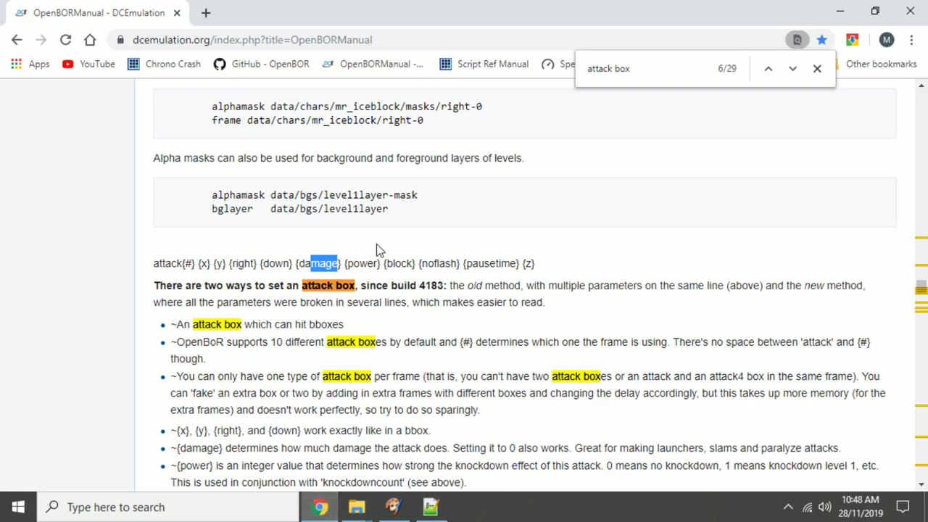
{"action": "left_click_drag", "start_coordinate": [386, 262], "coordinate": [413, 263]}
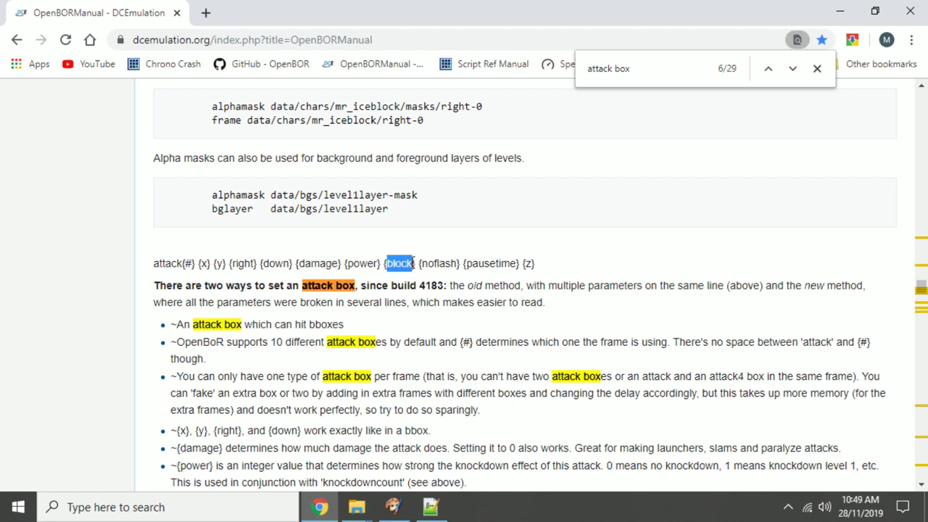
{"action": "left_click_drag", "start_coordinate": [348, 264], "coordinate": [378, 264]}
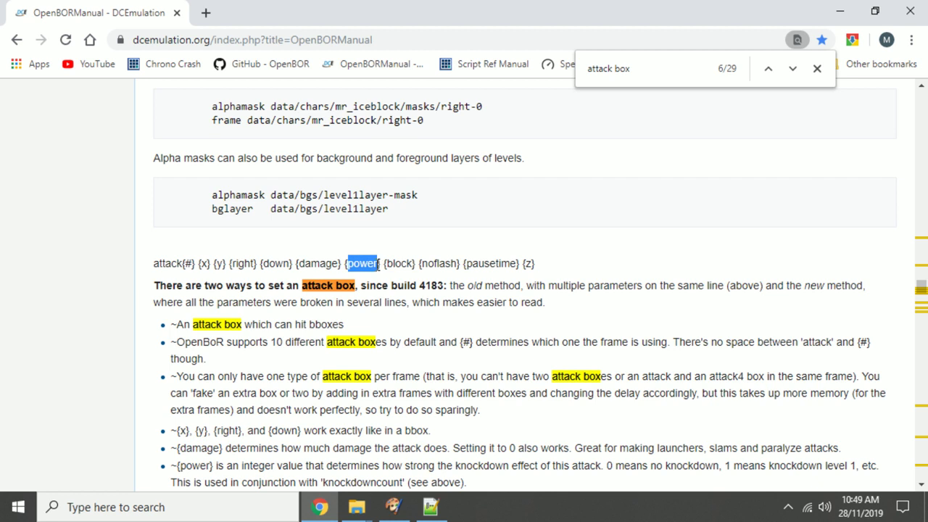
{"action": "left_click", "coordinate": [430, 507]}
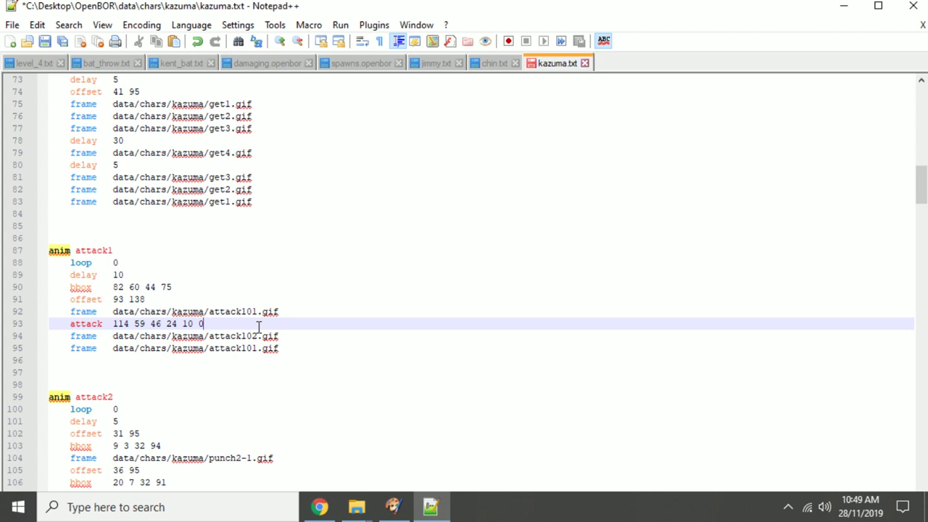
Switch to Chrome and examine the block, noflash, pausetime and z parameters of the attack syntax and their descriptions in the manual
{"action": "left_click", "coordinate": [319, 507]}
{"action": "left_click_drag", "start_coordinate": [387, 263], "coordinate": [415, 262]}
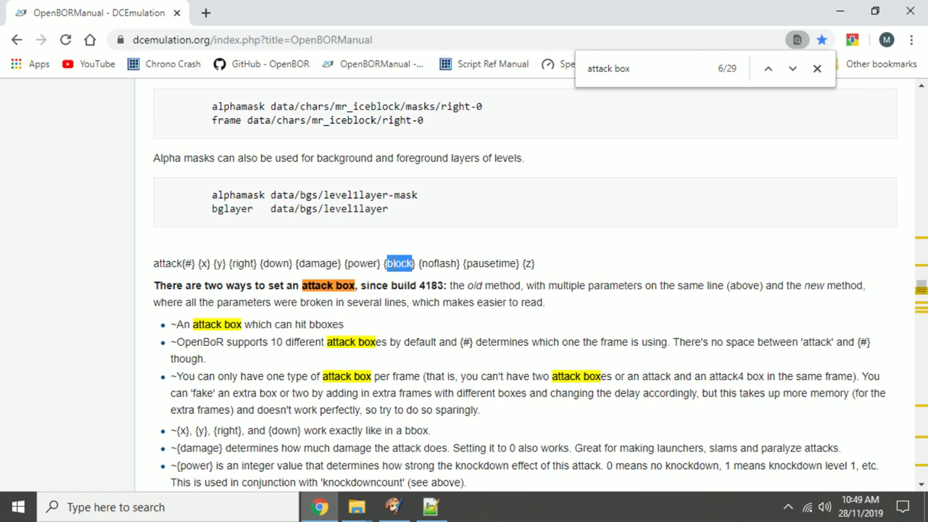
{"action": "left_click_drag", "start_coordinate": [427, 263], "coordinate": [471, 263]}
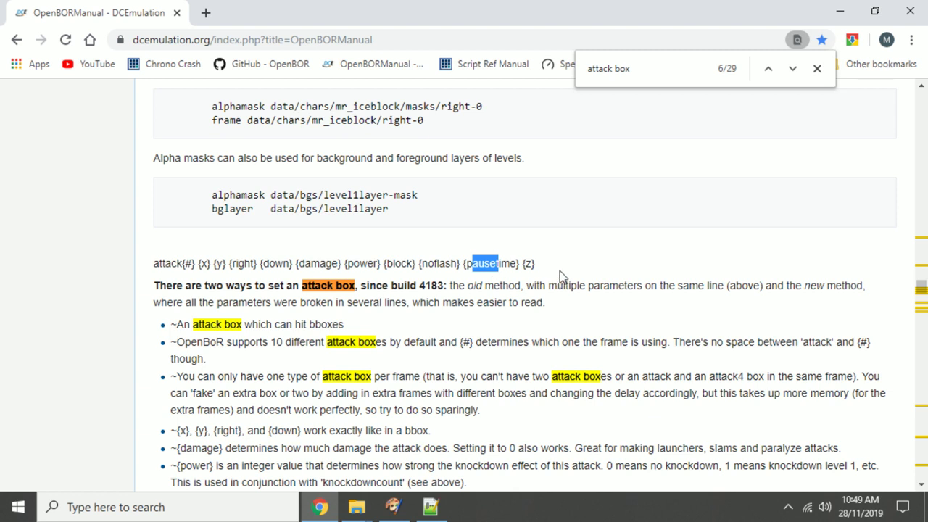
{"action": "left_click_drag", "start_coordinate": [528, 264], "coordinate": [531, 265]}
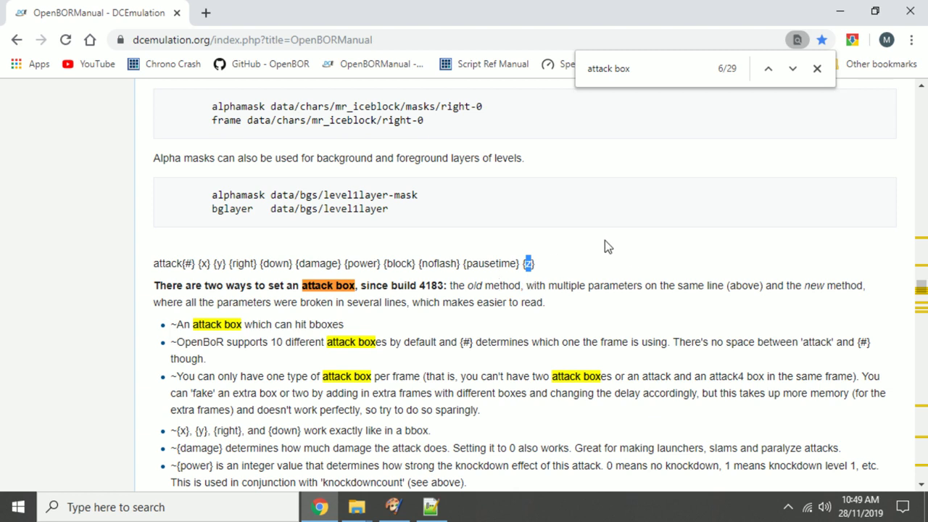
{"action": "left_click", "coordinate": [528, 279]}
{"action": "scroll", "coordinate": [272, 279], "scroll_direction": "down", "scroll_amount": 3}
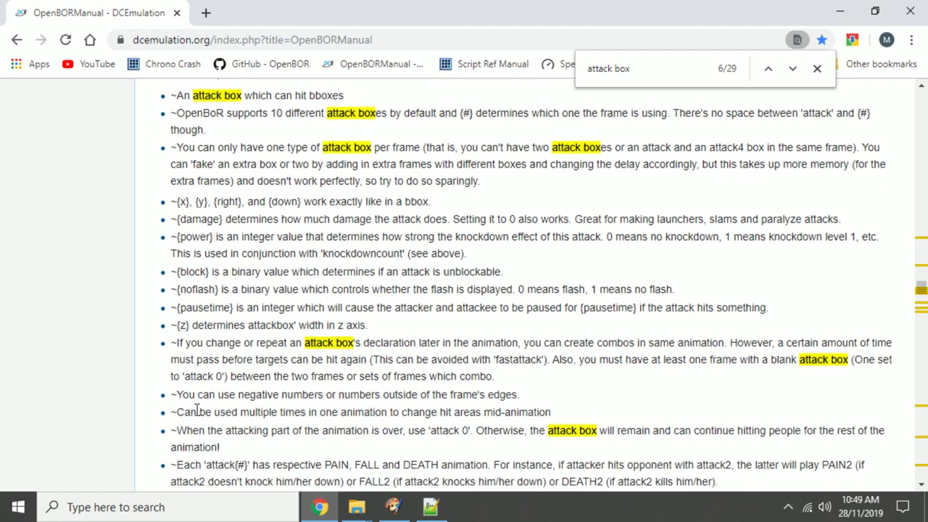
{"action": "scroll", "coordinate": [218, 362], "scroll_direction": "down", "scroll_amount": 2}
{"action": "scroll", "coordinate": [217, 290], "scroll_direction": "up", "scroll_amount": 6}
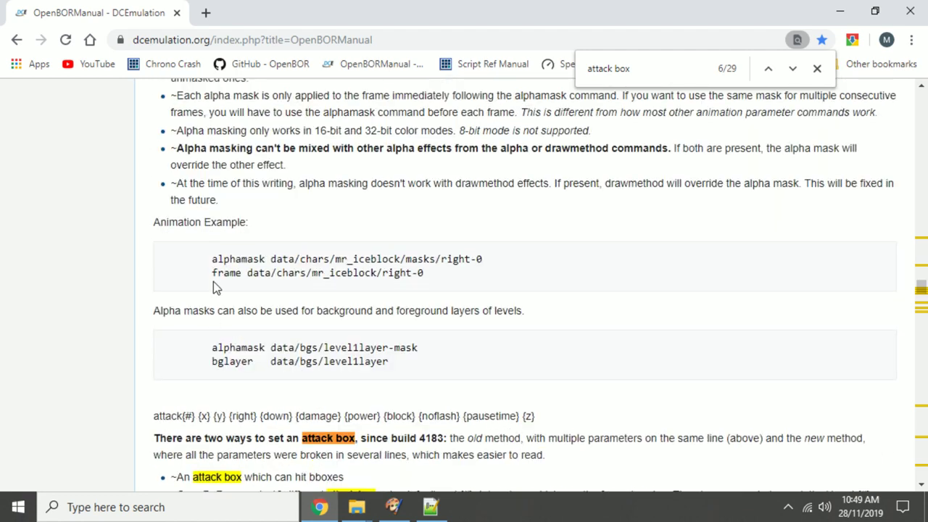
Back in Notepad++, insert the line attack 0 0 0 0 between the attack102.gif frame and the final attack101.gif frame of anim attack1
{"action": "left_click", "coordinate": [430, 507]}
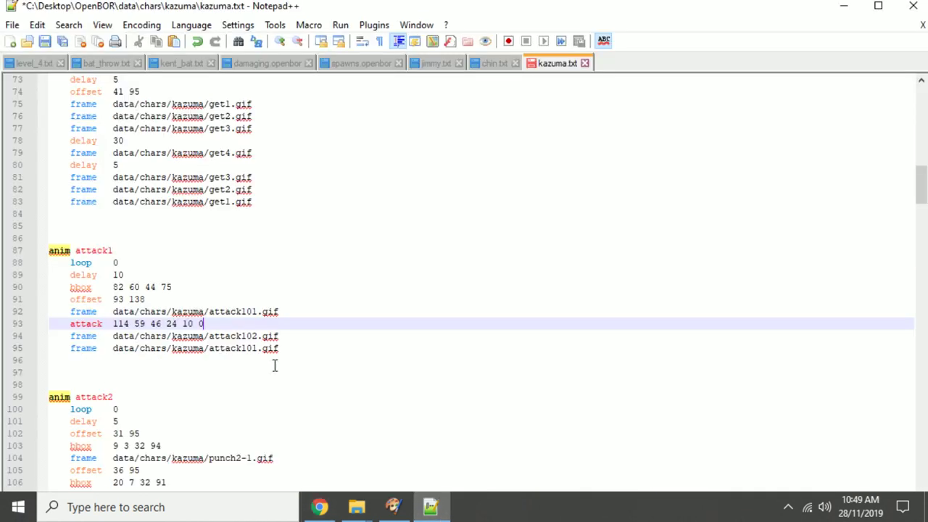
{"action": "left_click", "coordinate": [220, 329]}
{"action": "left_click_drag", "start_coordinate": [218, 324], "coordinate": [68, 326]}
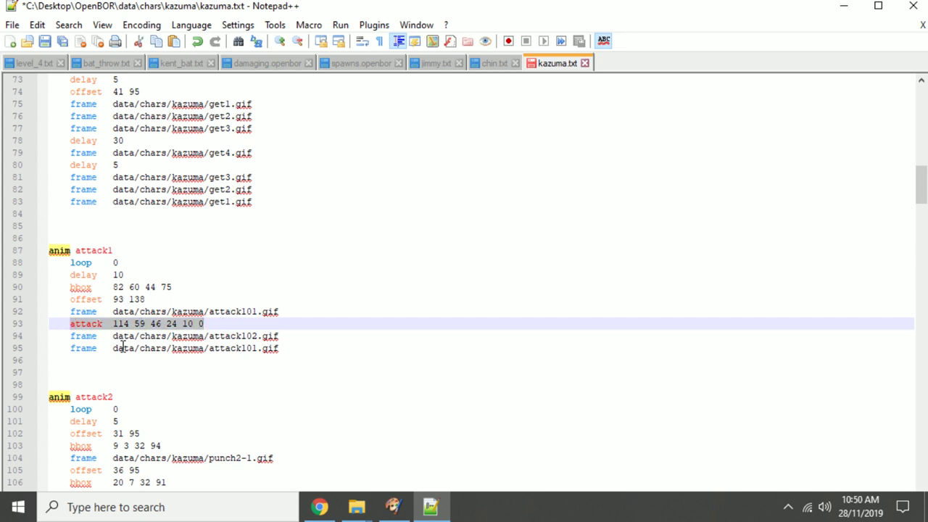
{"action": "left_click_drag", "start_coordinate": [280, 348], "coordinate": [71, 349]}
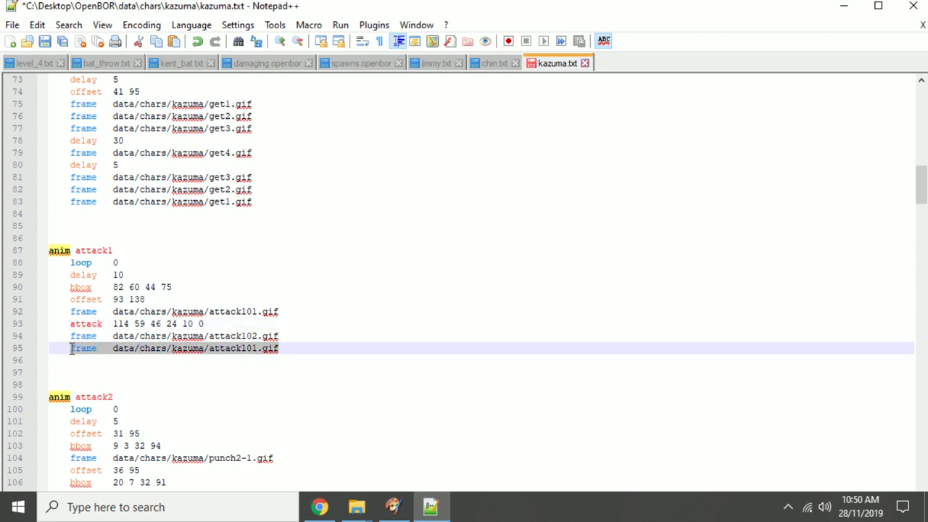
{"action": "left_click", "coordinate": [304, 335]}
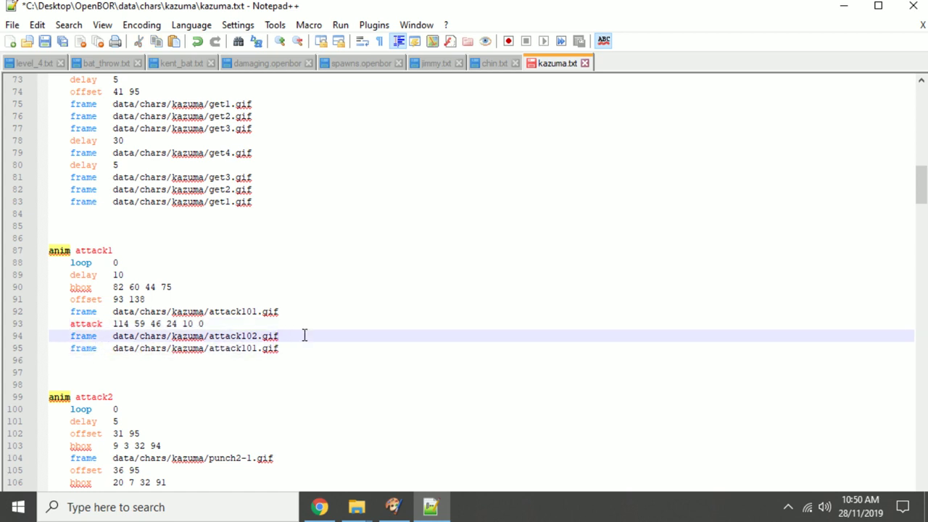
{"action": "key", "text": "Return"}
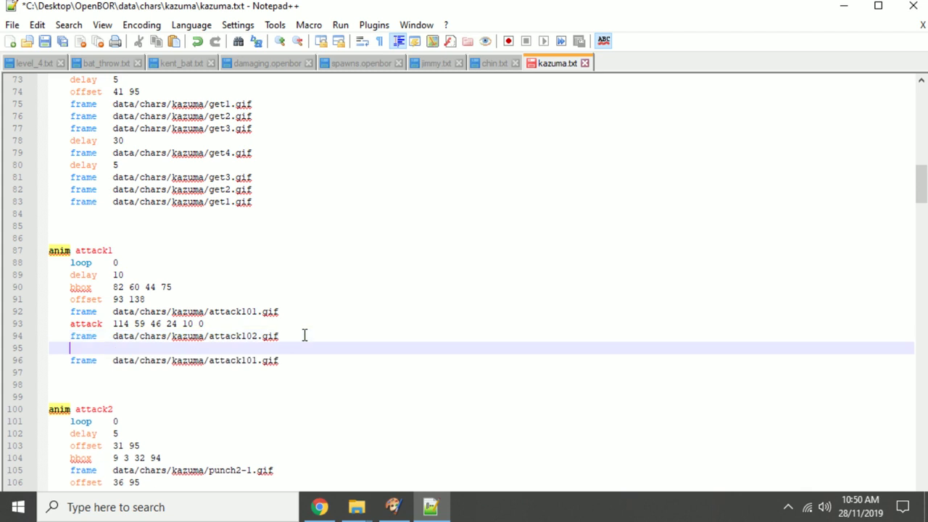
{"action": "type", "text": "attack 0 0 0 0"}
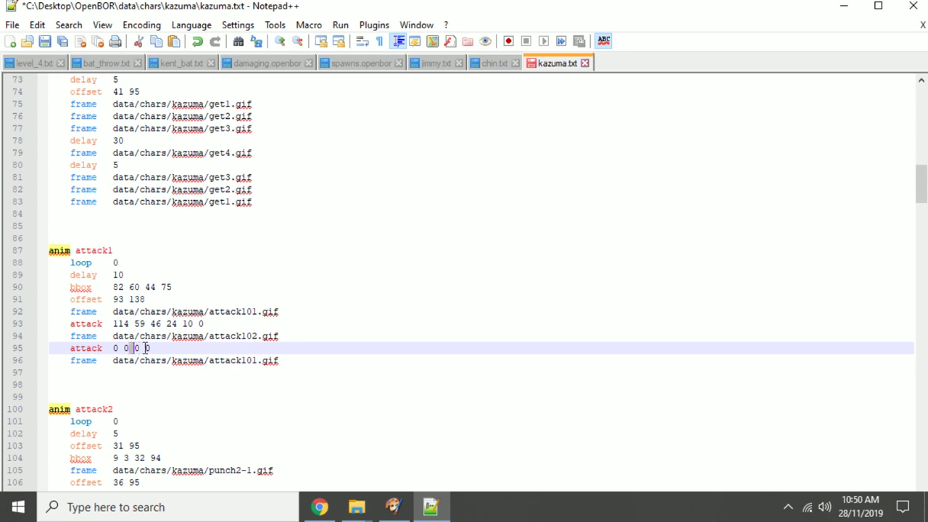
{"action": "left_click_drag", "start_coordinate": [151, 348], "coordinate": [134, 348]}
{"action": "left_click", "coordinate": [159, 349]}
{"action": "left_click_drag", "start_coordinate": [293, 361], "coordinate": [73, 362]}
{"action": "left_click", "coordinate": [193, 311]}
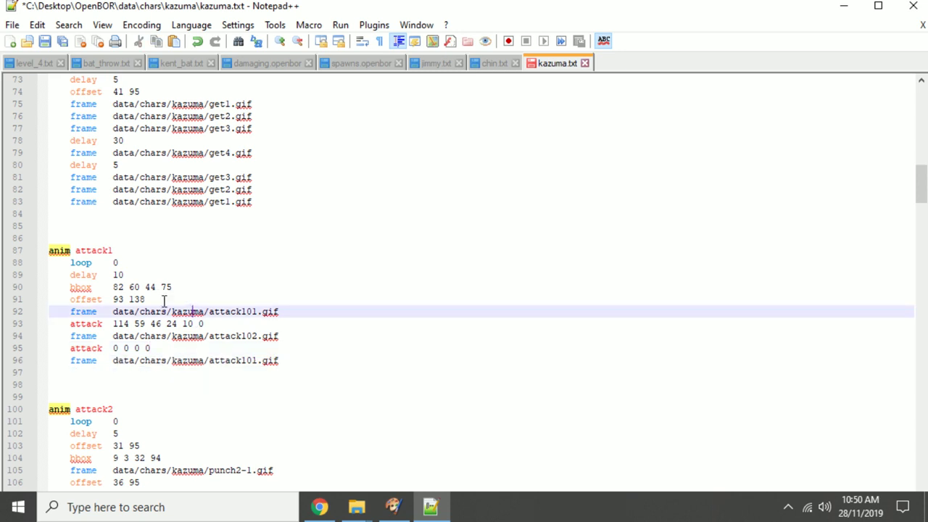
Set the delay of anim attack1 to 12 and save kazuma.txt
{"action": "double_click", "coordinate": [118, 275]}
{"action": "type", "text": "12"}
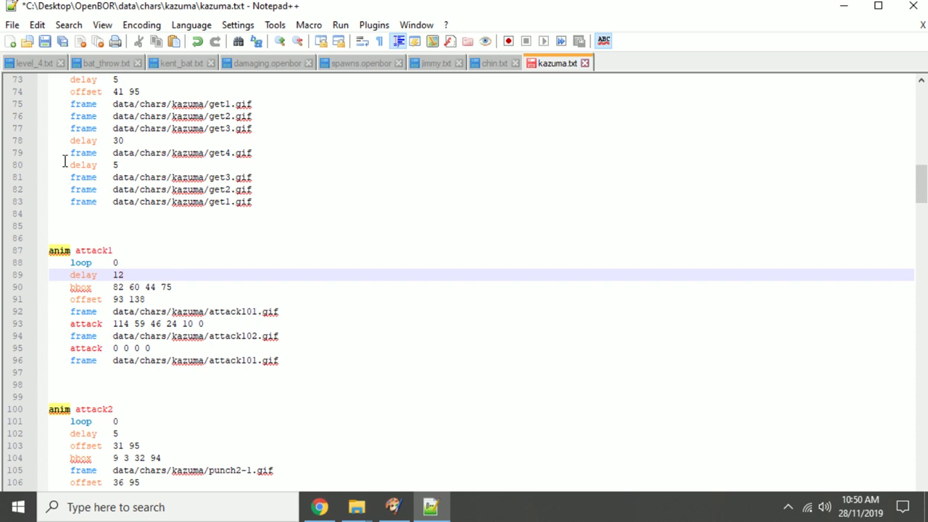
{"action": "left_click", "coordinate": [45, 42]}
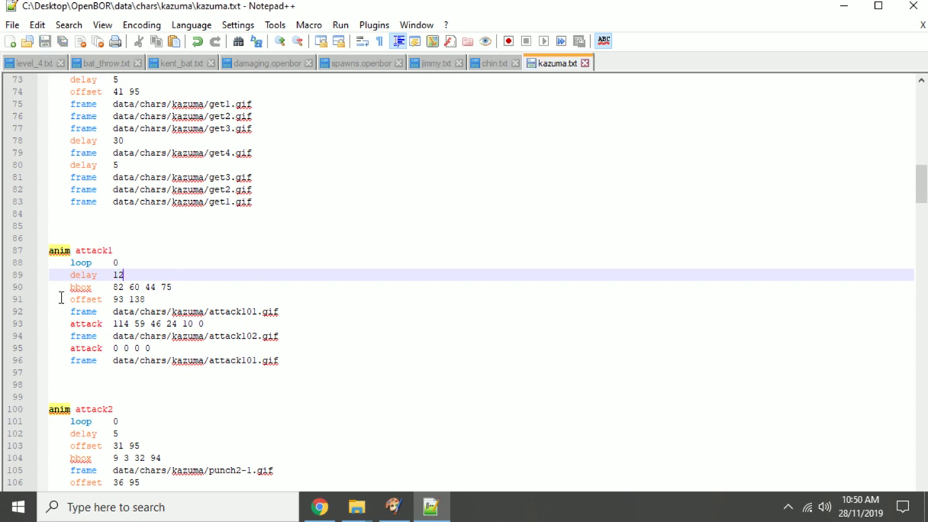
Set the delay of anim attack1 to 10 and save kazuma.txt
{"action": "double_click", "coordinate": [118, 275]}
{"action": "type", "text": "10"}
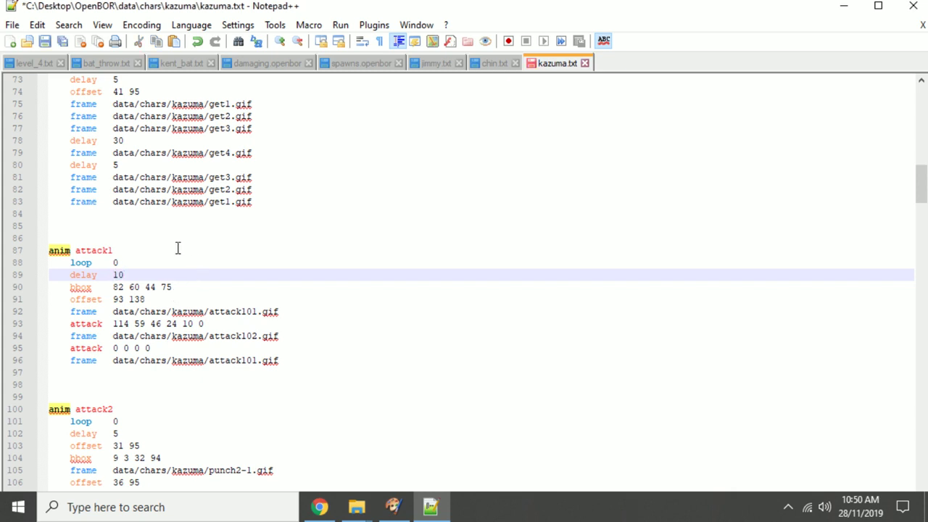
{"action": "left_click", "coordinate": [45, 42]}
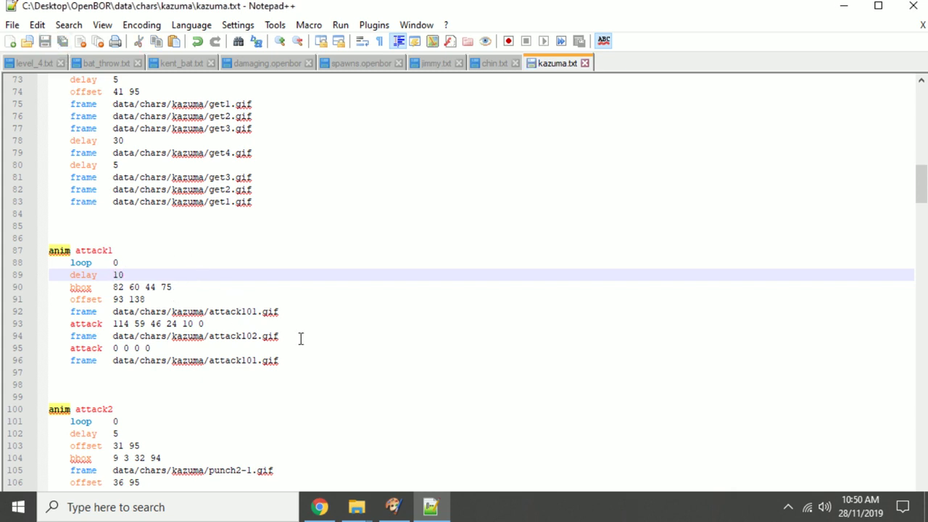
Launch OpenBOR.exe from the OpenBOR folder and start a game with Kazuma as the chosen character
{"action": "mouse_move", "coordinate": [356, 507]}
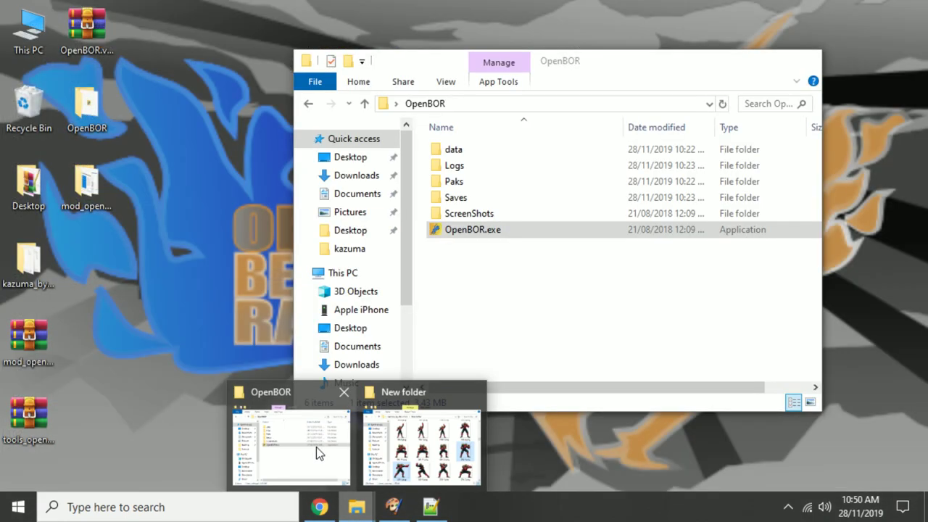
{"action": "left_click", "coordinate": [316, 447]}
{"action": "double_click", "coordinate": [435, 230]}
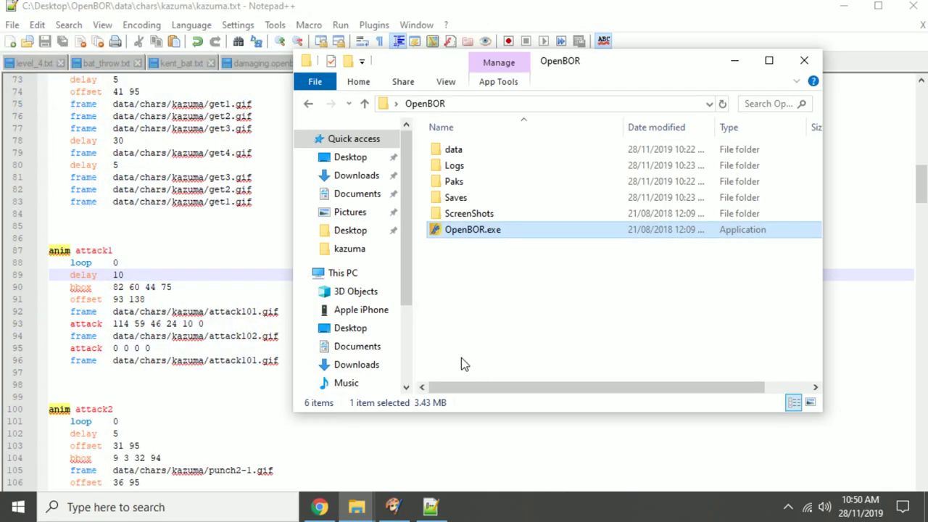
{"action": "key", "text": "Return"}
{"action": "key", "text": "Return"}
{"action": "key", "text": "Right"}
{"action": "key", "text": "Right"}
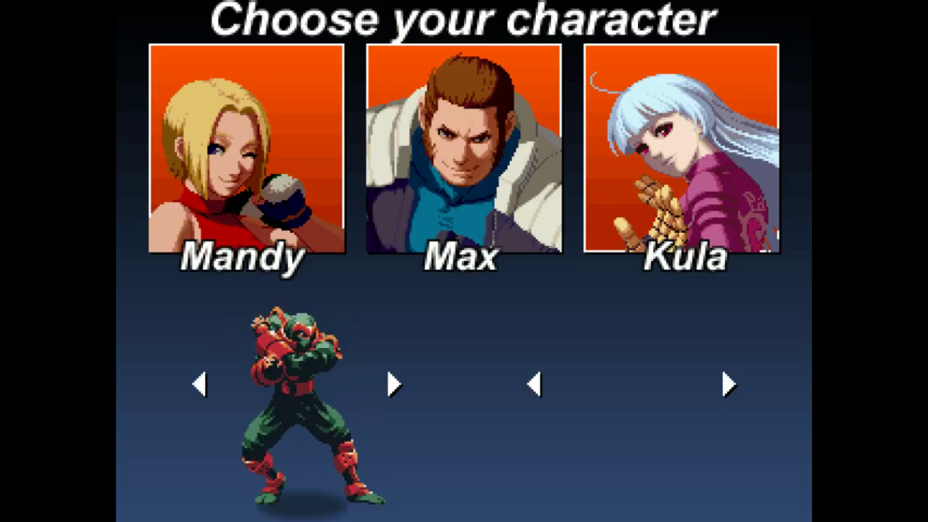
{"action": "key", "text": "Return"}
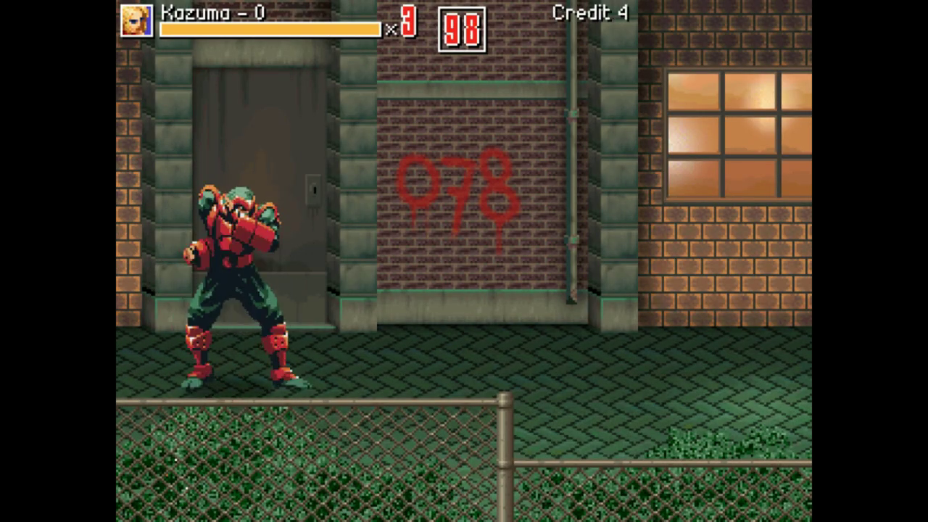
Test Kazuma's attack1 in the game by walking to the enemies and punching them repeatedly
{"action": "key", "text": "Right"}
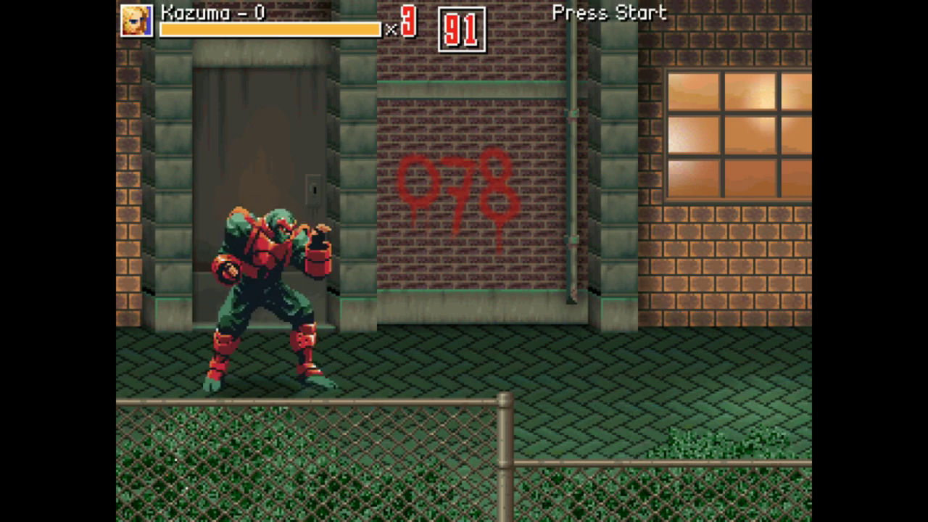
{"action": "key", "text": "a"}
{"action": "key", "text": "Right"}
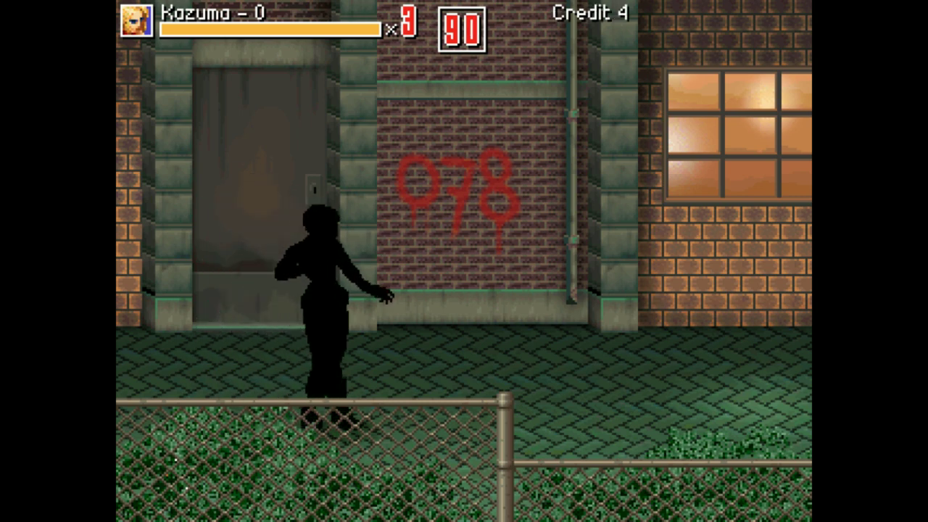
{"action": "key", "text": "Right"}
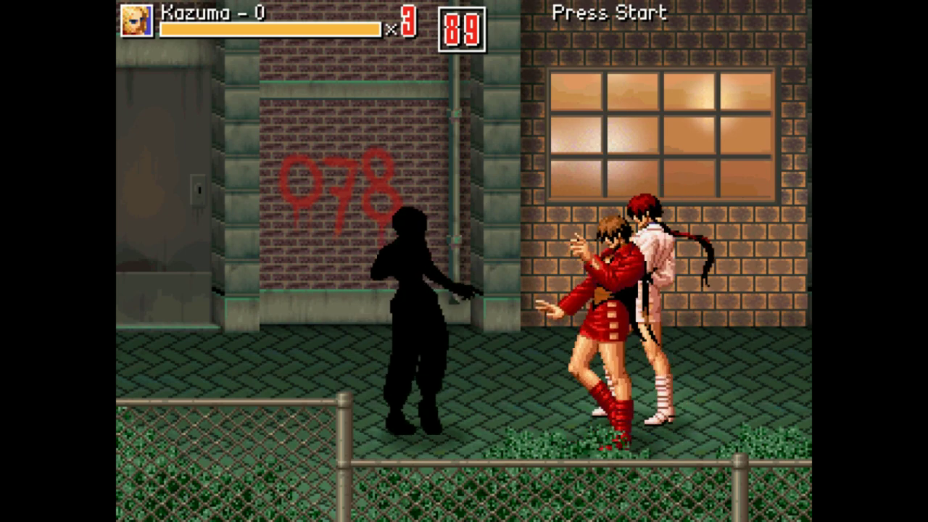
{"action": "key", "text": "a"}
{"action": "key", "text": "a"}
{"action": "key", "text": "a"}
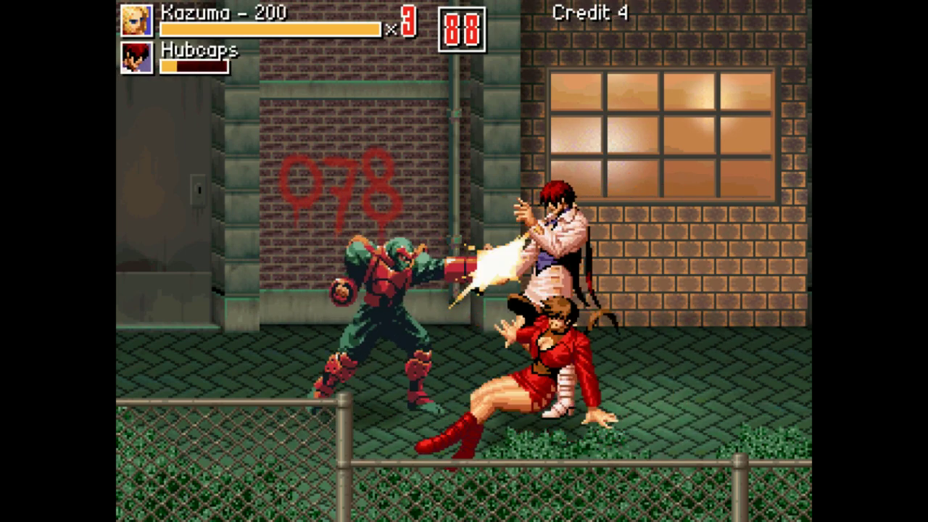
{"action": "key", "text": "a"}
{"action": "key", "text": "a"}
{"action": "key", "text": "a"}
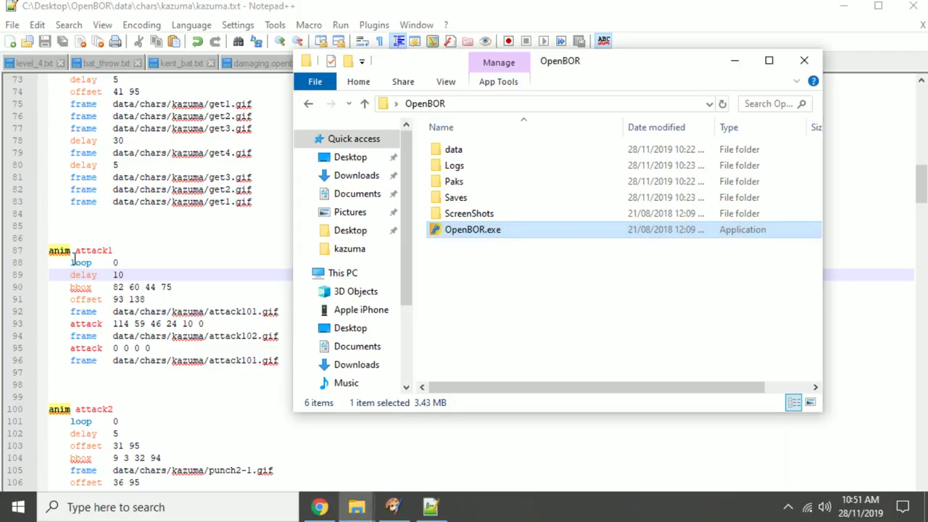
Return to kazuma.txt in Notepad++ and review the header settings, remap line, animation syntax notes and the anim entries through freespecial
{"action": "left_click", "coordinate": [160, 270]}
{"action": "scroll", "coordinate": [239, 310], "scroll_direction": "up", "scroll_amount": 16}
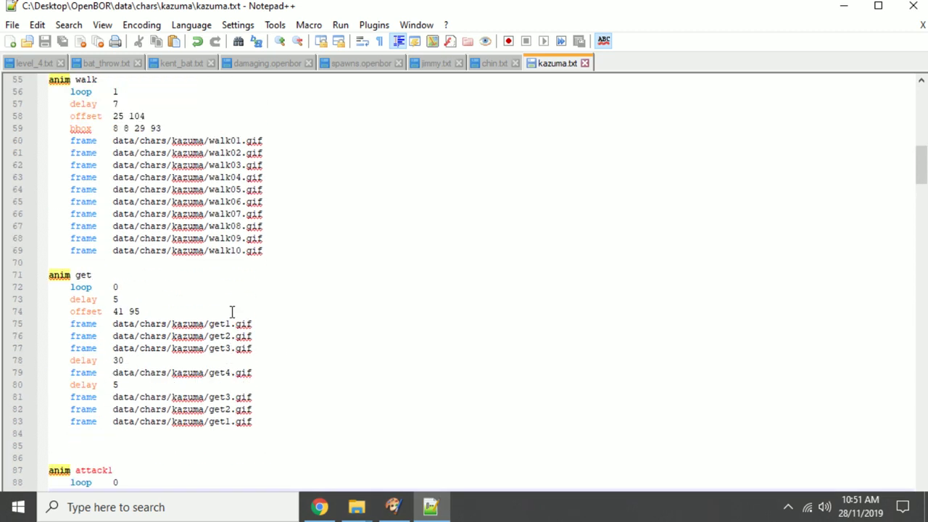
{"action": "scroll", "coordinate": [276, 373], "scroll_direction": "up", "scroll_amount": 8}
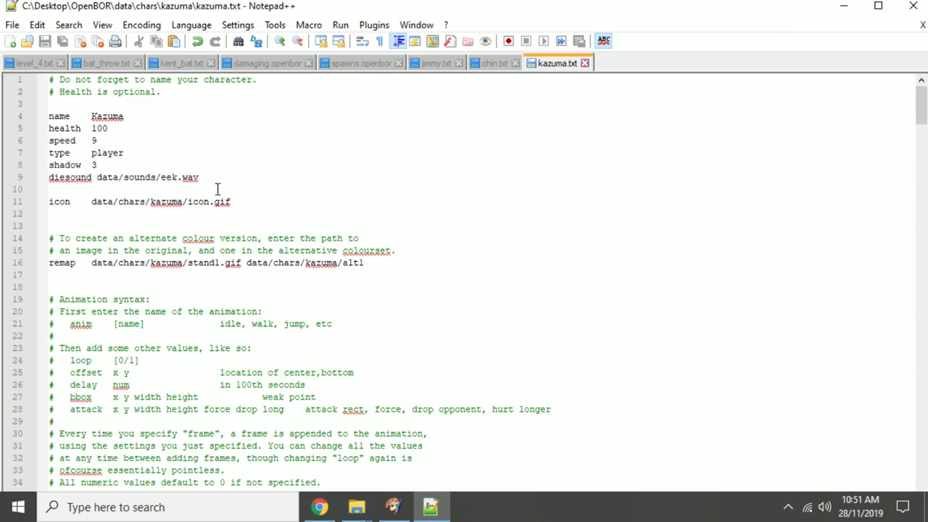
{"action": "scroll", "coordinate": [282, 212], "scroll_direction": "down", "scroll_amount": 13}
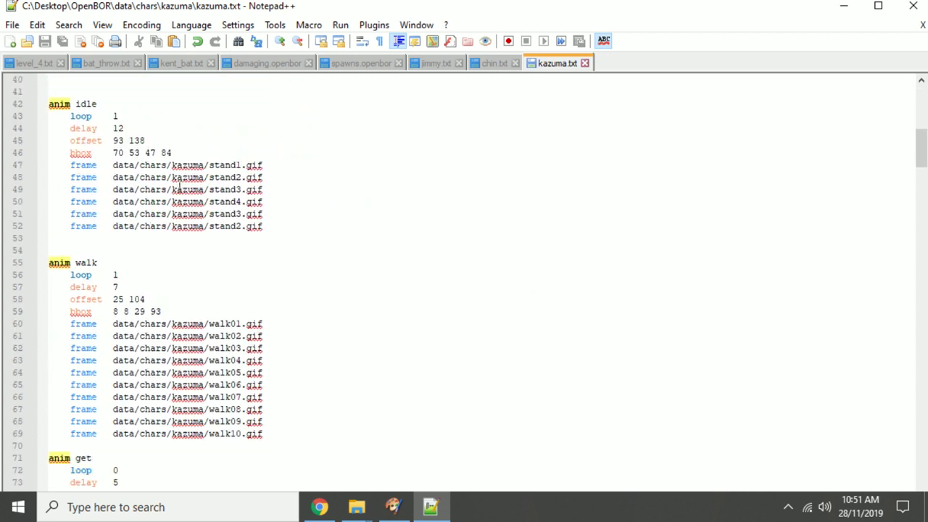
{"action": "scroll", "coordinate": [209, 409], "scroll_direction": "down", "scroll_amount": 20}
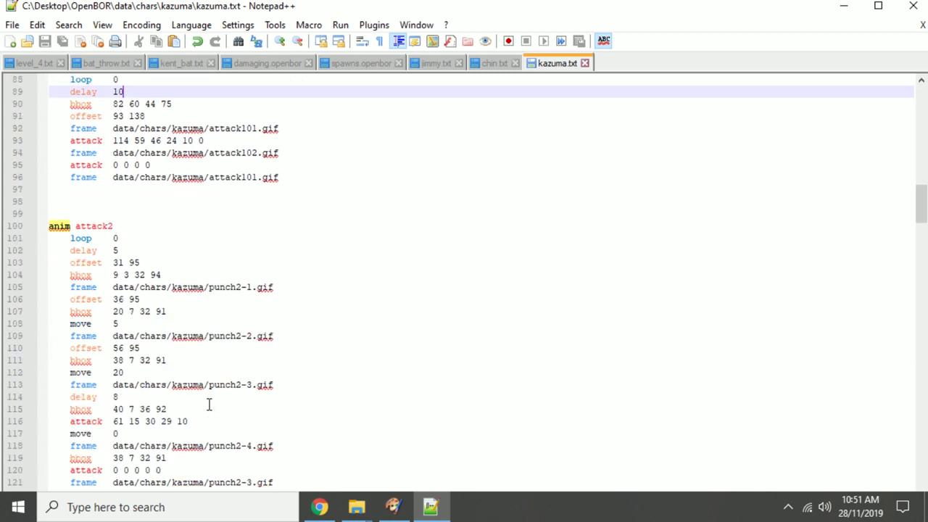
{"action": "scroll", "coordinate": [209, 404], "scroll_direction": "down", "scroll_amount": 12}
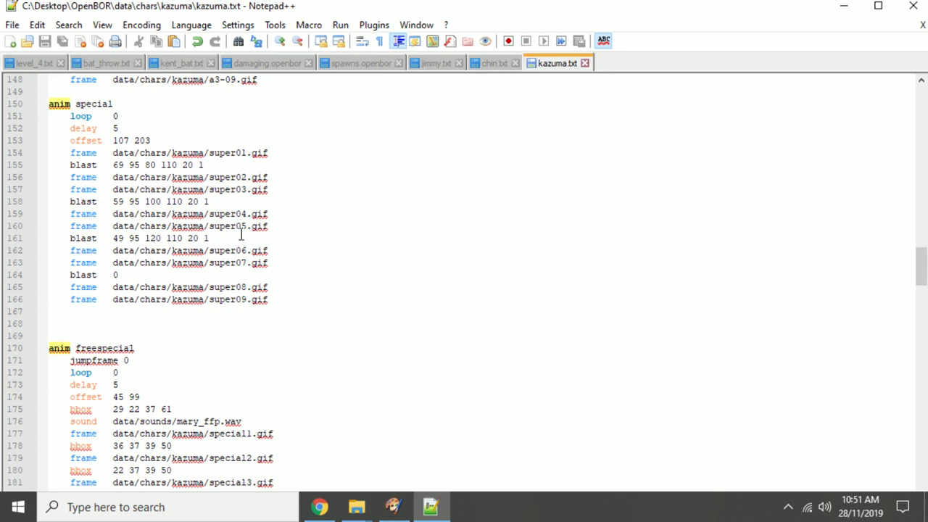
{"action": "scroll", "coordinate": [156, 283], "scroll_direction": "up", "scroll_amount": 20}
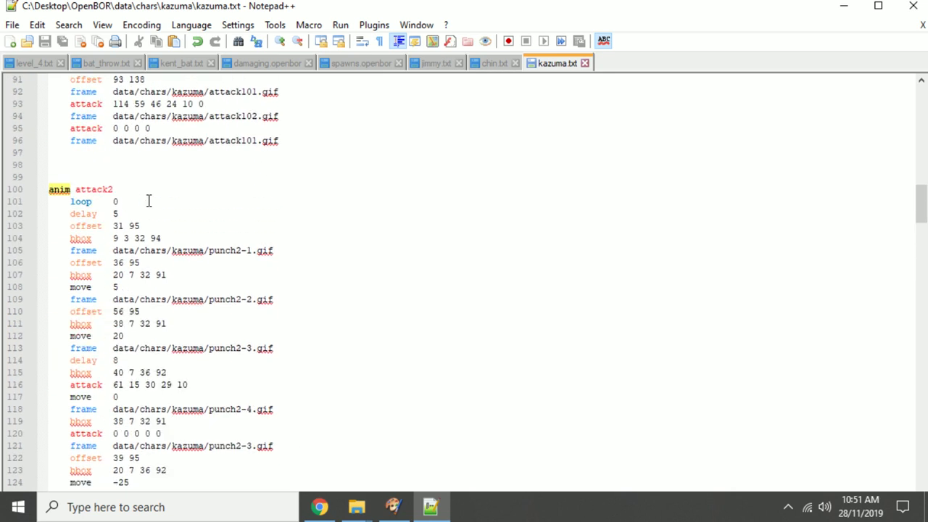
{"action": "scroll", "coordinate": [156, 208], "scroll_direction": "up", "scroll_amount": 17}
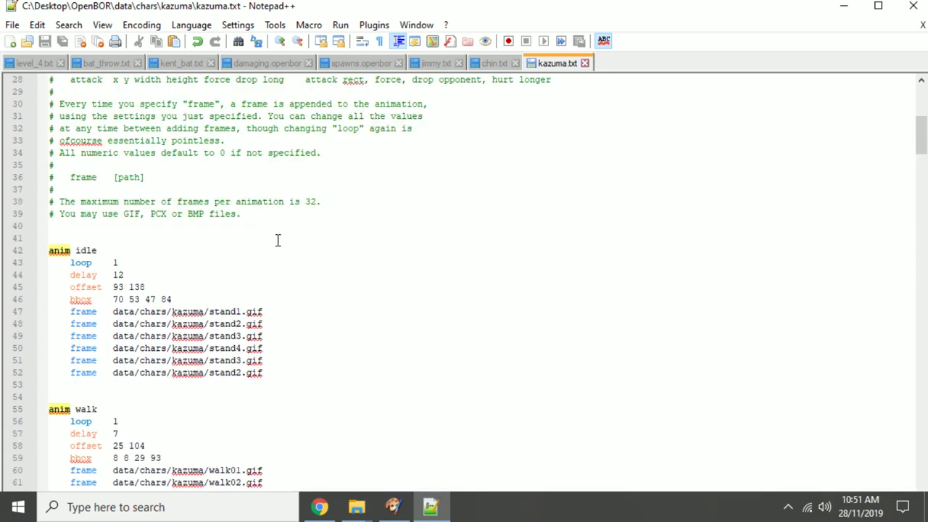
{"action": "scroll", "coordinate": [236, 258], "scroll_direction": "up", "scroll_amount": 5}
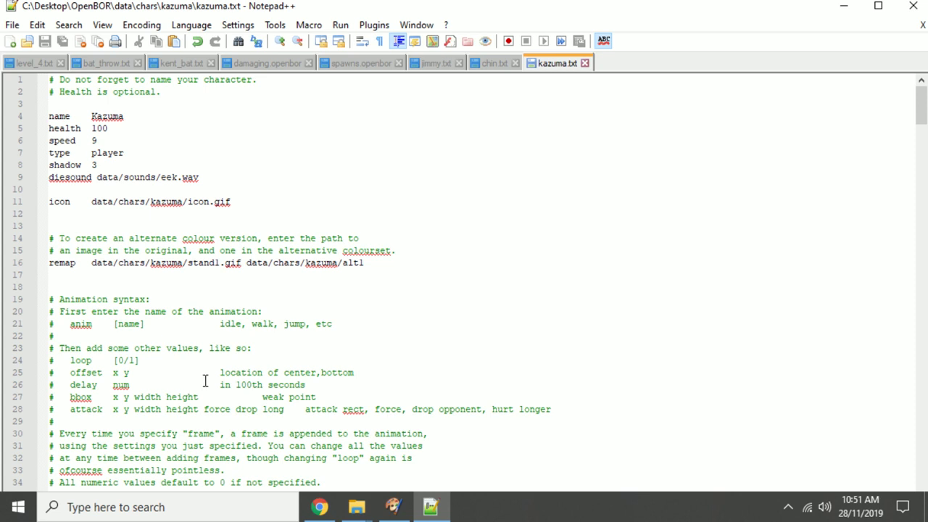
{"action": "scroll", "coordinate": [203, 375], "scroll_direction": "down", "scroll_amount": 7}
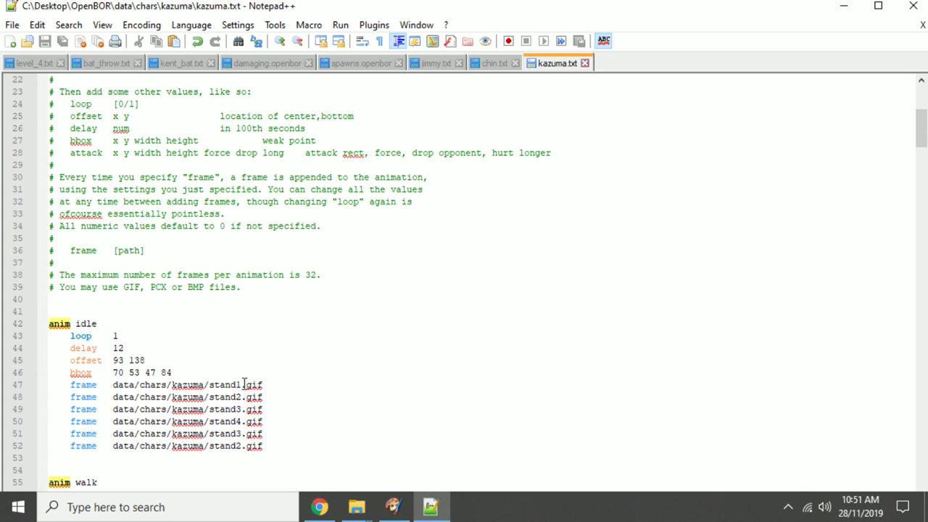
{"action": "left_click_drag", "start_coordinate": [265, 384], "coordinate": [71, 387]}
{"action": "scroll", "coordinate": [190, 346], "scroll_direction": "up", "scroll_amount": 1}
{"action": "scroll", "coordinate": [189, 347], "scroll_direction": "up", "scroll_amount": 6}
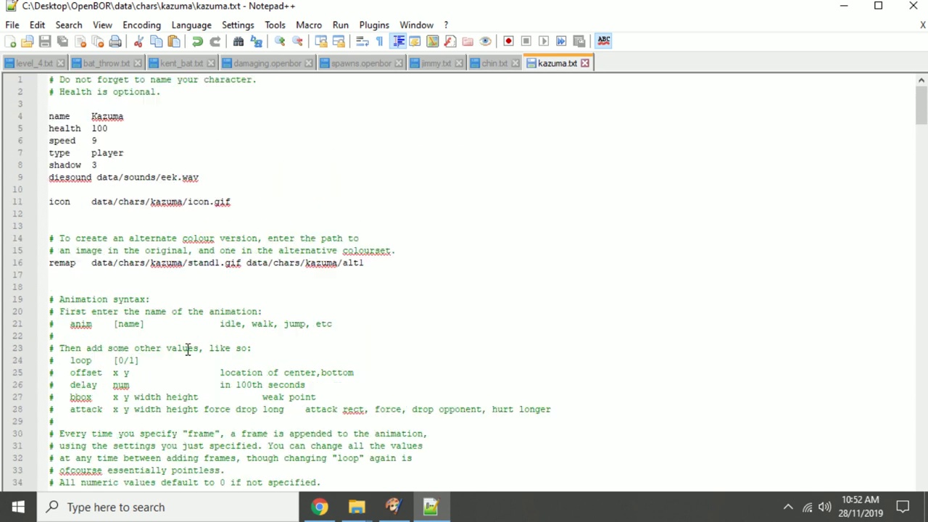
Examine the anim idle frame lines, the diesound path in the header and the animation syntax notes in kazuma.txt
{"action": "scroll", "coordinate": [192, 266], "scroll_direction": "down", "scroll_amount": 3}
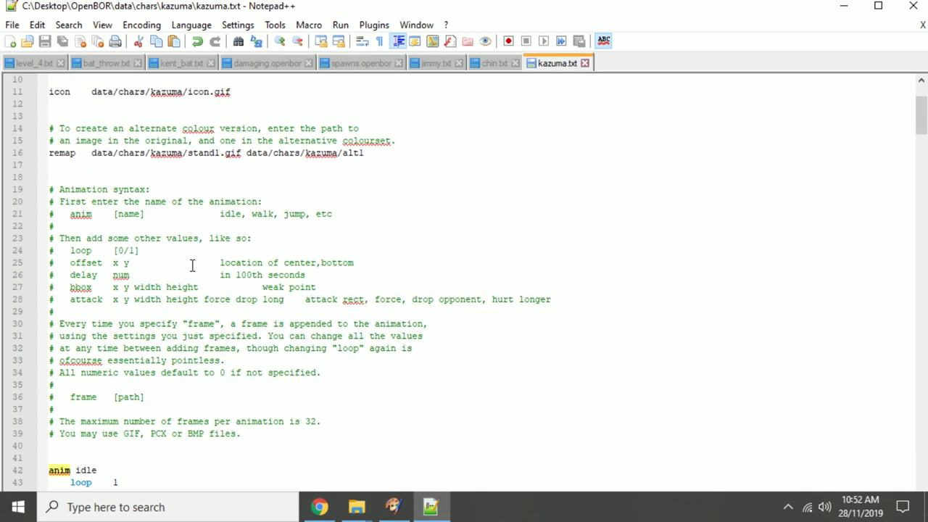
{"action": "scroll", "coordinate": [192, 265], "scroll_direction": "down", "scroll_amount": 4}
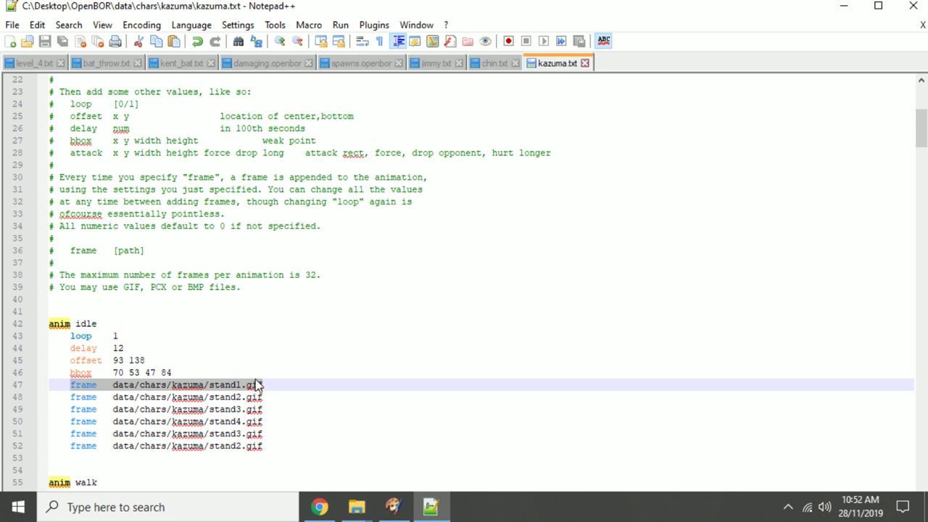
{"action": "left_click", "coordinate": [263, 385]}
{"action": "left_click_drag", "start_coordinate": [268, 384], "coordinate": [69, 384]}
{"action": "scroll", "coordinate": [210, 355], "scroll_direction": "up", "scroll_amount": 7}
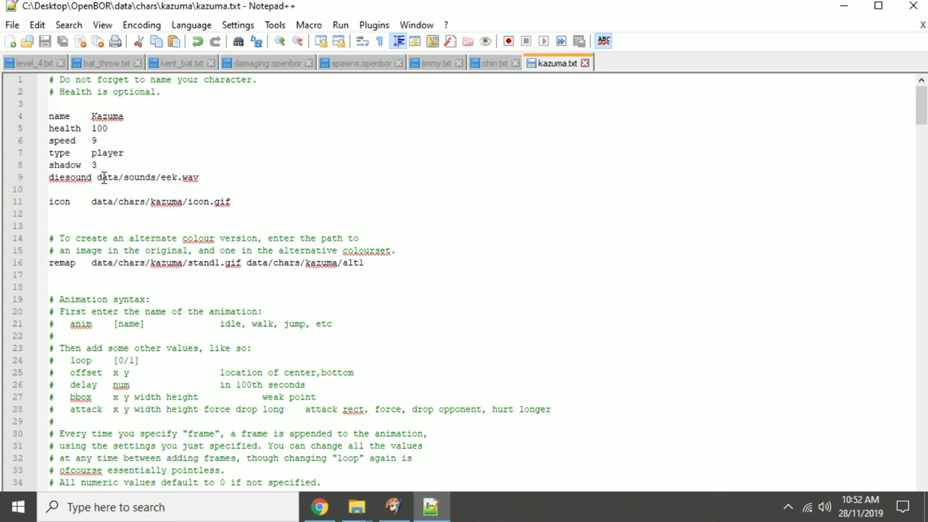
{"action": "left_click_drag", "start_coordinate": [96, 177], "coordinate": [210, 174]}
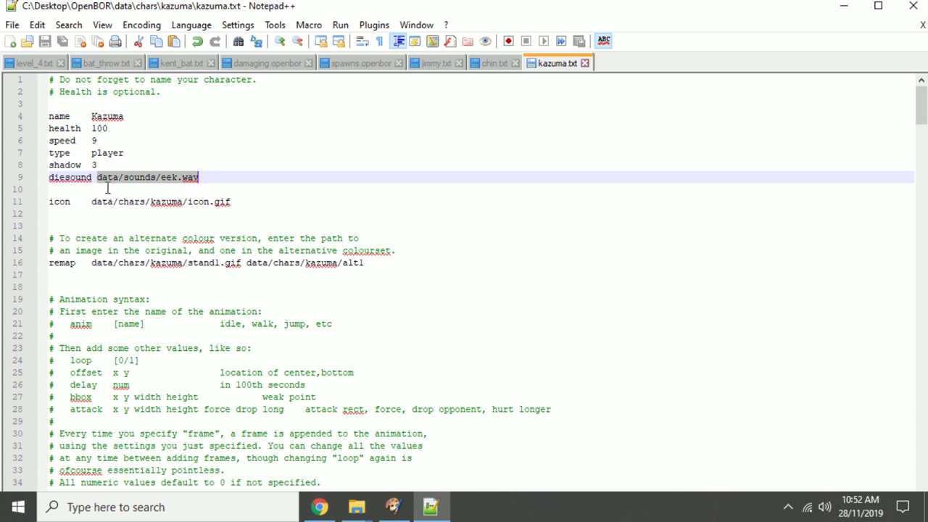
{"action": "scroll", "coordinate": [105, 200], "scroll_direction": "down", "scroll_amount": 2}
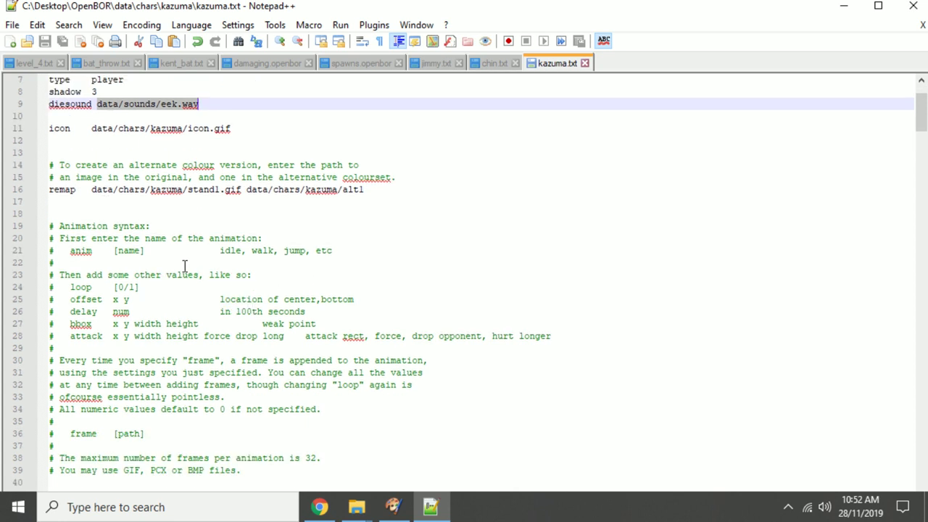
{"action": "scroll", "coordinate": [184, 266], "scroll_direction": "down", "scroll_amount": 1}
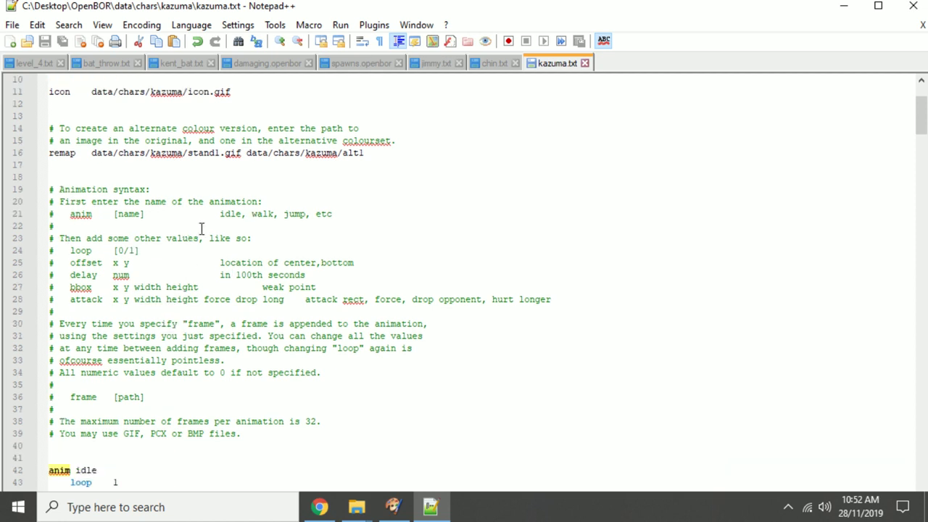
{"action": "scroll", "coordinate": [194, 293], "scroll_direction": "down", "scroll_amount": 2}
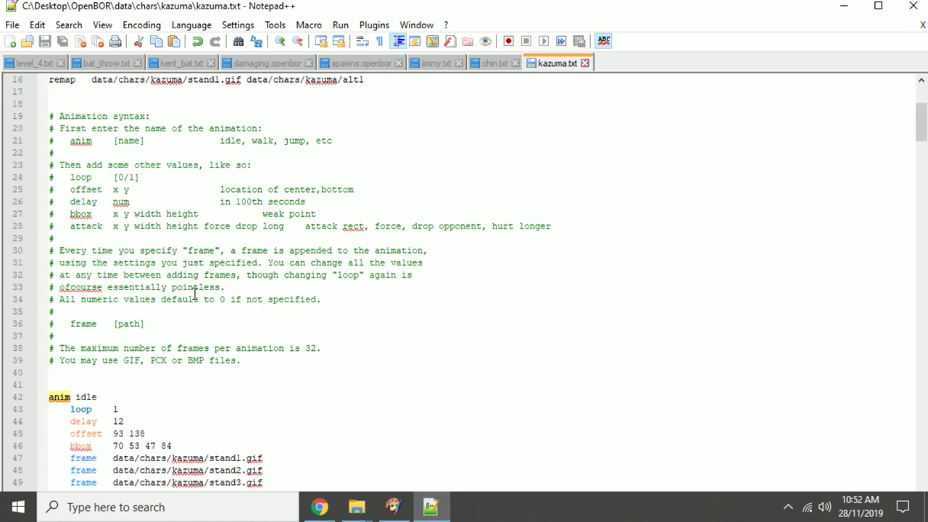
{"action": "scroll", "coordinate": [194, 293], "scroll_direction": "down", "scroll_amount": 1}
{"action": "scroll", "coordinate": [194, 293], "scroll_direction": "down", "scroll_amount": 1}
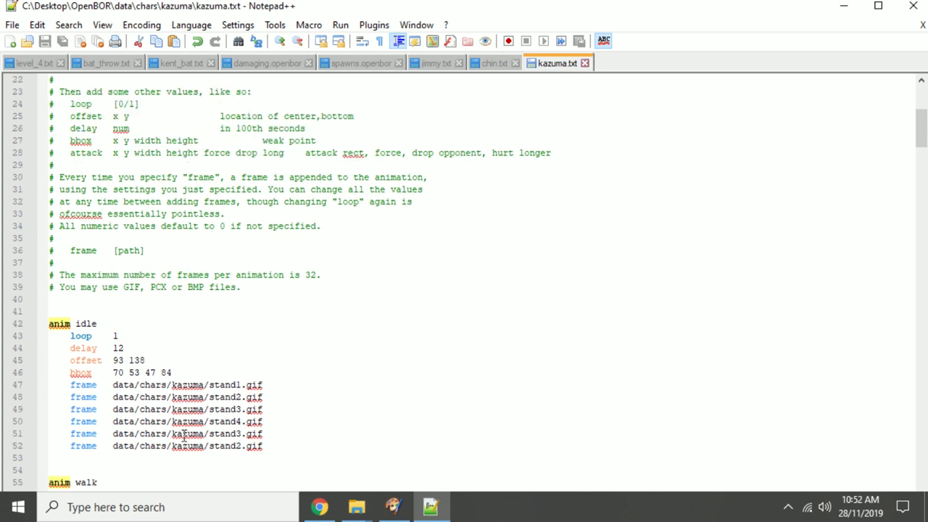
{"action": "scroll", "coordinate": [246, 393], "scroll_direction": "up", "scroll_amount": 6}
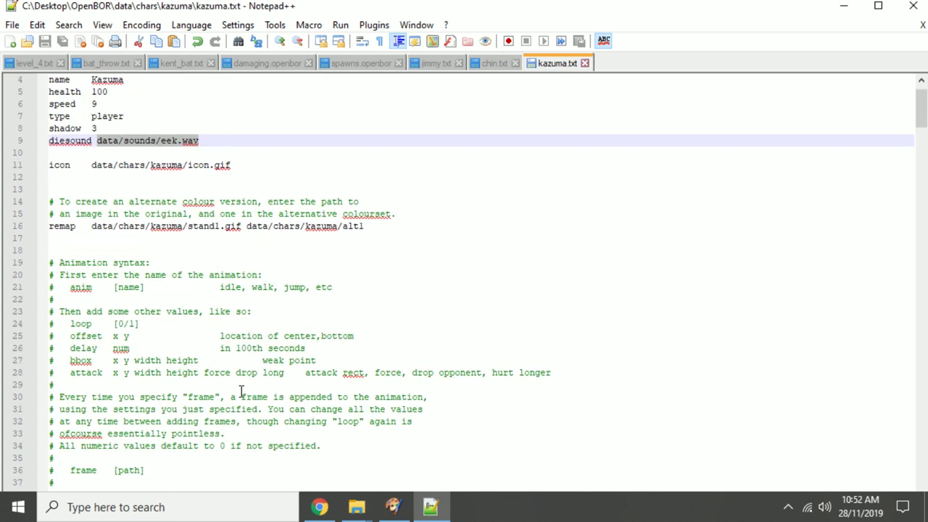
{"action": "scroll", "coordinate": [148, 287], "scroll_direction": "up", "scroll_amount": 1}
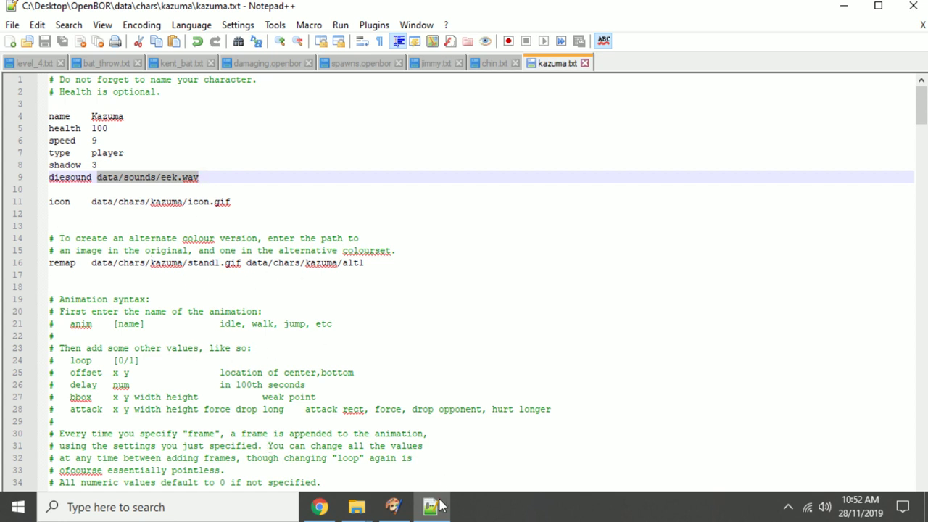
Switch to Paint Shop Pro and close Image6 without saving, along with attack101.gif and attack102.gif
{"action": "left_click", "coordinate": [392, 513]}
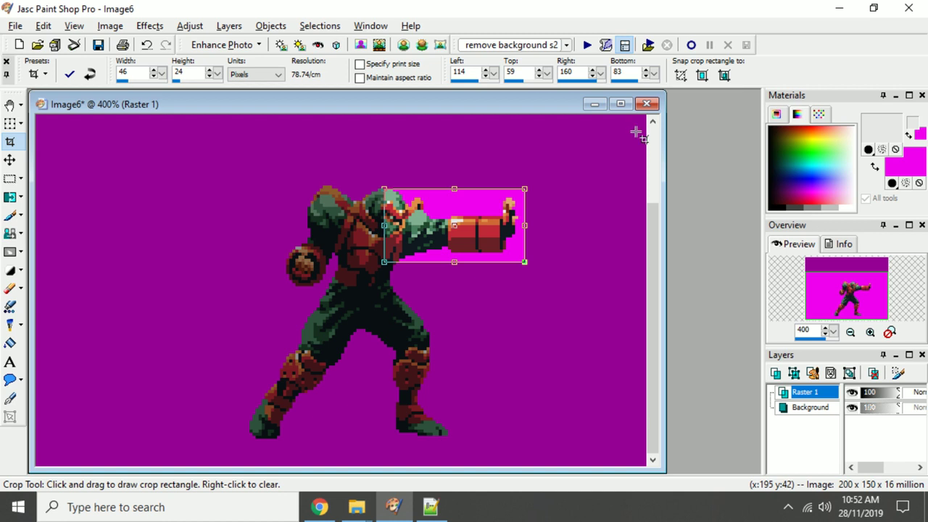
{"action": "left_click", "coordinate": [646, 103]}
{"action": "left_click", "coordinate": [468, 286]}
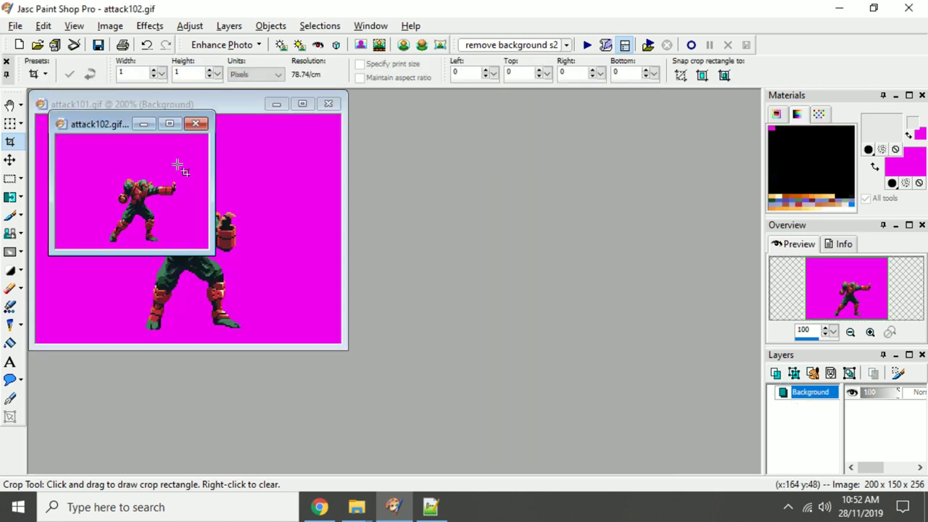
{"action": "left_click", "coordinate": [319, 105]}
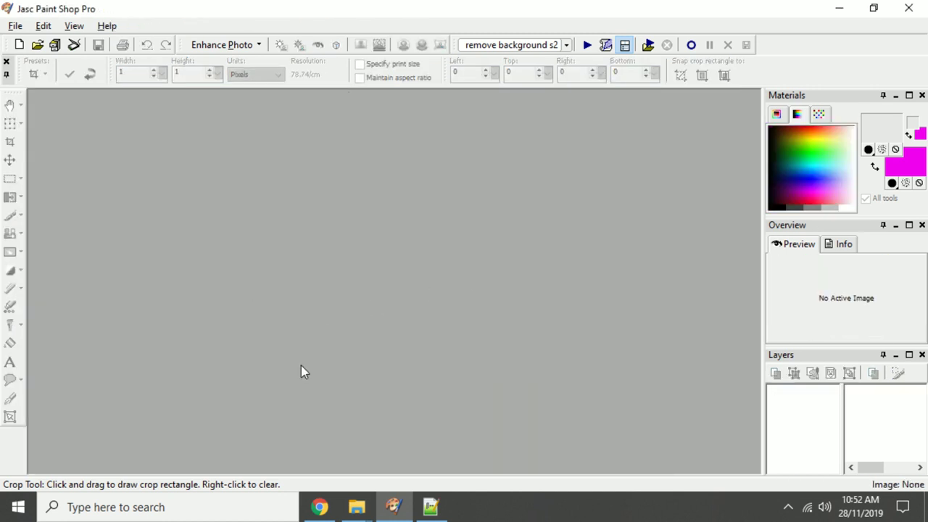
Switch to the OpenBOR manual in Chrome and search it for "freespecial" up to the cmd command entry
{"action": "left_click", "coordinate": [432, 509]}
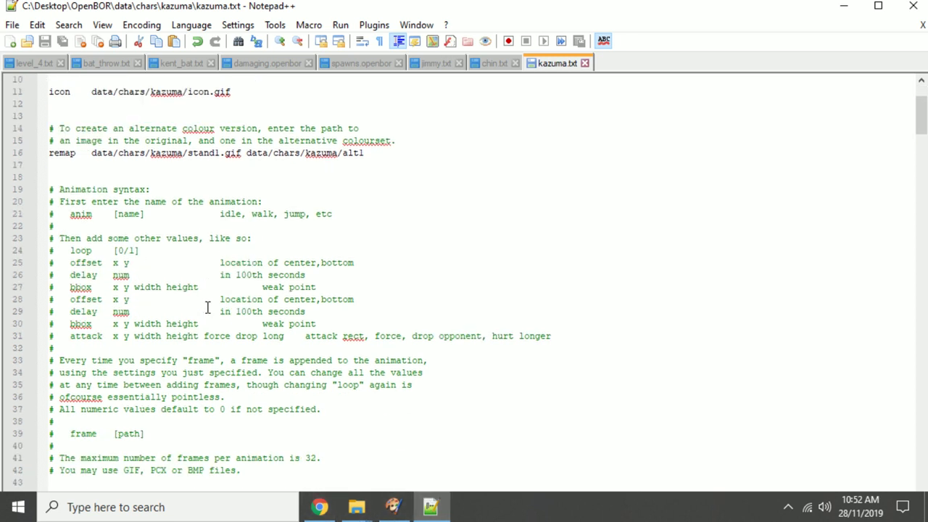
{"action": "key", "text": "ctrl+z"}
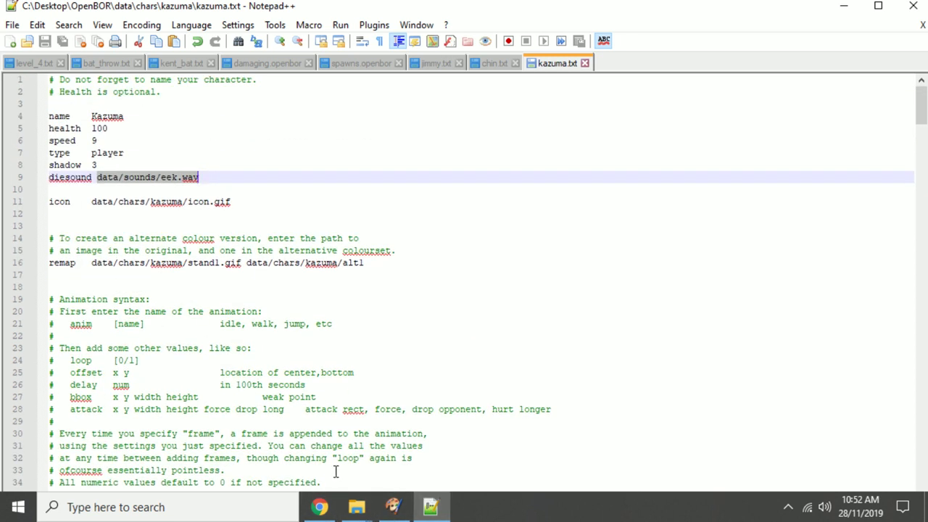
{"action": "left_click", "coordinate": [316, 507]}
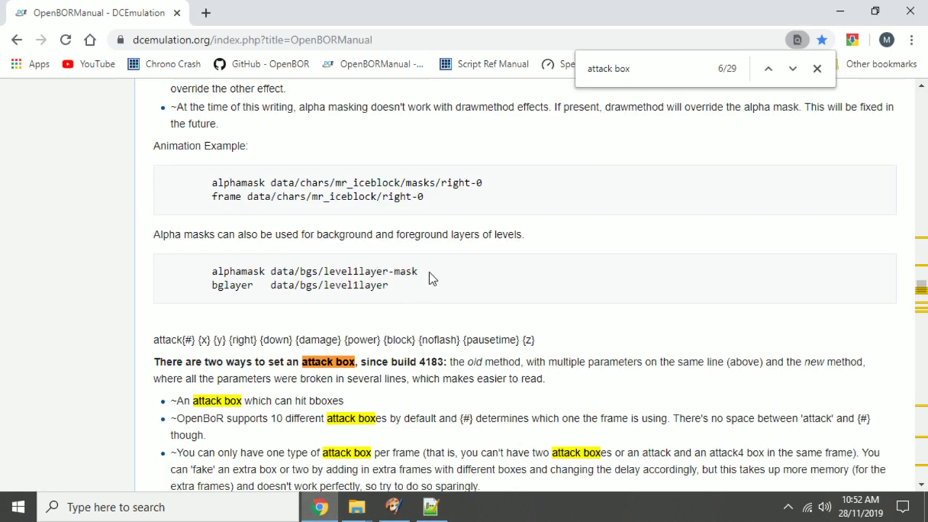
{"action": "key", "text": "ctrl+f"}
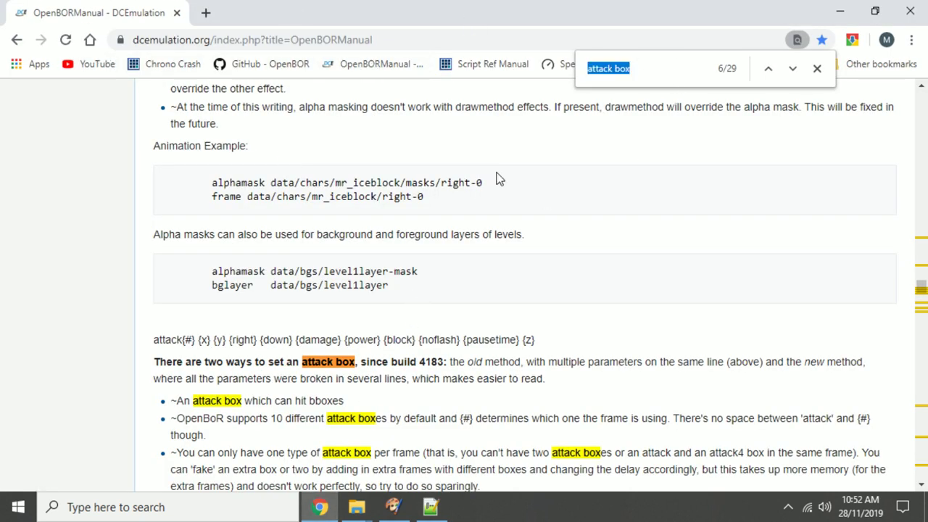
{"action": "scroll", "coordinate": [471, 336], "scroll_direction": "up", "scroll_amount": 8}
{"action": "scroll", "coordinate": [465, 340], "scroll_direction": "down", "scroll_amount": 3}
{"action": "scroll", "coordinate": [490, 322], "scroll_direction": "up", "scroll_amount": 4}
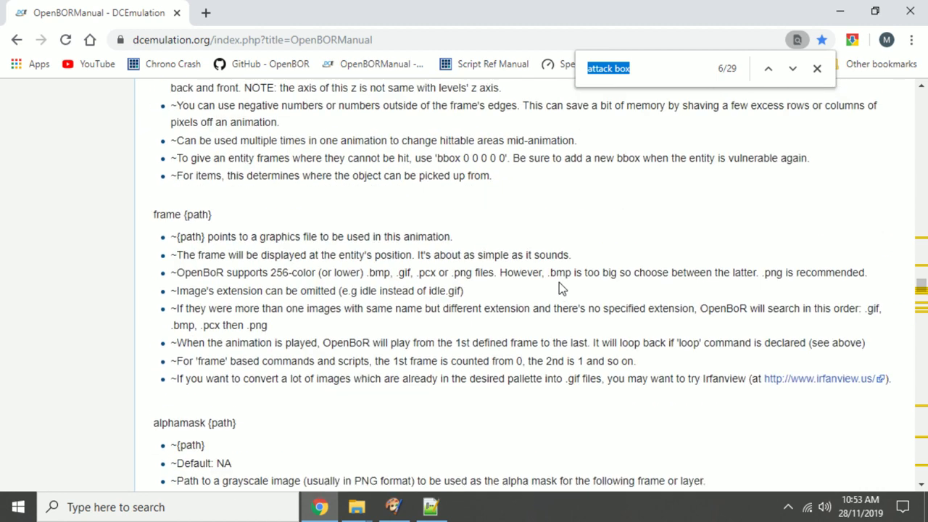
{"action": "type", "text": "free"}
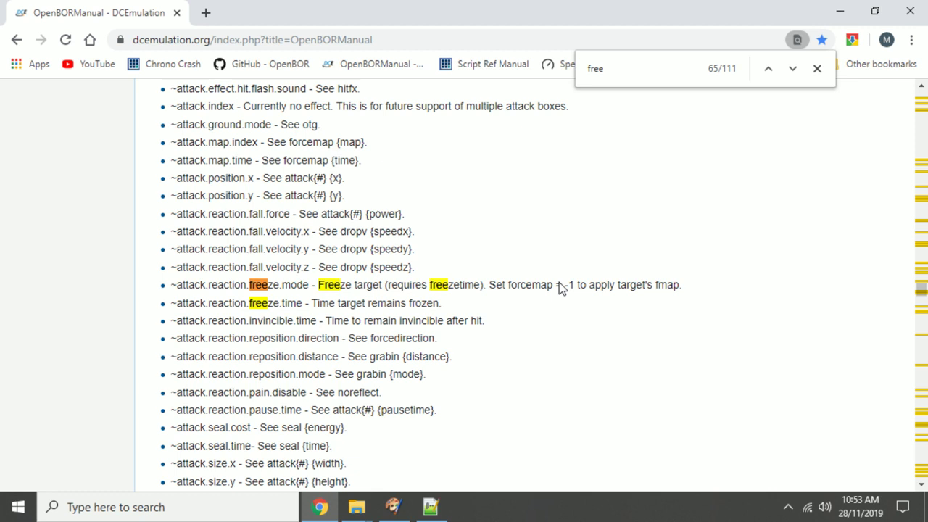
{"action": "type", "text": "specal"}
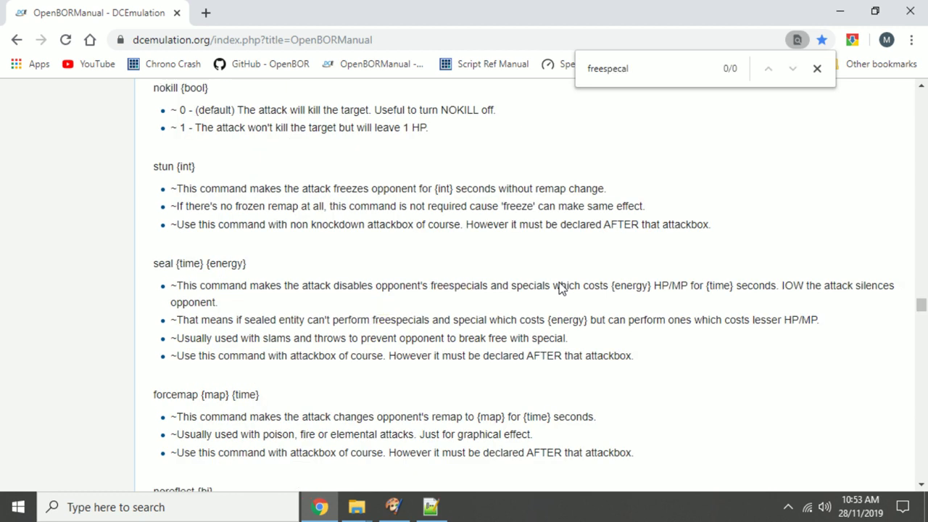
{"action": "key", "text": "BackSpace"}
{"action": "key", "text": "BackSpace"}
{"action": "type", "text": "ial"}
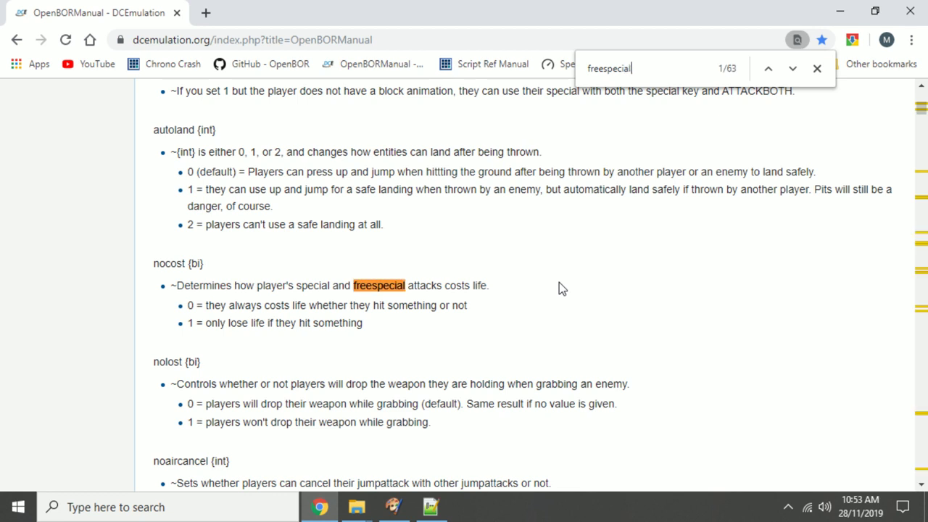
{"action": "key", "text": "Return"}
{"action": "key", "text": "Return"}
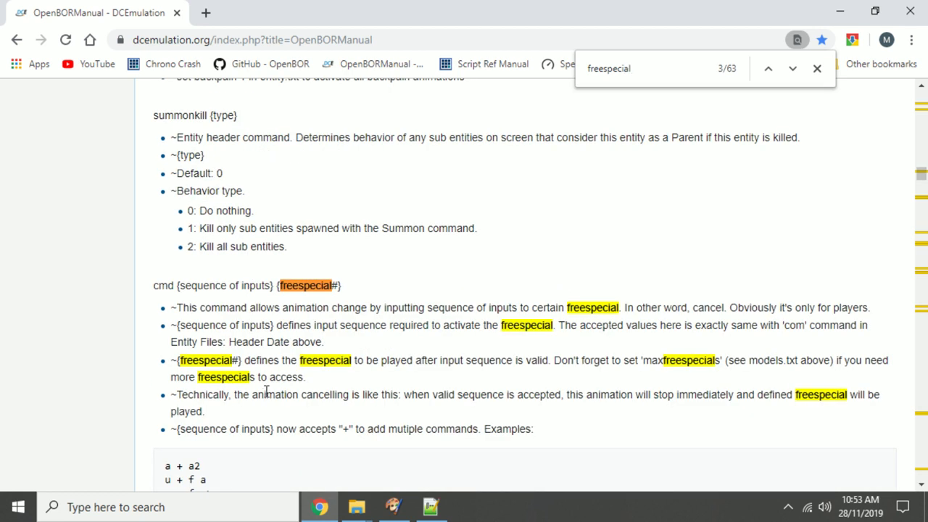
Examine the cmd {sequence of inputs} {freespecial#} entry, its input sequence examples and the header commands above it
{"action": "scroll", "coordinate": [267, 391], "scroll_direction": "down", "scroll_amount": 3}
{"action": "scroll", "coordinate": [145, 312], "scroll_direction": "up", "scroll_amount": 3}
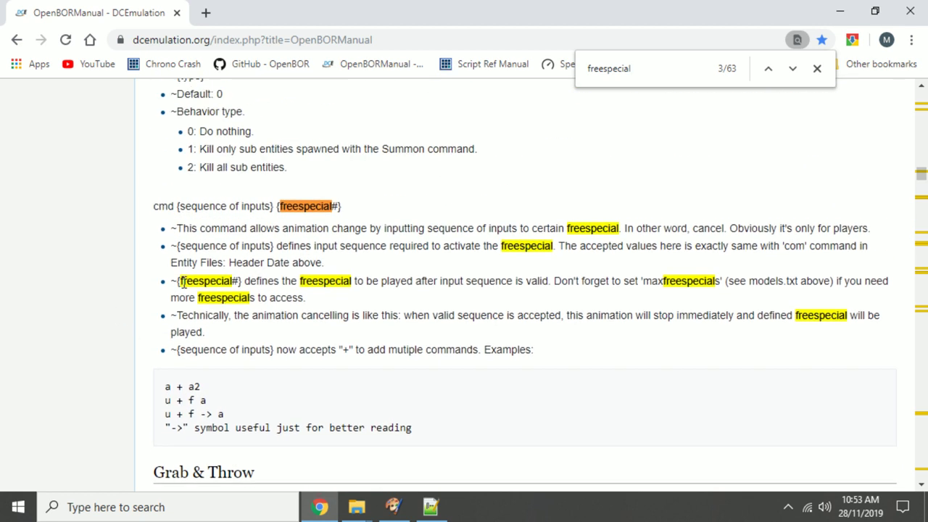
{"action": "left_click_drag", "start_coordinate": [422, 433], "coordinate": [175, 209]}
{"action": "left_click", "coordinate": [285, 239]}
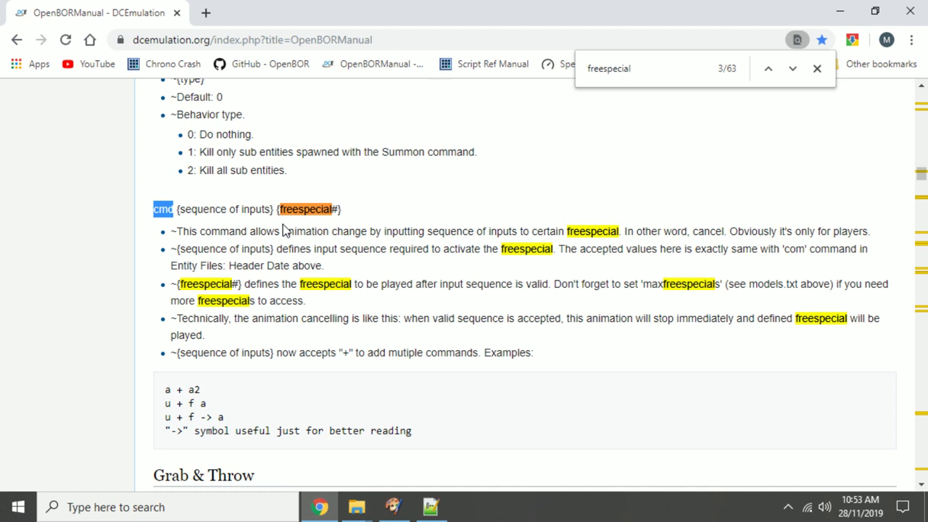
{"action": "left_click_drag", "start_coordinate": [182, 209], "coordinate": [344, 209]}
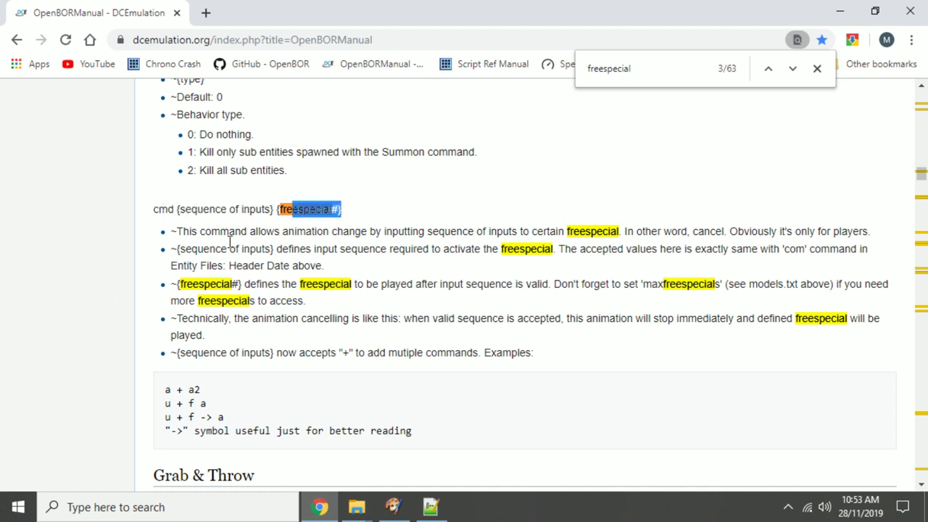
{"action": "scroll", "coordinate": [293, 301], "scroll_direction": "down", "scroll_amount": 1}
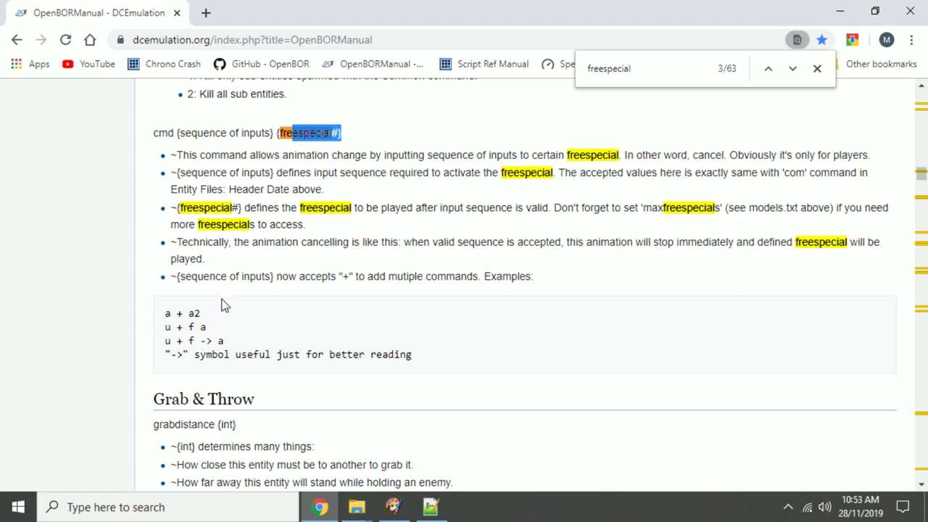
{"action": "scroll", "coordinate": [288, 340], "scroll_direction": "up", "scroll_amount": 7}
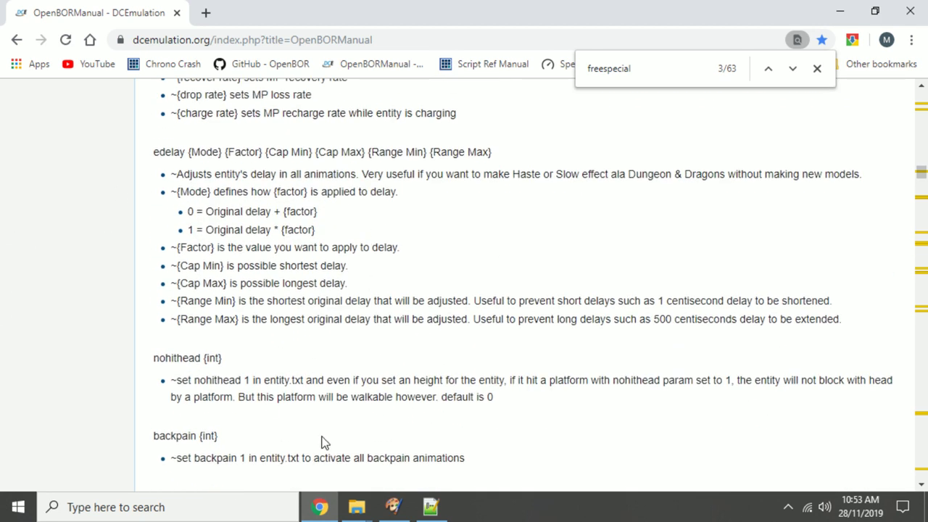
Close Paint Shop Pro and the Chrome window with the manual, and minimize Notepad++
{"action": "left_click", "coordinate": [401, 512]}
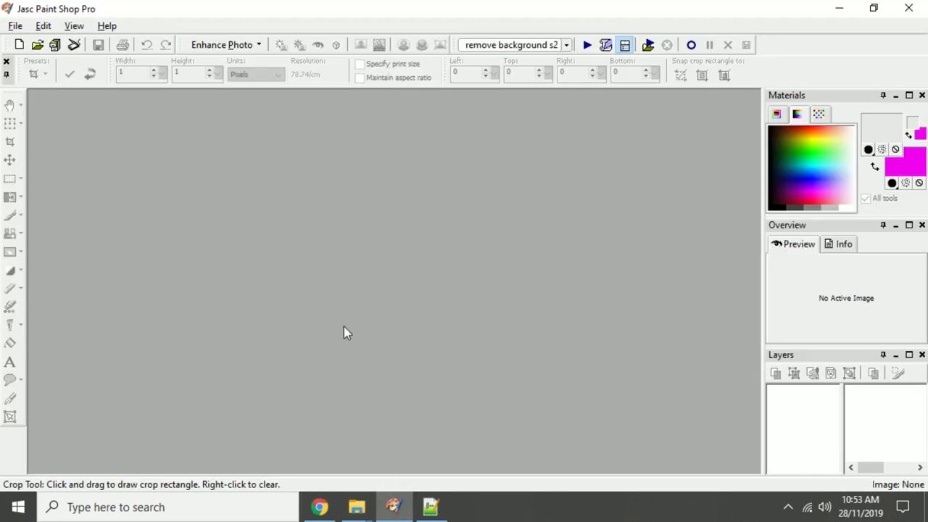
{"action": "left_click", "coordinate": [910, 7]}
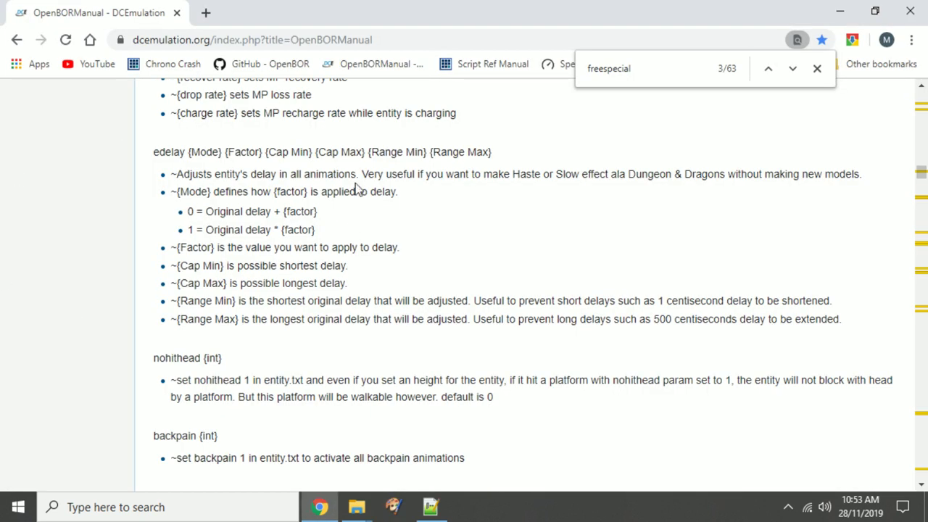
{"action": "left_click", "coordinate": [922, 6]}
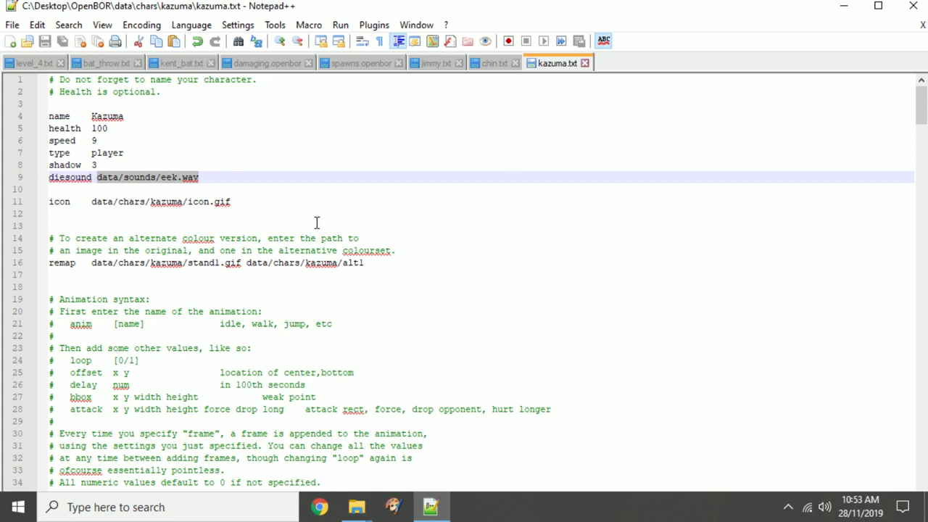
{"action": "left_click", "coordinate": [843, 6]}
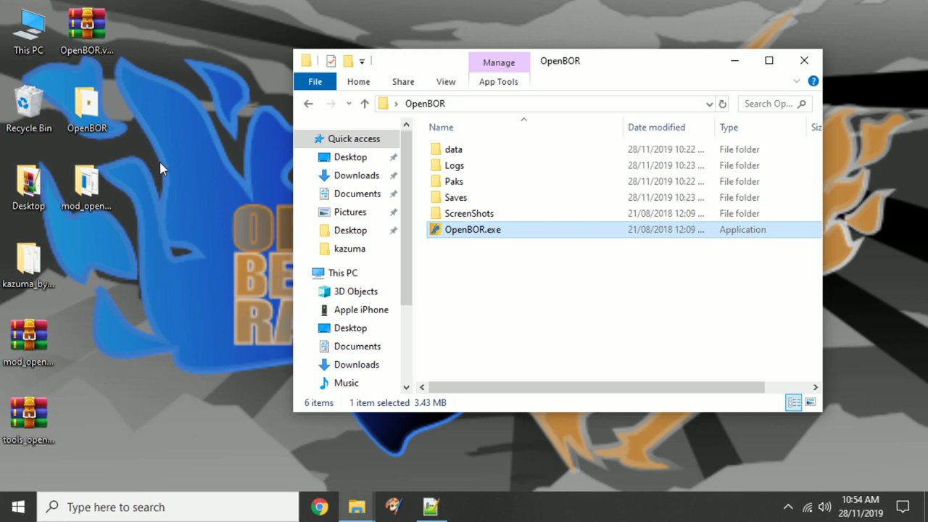
Look over the kazuma, mod, tools and OpenBOR files on the desktop, and minimize the OpenBOR folder window
{"action": "left_click", "coordinate": [29, 261]}
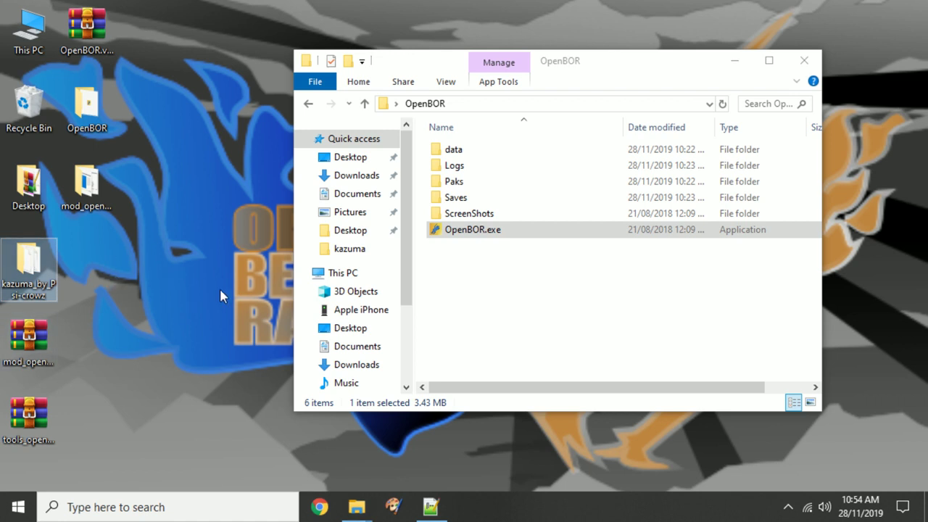
{"action": "left_click", "coordinate": [93, 109]}
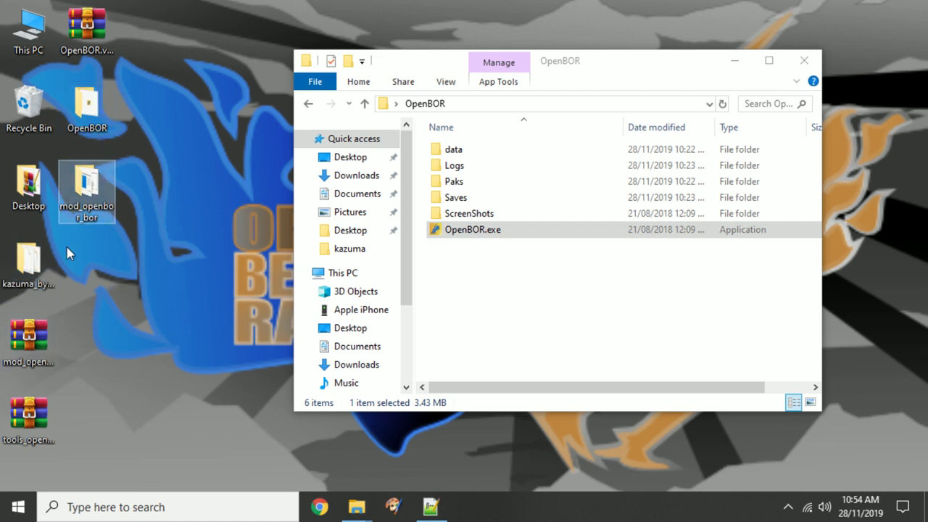
{"action": "left_click", "coordinate": [29, 341]}
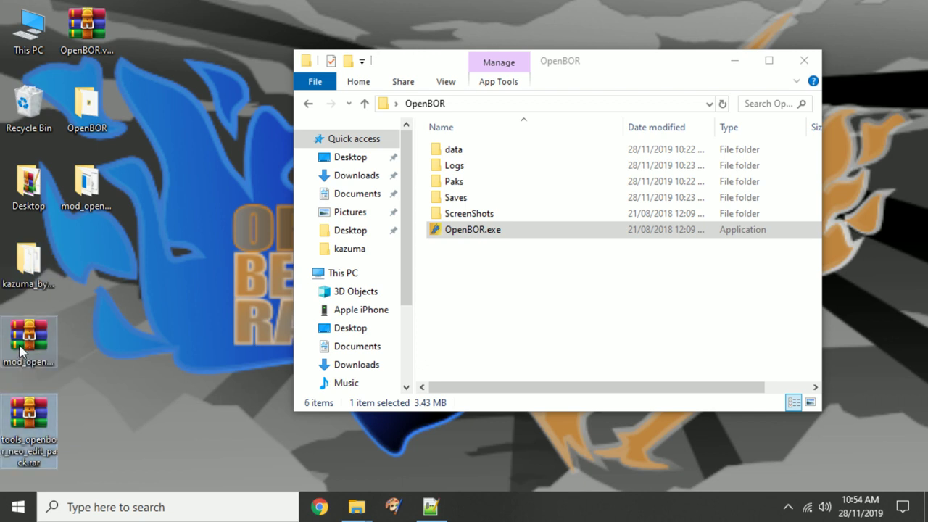
{"action": "left_click", "coordinate": [80, 193]}
{"action": "left_click", "coordinate": [90, 112]}
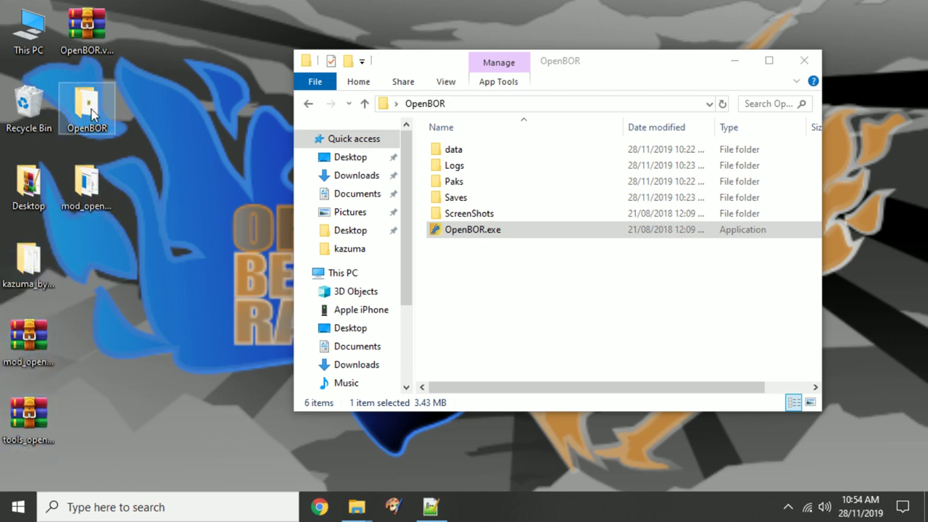
{"action": "left_click", "coordinate": [86, 45]}
{"action": "left_click", "coordinate": [159, 81]}
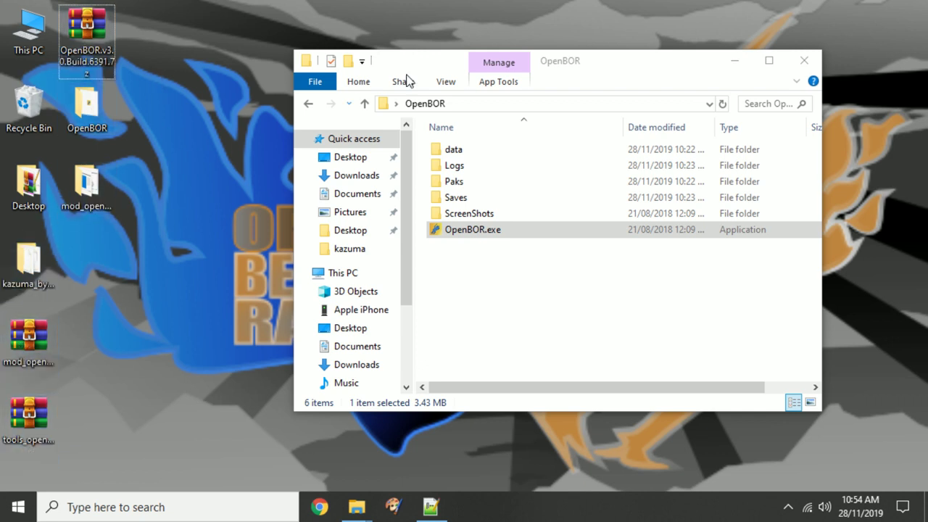
{"action": "left_click", "coordinate": [734, 60]}
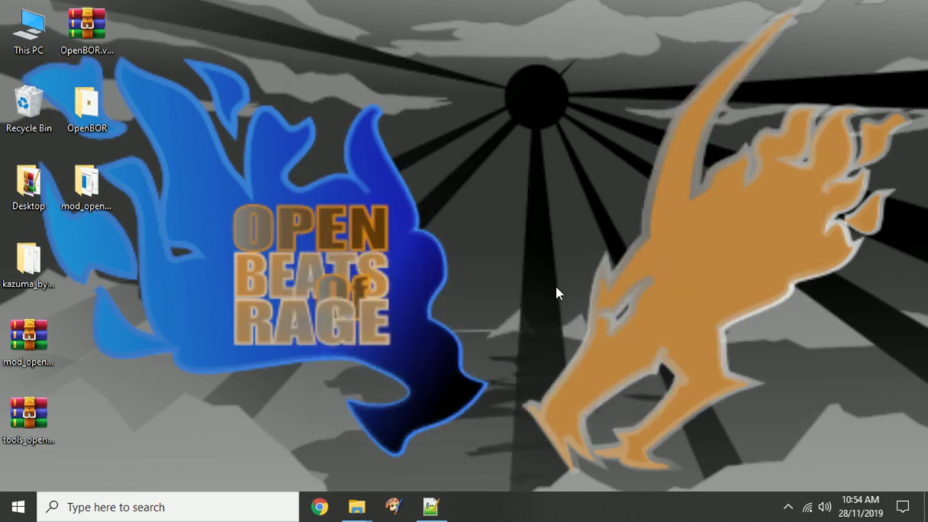